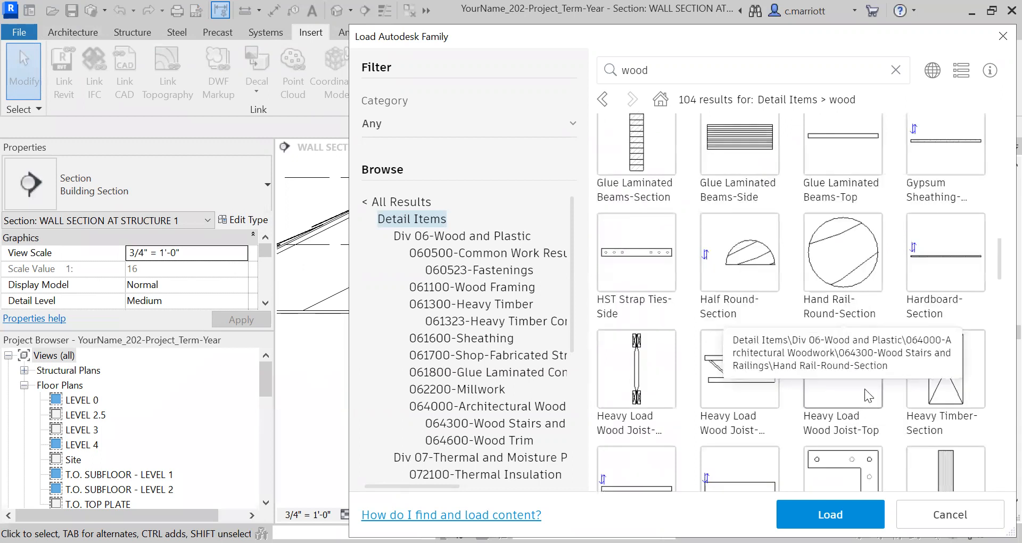
scroll(793, 343, "down", 1)
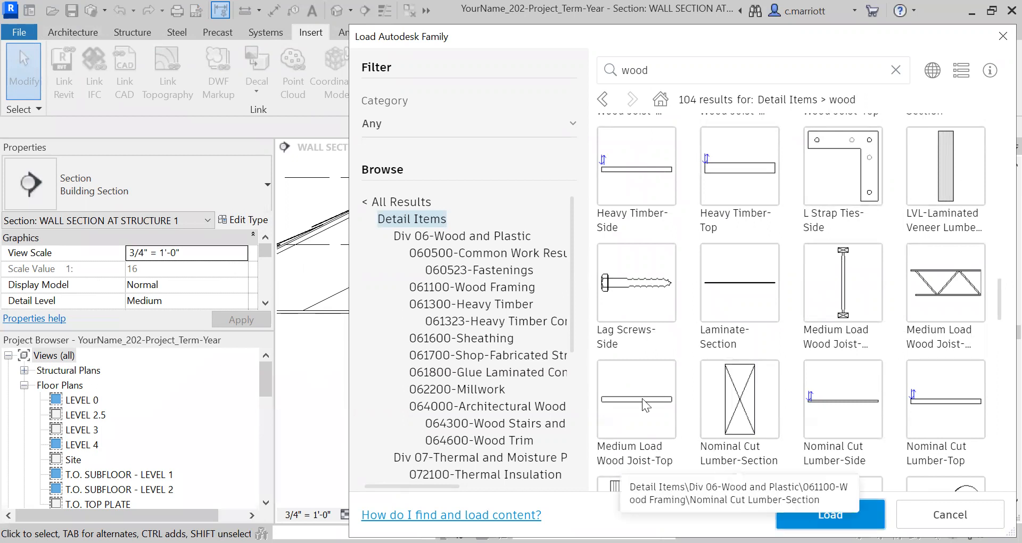
Load the Nominal Cut Lumber-Section detail family from the wood results, choosing its 2x3 type
left_click(736, 379)
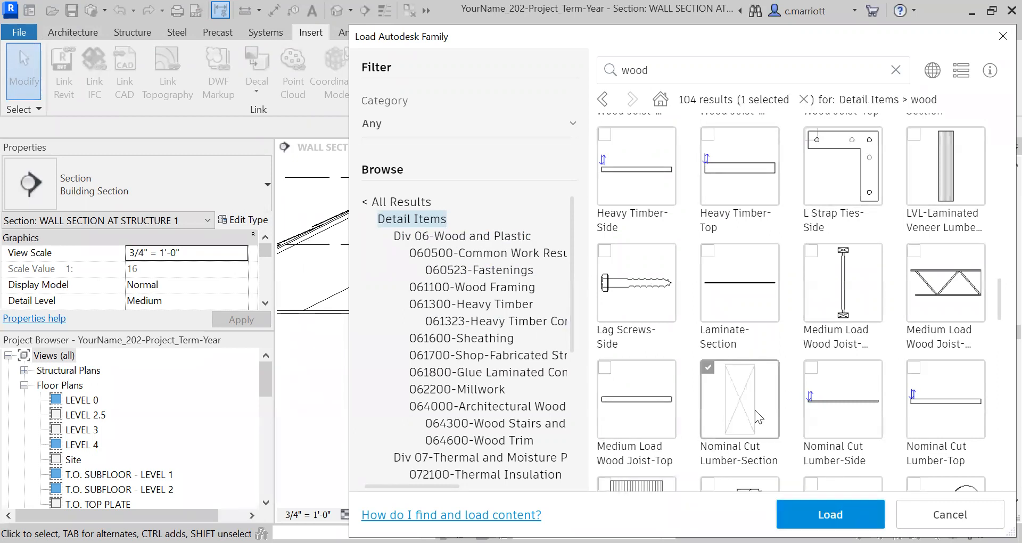
left_click(830, 514)
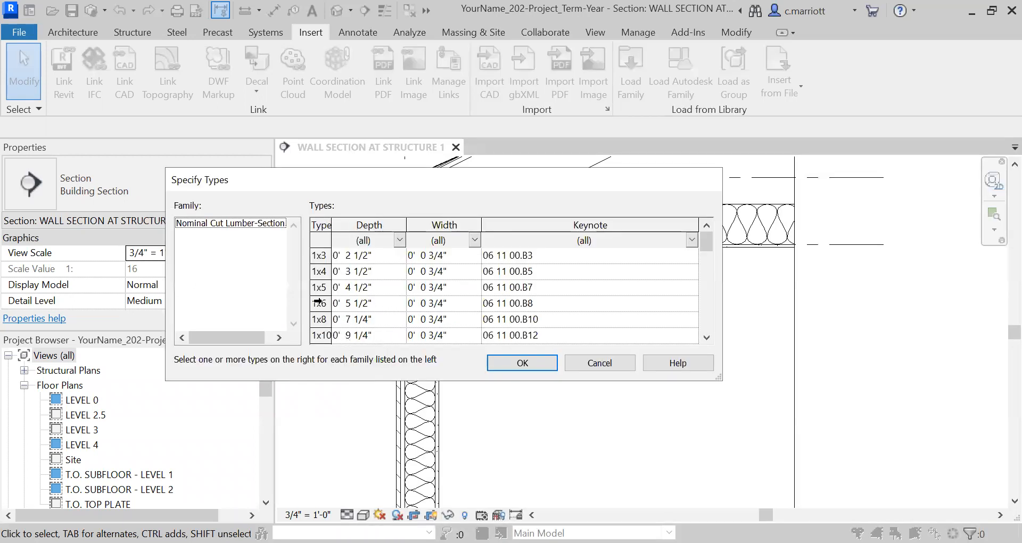
scroll(318, 302, "down", 1)
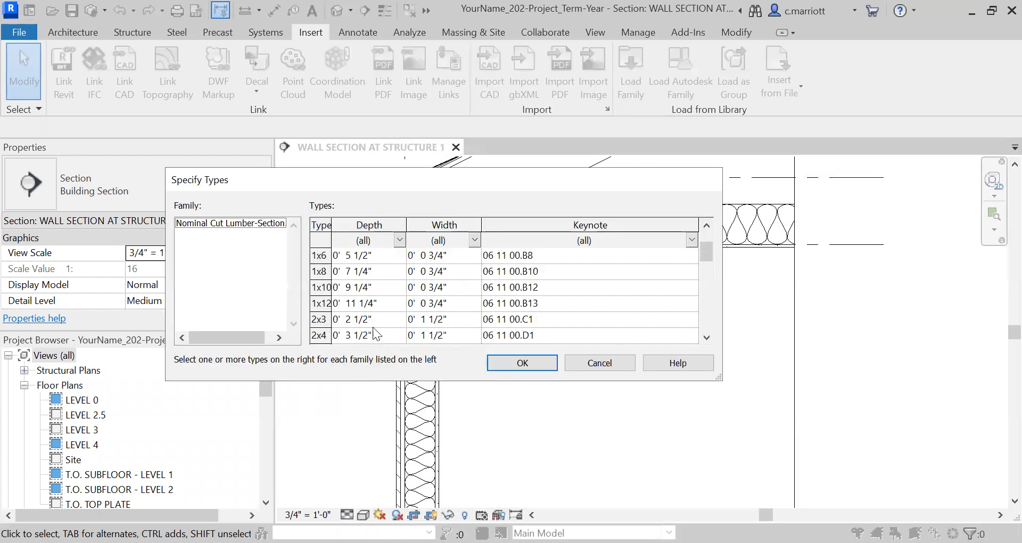
left_click(319, 320)
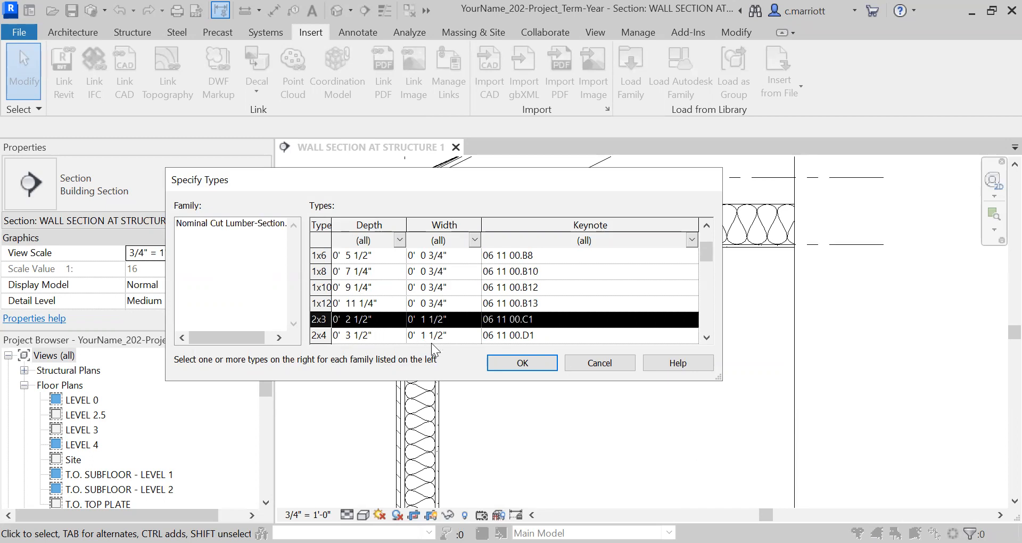
left_click(521, 363)
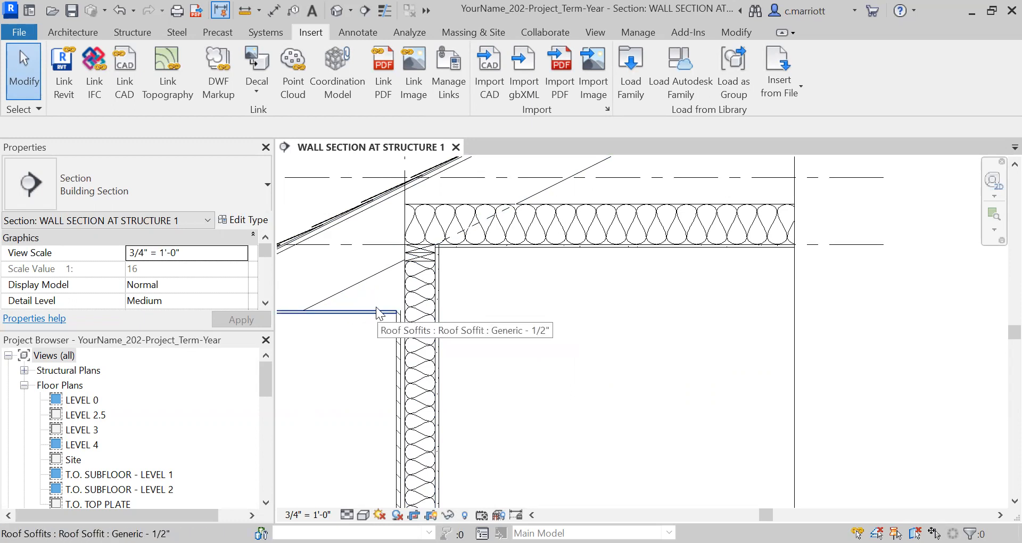
Place a 2x3 Nominal Cut Lumber-Section detail component near the wall just above the roof soffit
scroll(375, 306, "up", 4)
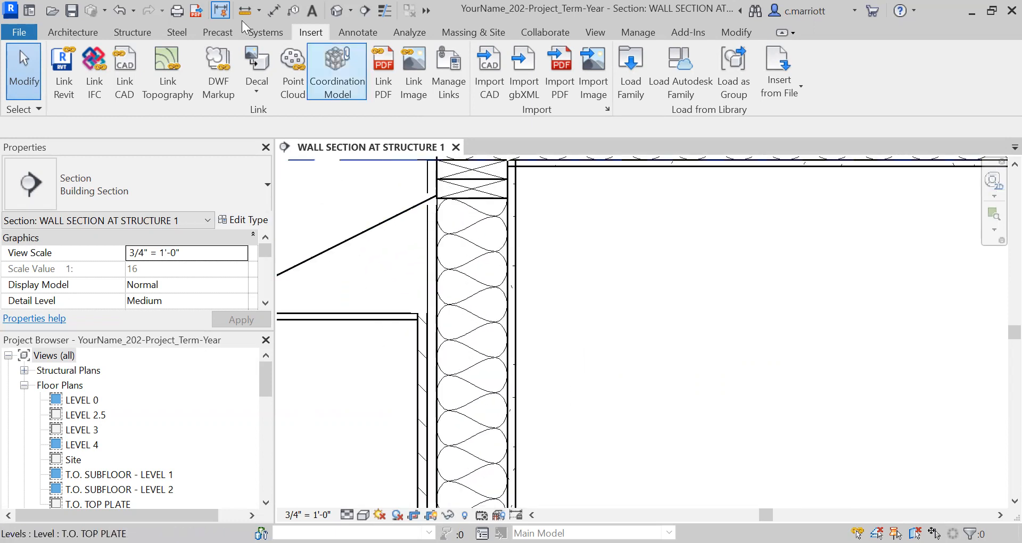
left_click(356, 33)
key("d")
key("c")
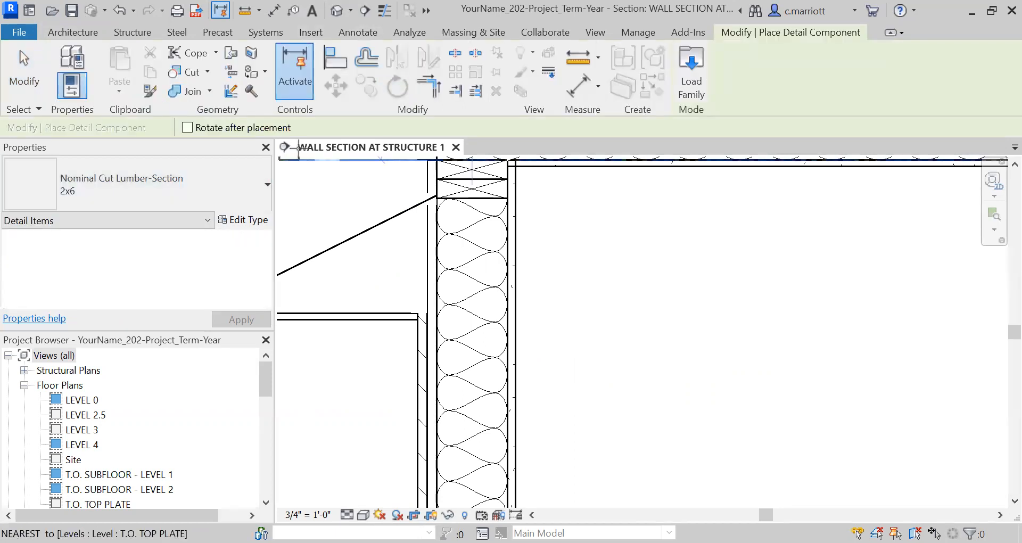
left_click(264, 184)
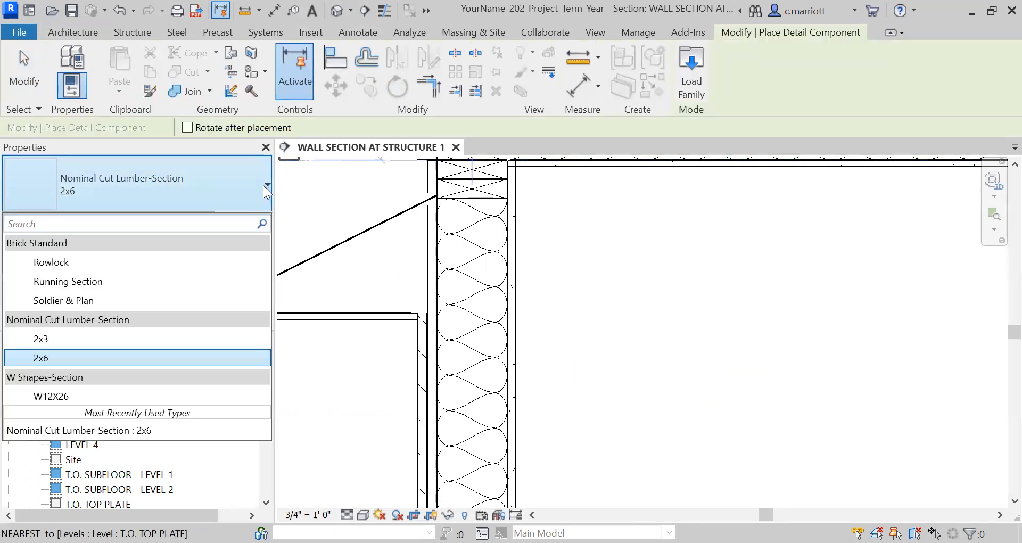
left_click(37, 343)
scroll(385, 293, "up", 2)
left_click(385, 296)
key("Escape")
scroll(410, 291, "up", 1)
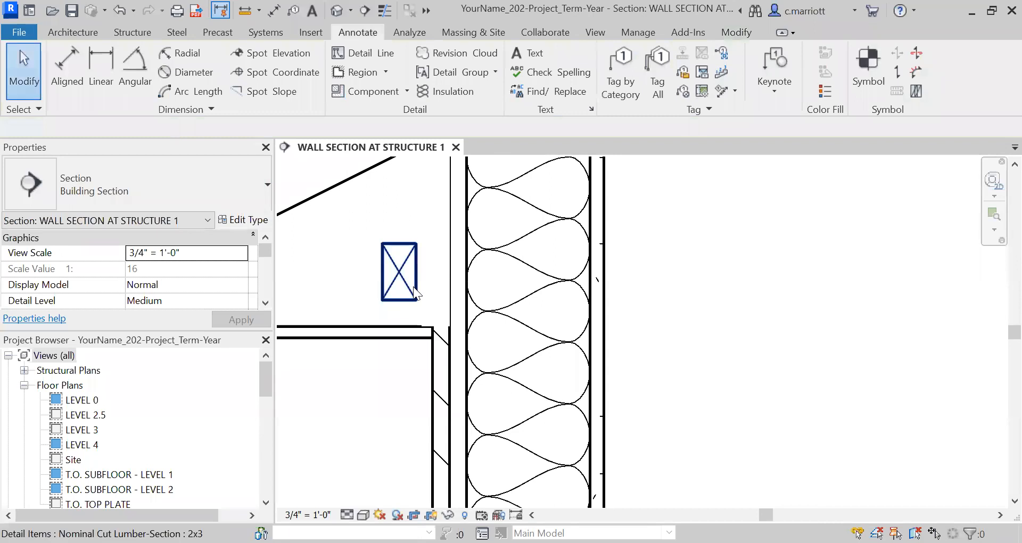
Move the 2x3 lumber component so its corner sits against the wall face on top of the soffit
left_click(414, 292)
key("m")
key("v")
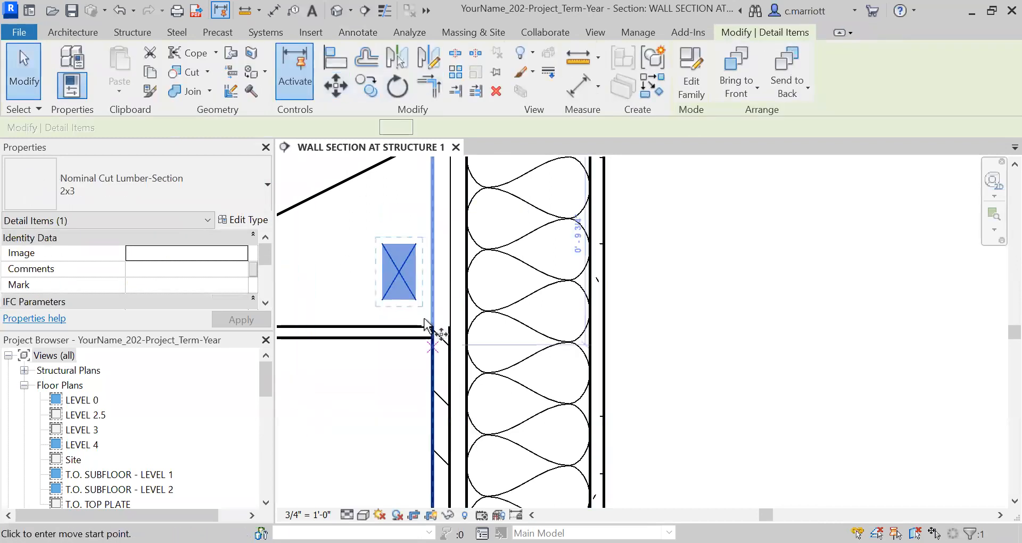
left_click(416, 299)
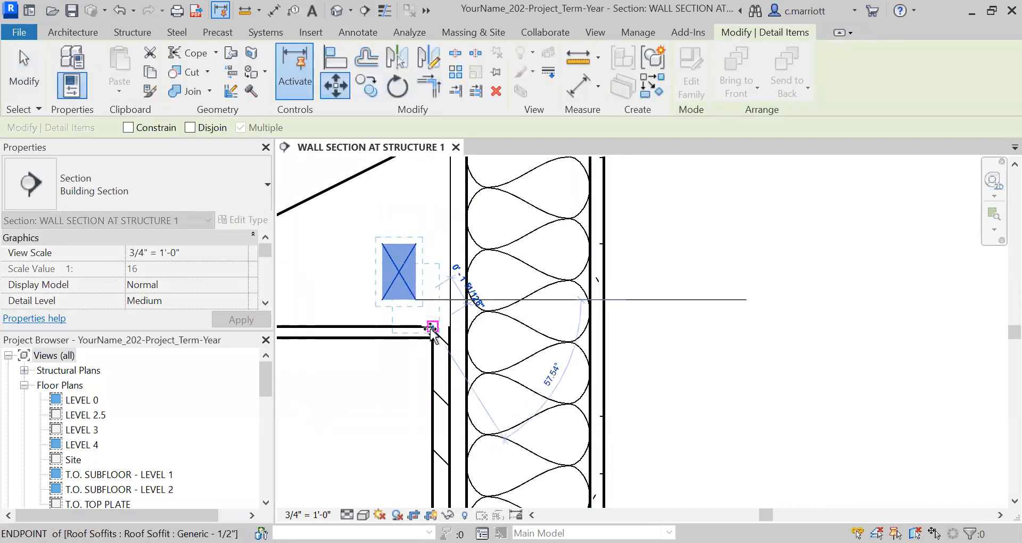
left_click(431, 328)
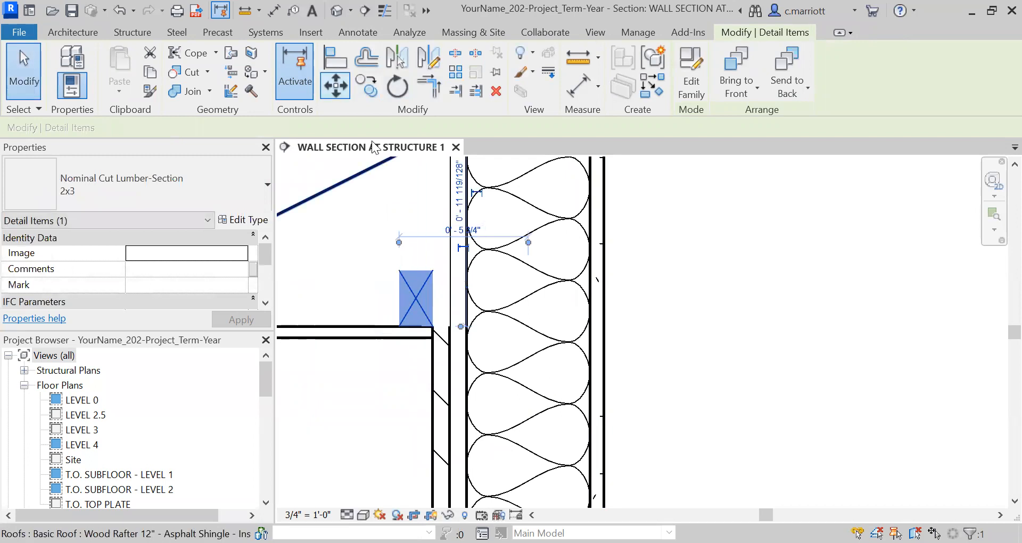
left_click(432, 327)
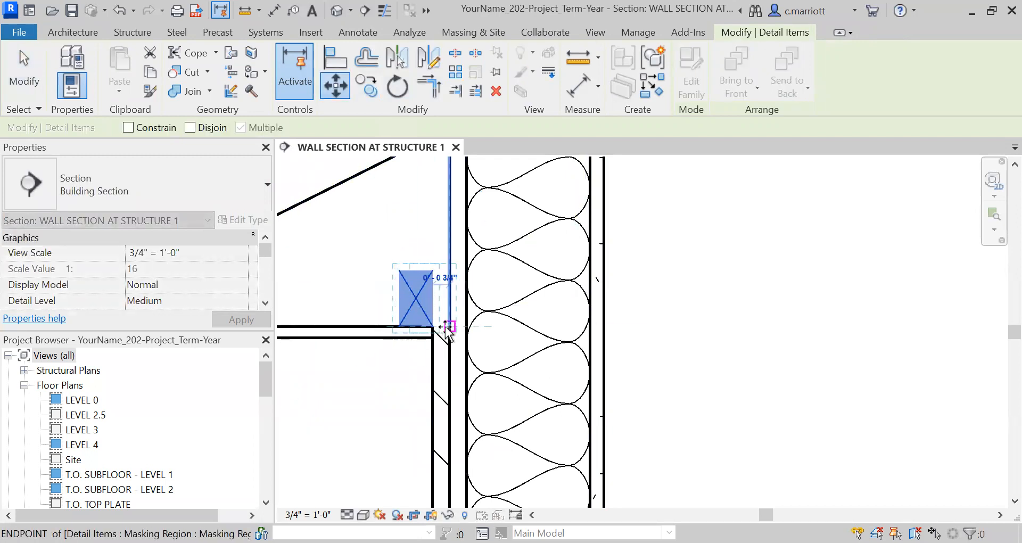
left_click(448, 326)
key("Escape")
Draw a horizontal Thin Lines detail line about 10 inches long from the lumber block's top toward the fascia
middle_click_drag(392, 351, 482, 377)
scroll(482, 377, "down", 2)
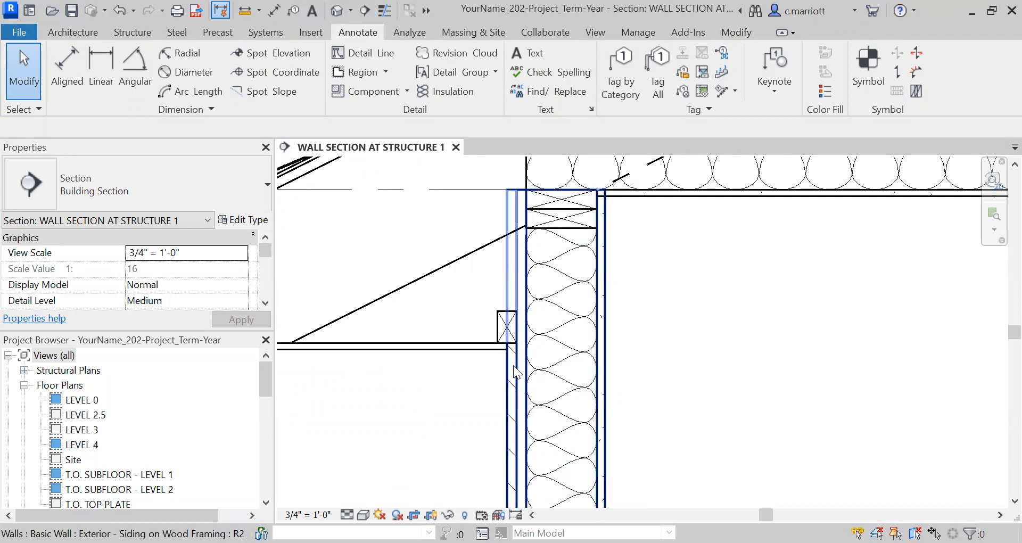
middle_click_drag(498, 361, 676, 379)
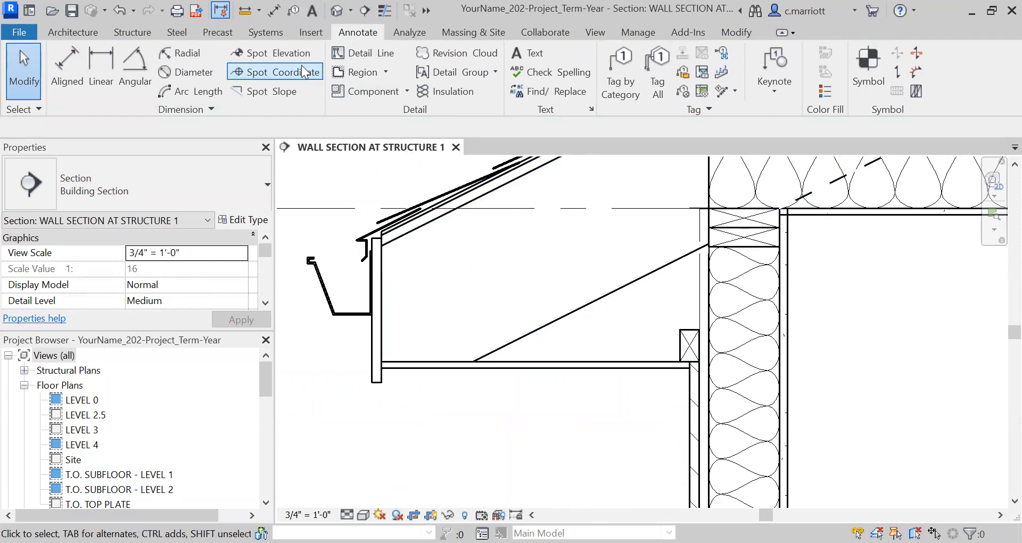
left_click(342, 56)
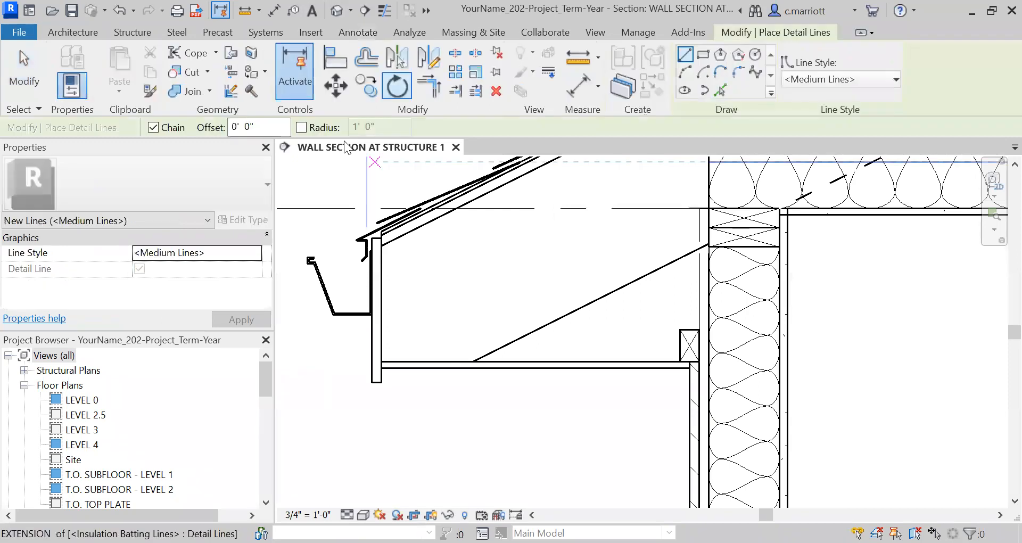
left_click(879, 78)
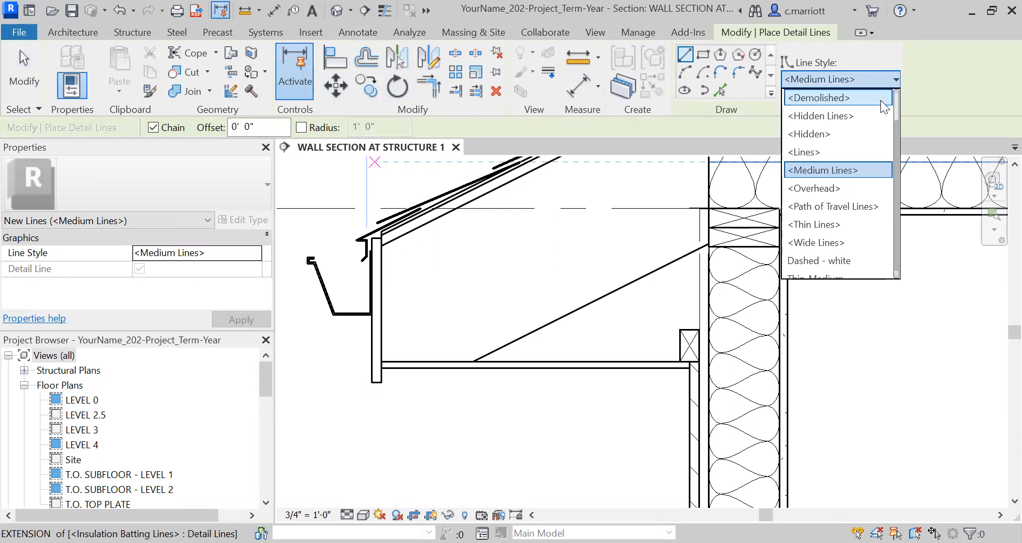
left_click(838, 223)
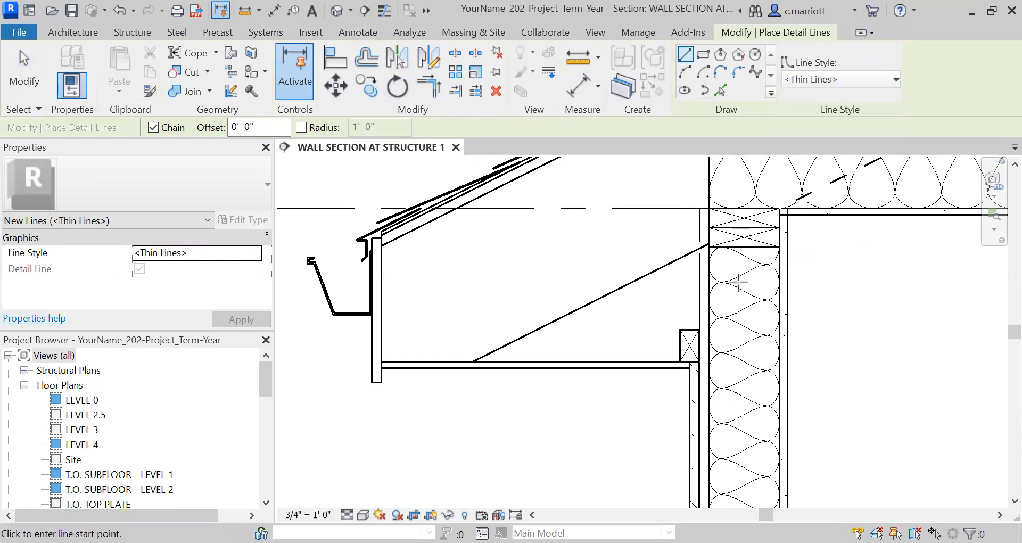
left_click(679, 330)
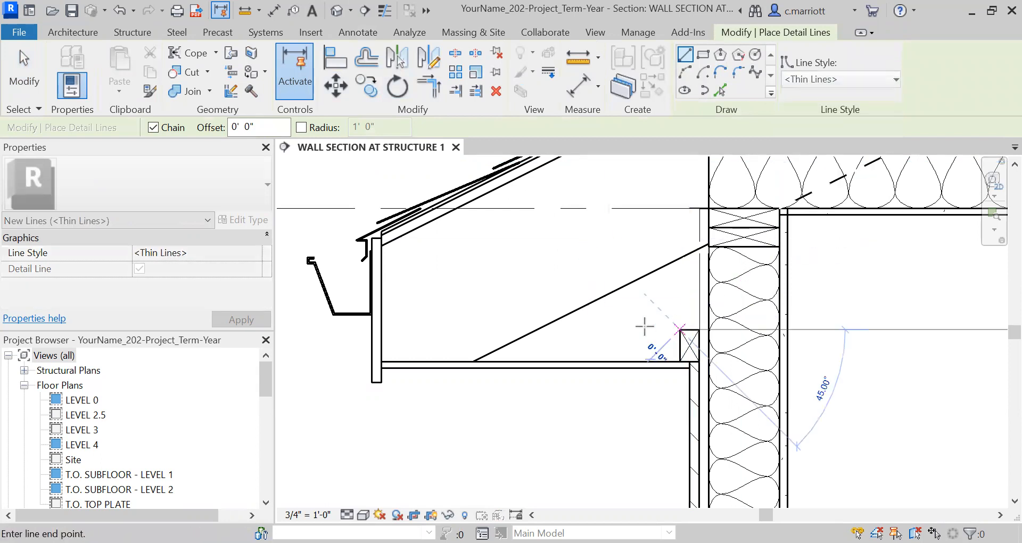
left_click(536, 330)
key("Escape")
key("Escape")
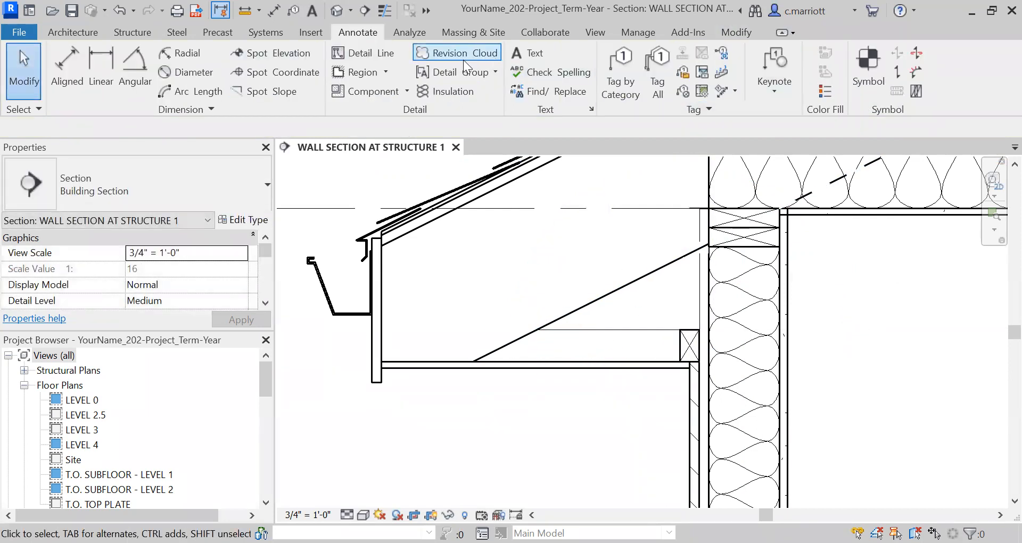
Draw a horizontal <Hidden> style detail line continuing from the thin line's end to the fascia board
left_click(352, 54)
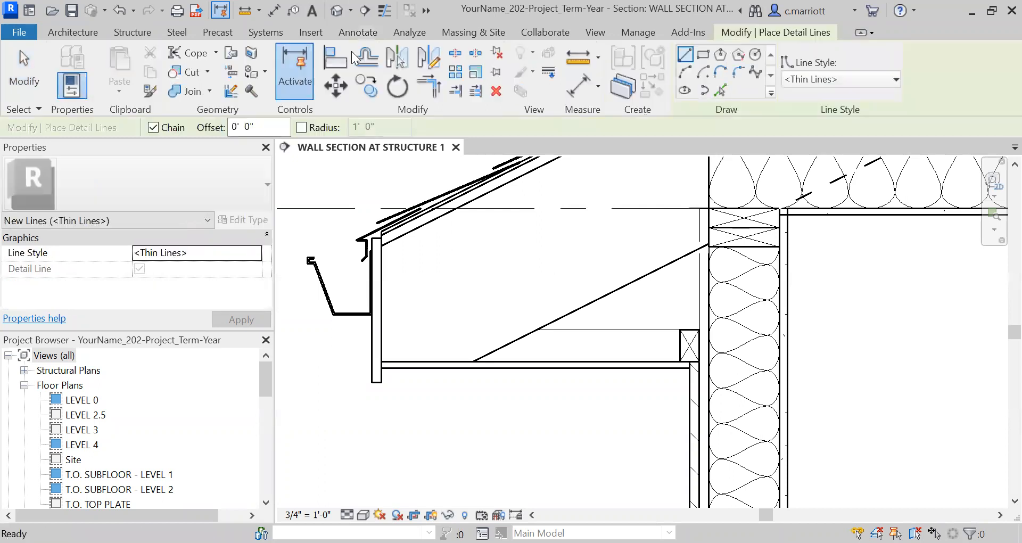
left_click(892, 81)
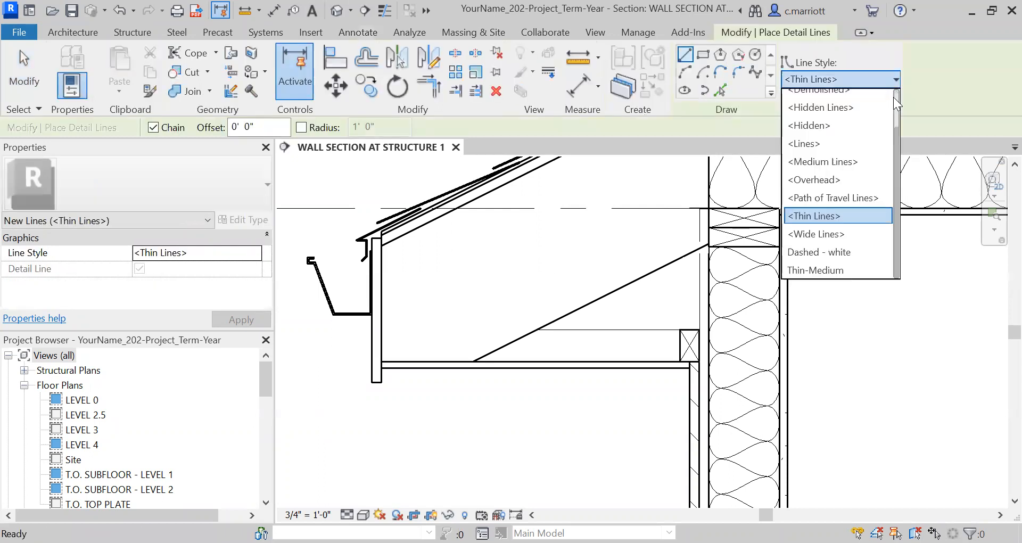
left_click(822, 126)
left_click(538, 329)
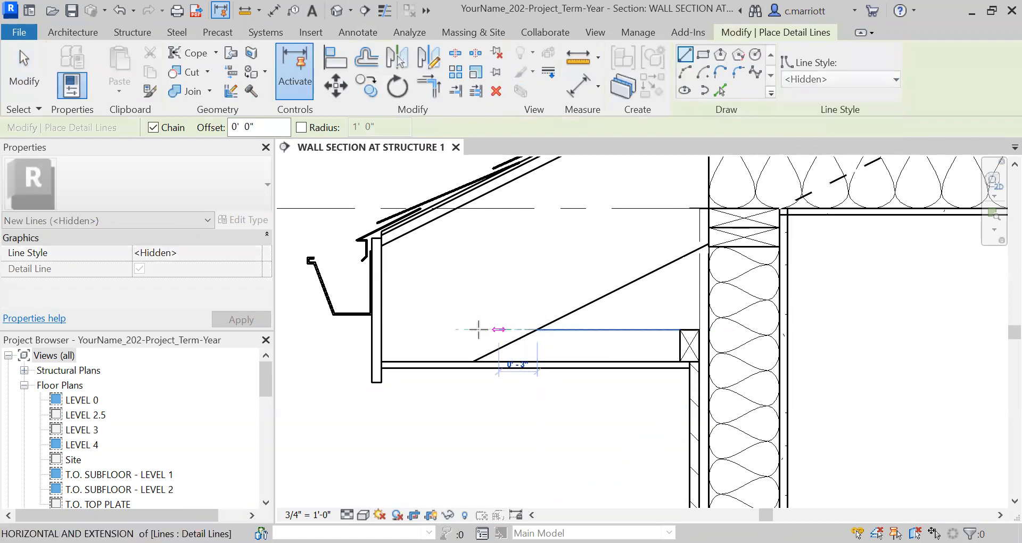
left_click(382, 329)
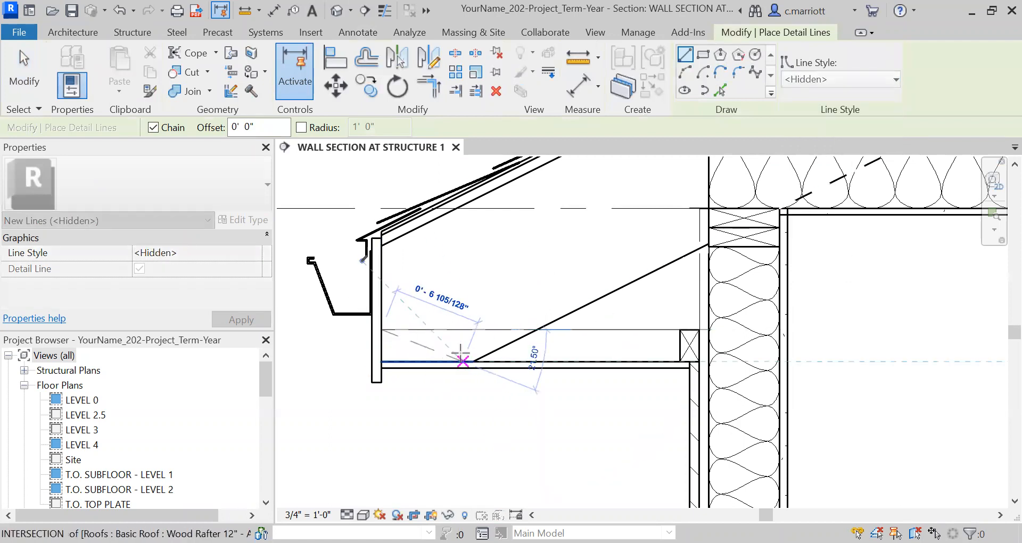
key("Escape")
key("Escape")
Draw a short vertical Medium Lines detail line closing the soffit's end at the fascia
scroll(516, 366, "down", 3)
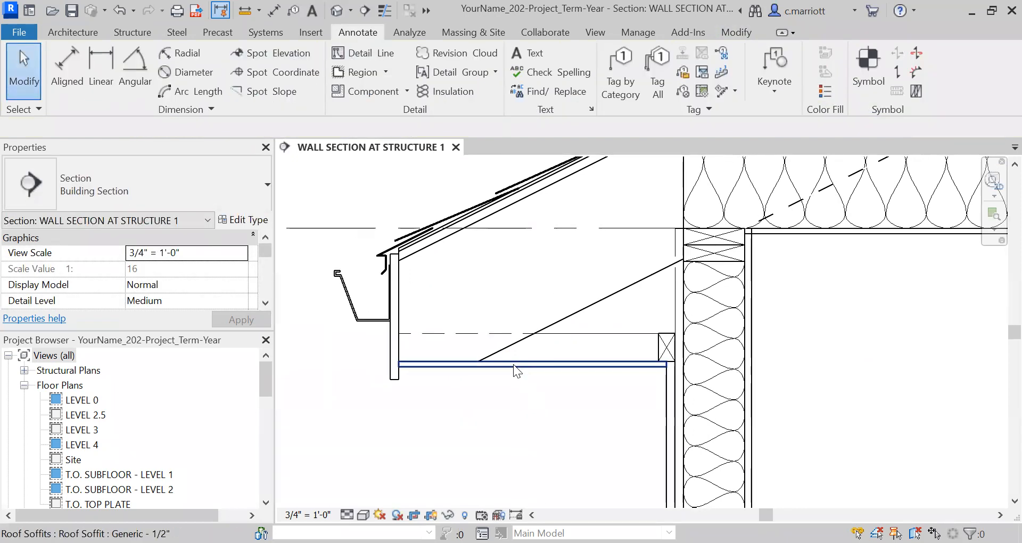
scroll(497, 398, "up", 2)
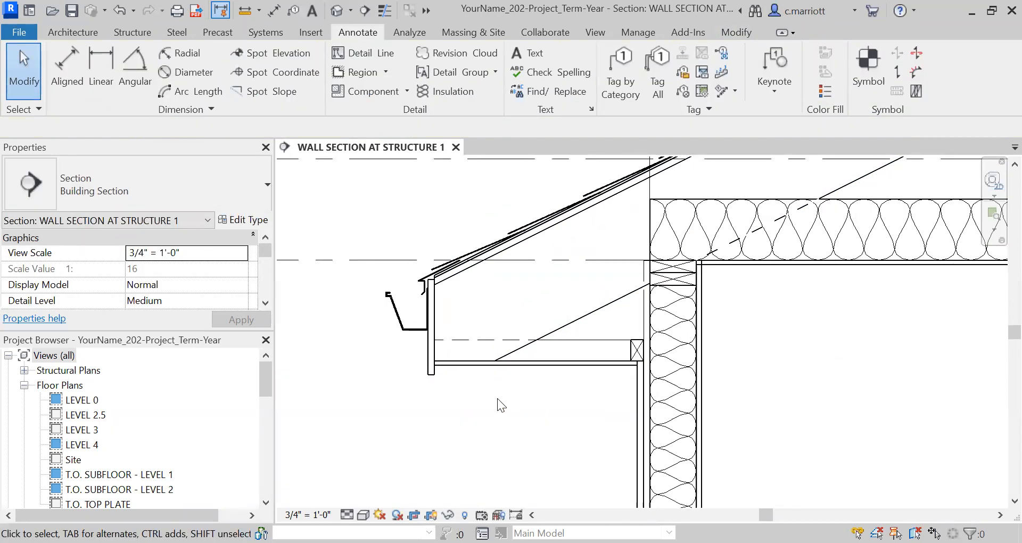
scroll(463, 349, "up", 2)
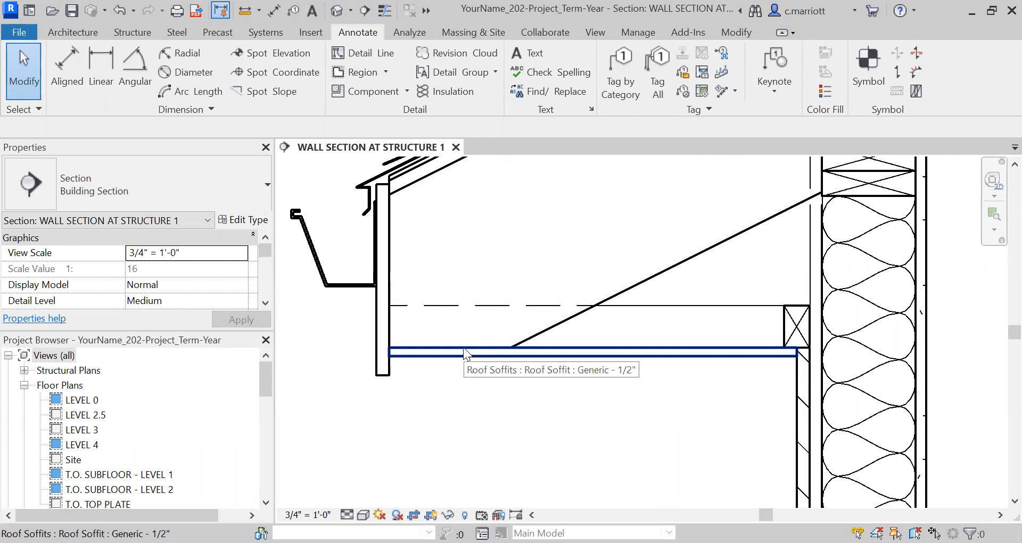
scroll(416, 308, "up", 1)
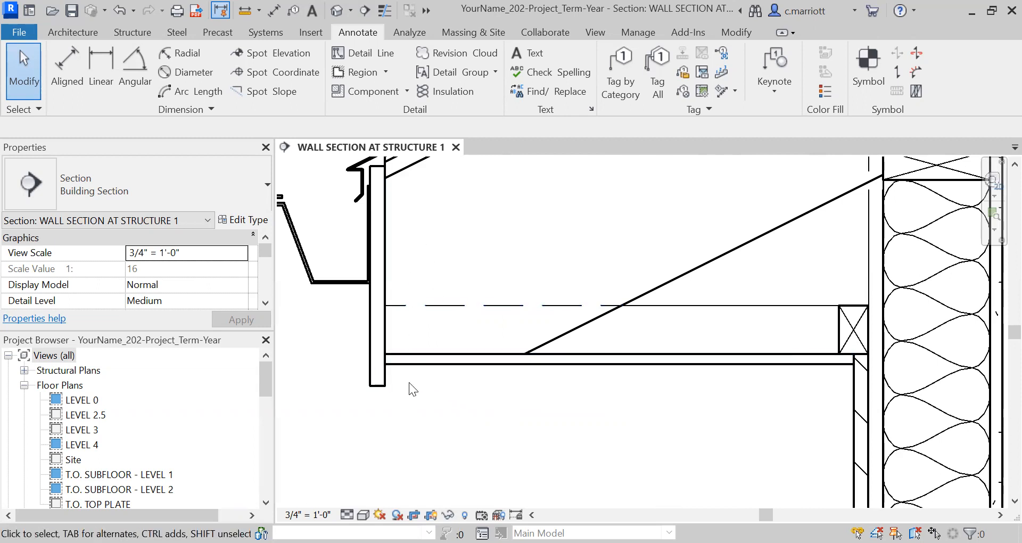
left_click(364, 58)
left_click(351, 33)
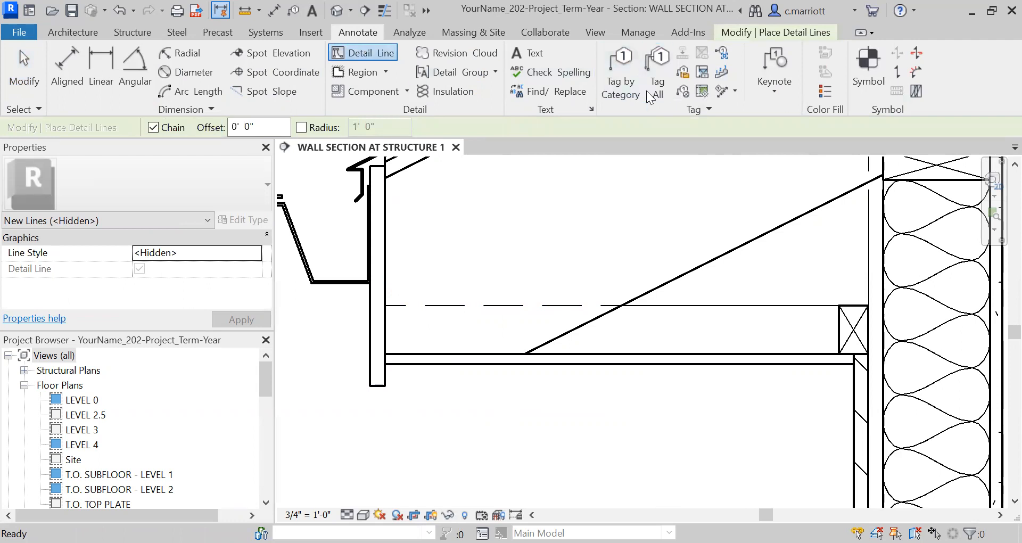
key("Escape")
left_click(361, 55)
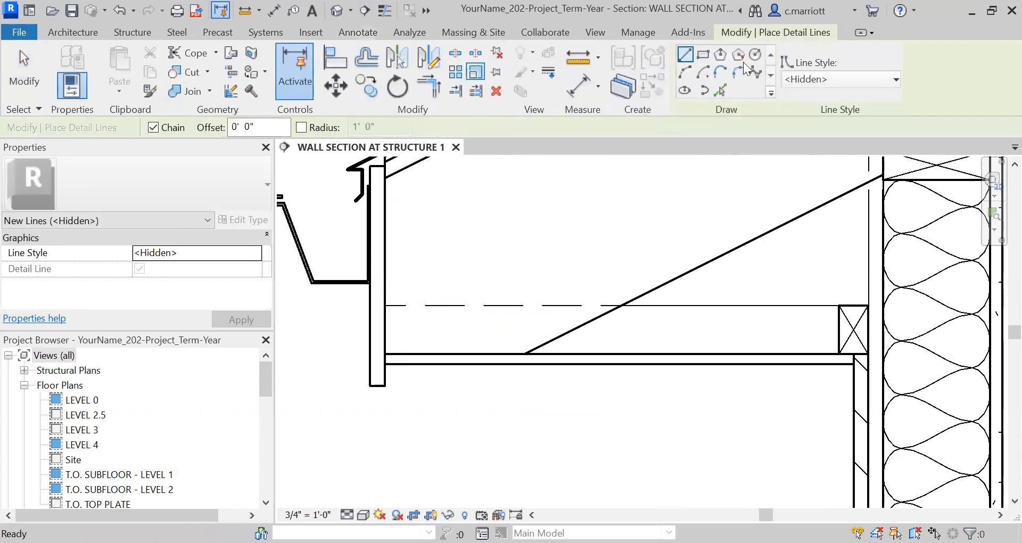
left_click(858, 85)
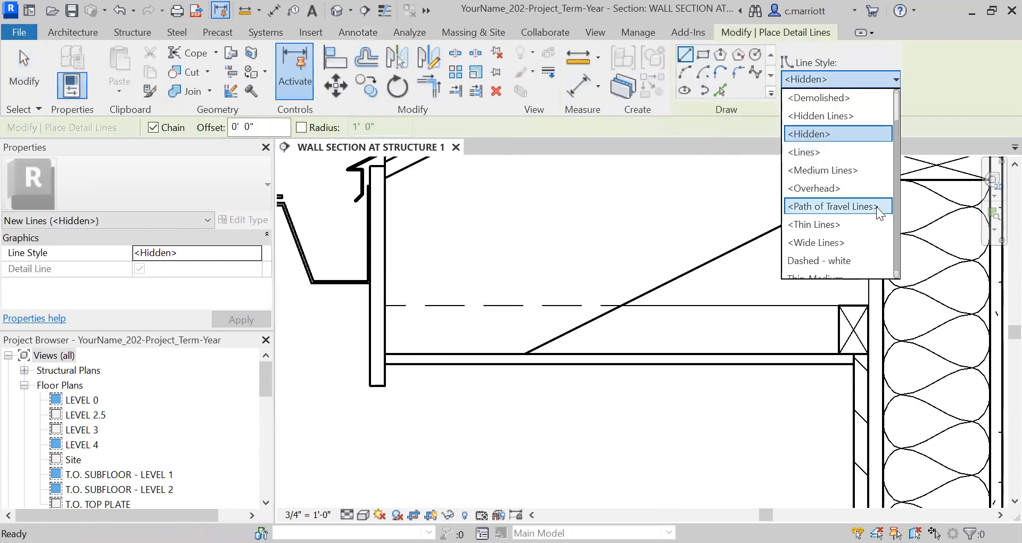
left_click(822, 169)
scroll(435, 356, "up", 5)
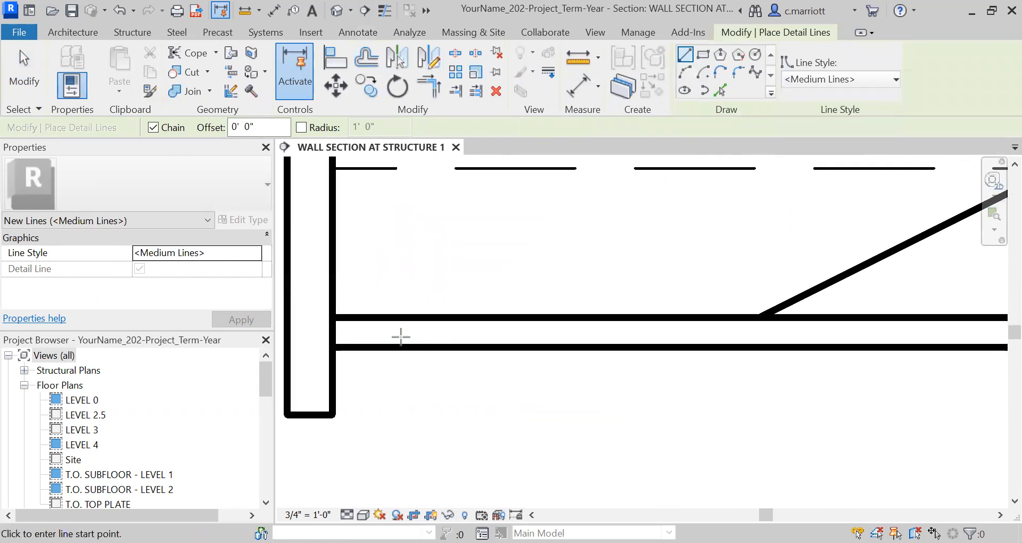
left_click(333, 347)
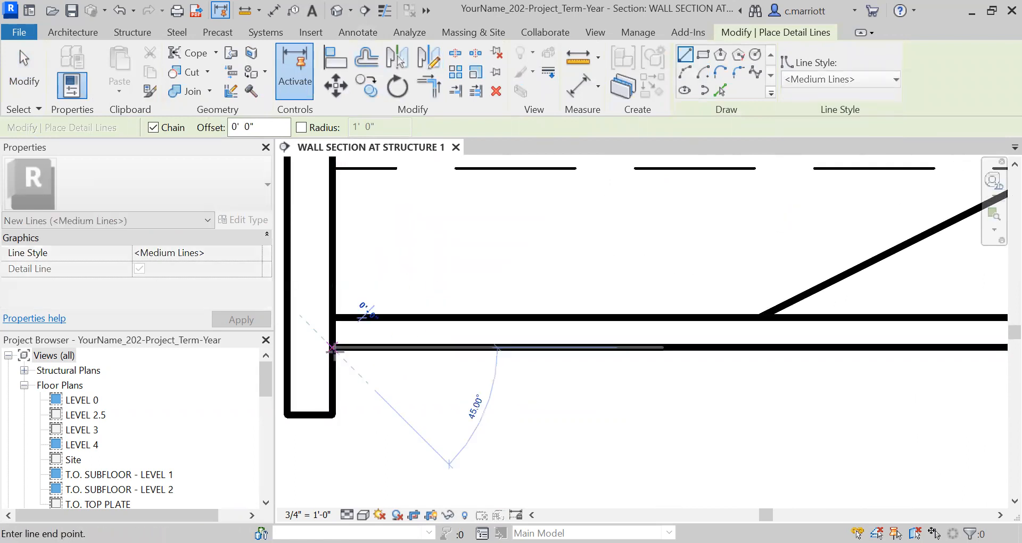
left_click(333, 317)
key("Escape")
key("Escape")
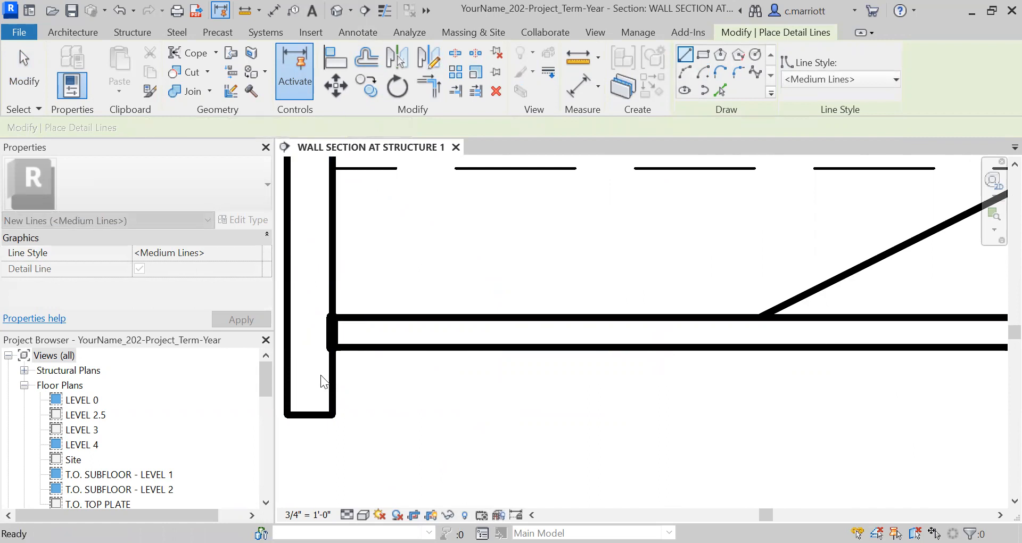
Move the short vertical soffit detail line 2 inches horizontally toward the wall
middle_click_drag(440, 345, 509, 311)
scroll(509, 310, "down", 1)
left_click_drag(333, 356, 464, 269)
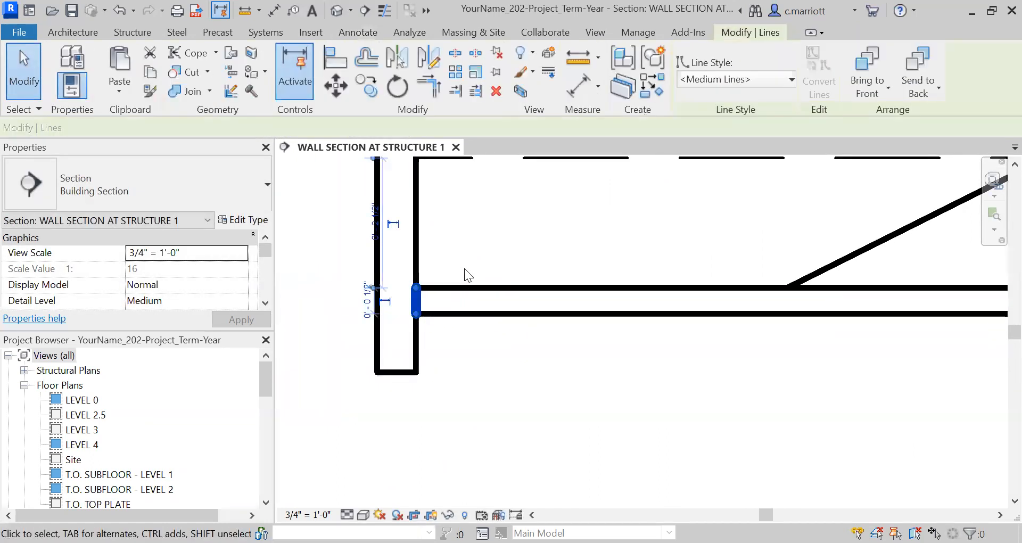
key("m")
key("v")
left_click(470, 380)
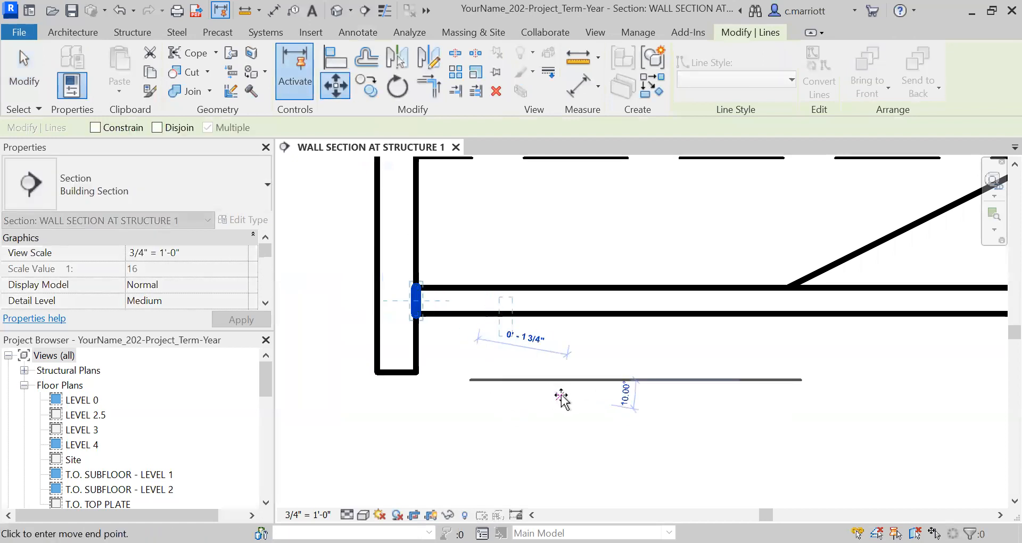
type("2")
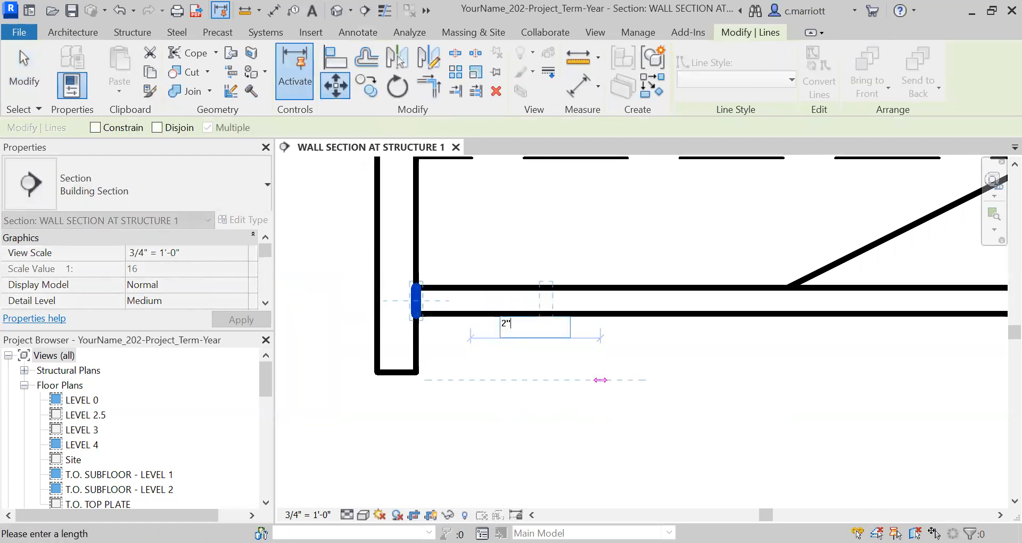
type("\"")
key("Return")
Change the moved vertical detail line's style to Thin-Medium
key("Escape")
scroll(575, 318, "down", 3)
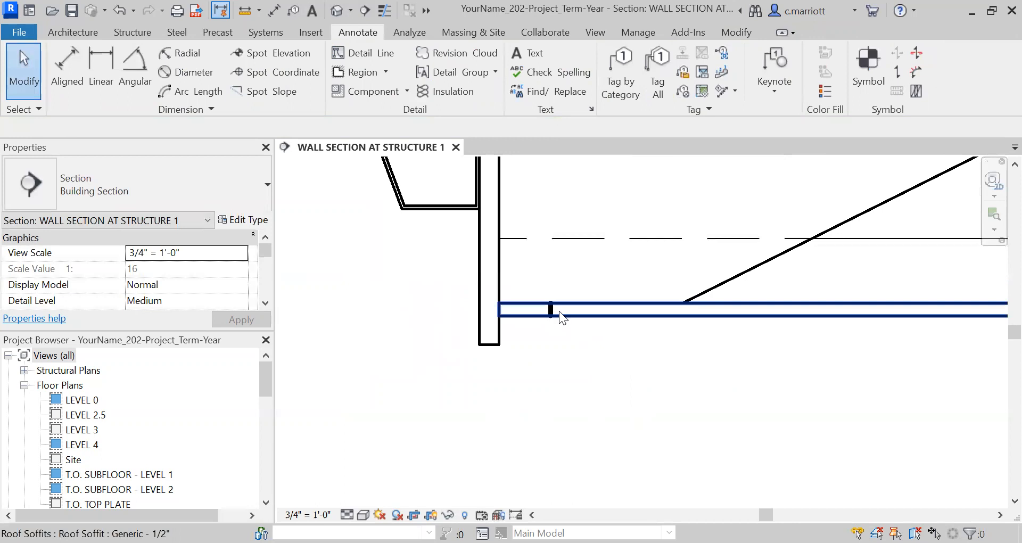
scroll(552, 308, "up", 1)
left_click(550, 307)
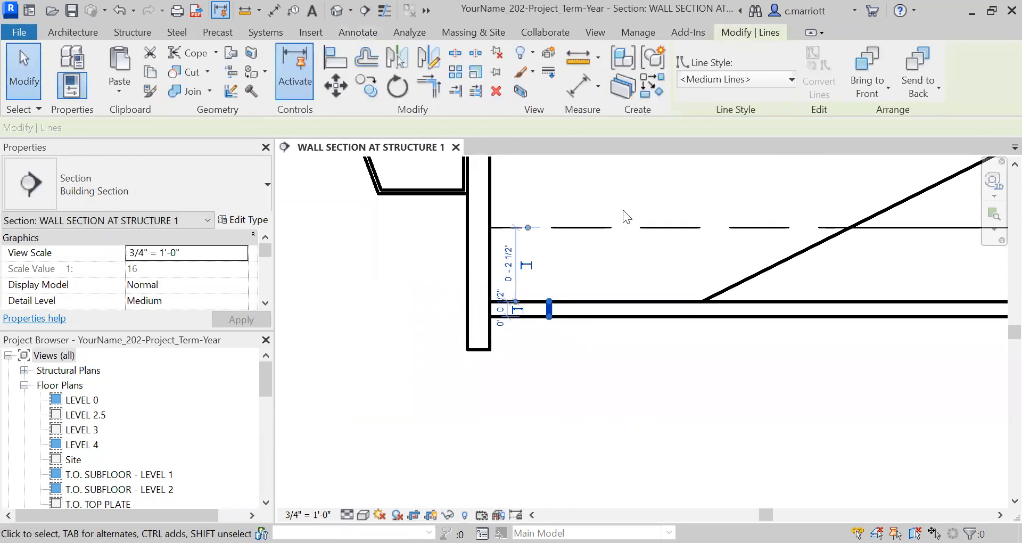
left_click(748, 82)
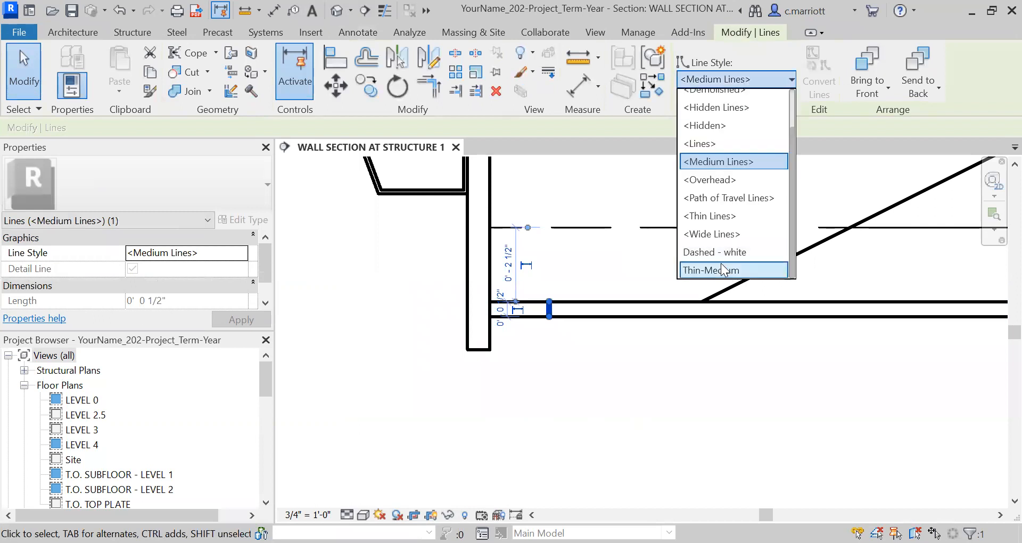
left_click(527, 349)
Copy the Thin-Medium vertical line four times at 1/2 inch spacing toward the wall
scroll(561, 319, "up", 1)
left_click_drag(530, 347, 564, 250)
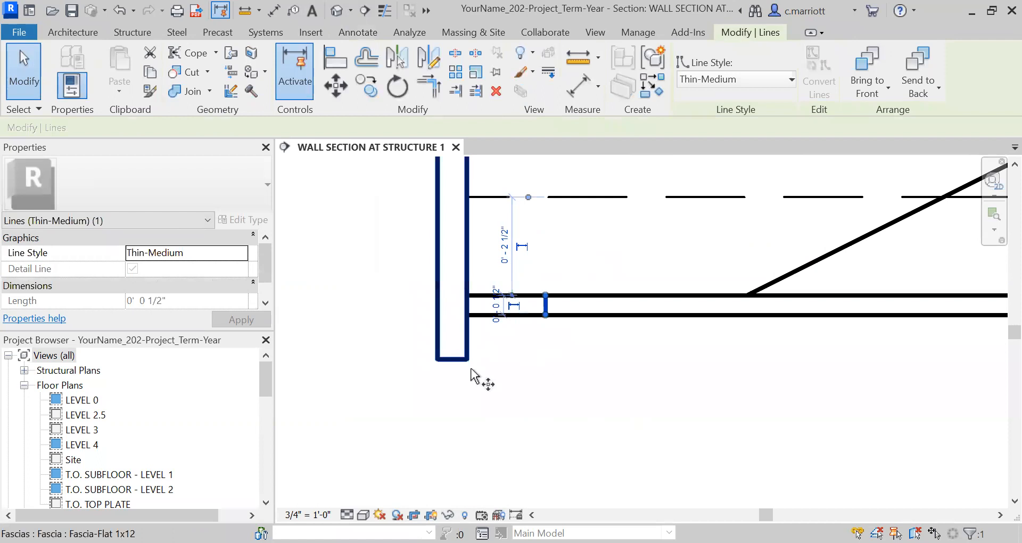
key("c")
key("o")
left_click(553, 366)
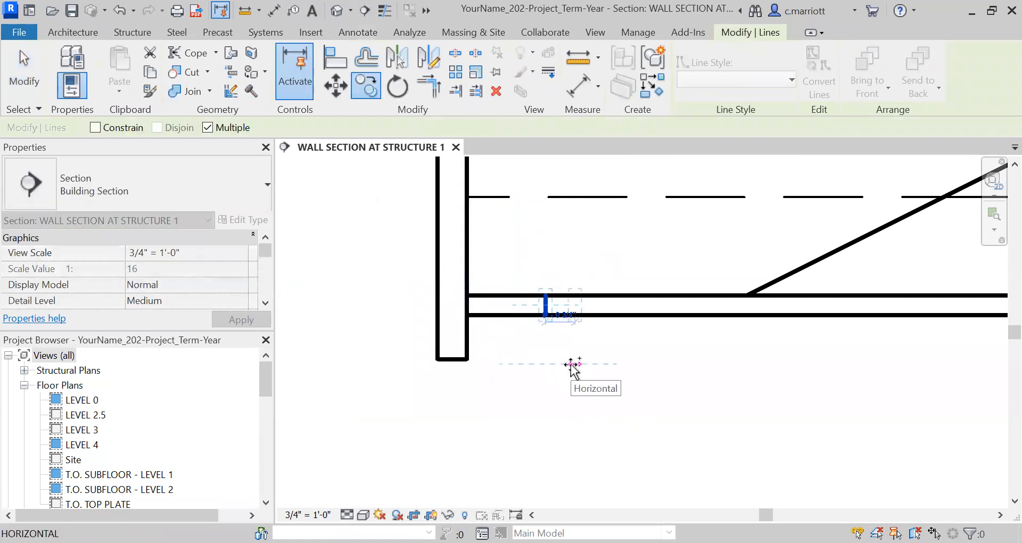
type(".5\"")
key("Return")
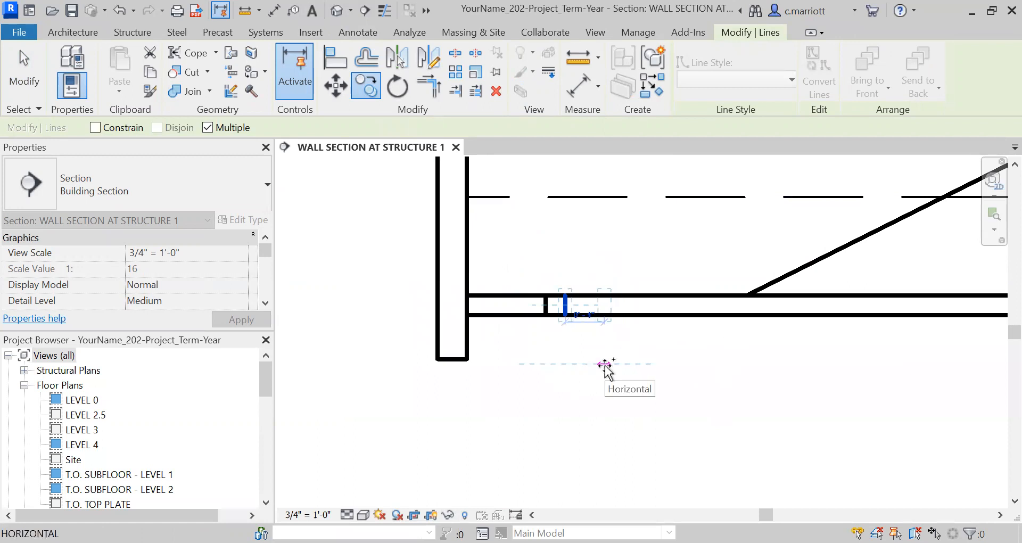
type(".5\"")
key("Return")
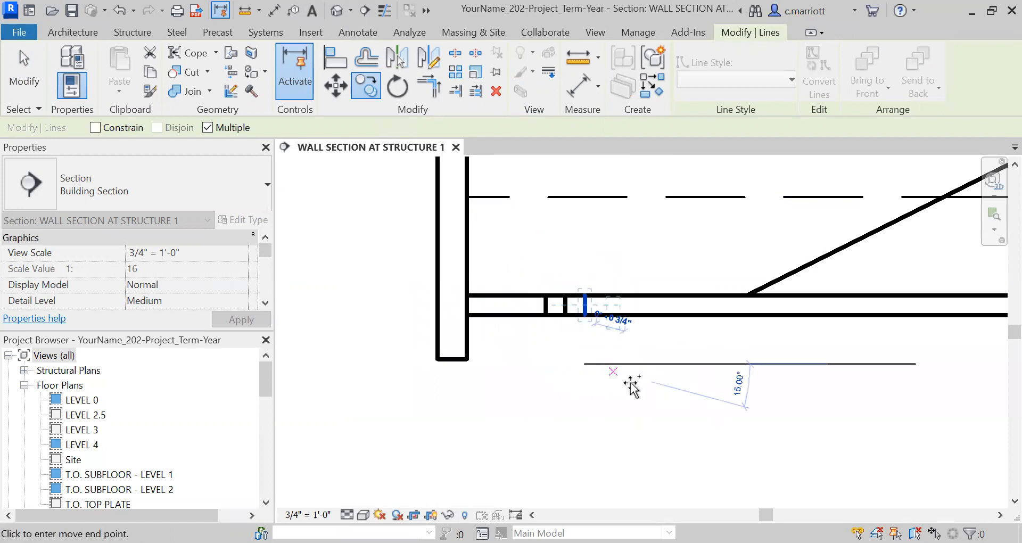
type(".5\"")
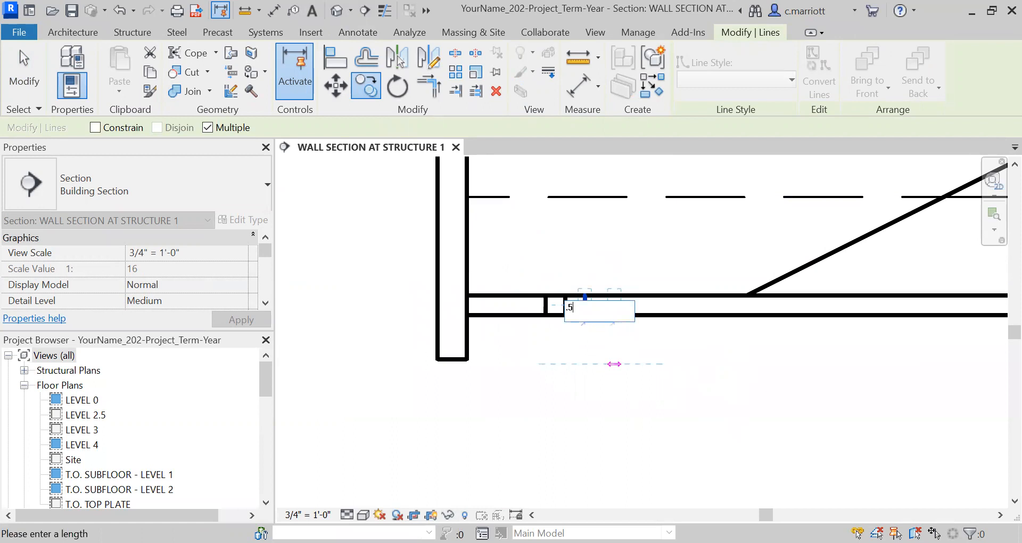
key("Return")
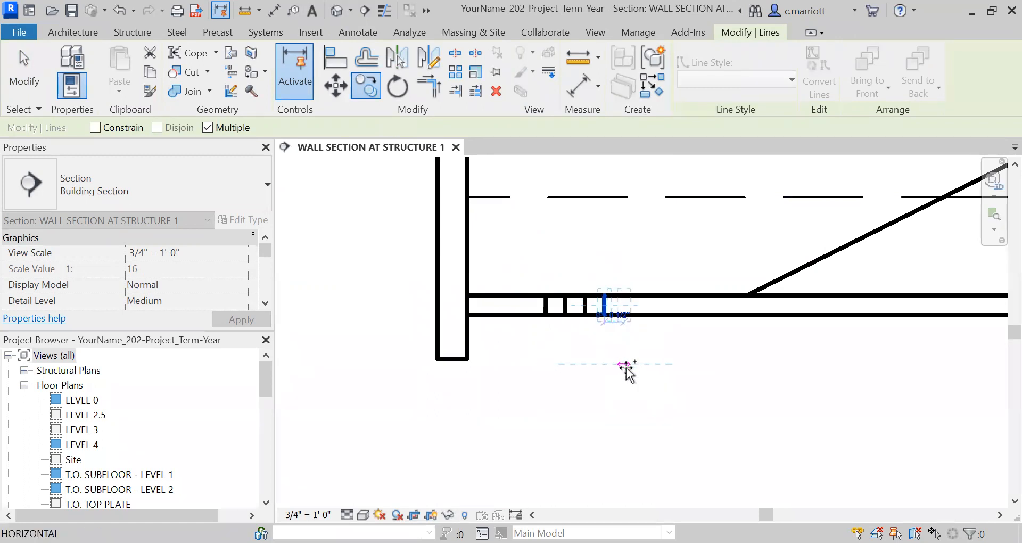
type(".5\"")
key("Return")
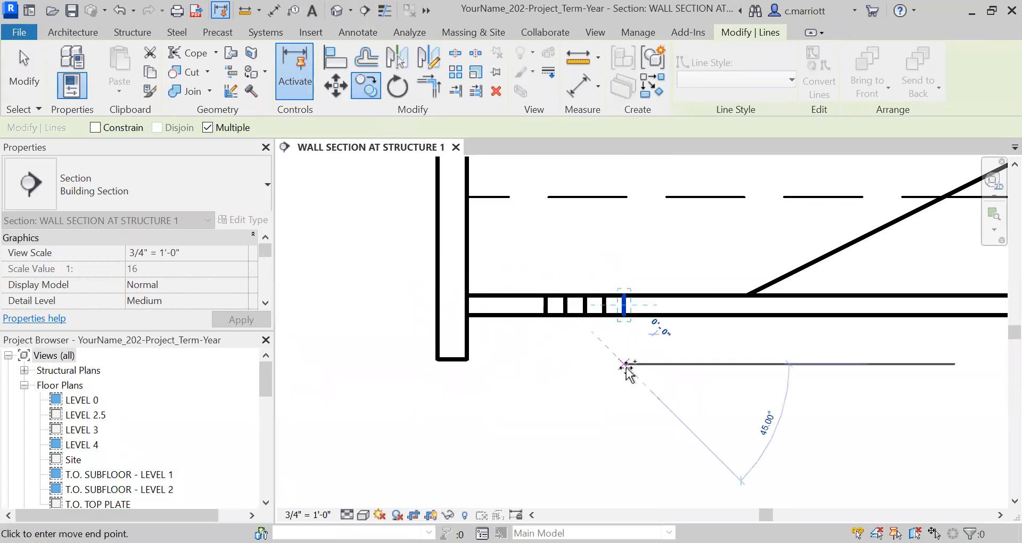
key("Escape")
key("Escape")
Place a text note reading ASPHALT SHINGLES above the roof eave
scroll(631, 341, "down", 5)
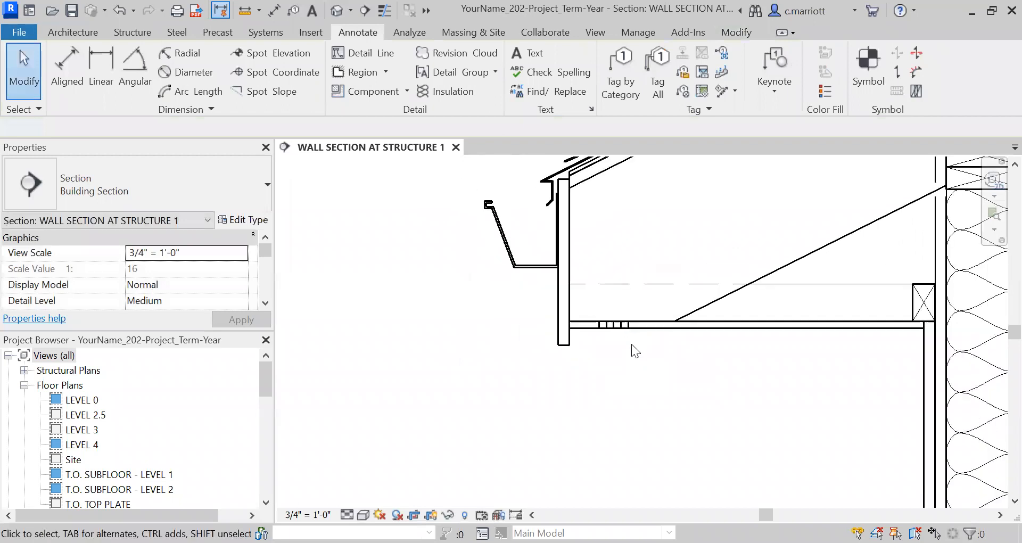
scroll(634, 347, "up", 2)
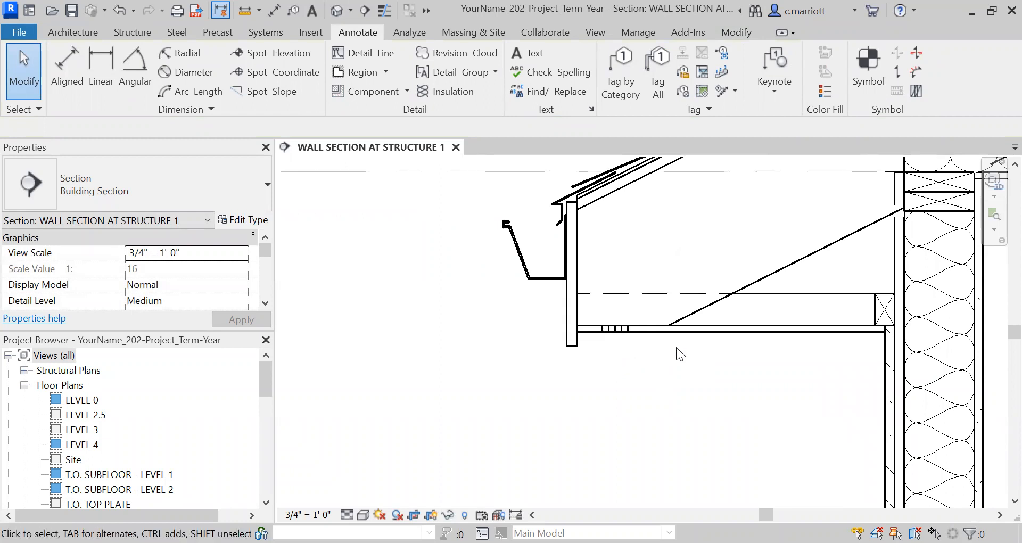
scroll(677, 351, "up", 1)
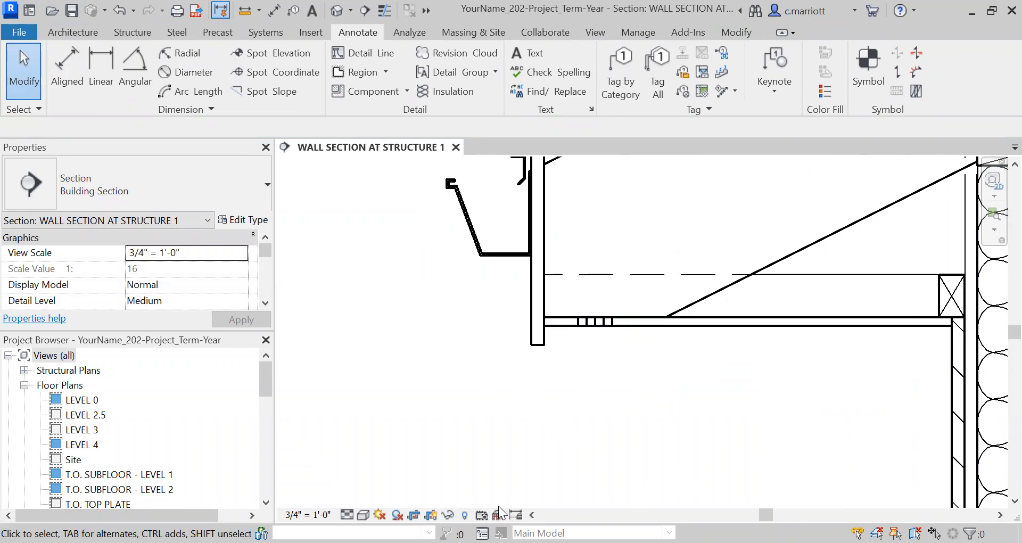
scroll(470, 361, "down", 1)
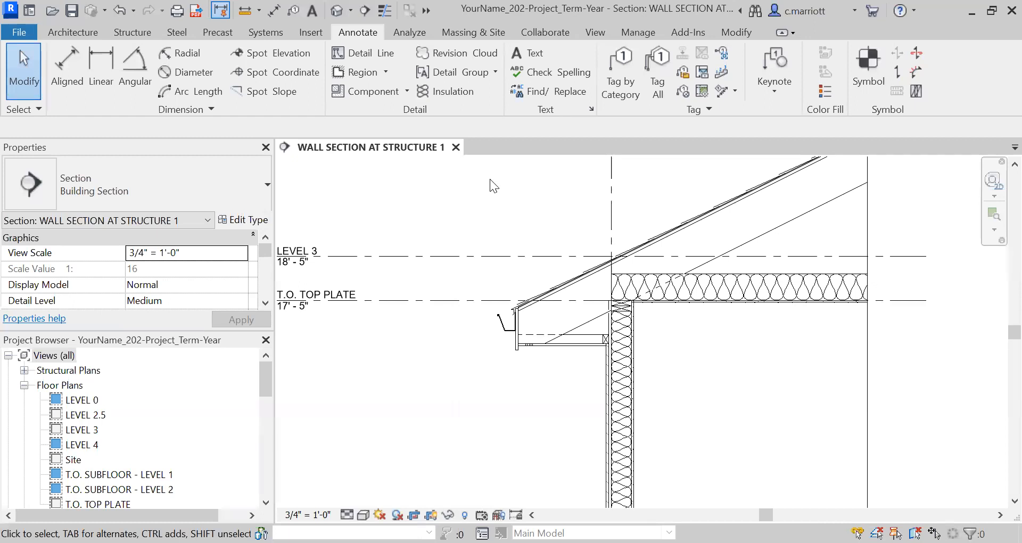
scroll(432, 414, "down", 2)
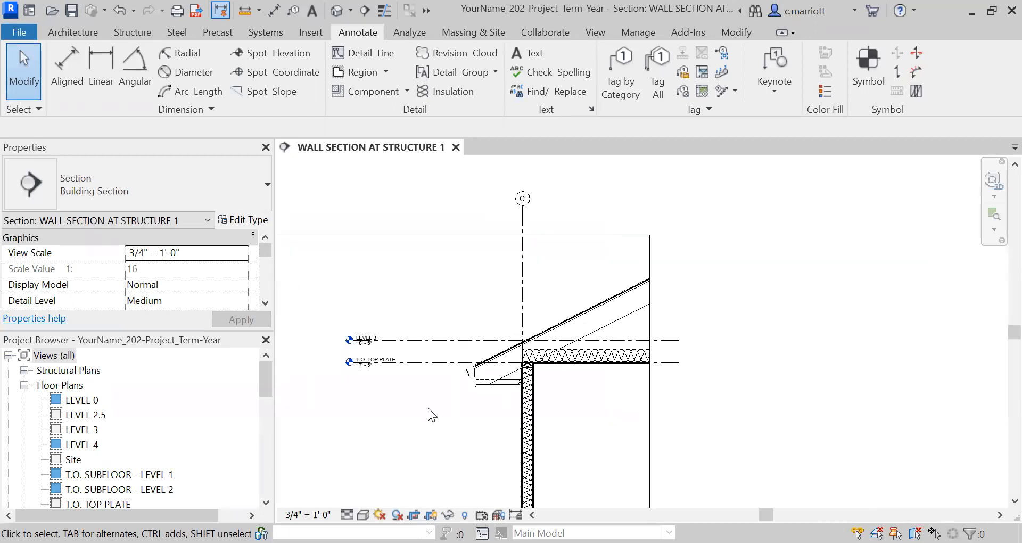
scroll(410, 392, "down", 2)
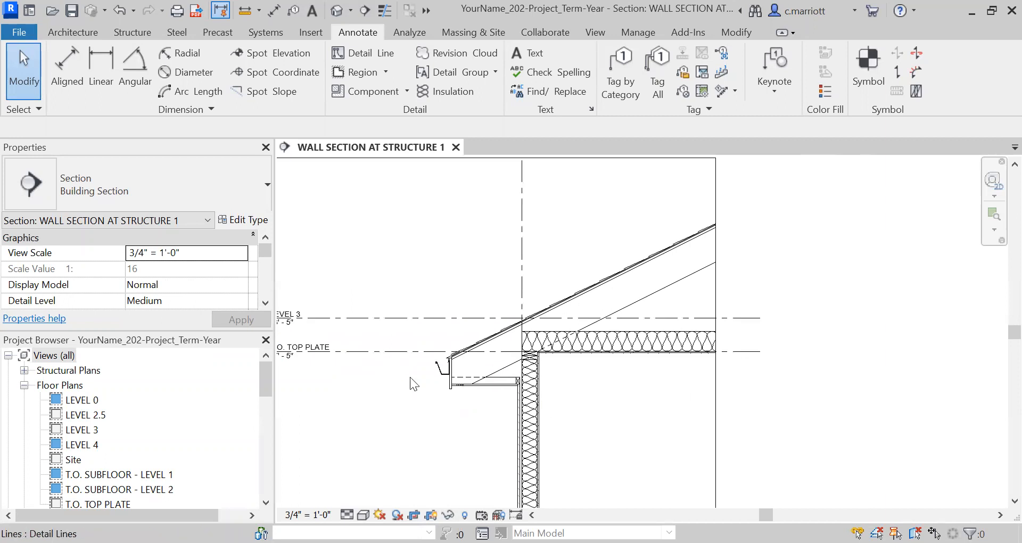
scroll(442, 303, "up", 1)
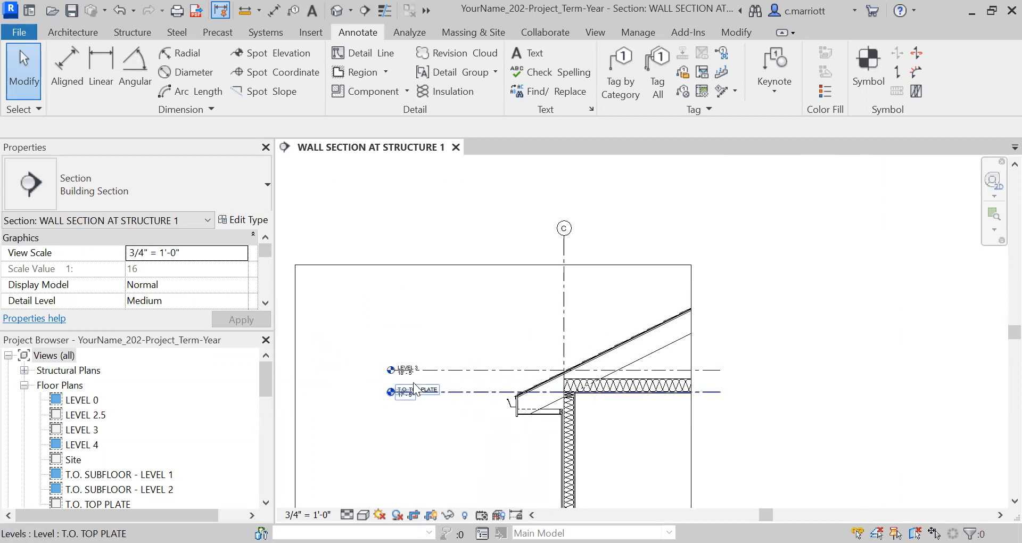
scroll(468, 367, "up", 1)
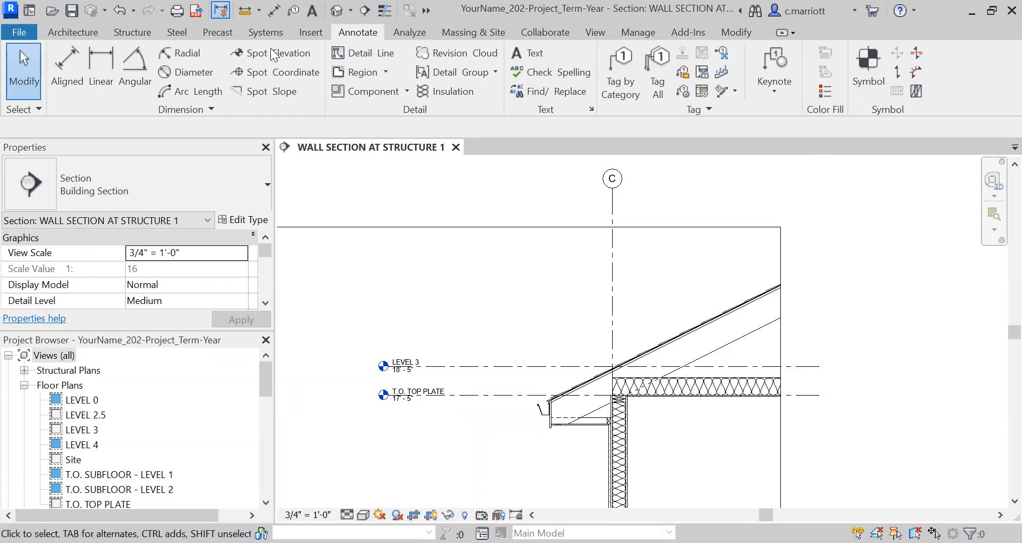
left_click(522, 56)
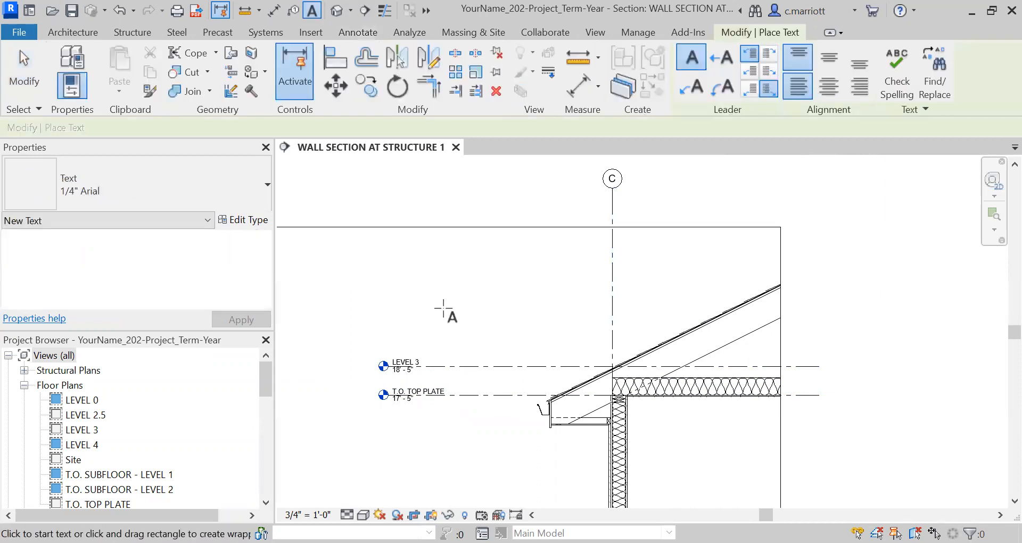
left_click(445, 290)
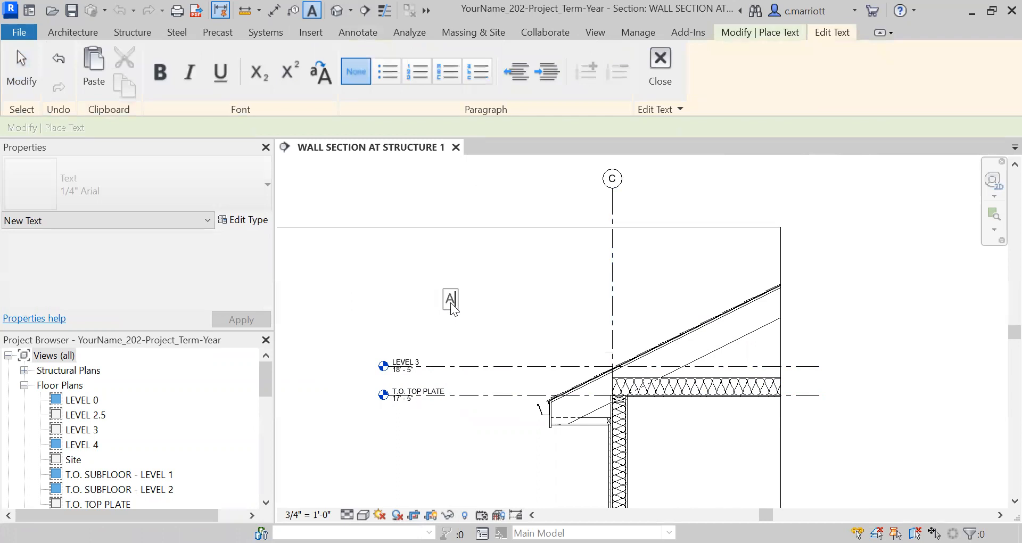
type("ASH")
key("BackSpace")
type("PHALT SHINGLES")
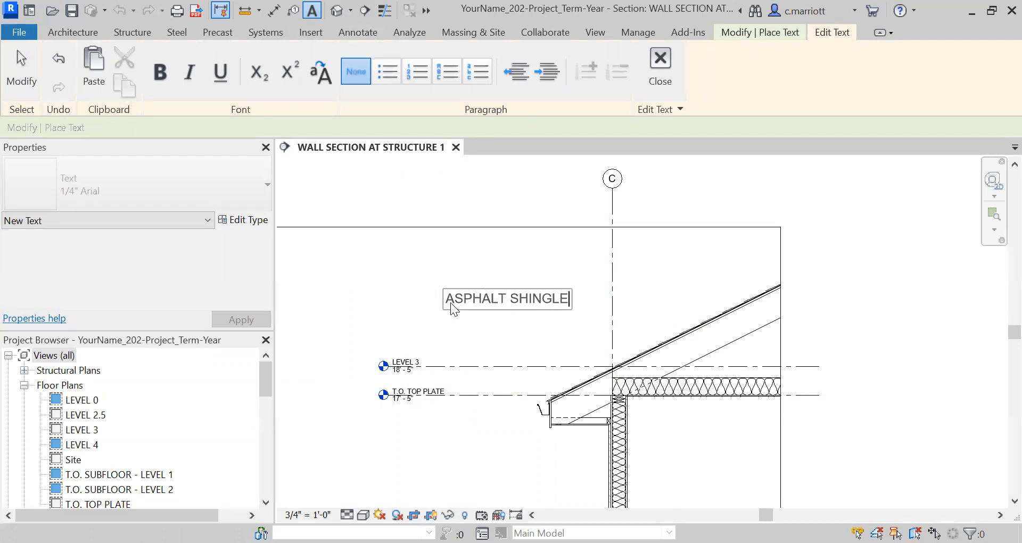
left_click(413, 288)
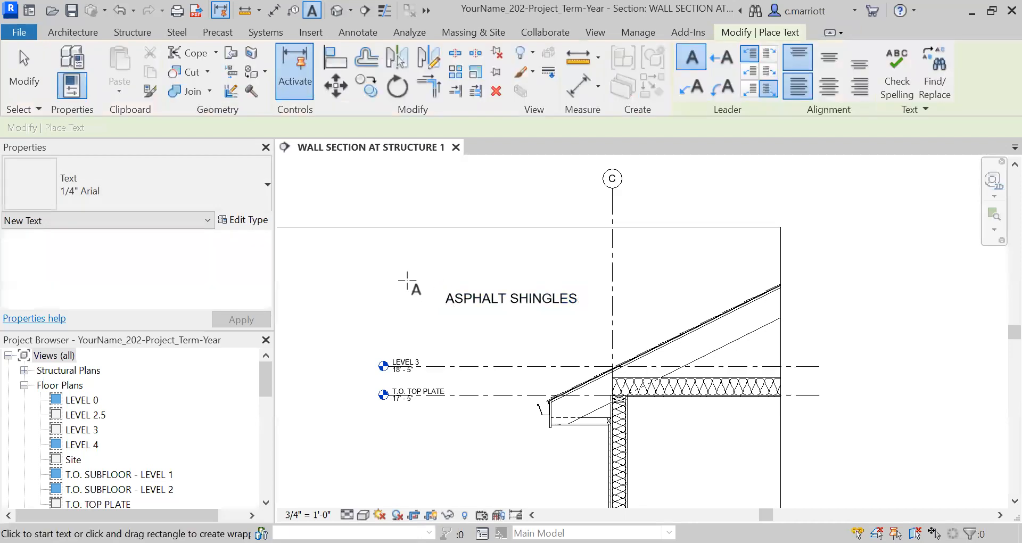
key("Escape")
key("Escape")
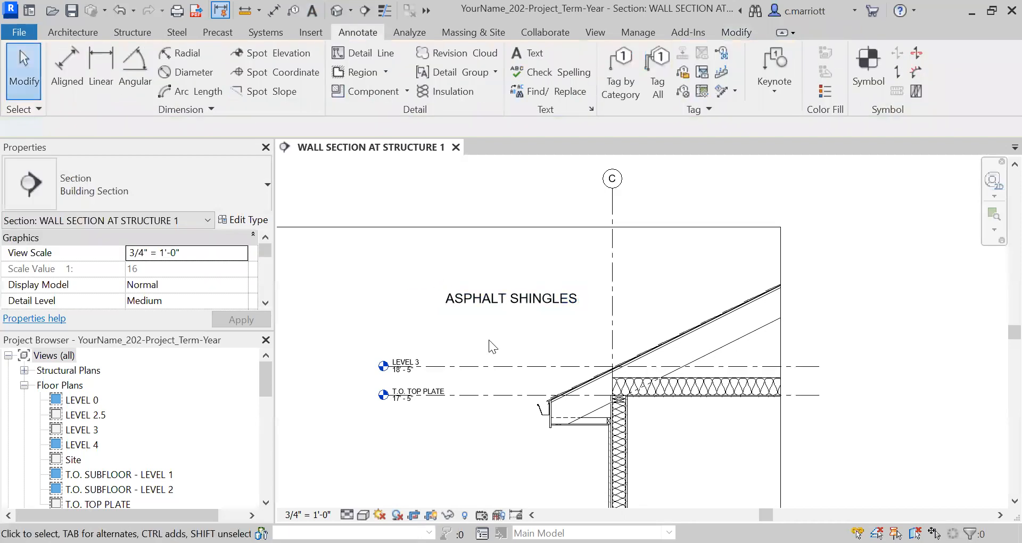
Change the ASPHALT SHINGLES text note's type to 3/32" Arial
left_click(476, 301)
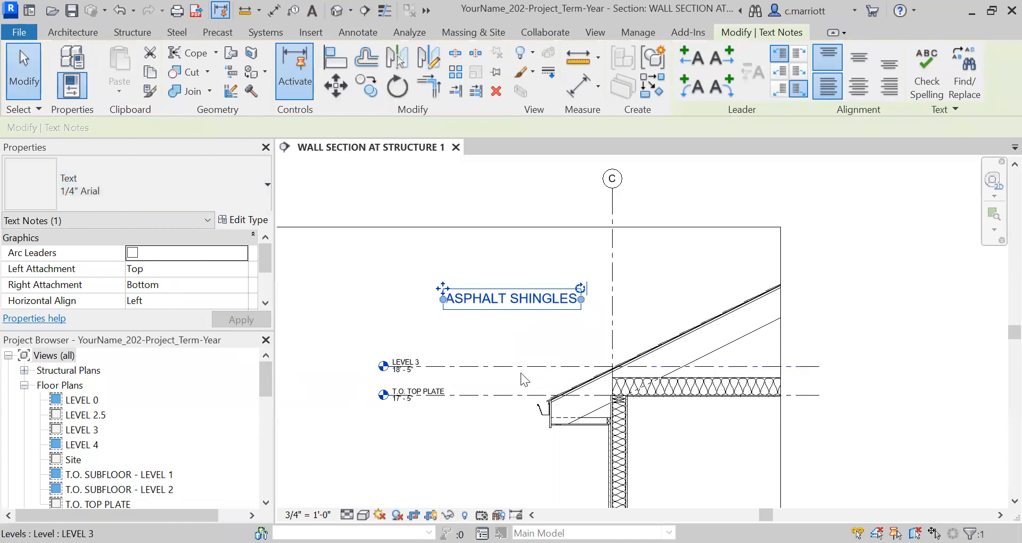
scroll(407, 366, "up", 1)
scroll(406, 360, "up", 4)
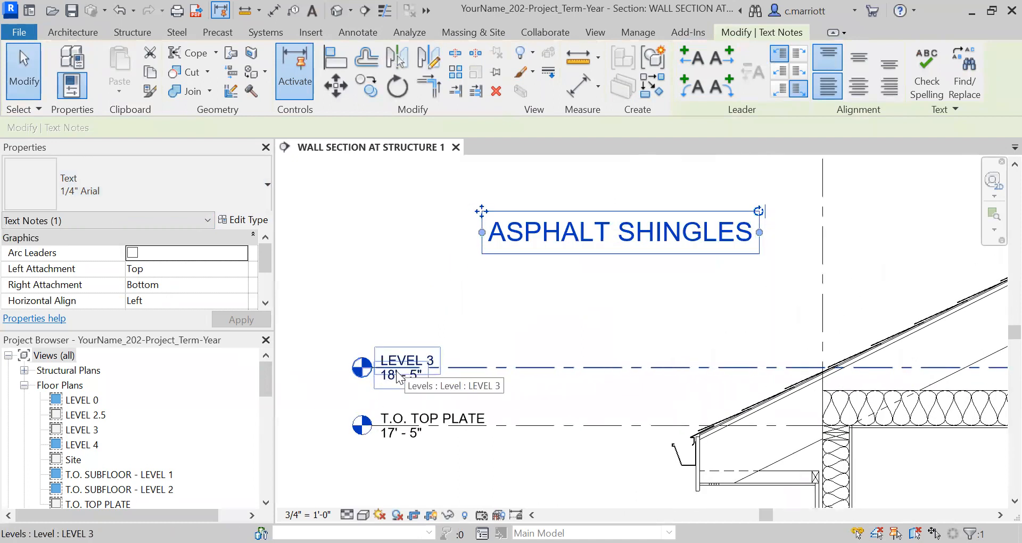
scroll(399, 364, "down", 1)
left_click(255, 186)
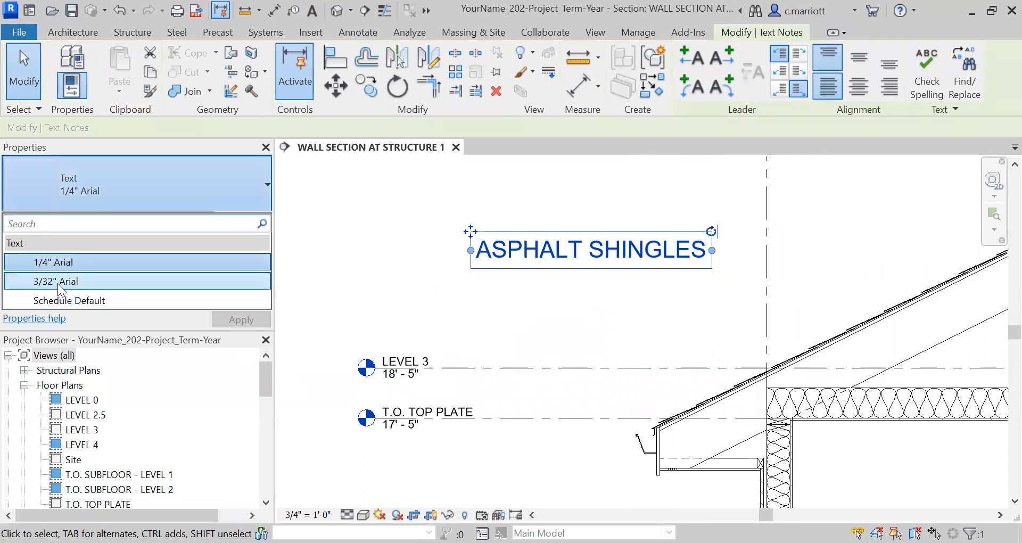
left_click(83, 284)
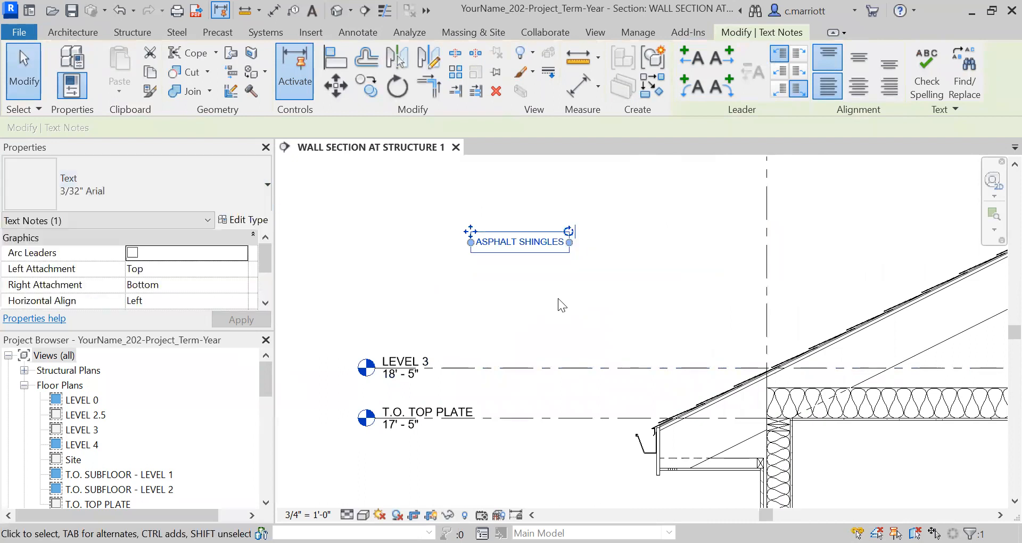
scroll(557, 298, "up", 2)
scroll(532, 287, "down", 6)
scroll(547, 290, "up", 1)
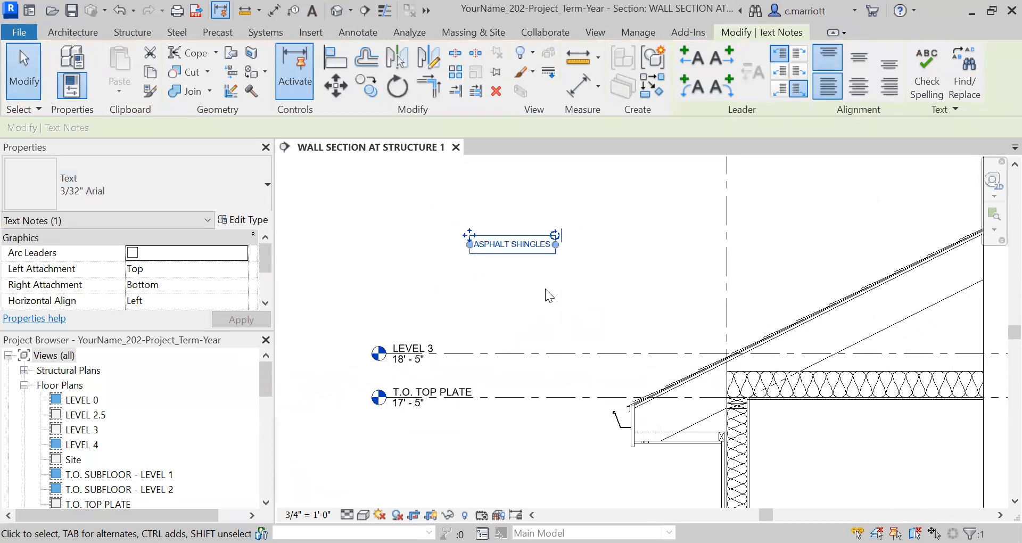
left_click(539, 290)
double_click(500, 244)
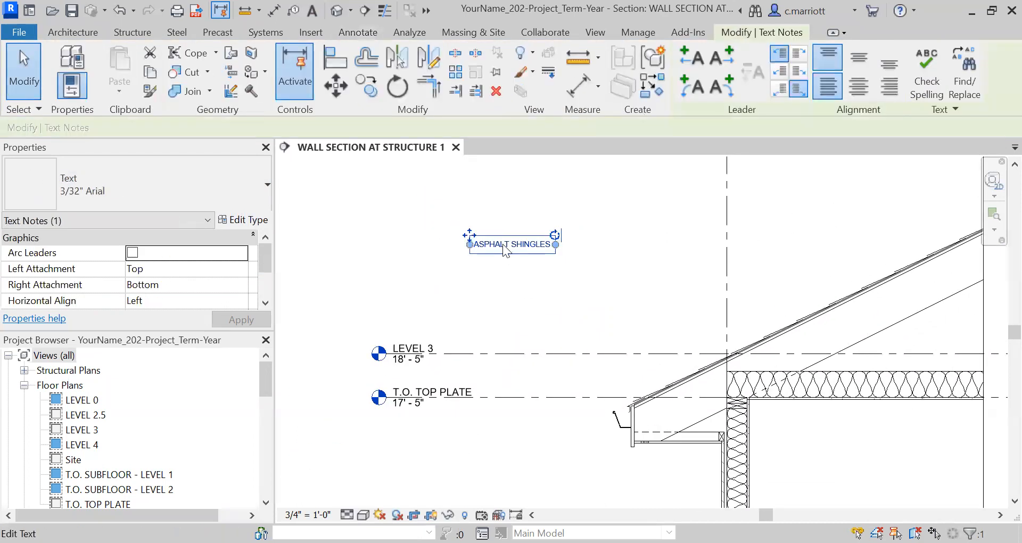
key("shift+Right")
key("shift+Right")
key("shift+Right")
key("shift+Right")
key("shift+Right")
key("shift+Right")
left_click(495, 291)
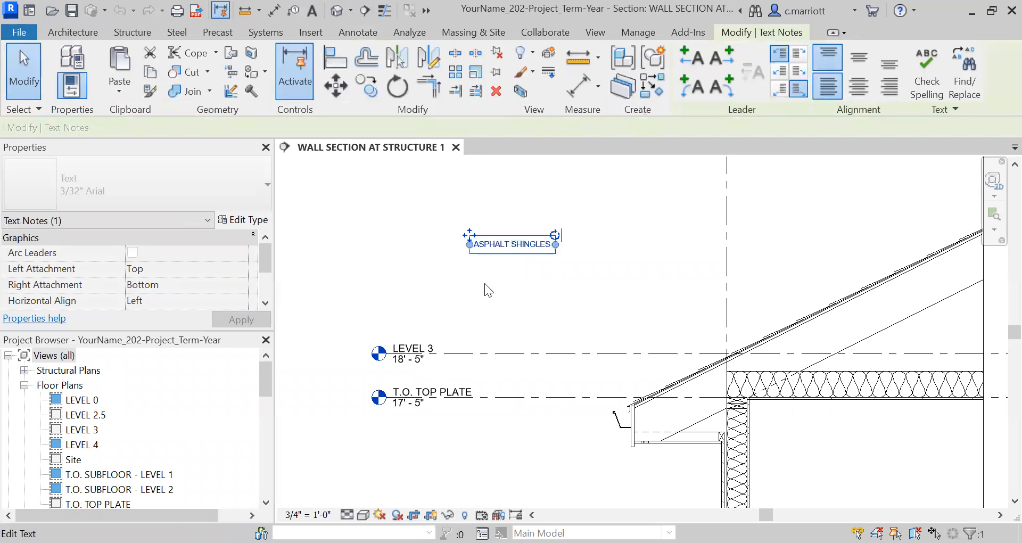
scroll(485, 288, "up", 4)
scroll(565, 330, "down", 5)
middle_click_drag(622, 318, 602, 186)
scroll(607, 368, "down", 4)
middle_click_drag(580, 414, 565, 442)
scroll(578, 398, "up", 3)
scroll(548, 387, "down", 2)
middle_click_drag(560, 373, 551, 361)
scroll(525, 243, "up", 1)
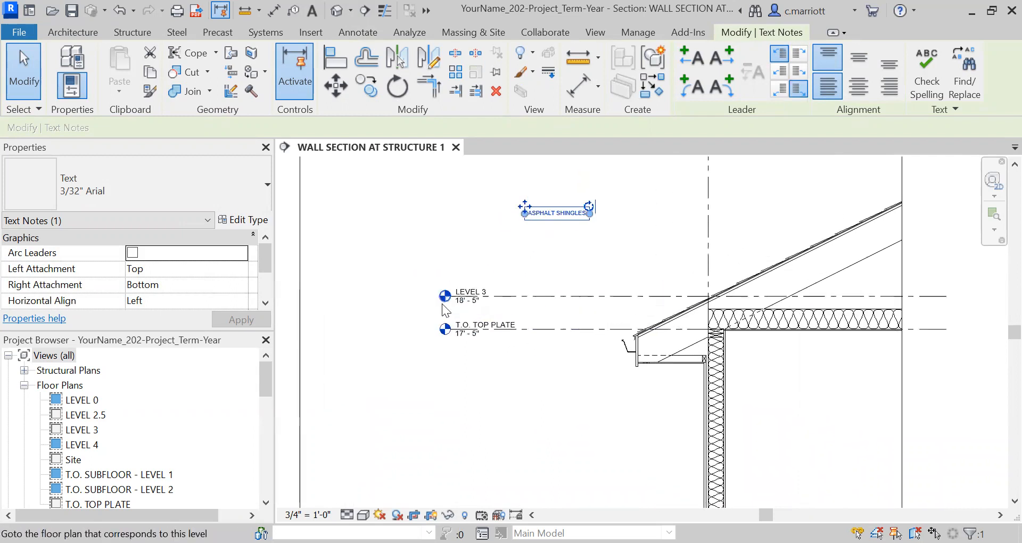
scroll(476, 321, "up", 3)
scroll(559, 315, "down", 3)
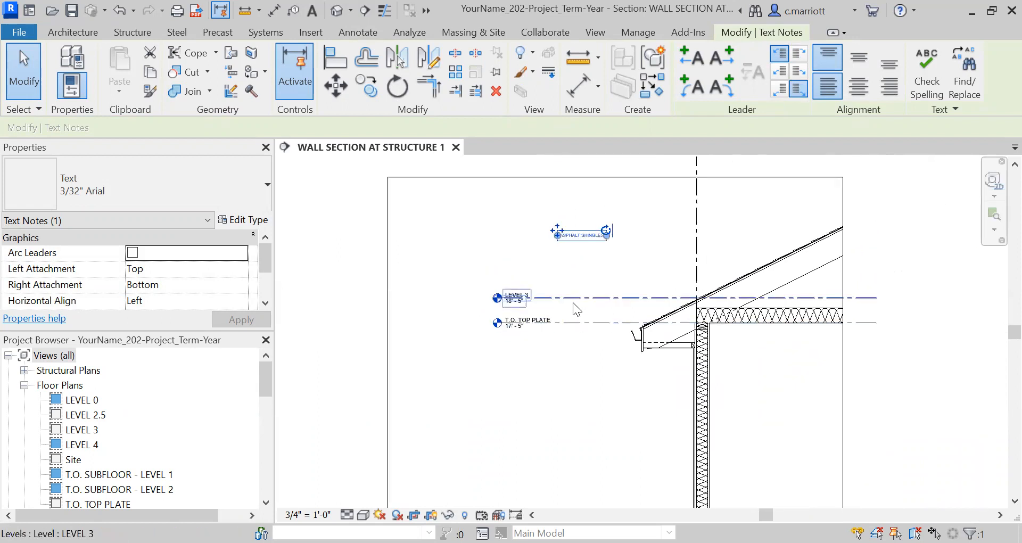
Nudge the ASPHALT SHINGLES note slightly down and to the right
key("Down")
key("Down")
key("Right")
key("Down")
left_click(529, 228)
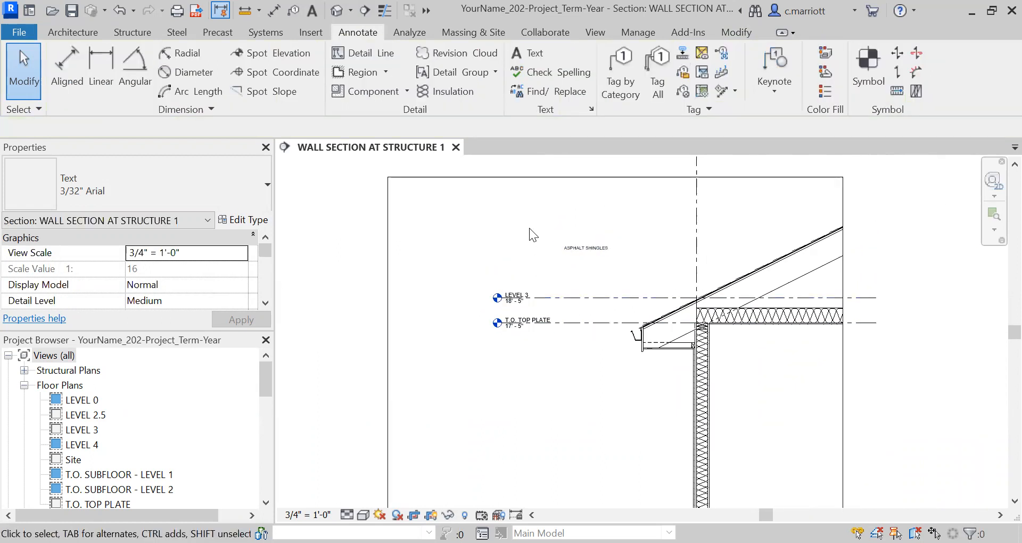
Add a right-side straight leader to the ASPHALT SHINGLES note and point it at the roof shingles
scroll(623, 262, "up", 5)
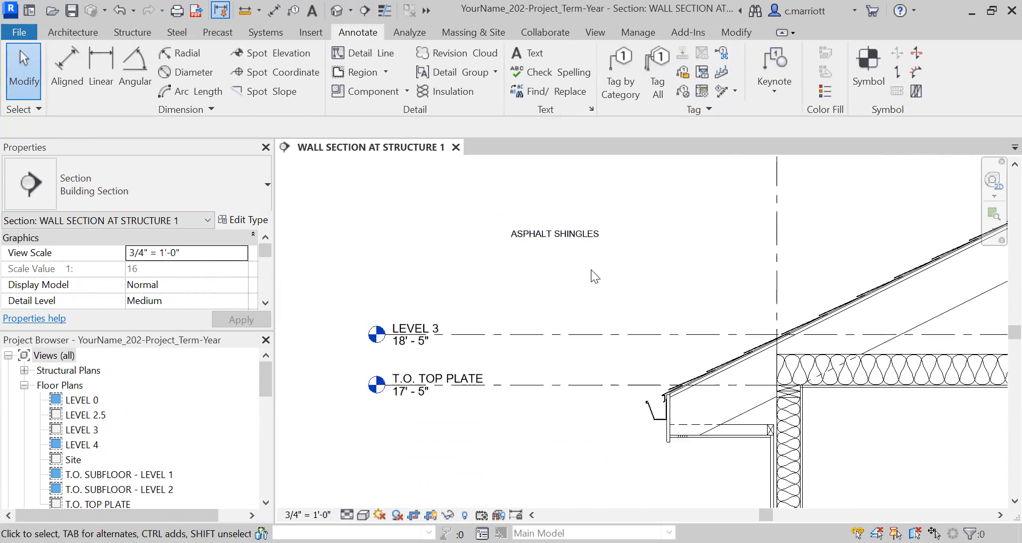
left_click(556, 223)
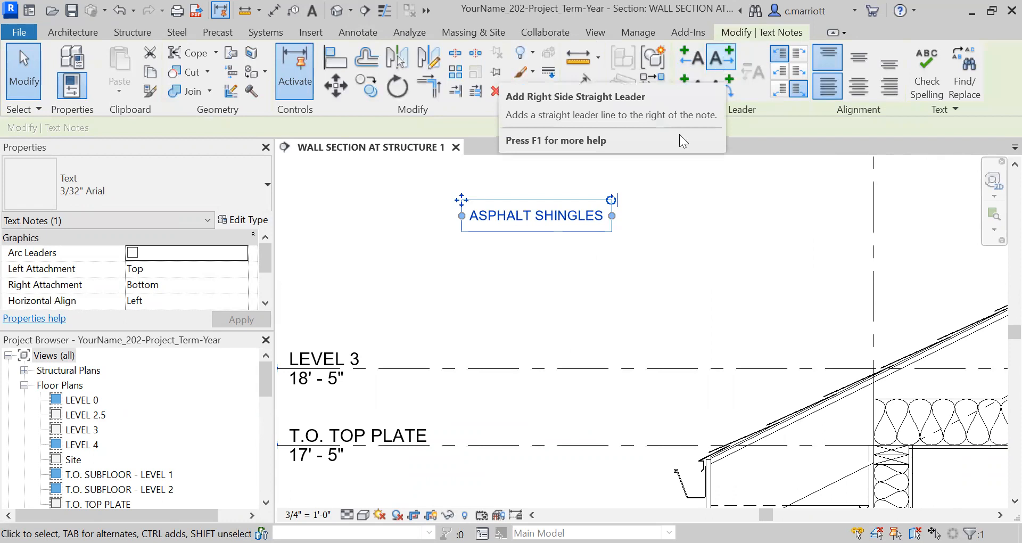
scroll(670, 236, "down", 4)
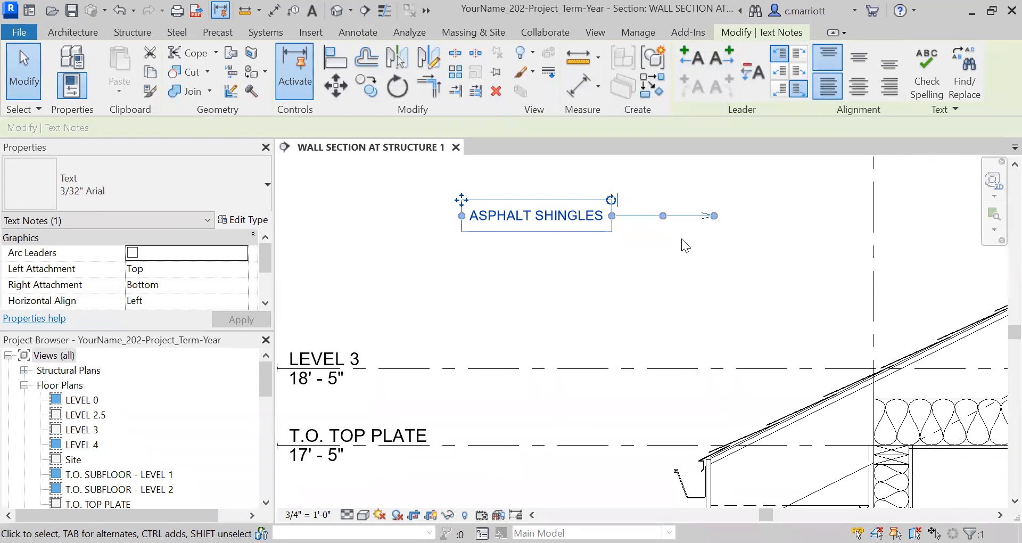
scroll(699, 243, "up", 2)
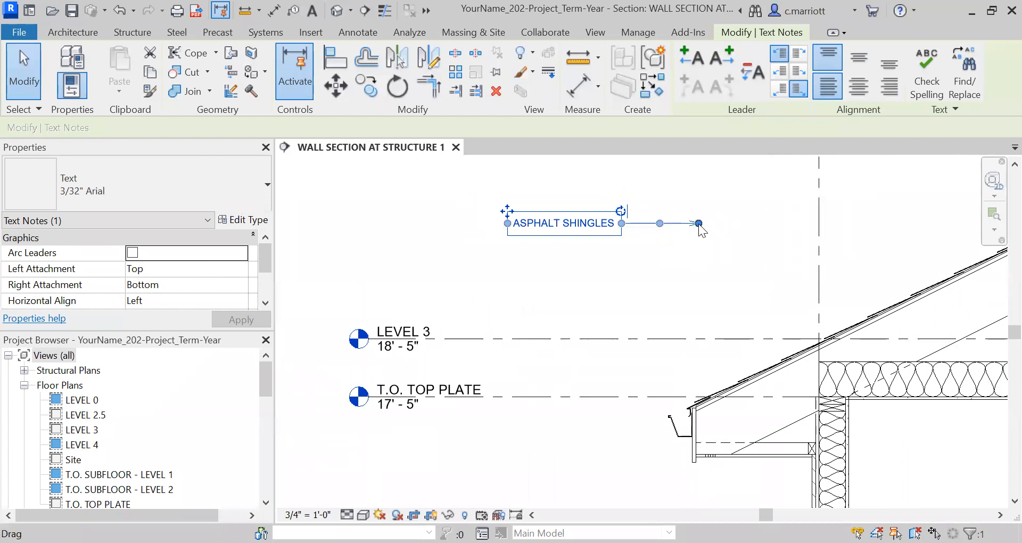
left_click_drag(699, 223, 841, 327)
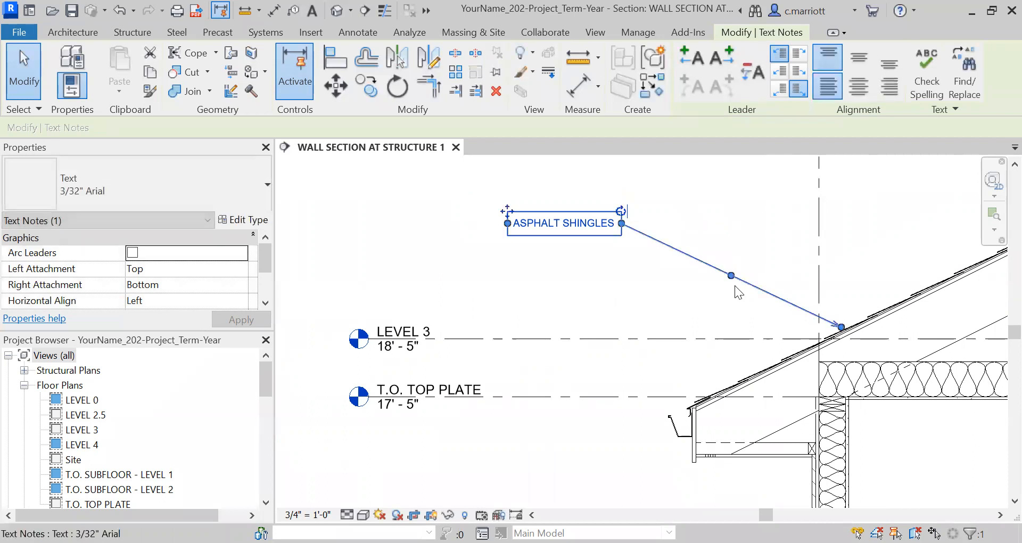
left_click(616, 287)
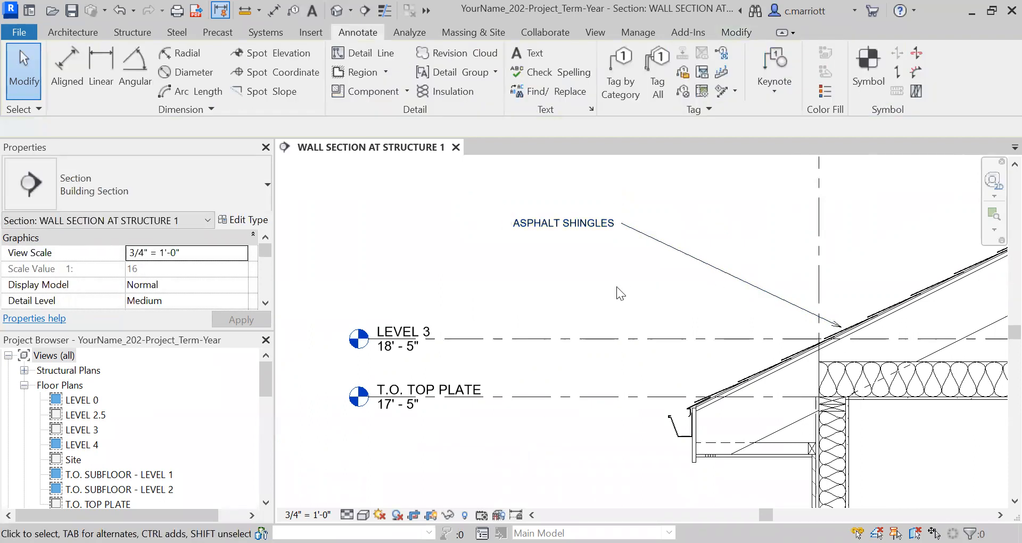
Move the leader's elbow level with the note to form a horizontal shoulder
middle_click_drag(685, 316, 609, 318)
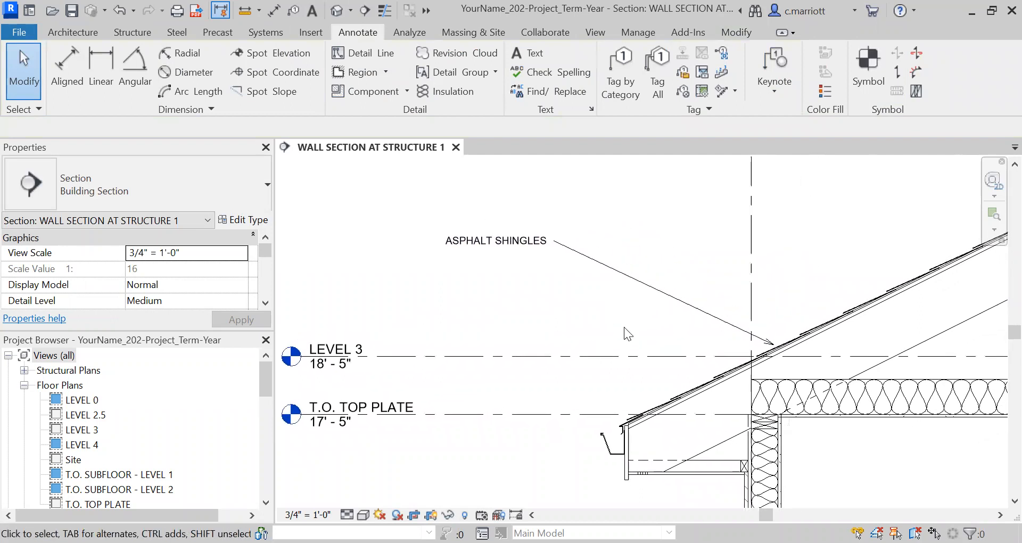
left_click(616, 276)
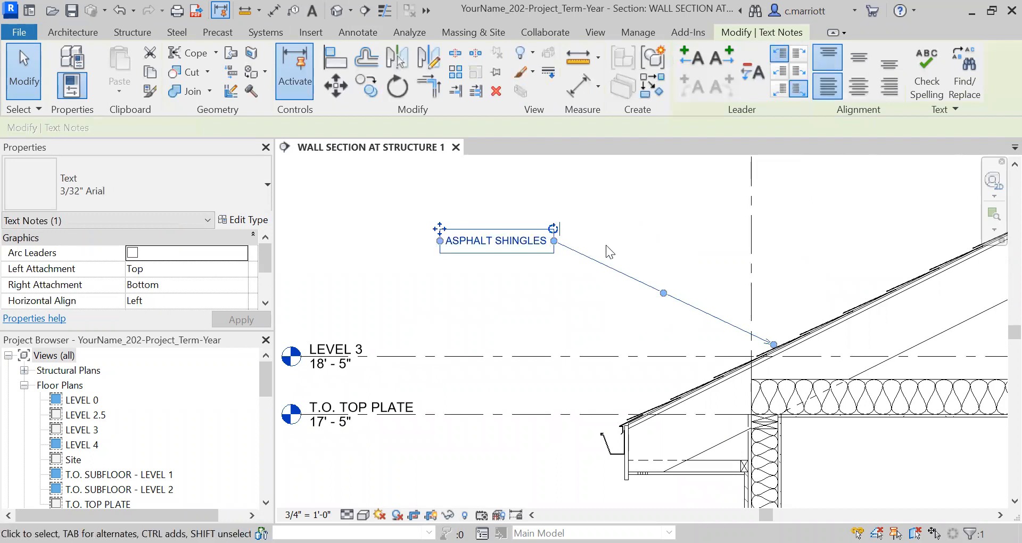
mouse_move(663, 292)
left_mouse_down()
mouse_move(650, 242)
mouse_move(624, 241)
left_mouse_up()
left_click(584, 193)
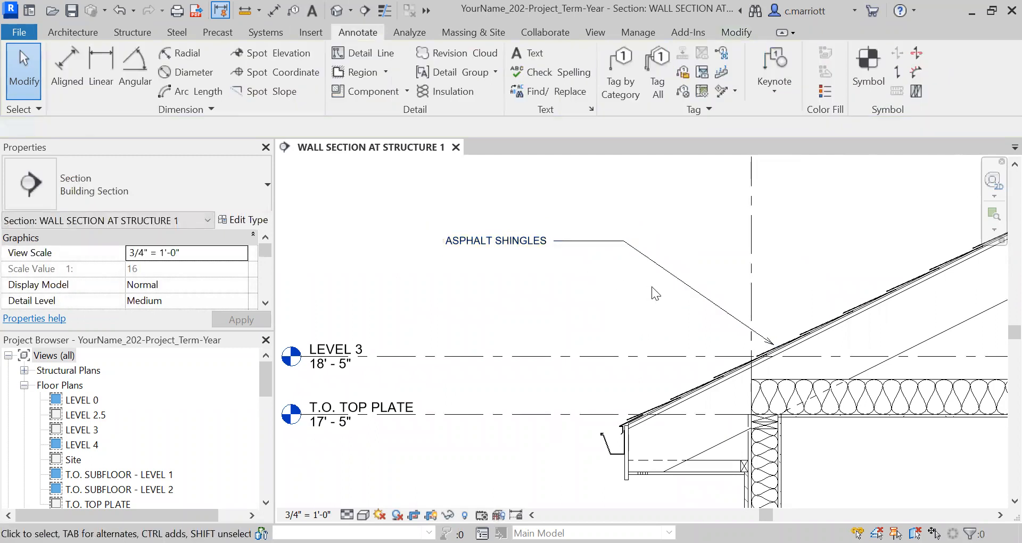
Refine the ASPHALT SHINGLES leader's arrow endpoint on the roof shingles
scroll(651, 286, "up", 2)
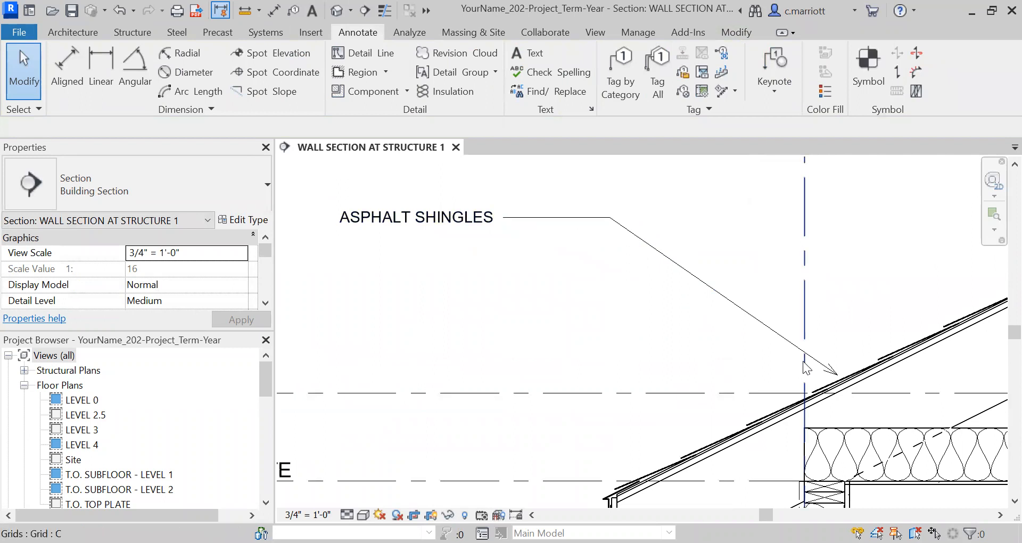
left_click(831, 372)
middle_click_drag(649, 324, 570, 273)
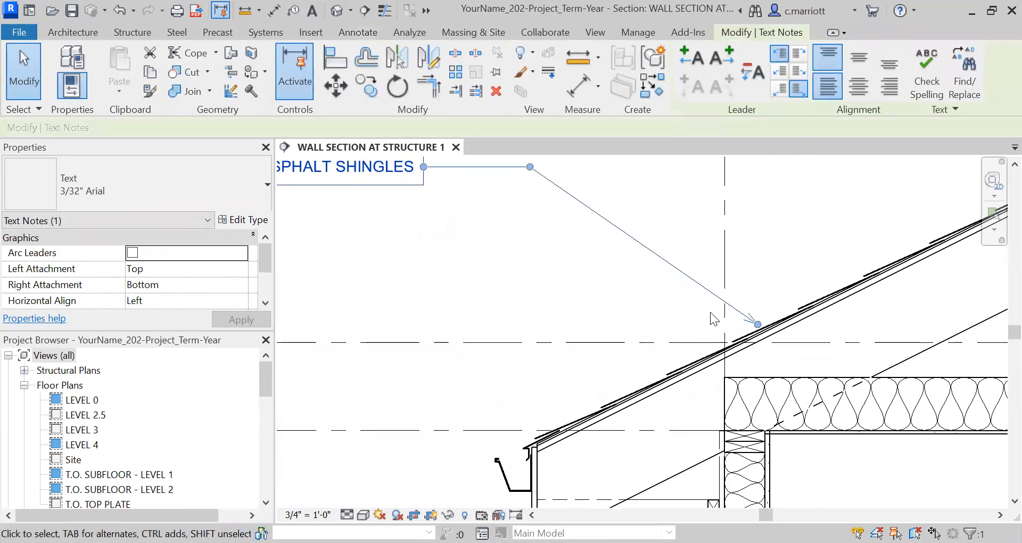
scroll(728, 314, "up", 1)
left_click(597, 251)
scroll(642, 291, "down", 3)
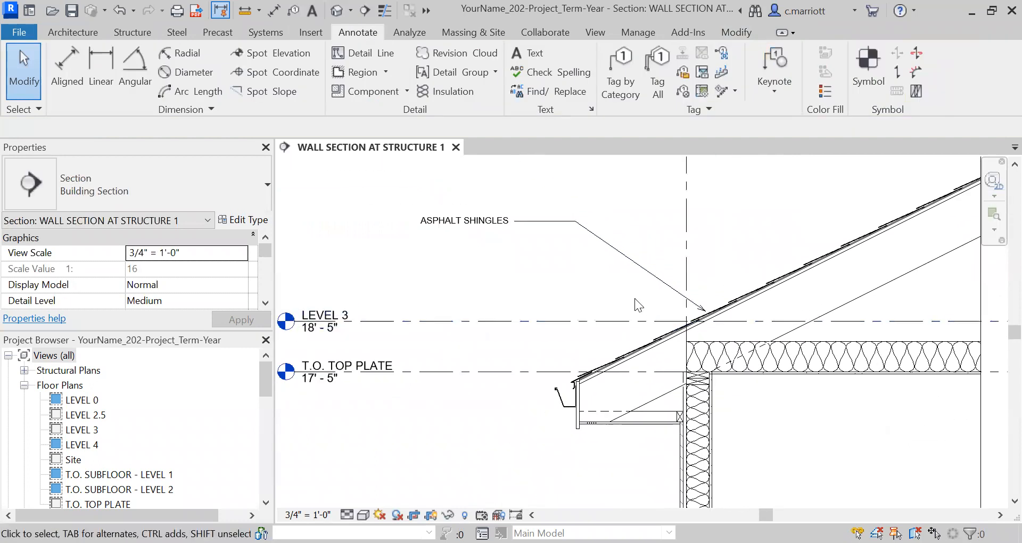
Turn on Fill Tick for the Arrow 30 Degree arrowhead type and apply it
scroll(680, 337, "up", 3)
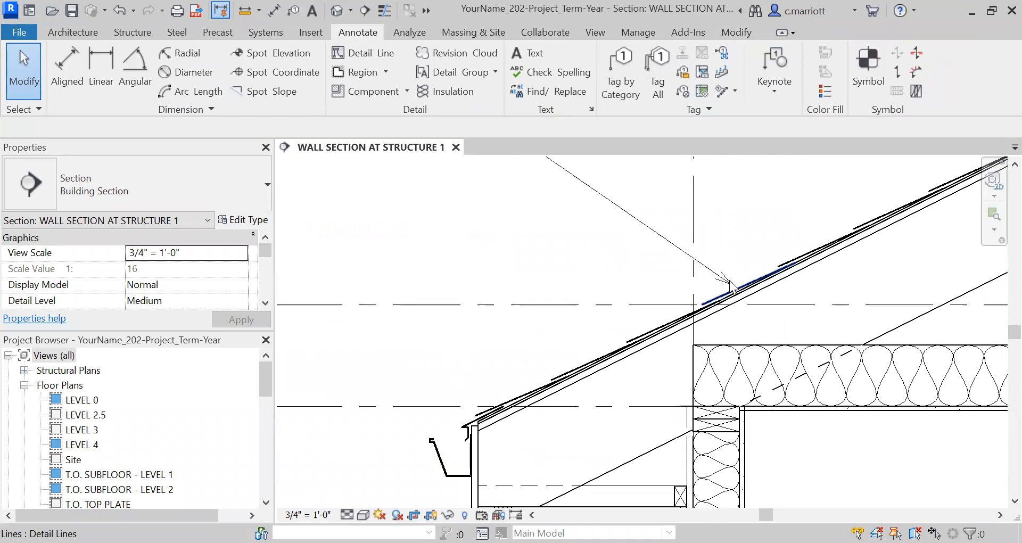
scroll(517, 267, "down", 3)
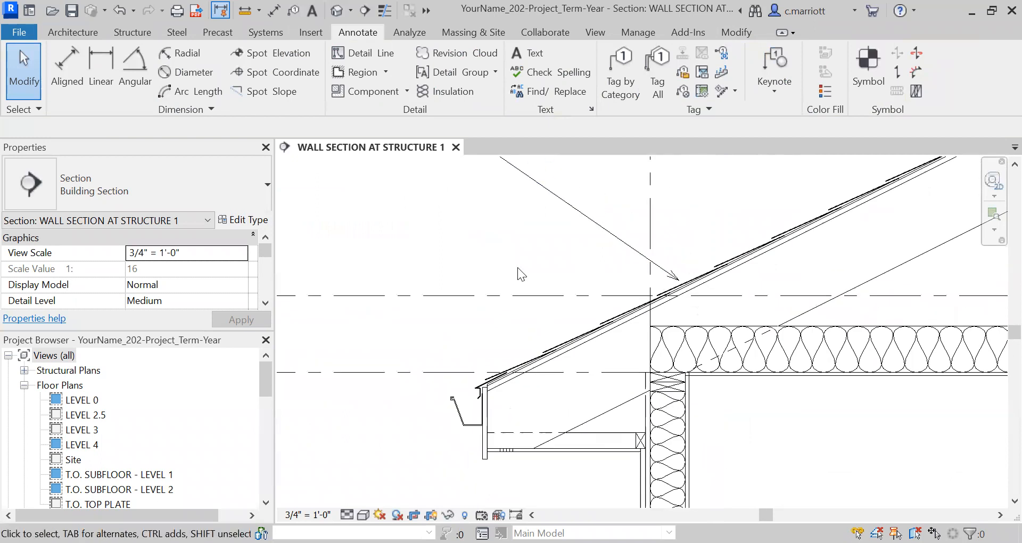
middle_click_drag(519, 264, 531, 299)
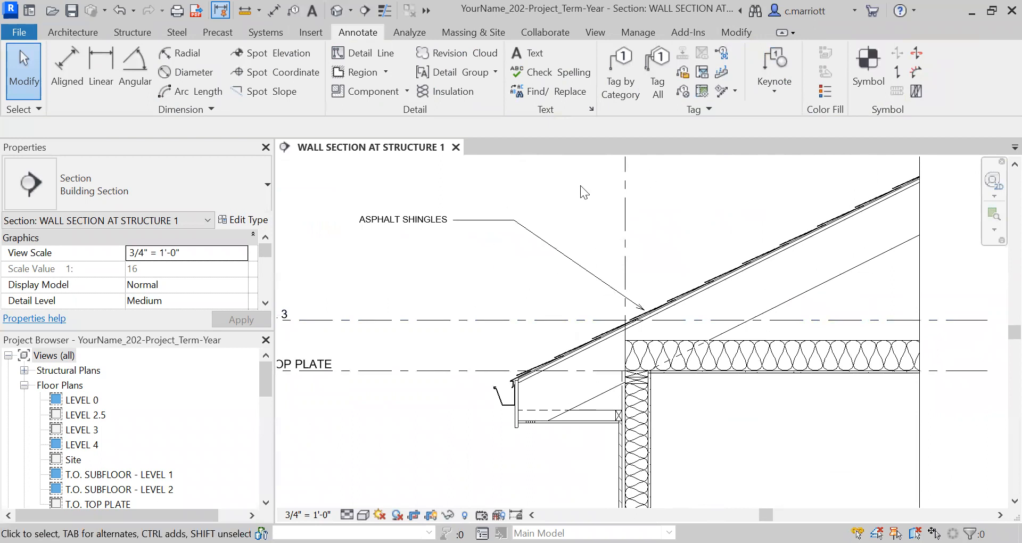
left_click(639, 31)
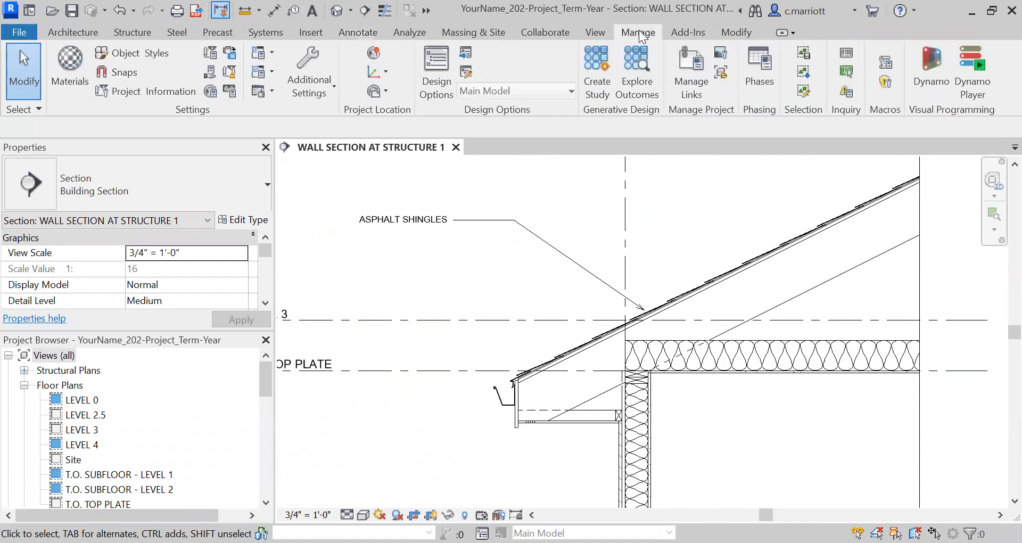
left_click(285, 95)
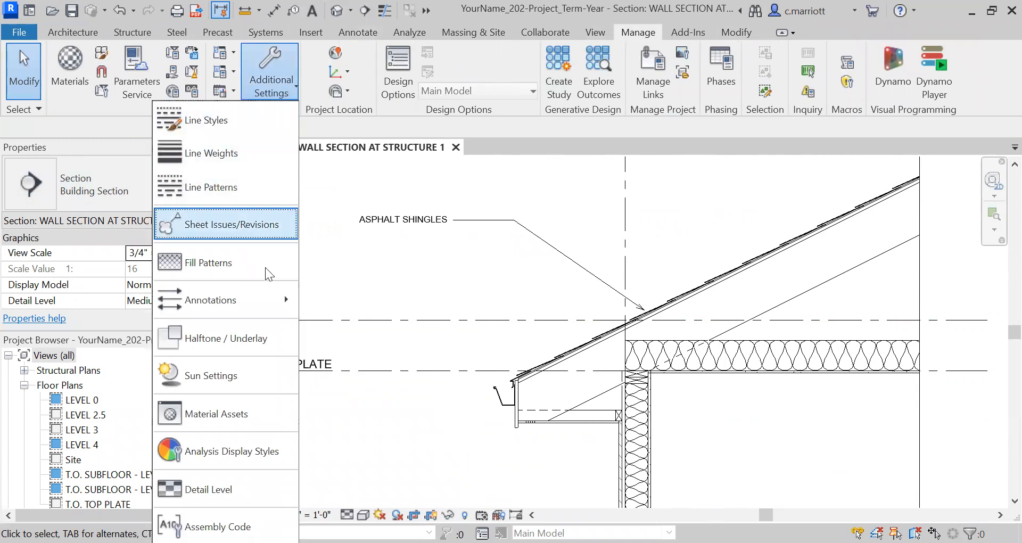
left_click(282, 304)
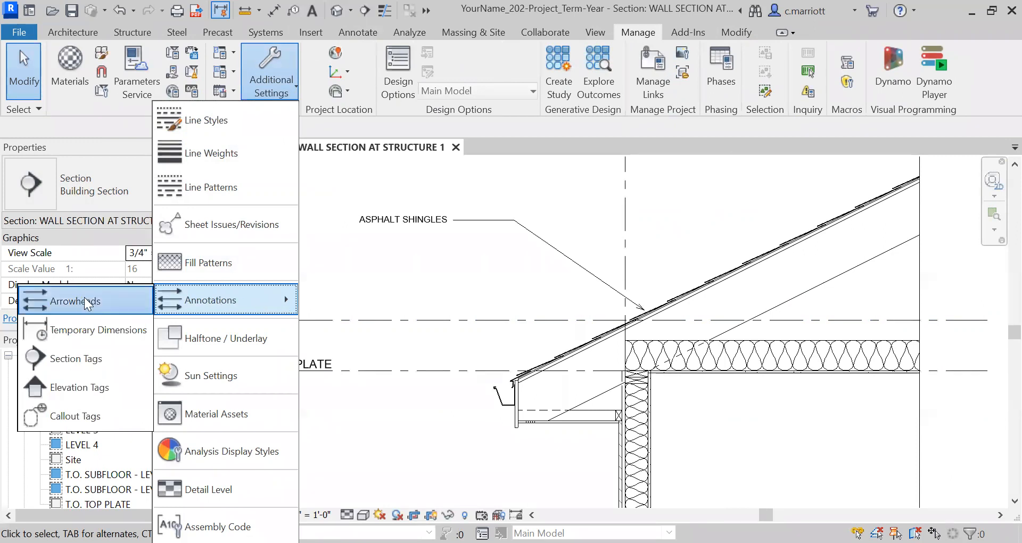
left_click(71, 301)
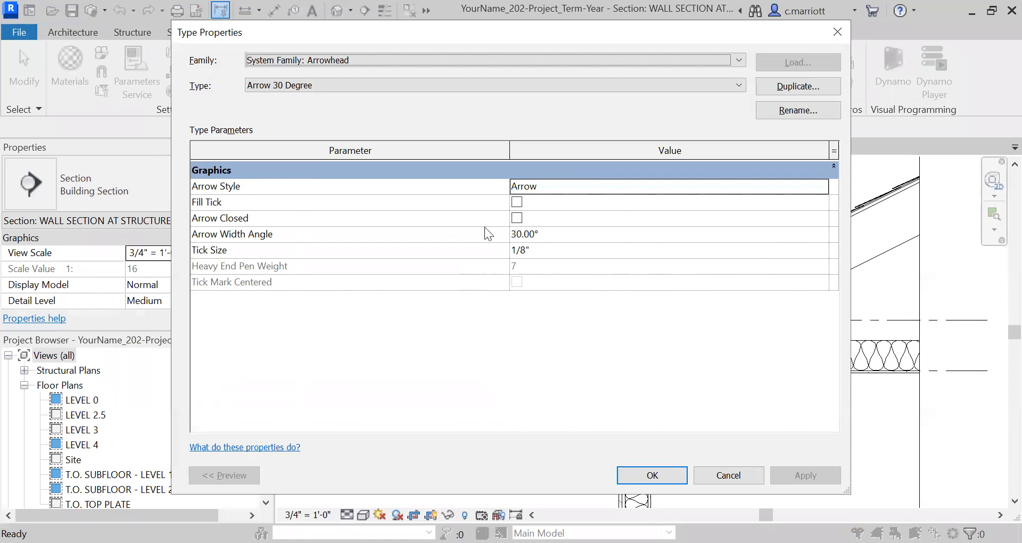
left_click(517, 202)
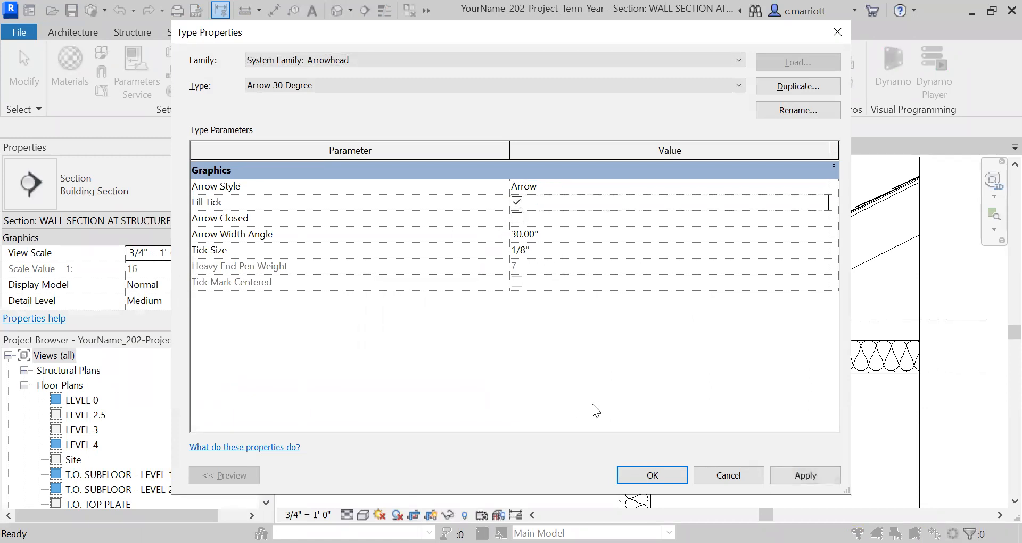
left_click(815, 478)
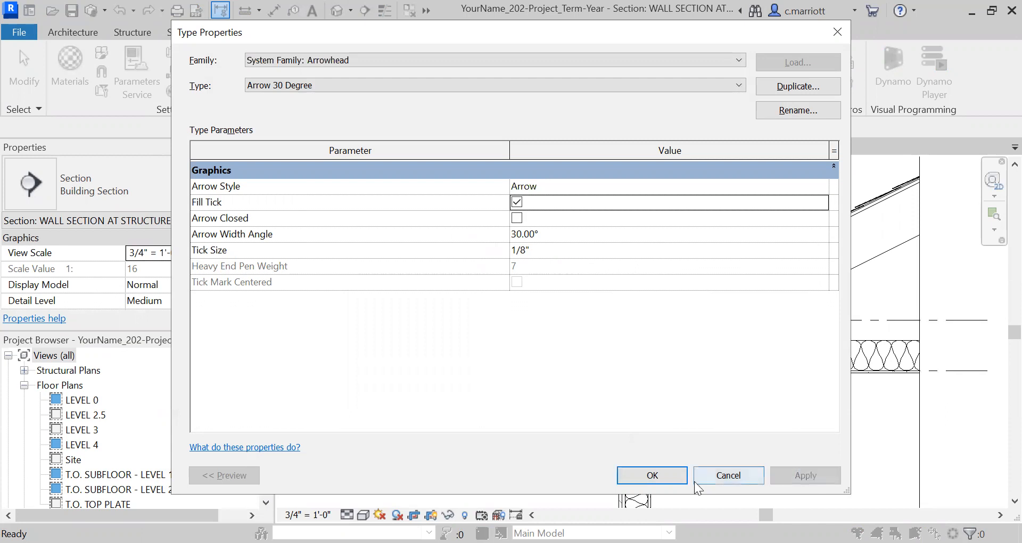
left_click(650, 478)
Move the ASPHALT SHINGLES leader's arrowhead tip slightly down onto the roof surface
scroll(660, 364, "up", 1)
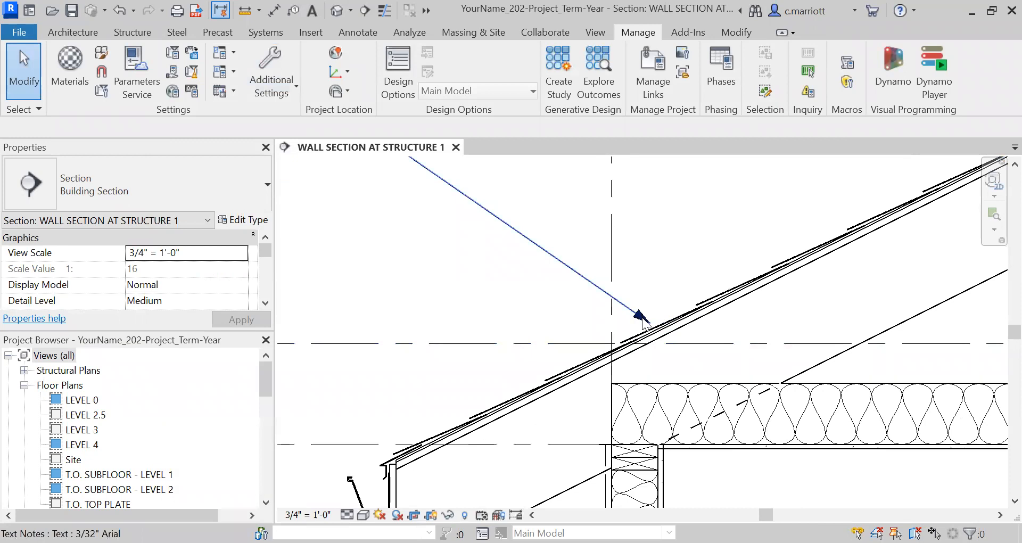
left_click(663, 347)
scroll(663, 345, "up", 2)
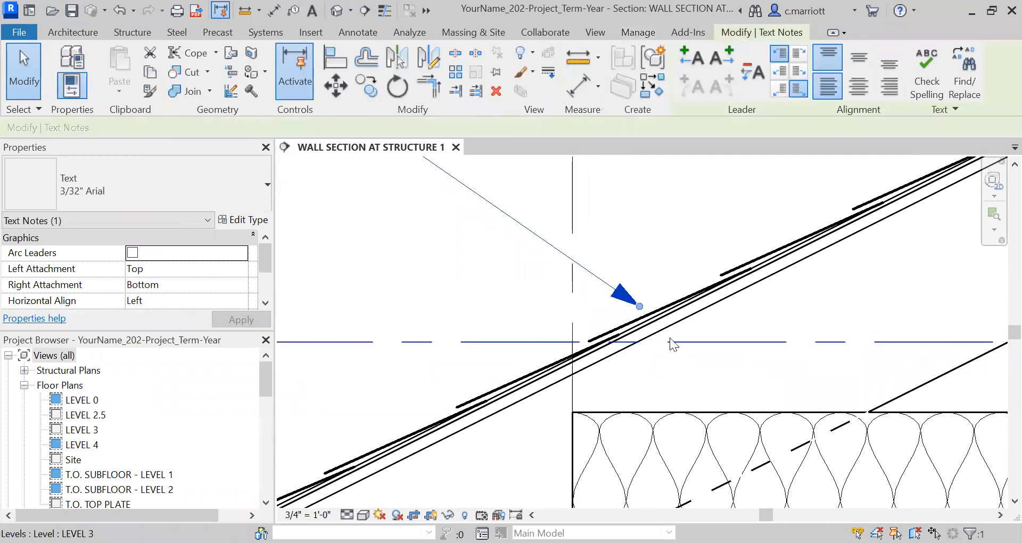
scroll(640, 320, "down", 2)
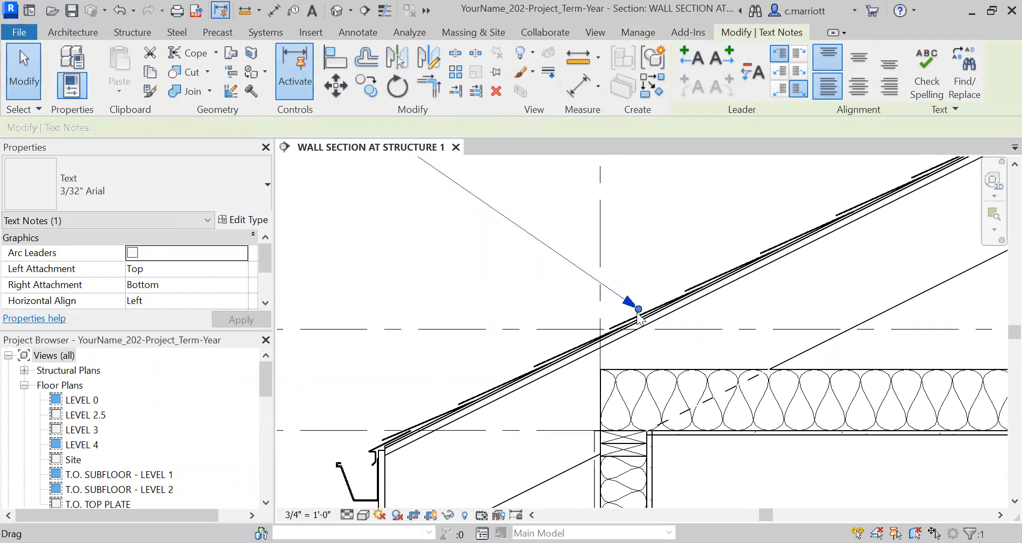
scroll(637, 311, "up", 2)
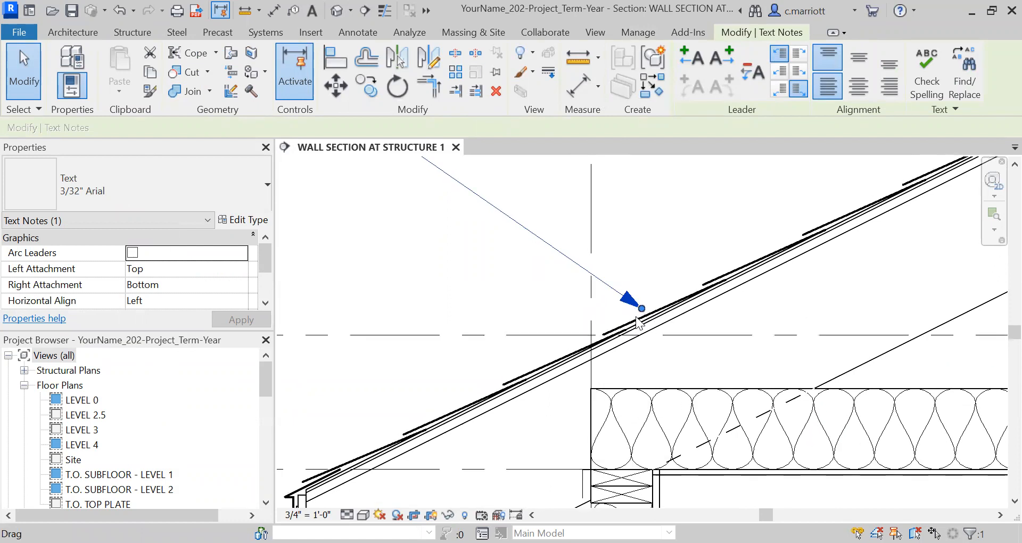
left_click_drag(643, 307, 639, 317)
left_click(425, 262)
Copy the ASPHALT SHINGLES note with its leader about 7 inches straight down
scroll(461, 280, "down", 2)
scroll(490, 315, "down", 2)
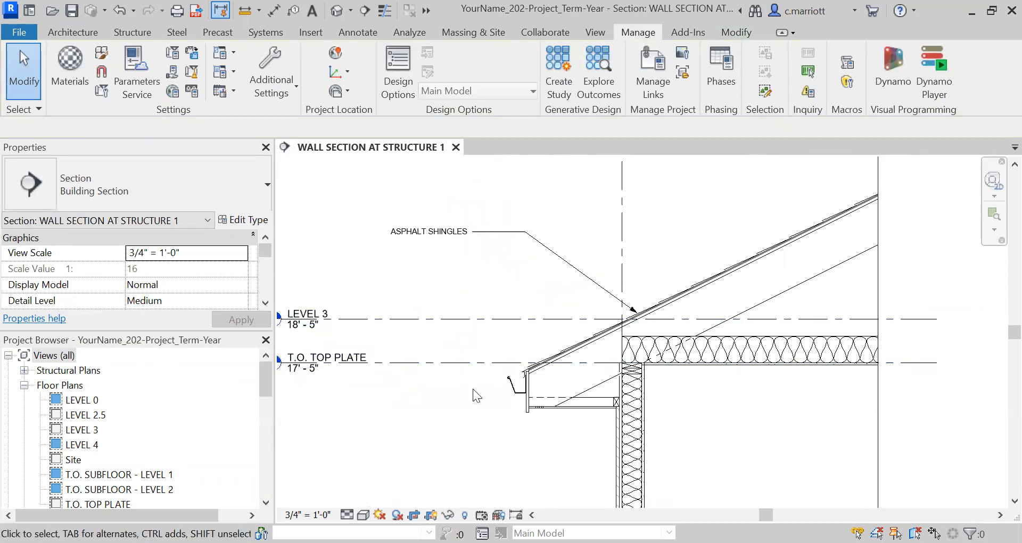
scroll(596, 318, "up", 1)
middle_click_drag(403, 267, 479, 280)
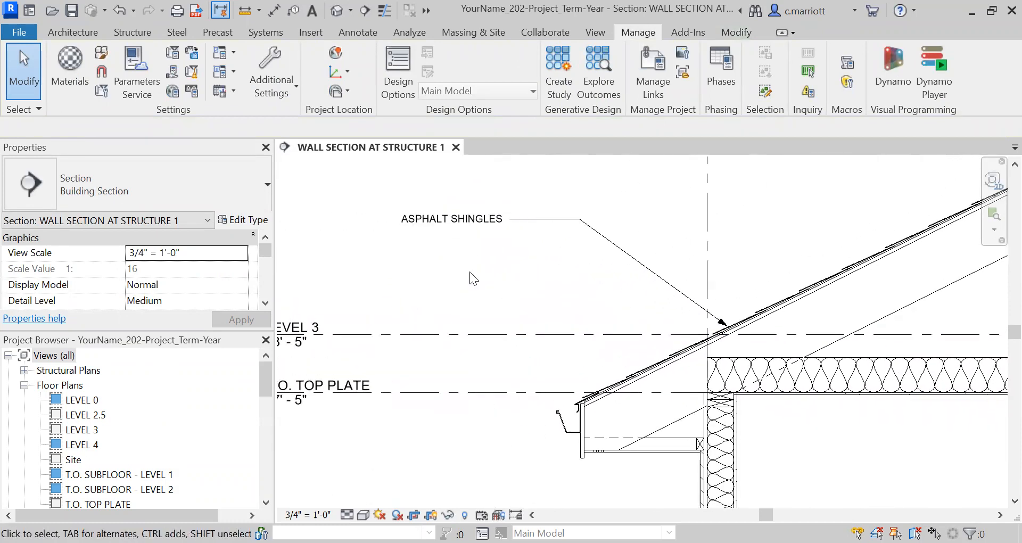
scroll(528, 319, "down", 1)
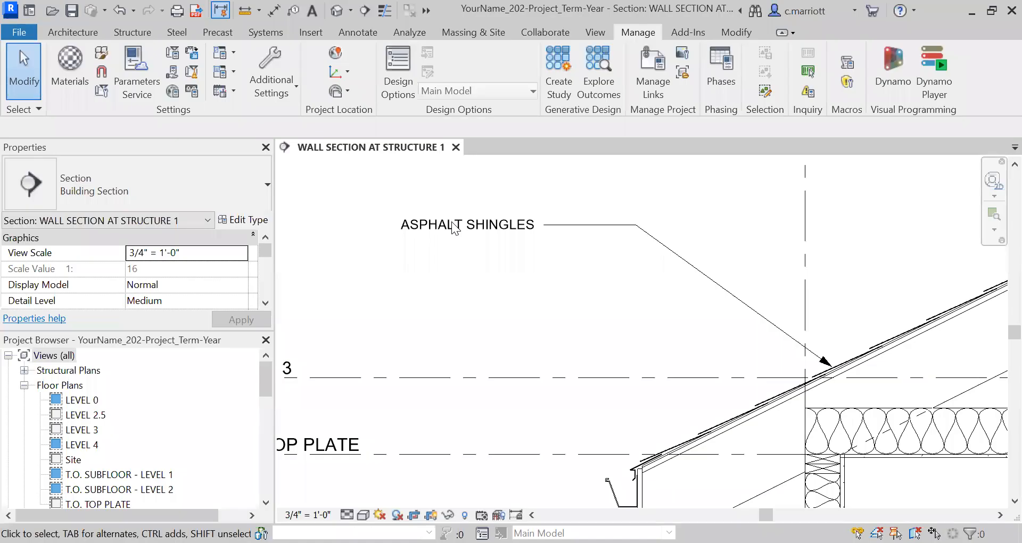
left_click(563, 225)
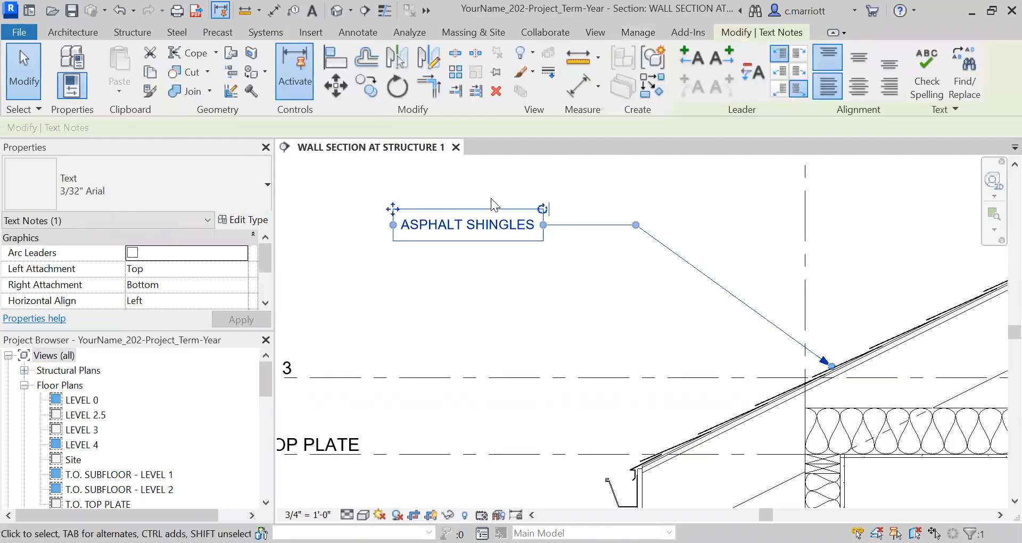
left_click(366, 85)
left_click(324, 238)
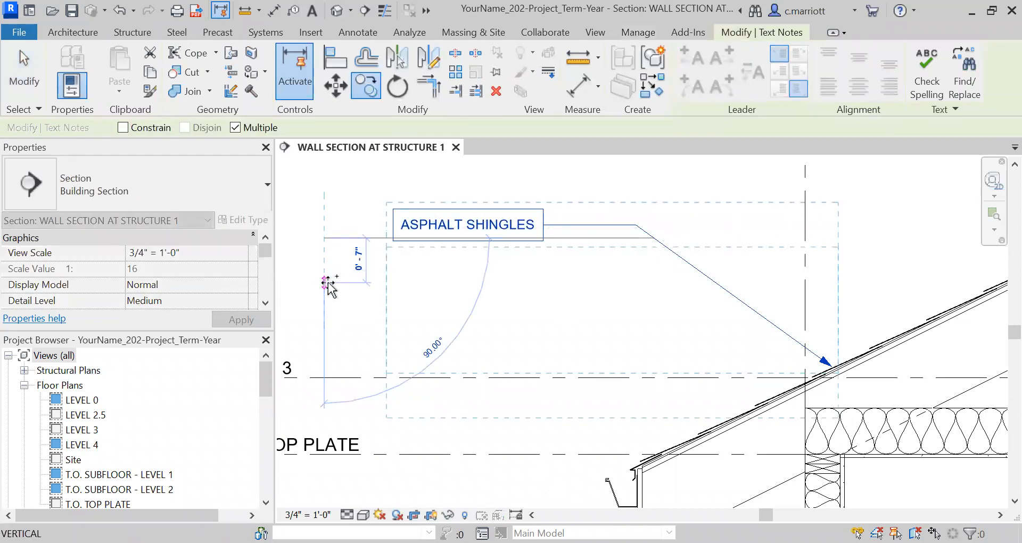
left_click(329, 289)
key("Escape")
key("Escape")
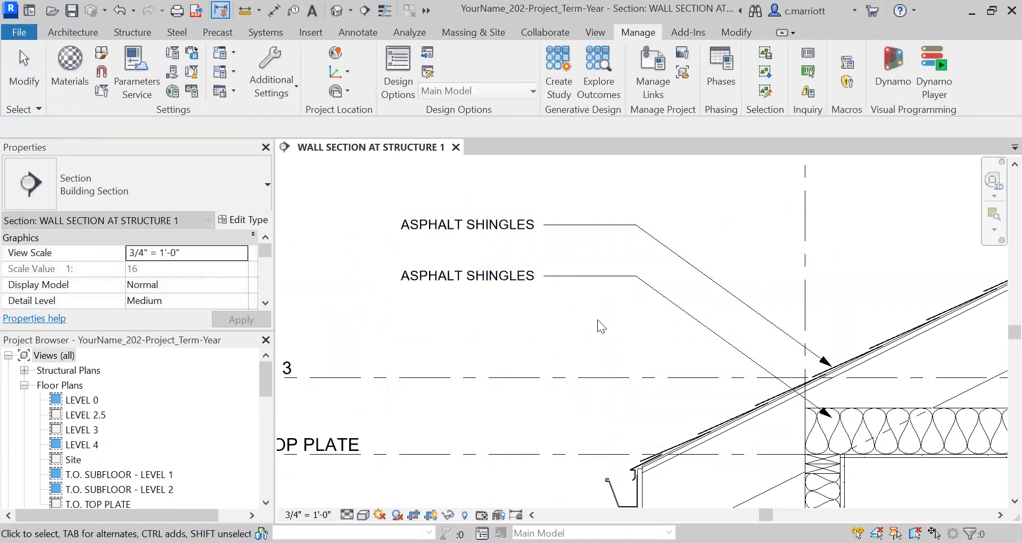
Change the copied note's text to ROOFING FELT PAPER
scroll(520, 266, "up", 2)
scroll(554, 282, "down", 4)
scroll(542, 292, "up", 2)
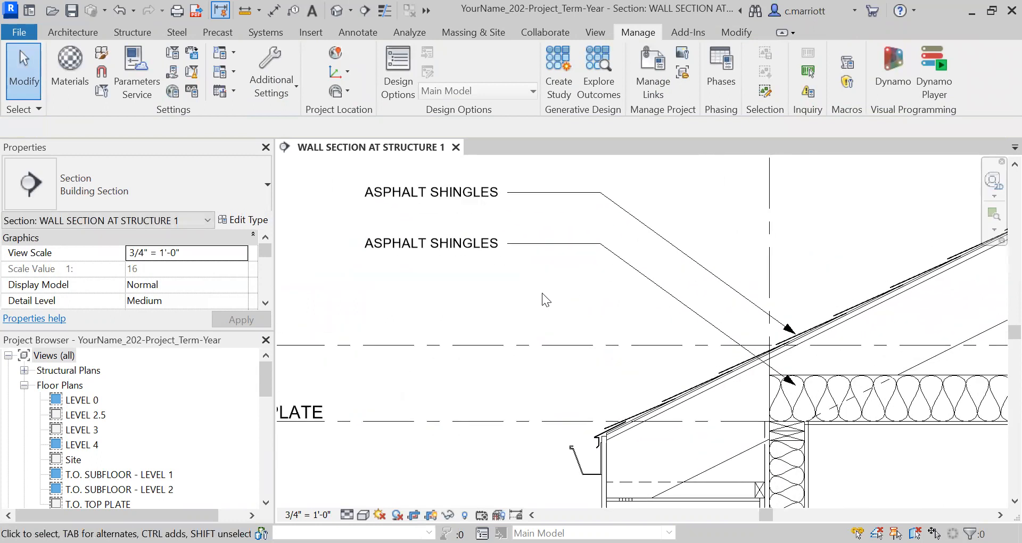
double_click(432, 247)
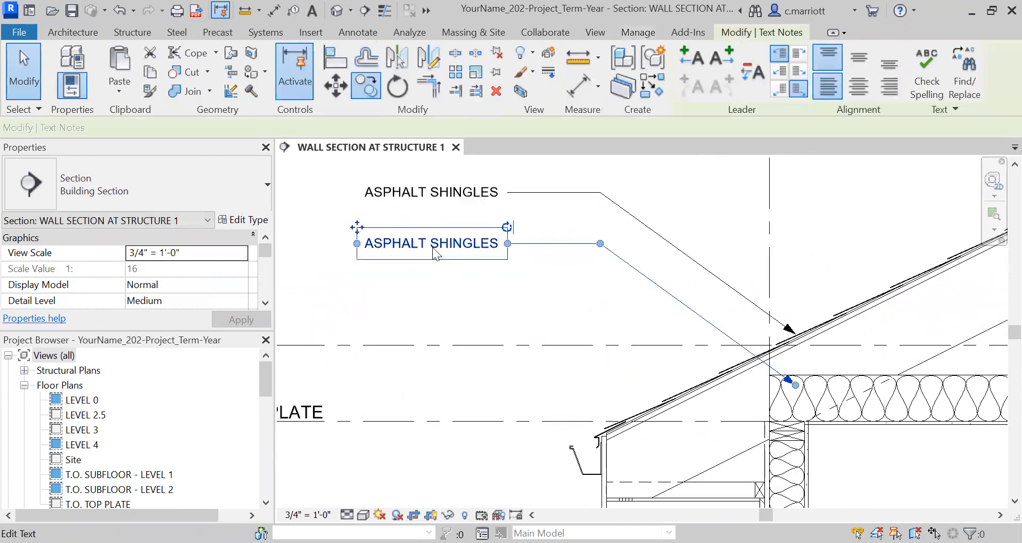
key("BackSpace")
key("BackSpace")
key("BackSpace")
key("BackSpace")
key("BackSpace")
key("BackSpace")
key("BackSpace")
key("BackSpace")
key("BackSpace")
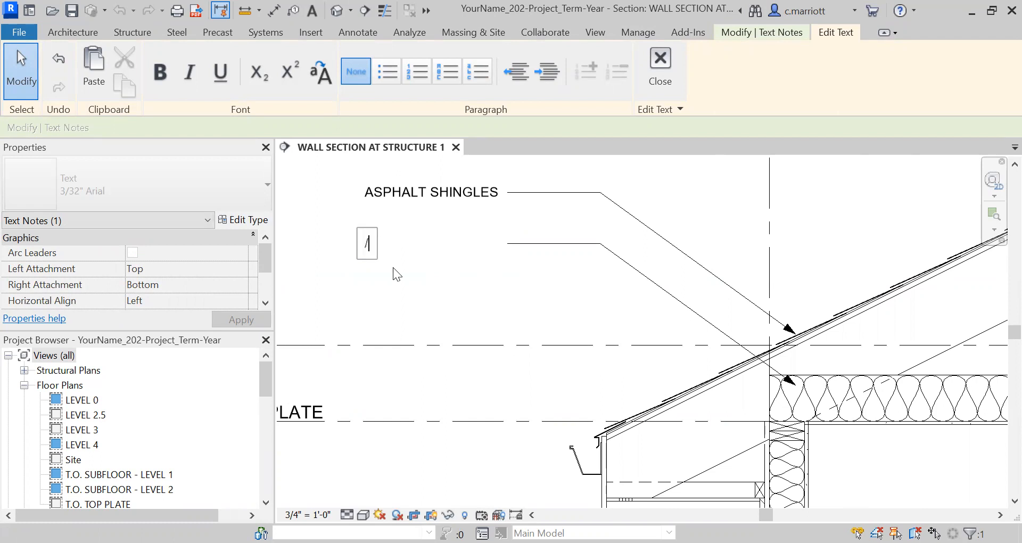
type("ROOFING FELT PAPER")
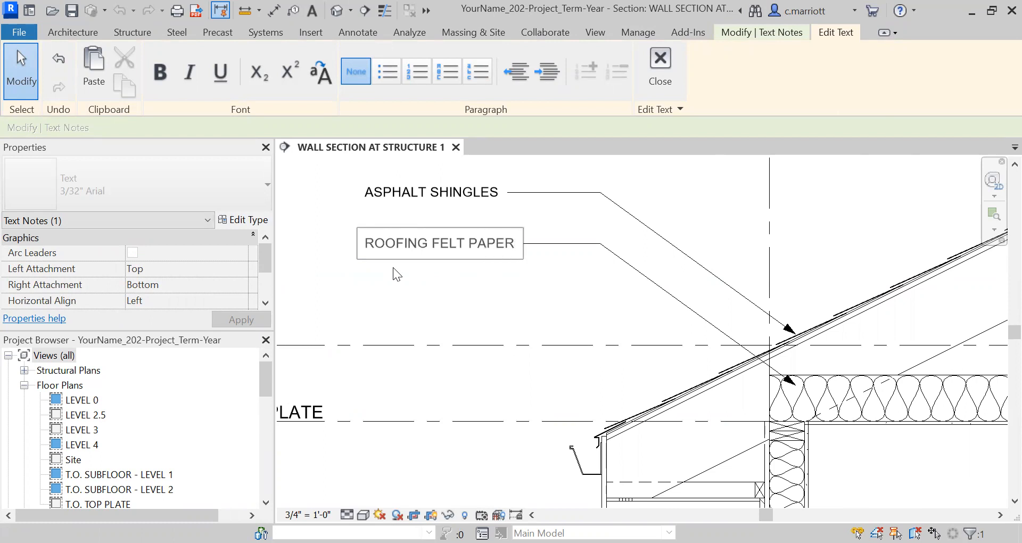
left_click(465, 331)
Move the ROOFING FELT PAPER leader's arrowhead up onto the roofing felt layer of the roof
left_click(558, 286)
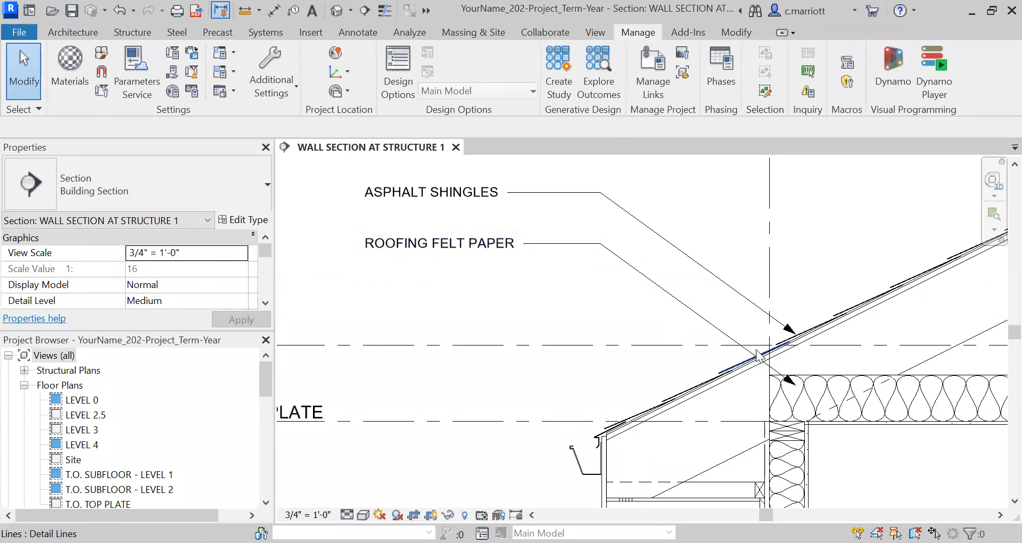
scroll(758, 370, "up", 2)
scroll(776, 393, "up", 1)
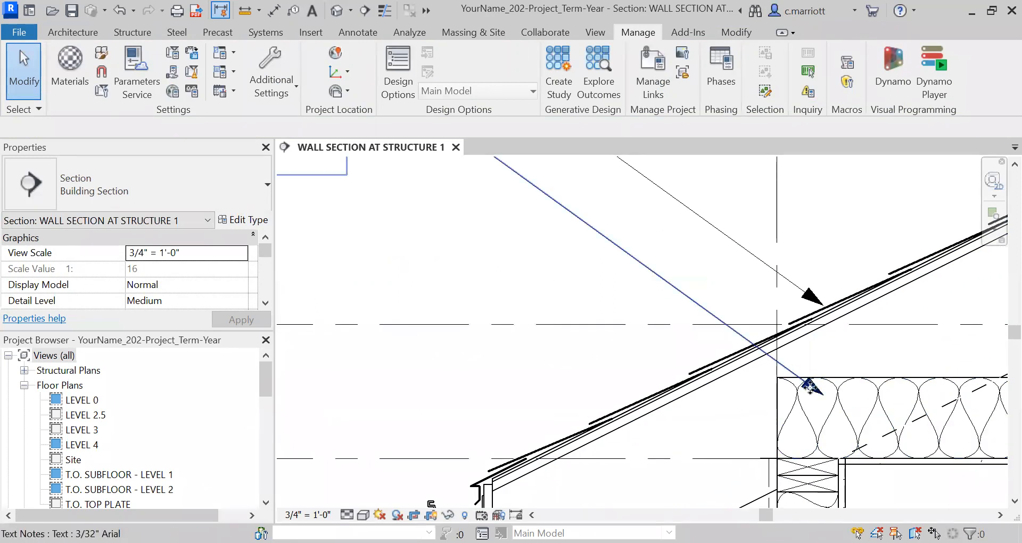
left_click(808, 383)
left_click_drag(747, 360, 747, 350)
left_click(554, 282)
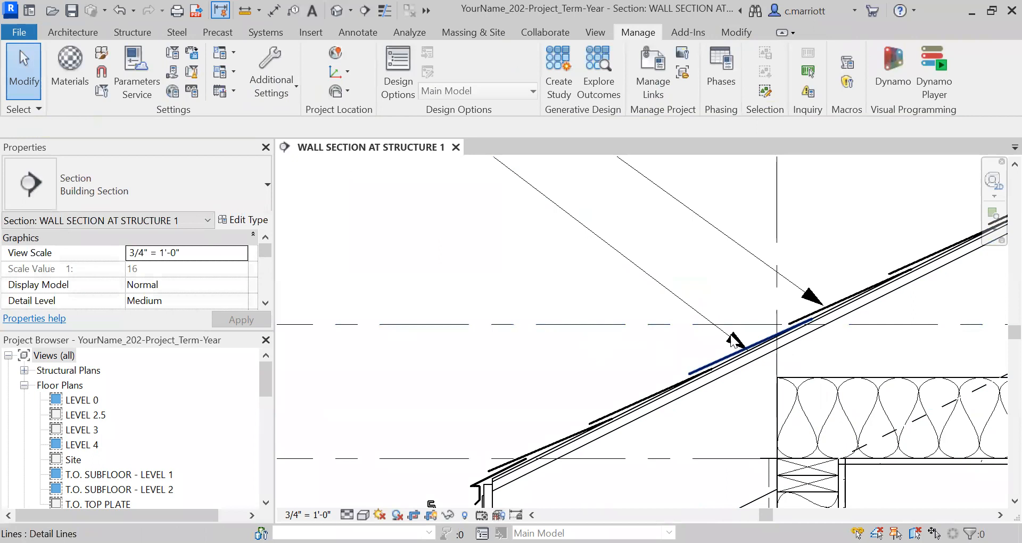
Inspect the ASPHALT SHINGLES and ROOFING FELT PAPER notes and their leaders at the eave
scroll(457, 275, "down", 3)
scroll(456, 276, "up", 5)
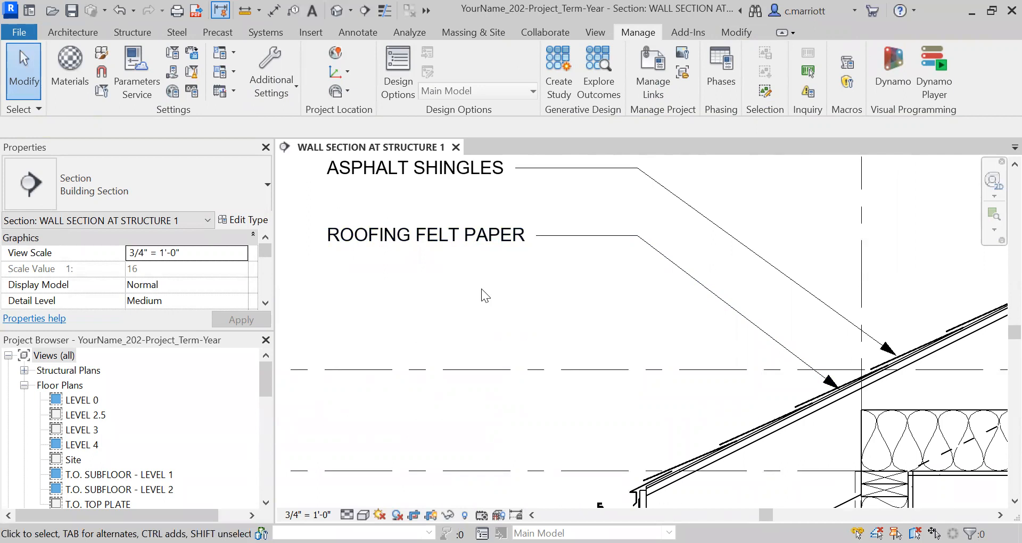
scroll(458, 295, "down", 3)
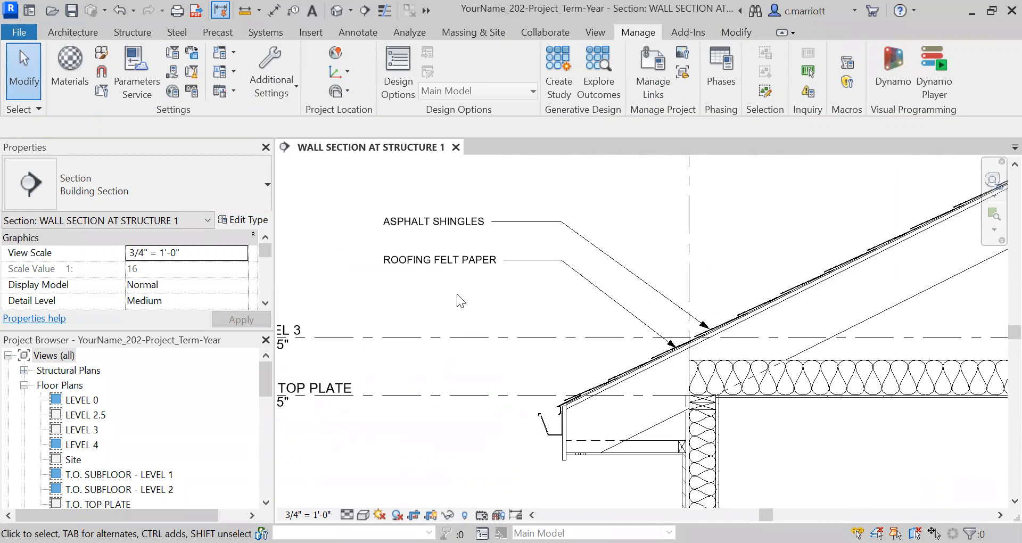
middle_click_drag(448, 303, 438, 323)
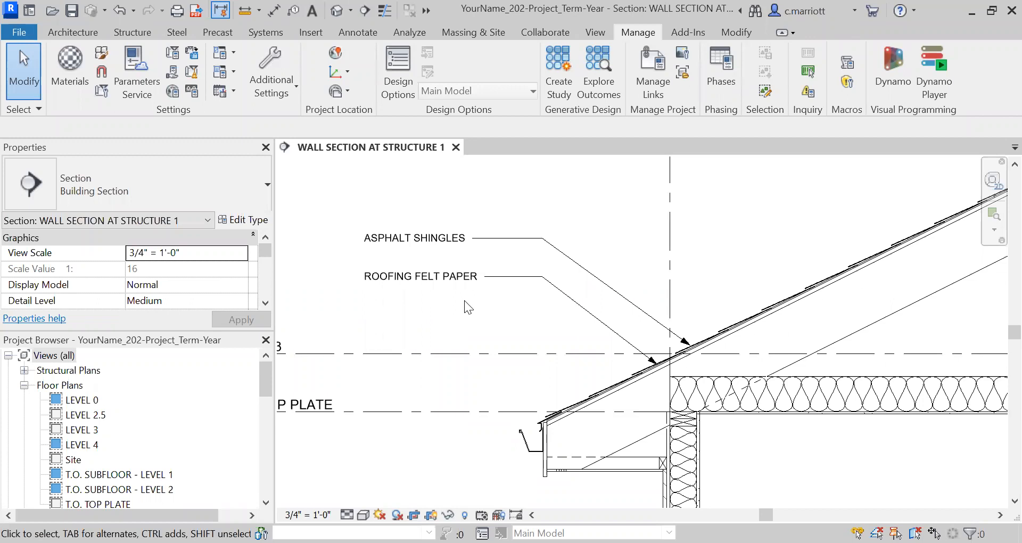
scroll(464, 301, "up", 2)
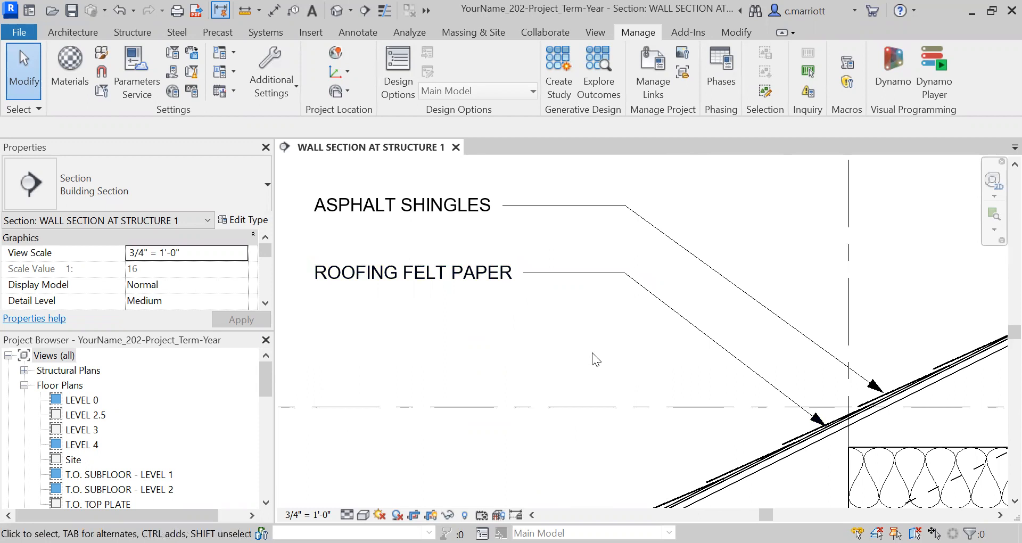
scroll(553, 340, "down", 1)
scroll(526, 306, "down", 1)
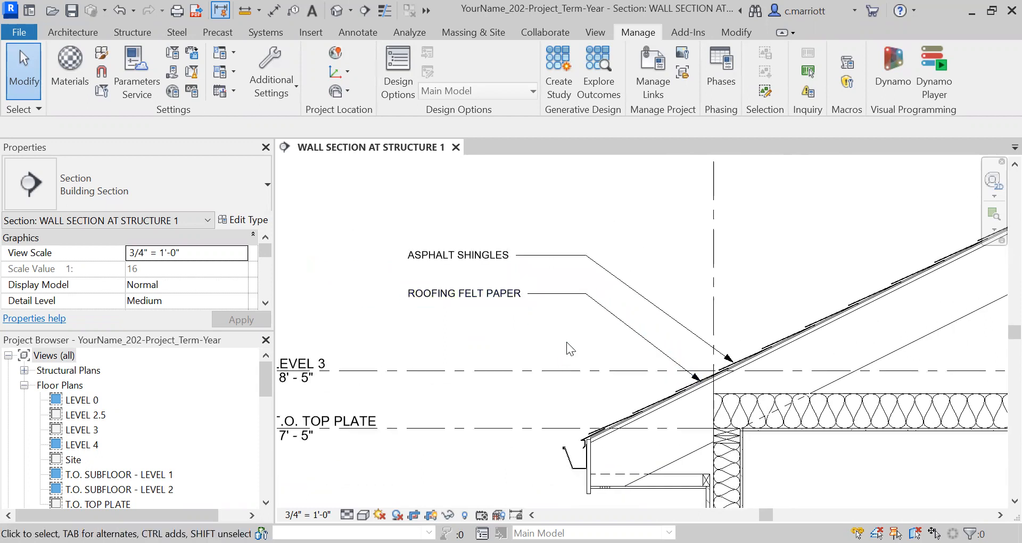
scroll(566, 342, "up", 1)
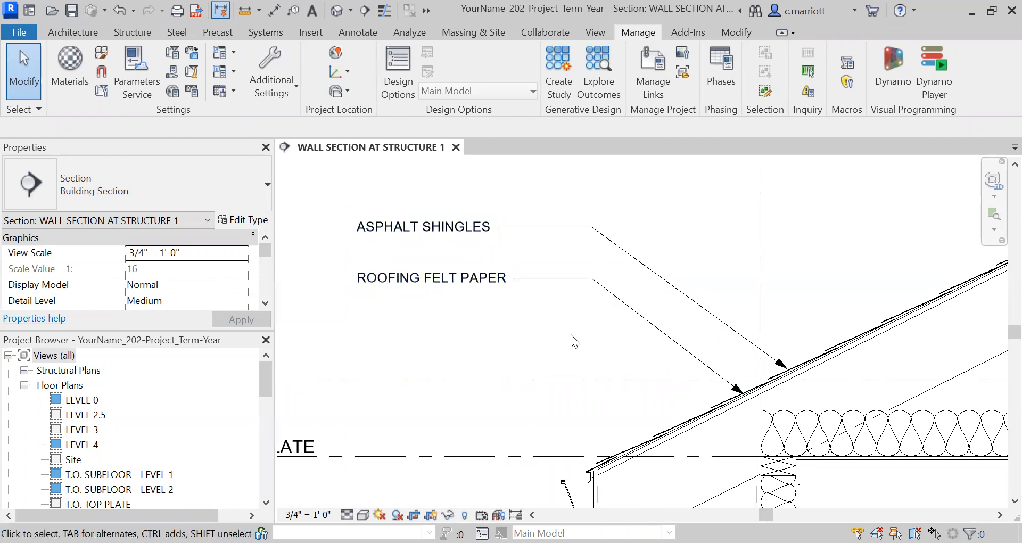
left_click(607, 290)
left_click_drag(747, 399, 759, 278)
left_click(674, 332)
key("ctrl+z")
Draw a detail line about 2 feet long along the underside of the roof rafter near the wall
scroll(585, 303, "up", 2)
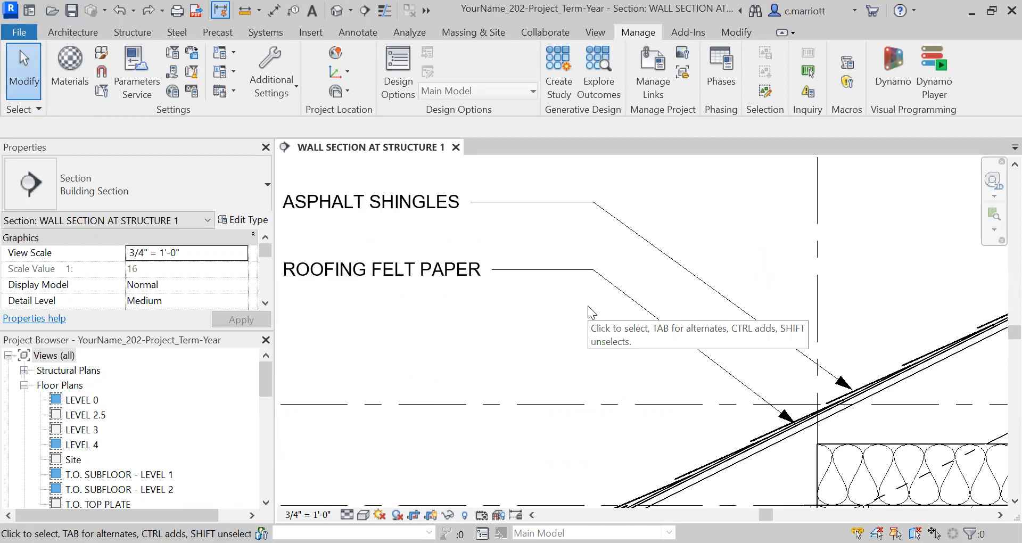
scroll(403, 285, "down", 5)
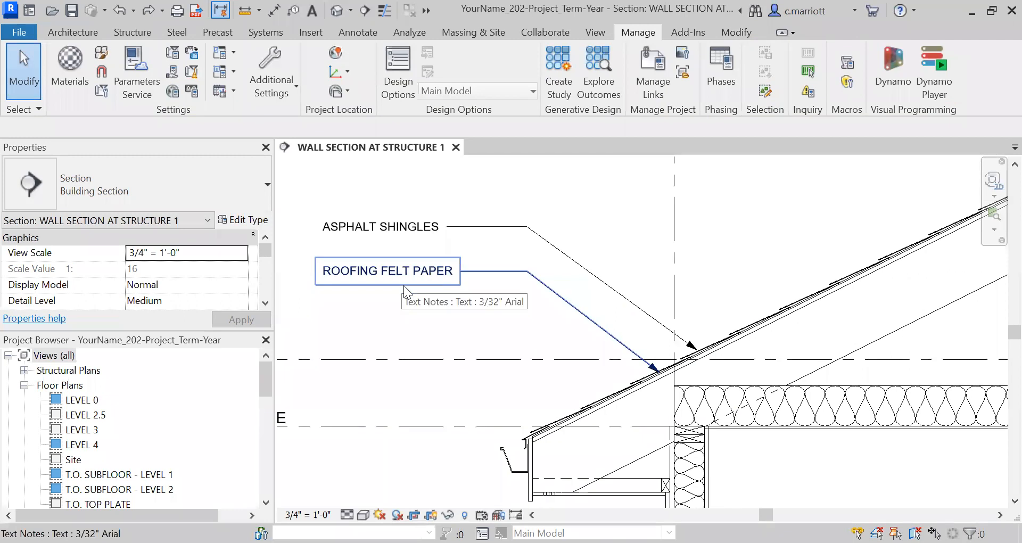
middle_click_drag(437, 308, 483, 286)
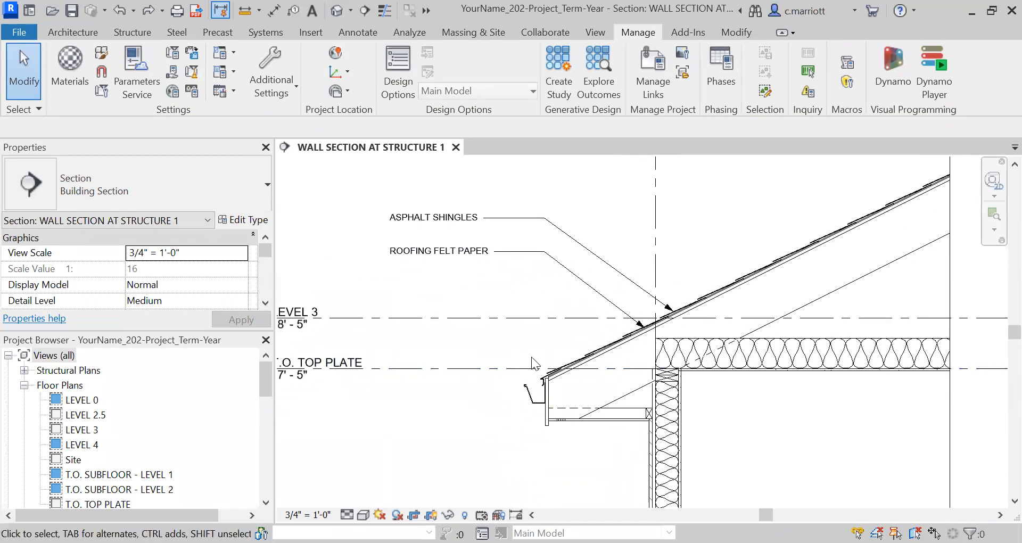
scroll(652, 339, "up", 1)
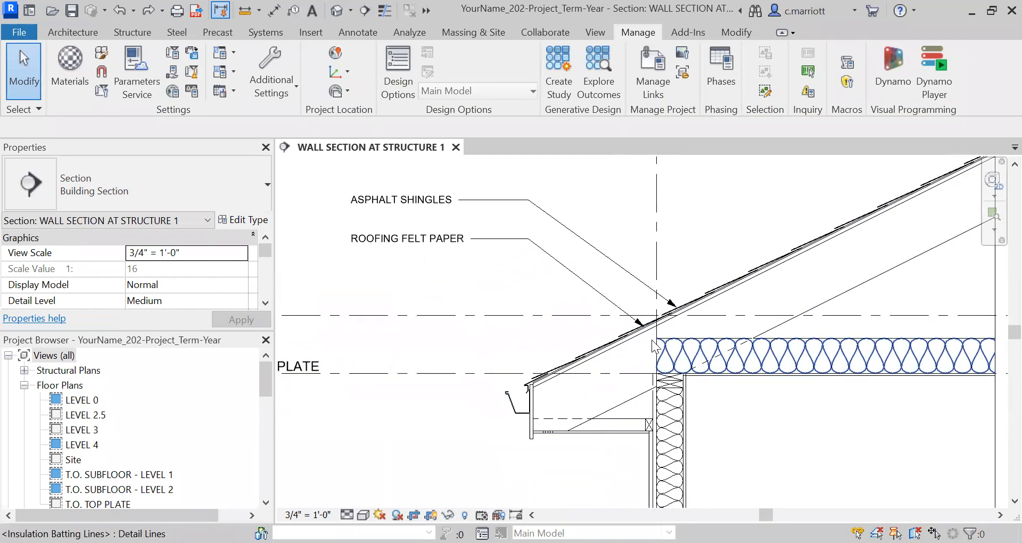
scroll(643, 357, "up", 3)
middle_click_drag(533, 346, 445, 339)
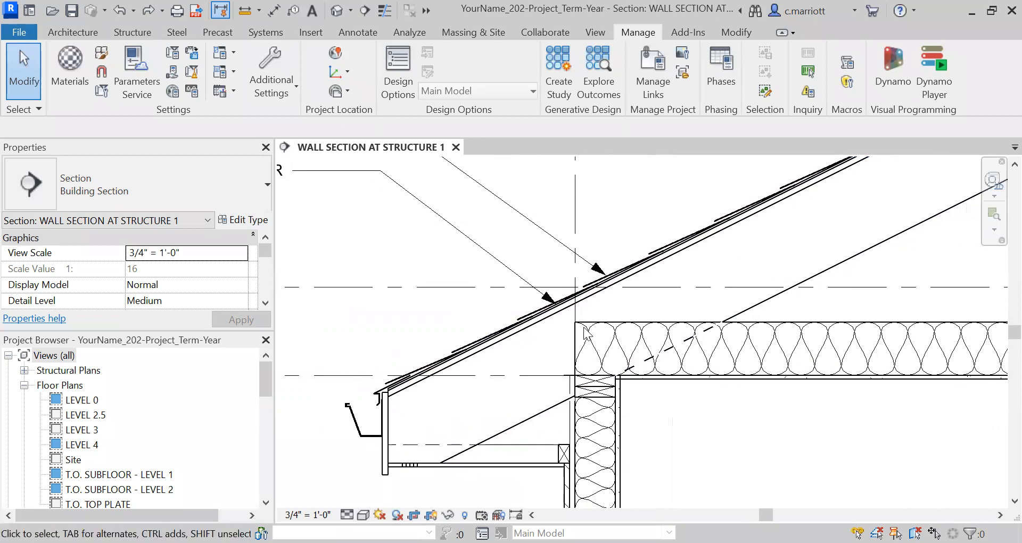
scroll(584, 327, "up", 1)
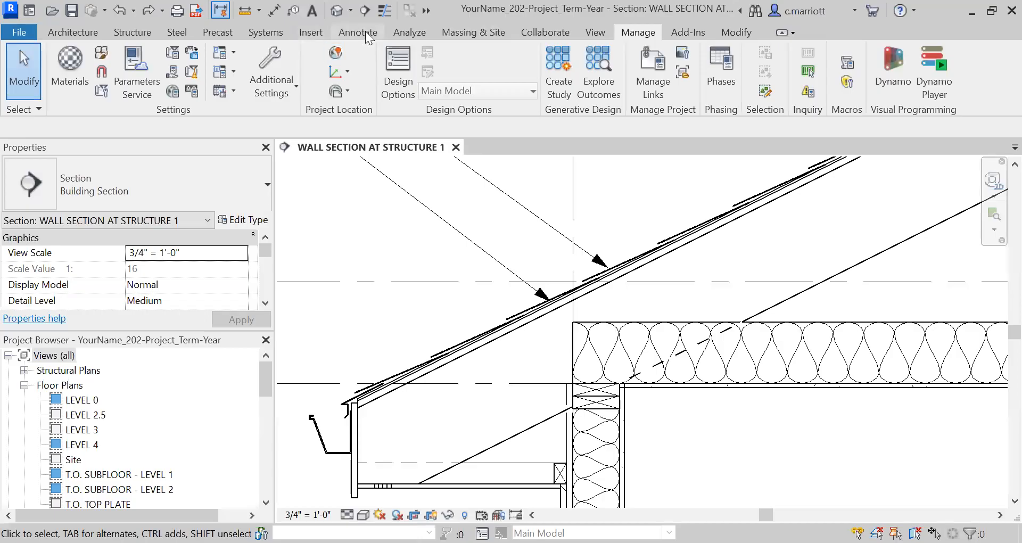
left_click(365, 30)
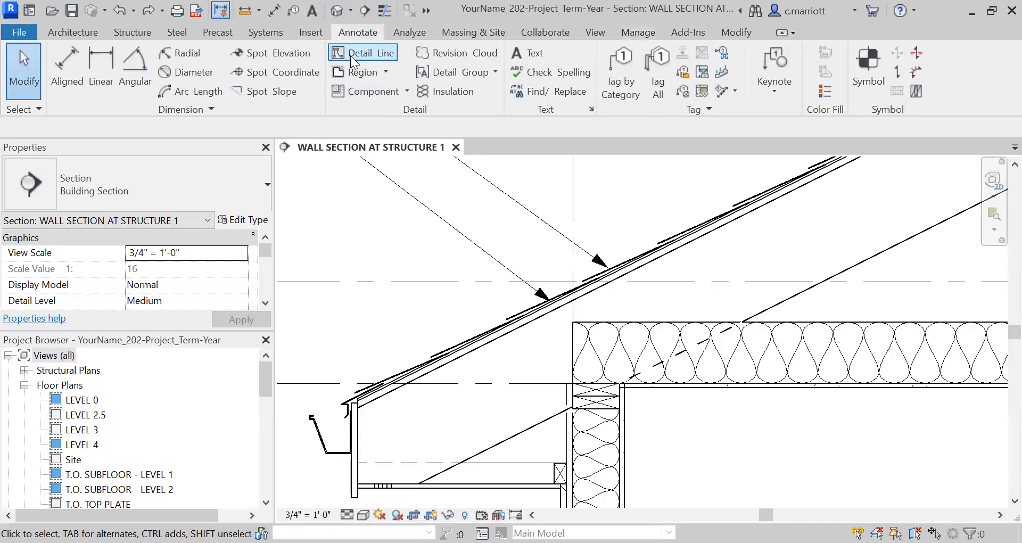
left_click(426, 48)
scroll(525, 358, "up", 1)
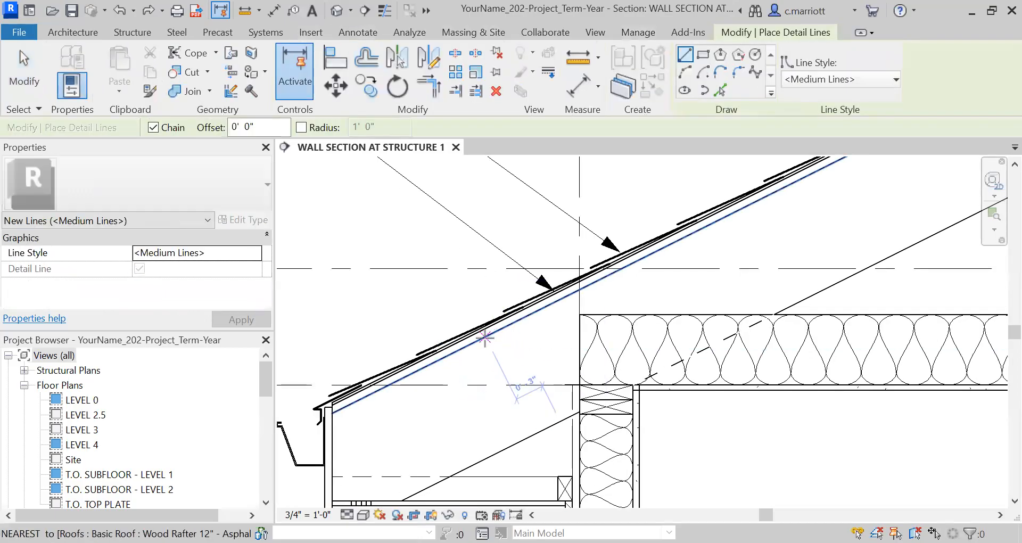
left_click(477, 342)
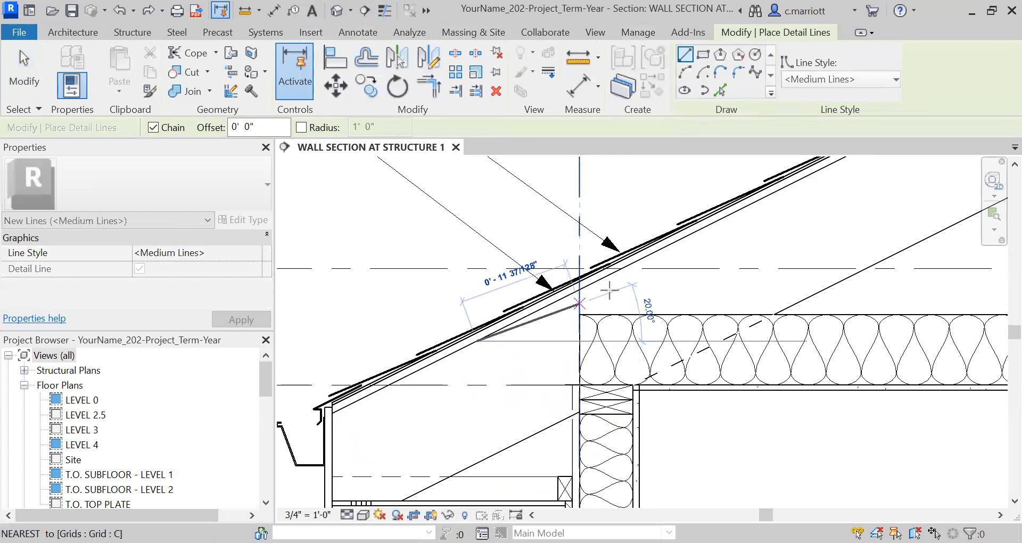
left_click(701, 228)
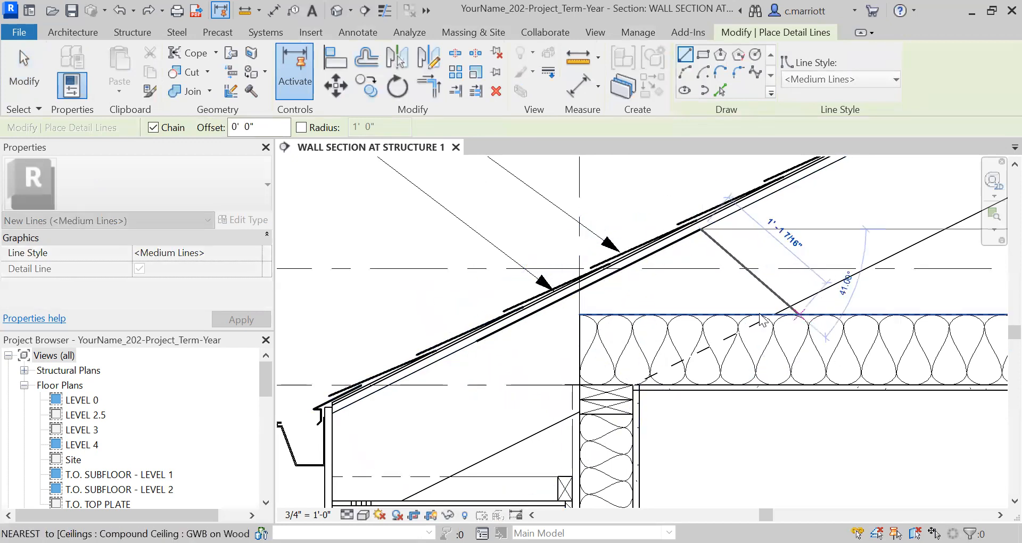
key("Escape")
key("Escape")
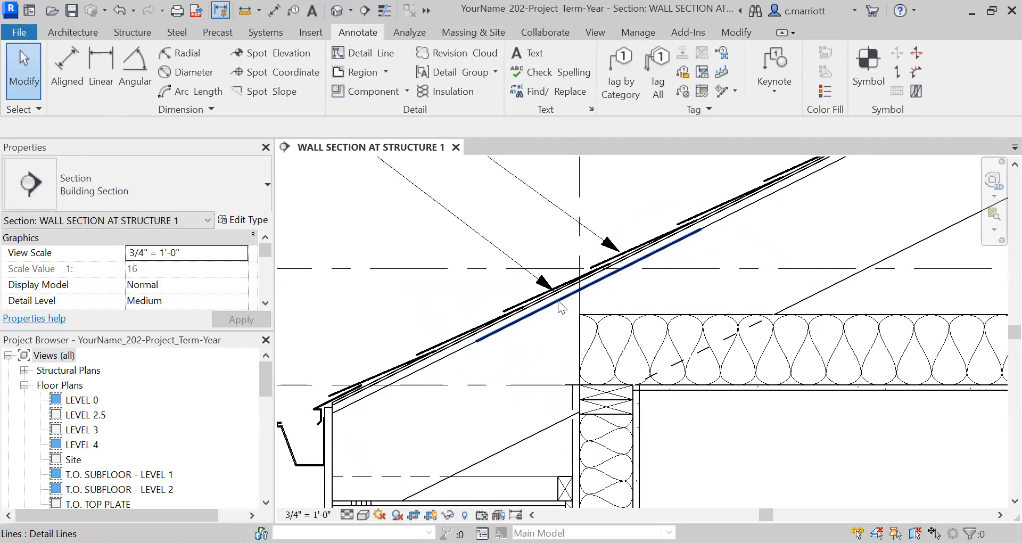
Offset a copy of the new detail line 2 inches below it
left_click(558, 300)
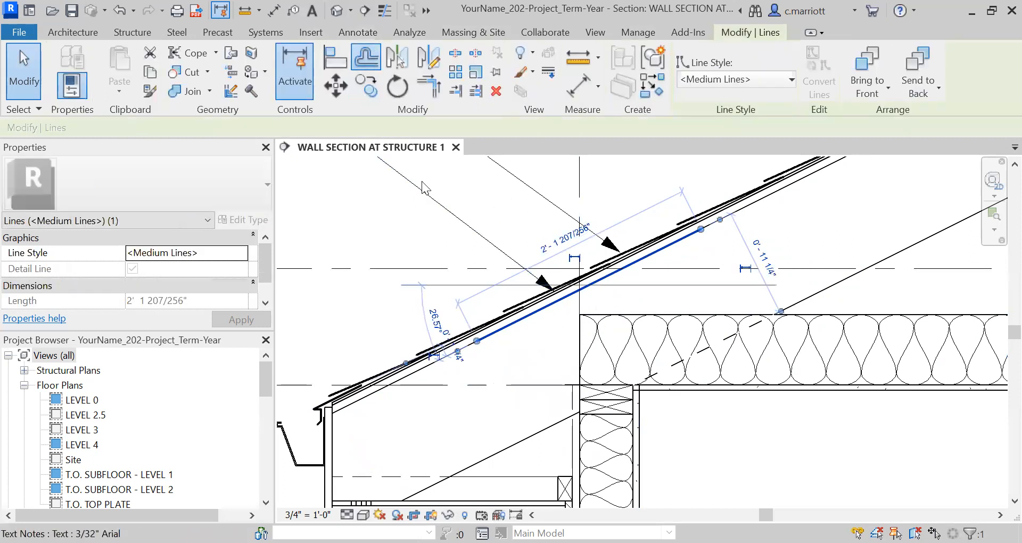
key("o")
key("f")
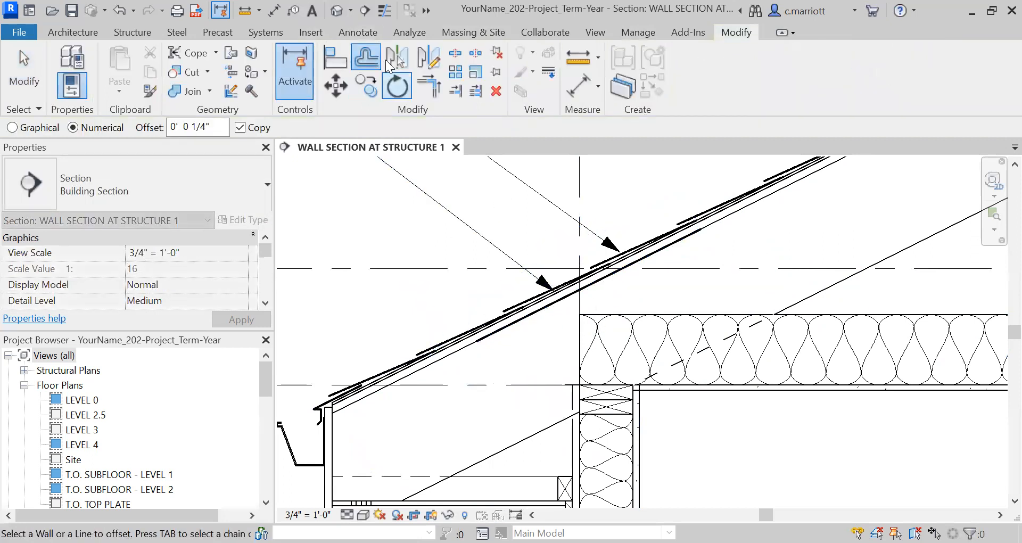
left_click(520, 336)
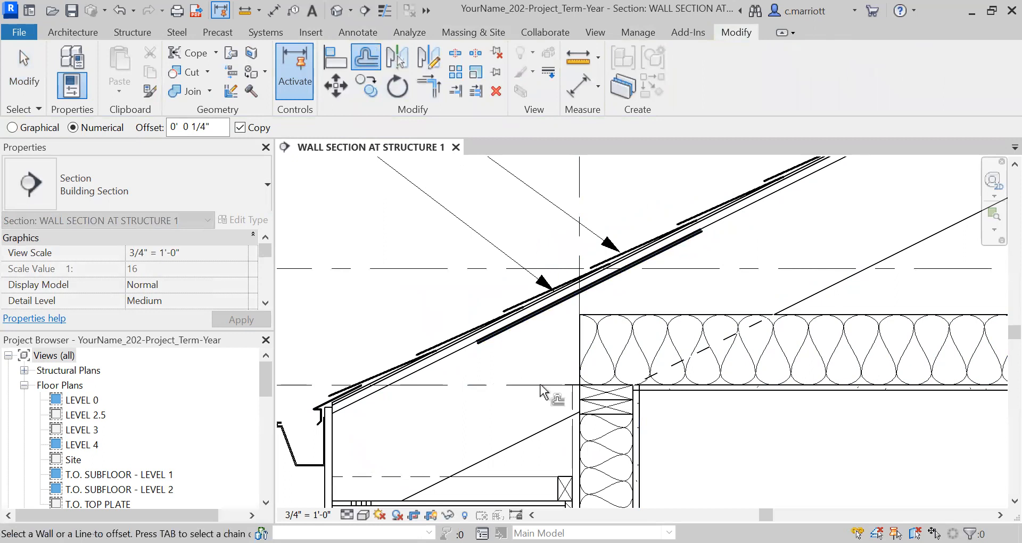
left_click(214, 128)
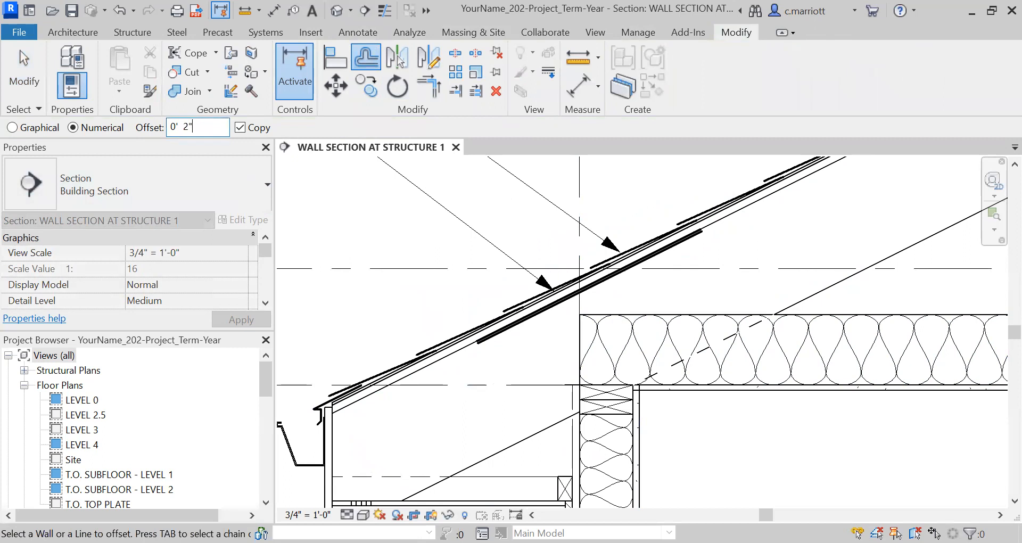
scroll(549, 302, "up", 4)
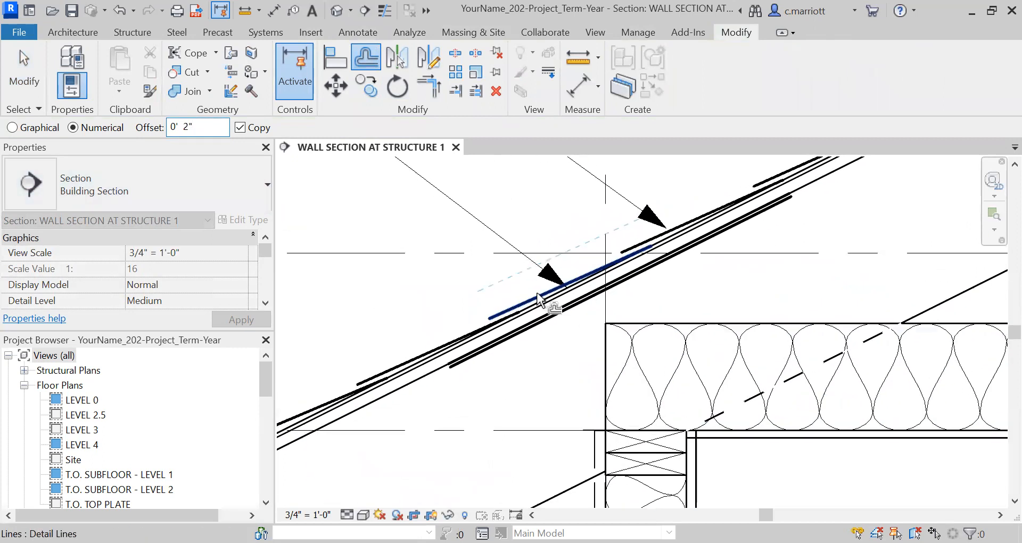
left_click(563, 318)
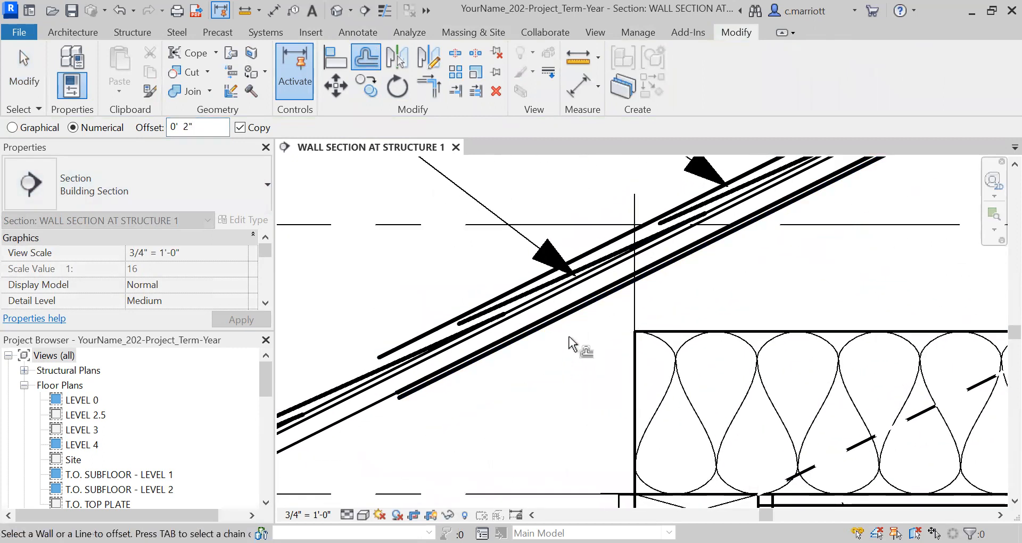
left_click(560, 319)
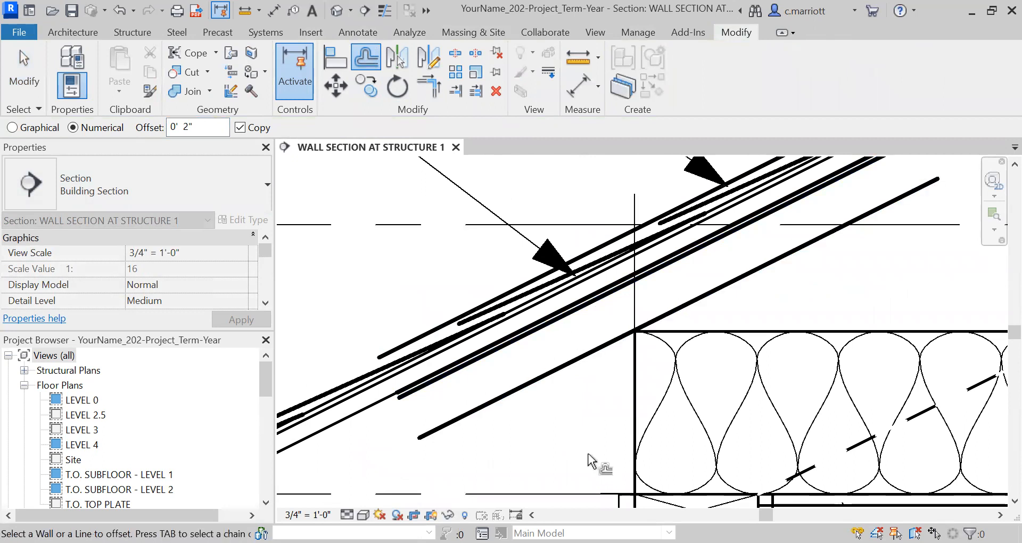
key("Escape")
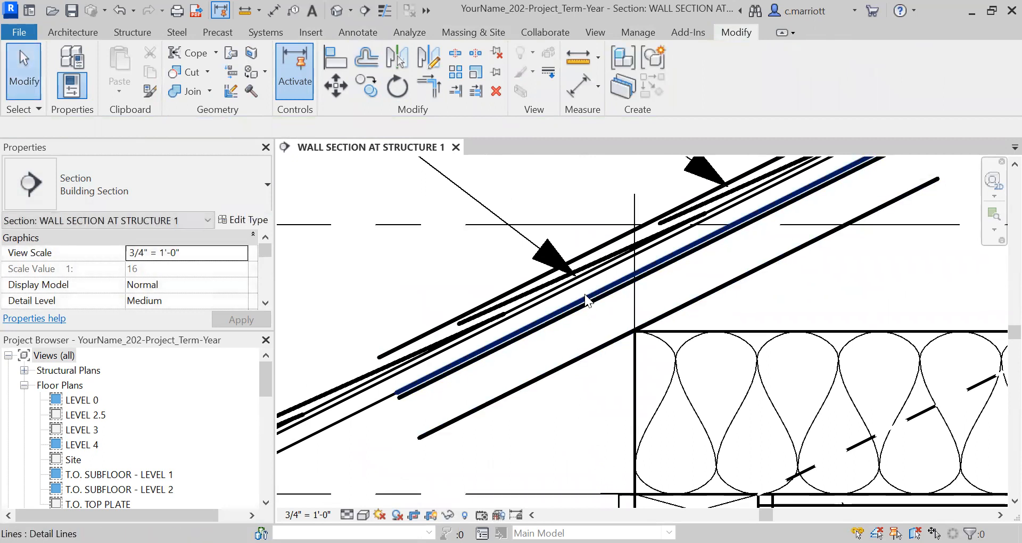
Move the offset detail line down so it runs along the underside of the roof rafter
left_click(588, 301)
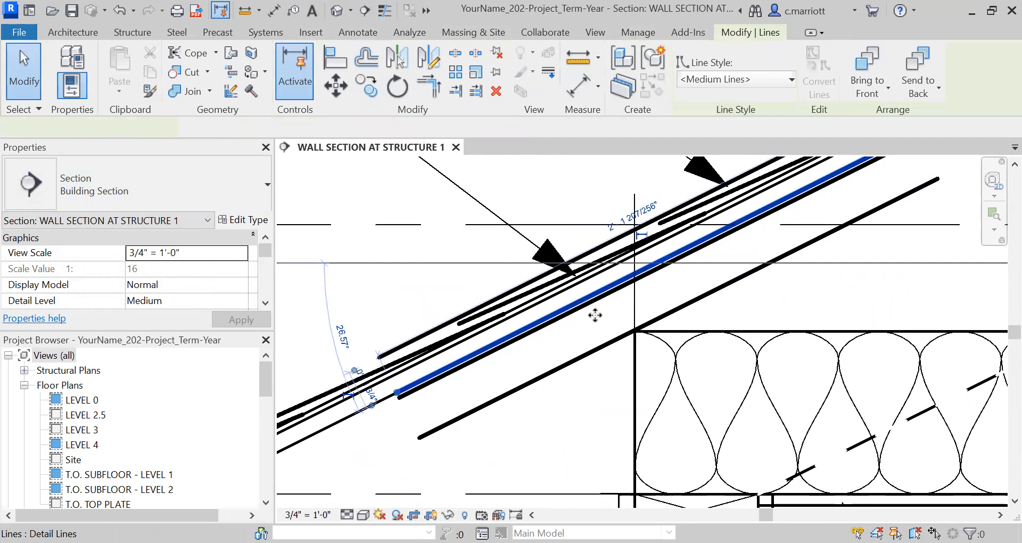
left_click(607, 341)
left_click(627, 367)
left_click(595, 352)
left_click(335, 85)
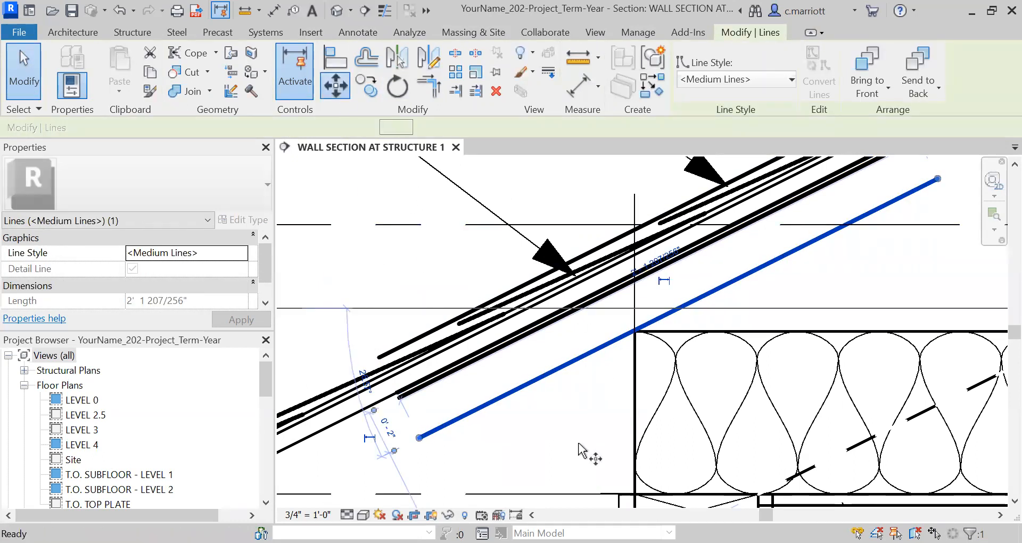
left_click(567, 420)
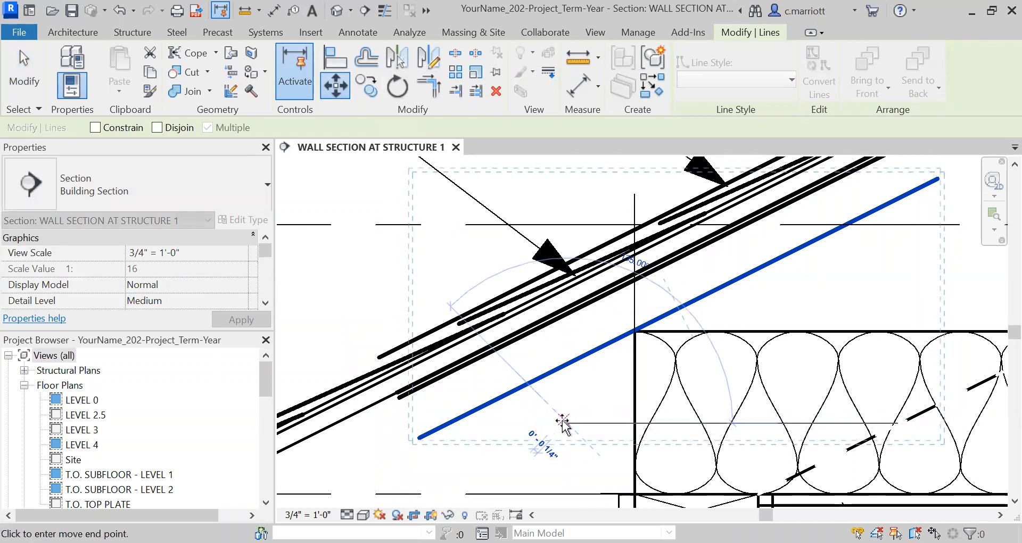
scroll(560, 415, "up", 1)
left_click(563, 412)
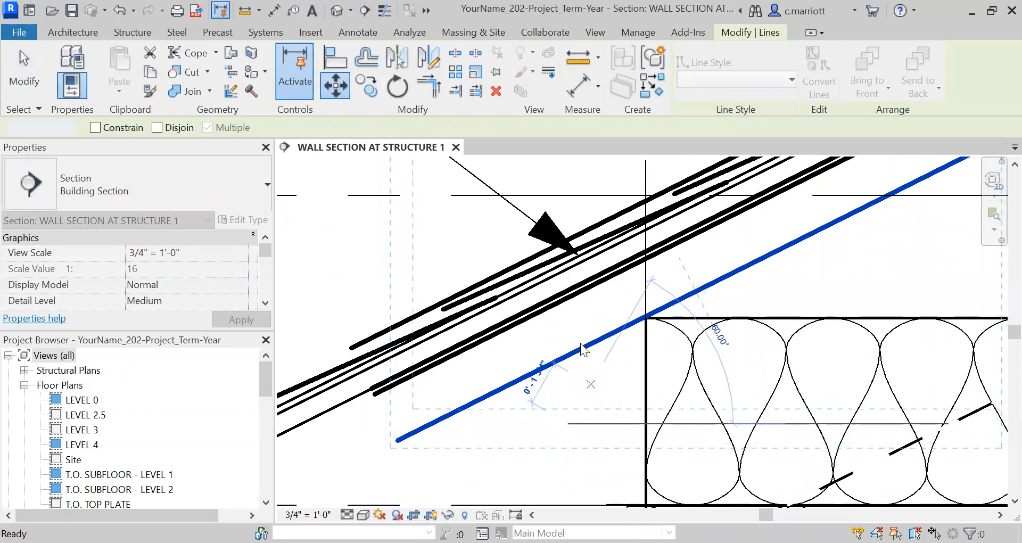
Delete two stray detail lines lying among the roof layers near the wall
left_click(568, 337)
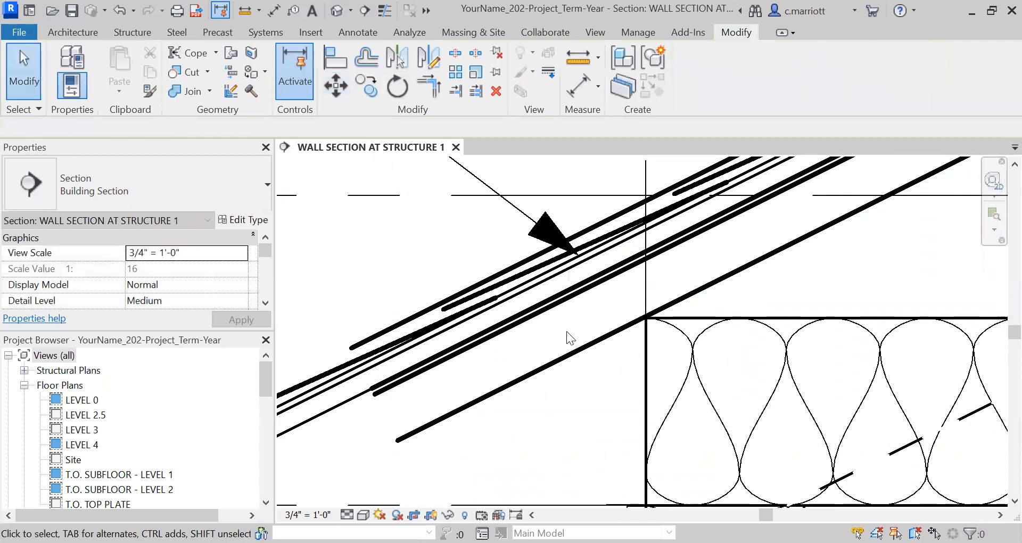
left_click(493, 274)
scroll(442, 352, "down", 1)
key("Delete")
scroll(441, 351, "up", 1)
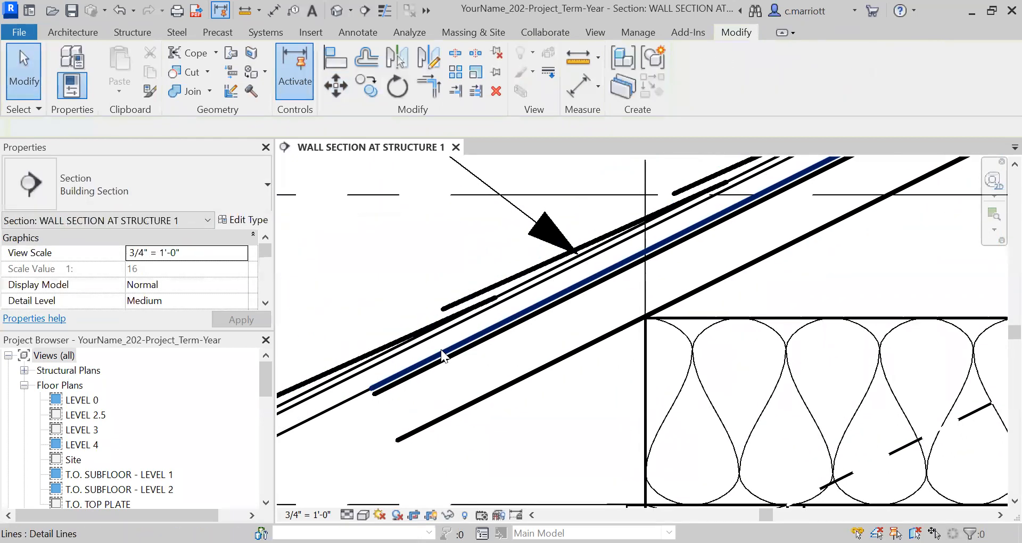
left_click(474, 344)
key("Delete")
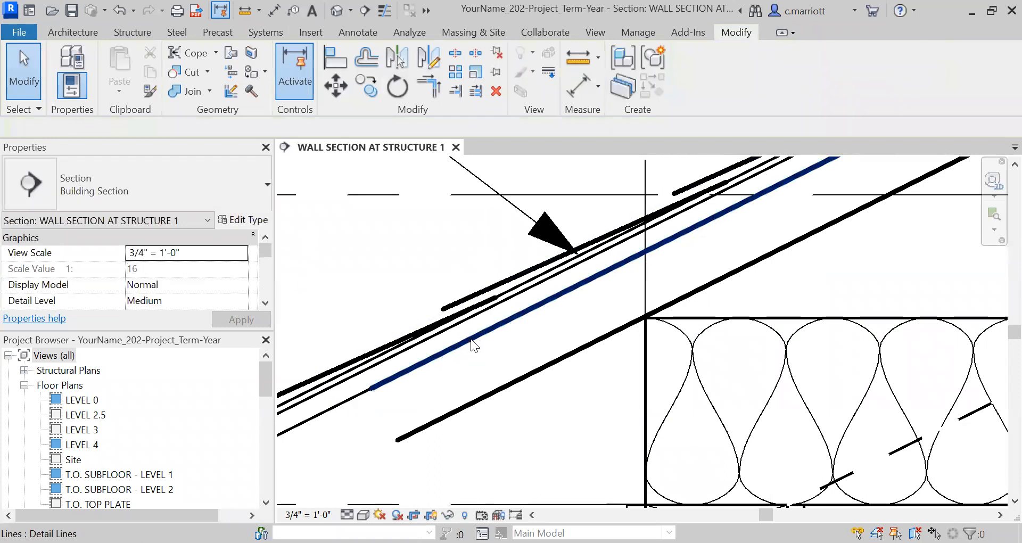
Offset a copy of the rafter-underside detail line 1/4 inch away from it
left_click(501, 389)
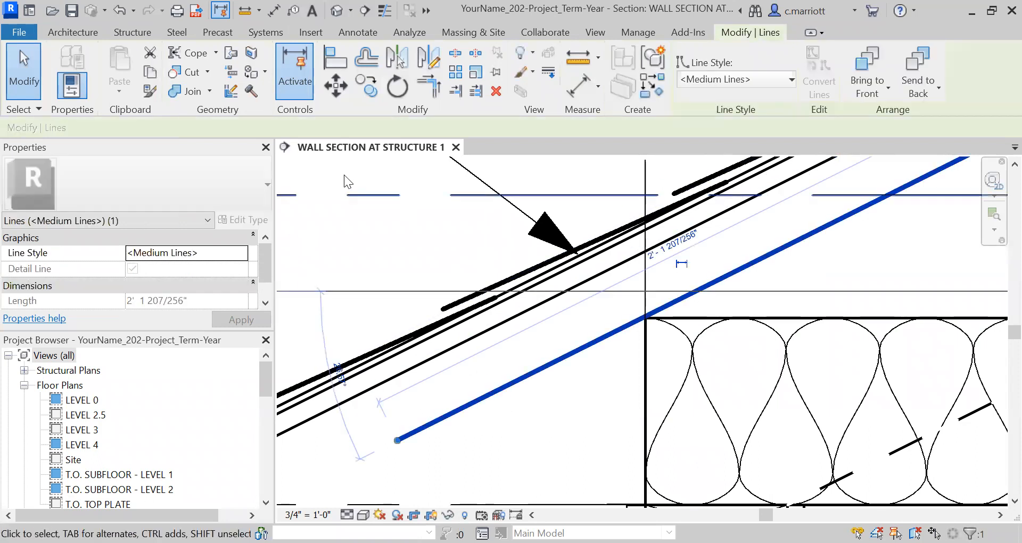
left_click(370, 57)
double_click(197, 128)
type(".25\"")
key("Return")
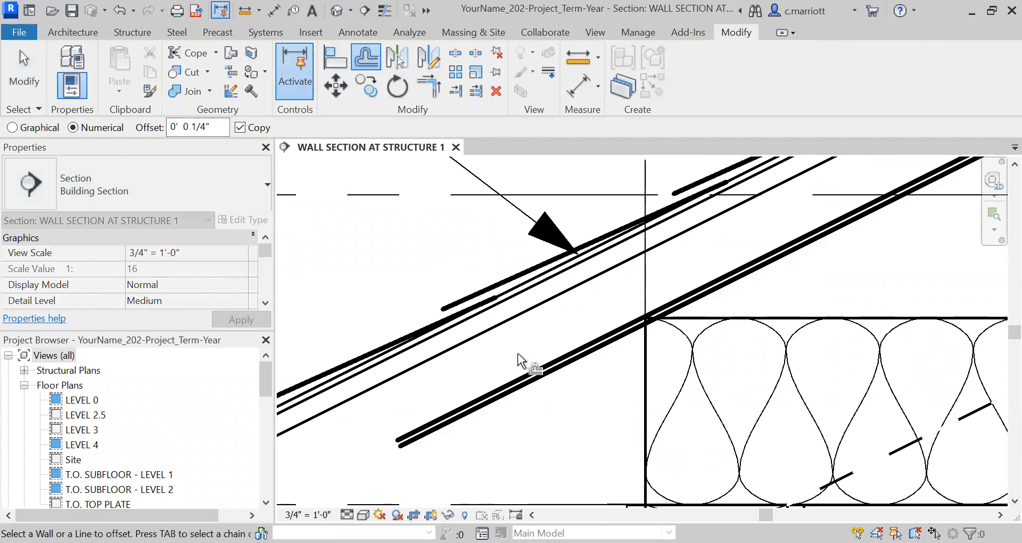
left_click(541, 379)
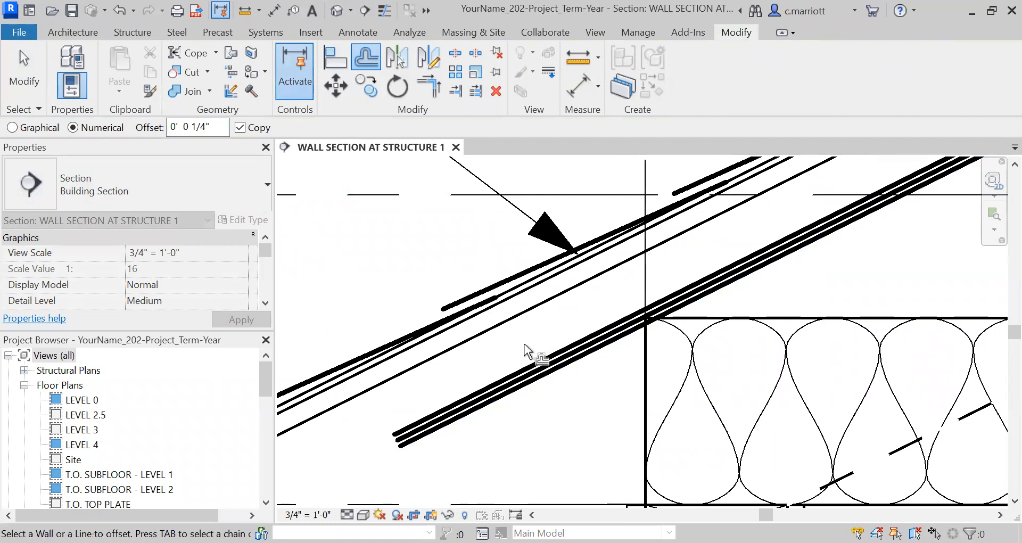
key("Escape")
Inspect the new detail lines along the rafter underside at the eave
left_click(557, 362)
scroll(554, 366, "up", 2)
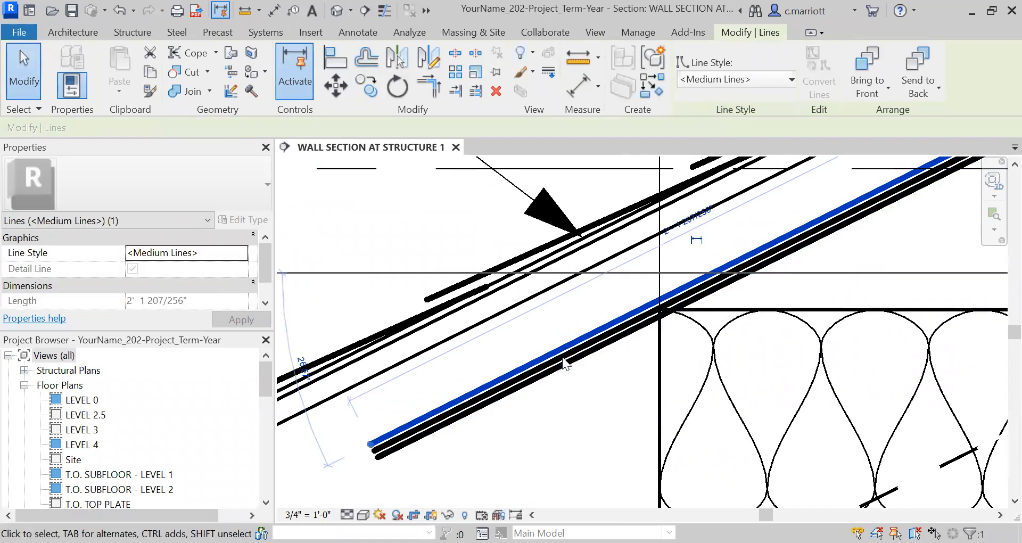
left_click(578, 374)
left_click(566, 372)
key("Escape")
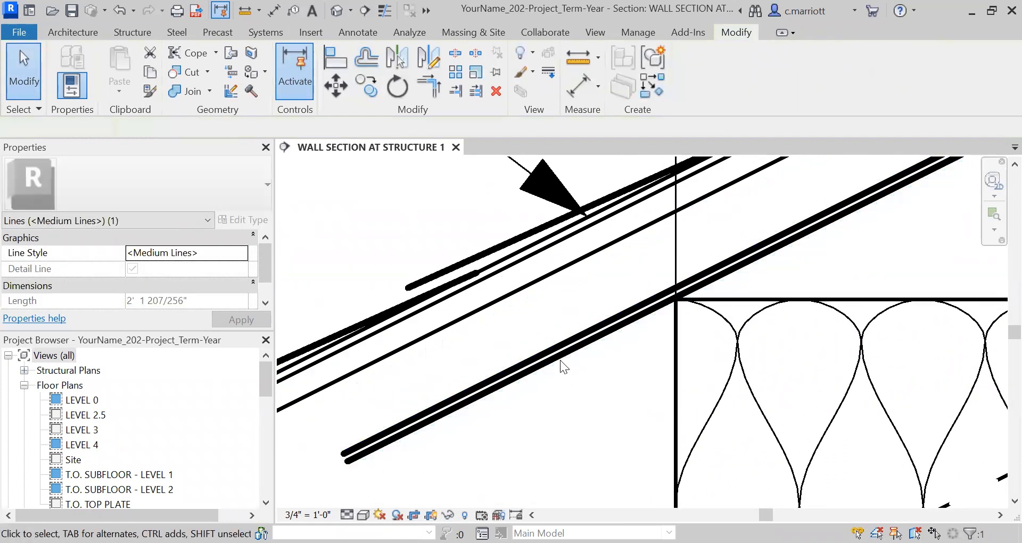
scroll(560, 390, "down", 3)
scroll(577, 378, "down", 4)
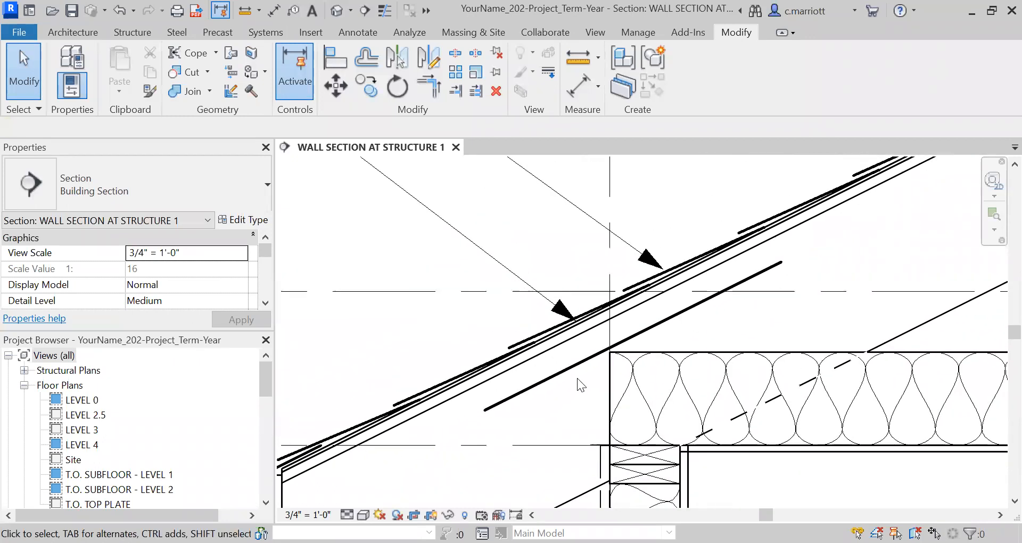
middle_click_drag(443, 262, 368, 254)
Switch to the browser and look through the Raft-R-Mate attic rafter baffle vent product images
scroll(368, 254, "down", 1)
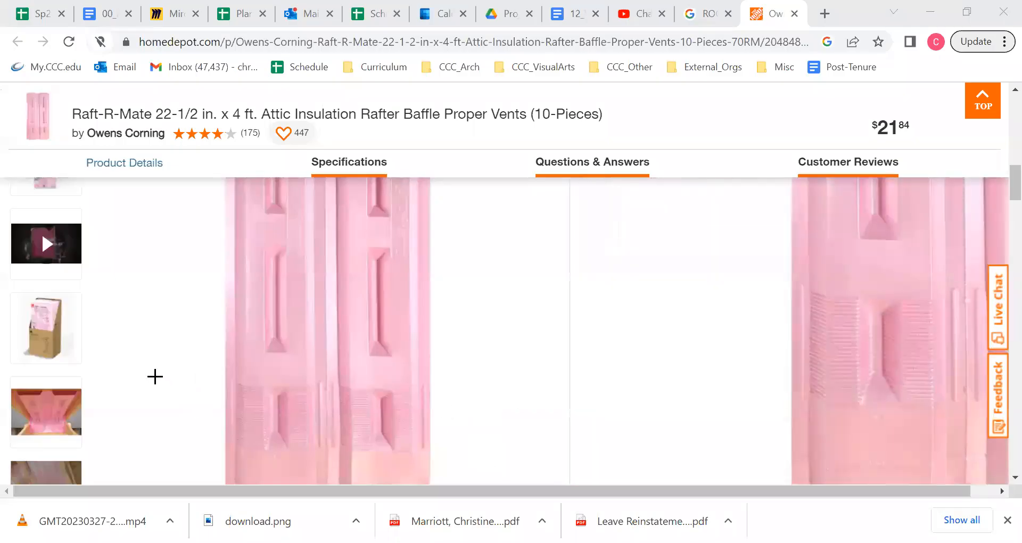
scroll(116, 364, "down", 2)
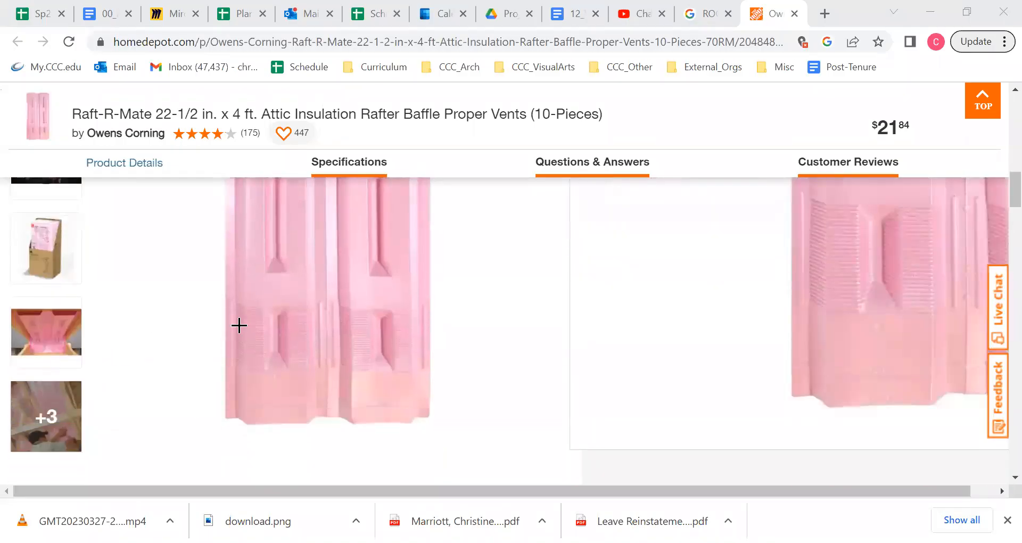
left_click(64, 362)
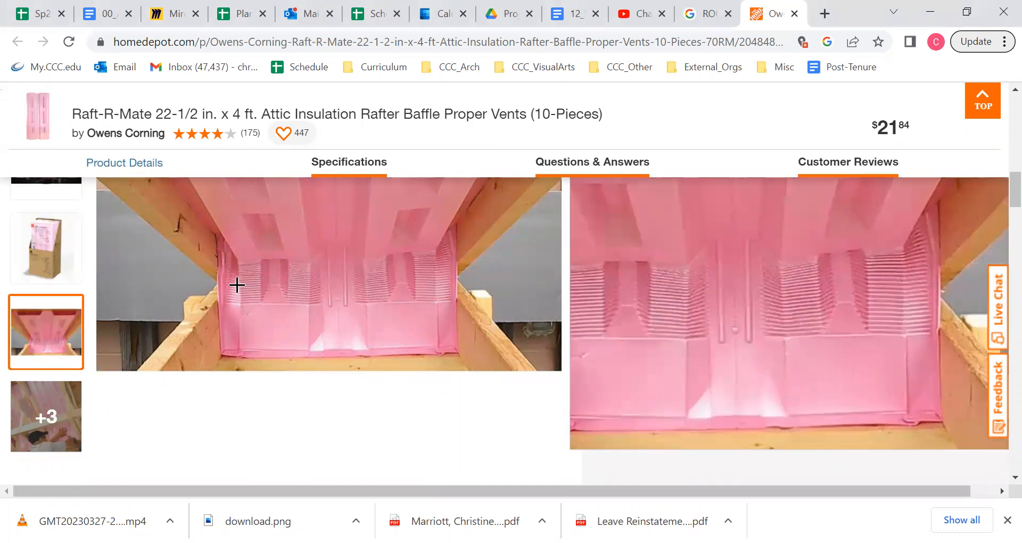
left_click(27, 250)
scroll(27, 255, "up", 5)
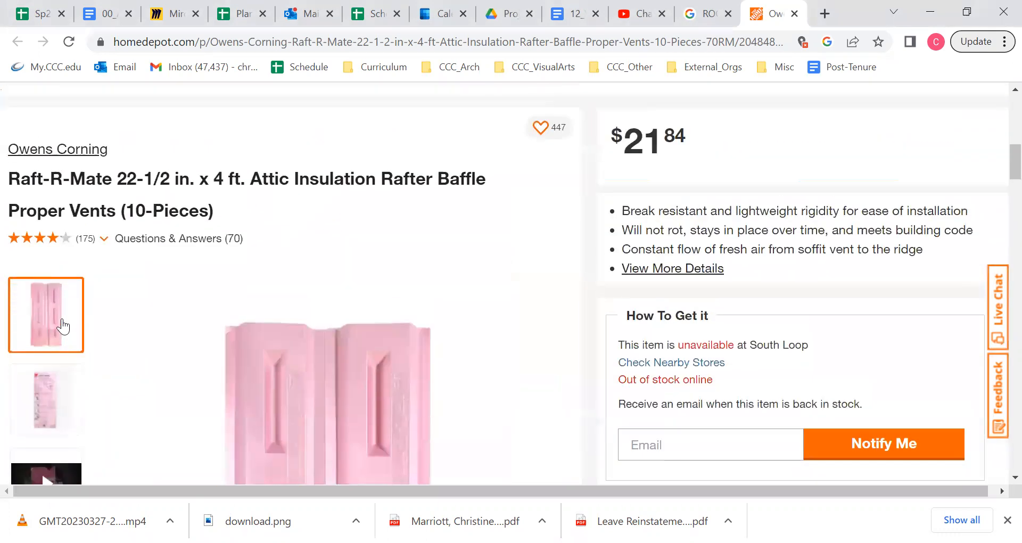
left_click(66, 387)
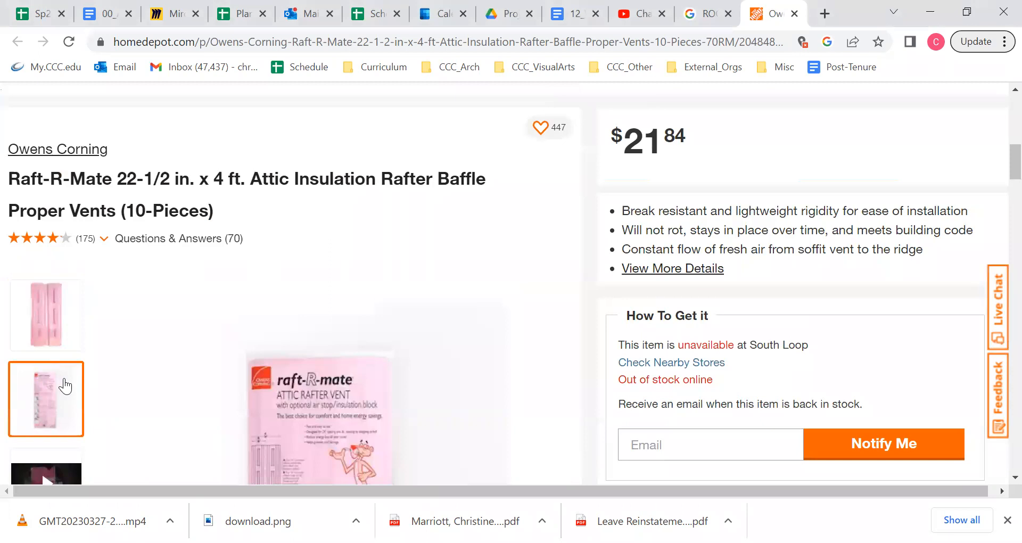
scroll(66, 387, "down", 5)
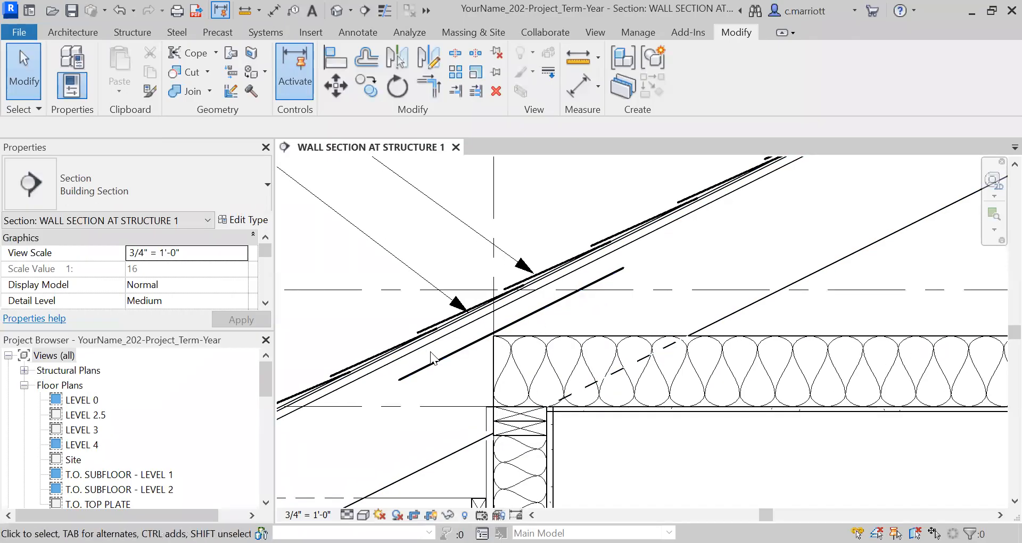
Examine the eave roof layers, insulation and existing notes in the wall section
scroll(563, 391, "down", 3)
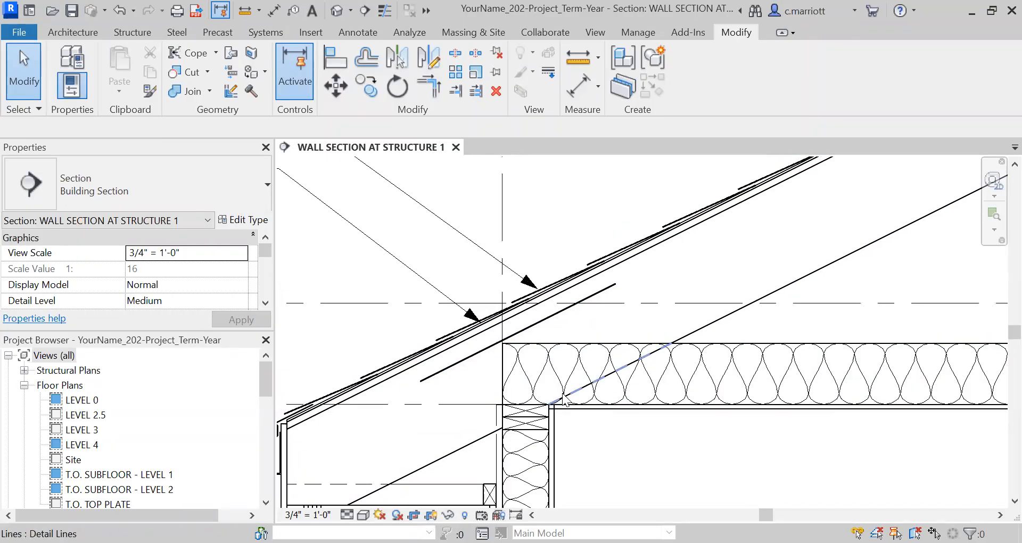
scroll(628, 378, "down", 3)
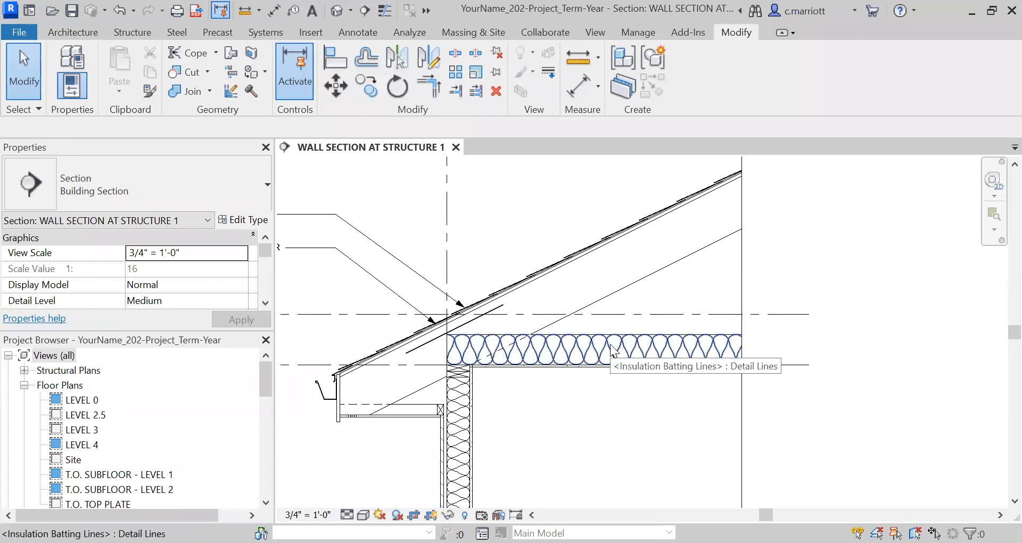
middle_click_drag(477, 388, 563, 374)
scroll(554, 367, "up", 1)
scroll(527, 321, "up", 2)
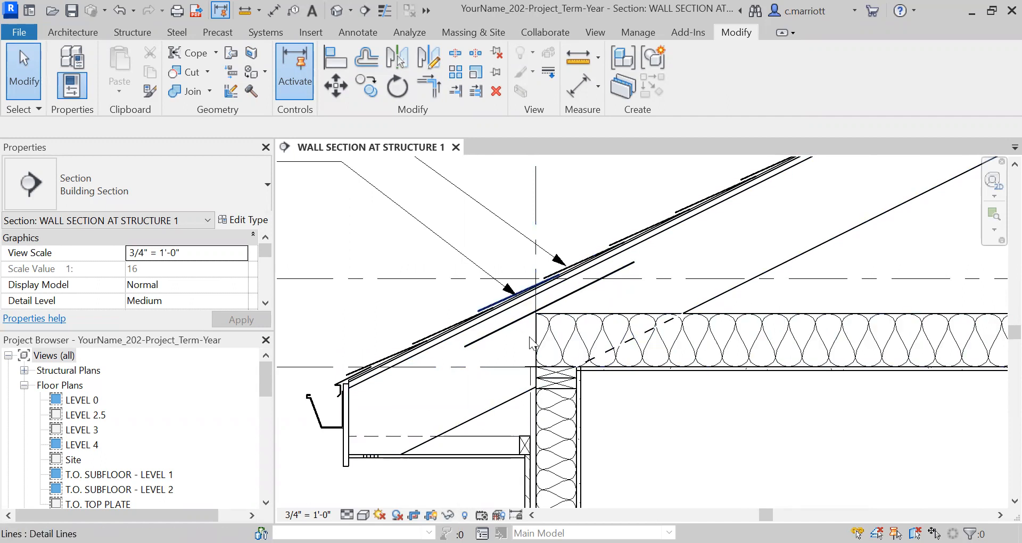
scroll(395, 325, "down", 2)
middle_click_drag(482, 264, 588, 300)
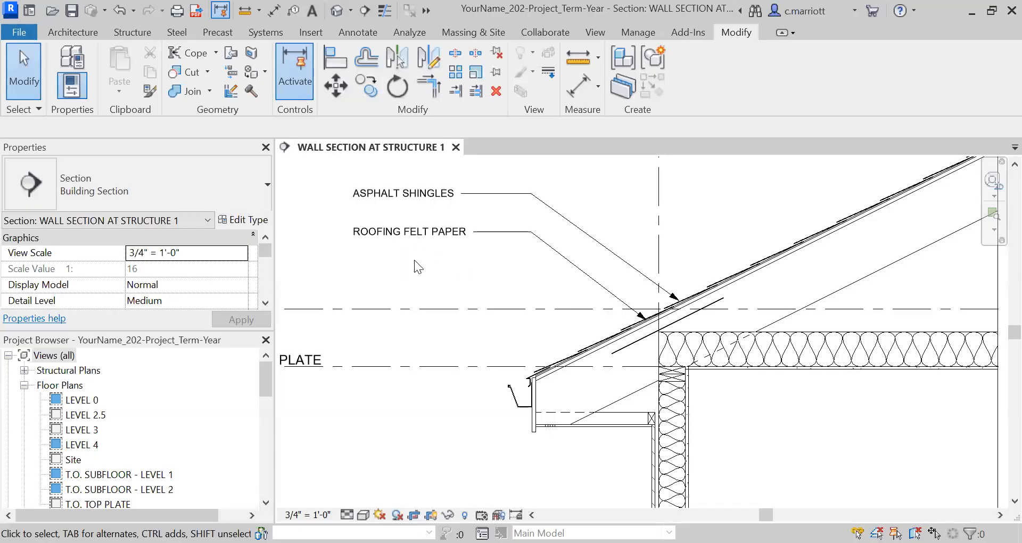
Reposition the ASPHALT SHINGLES leader, moving its arrowhead farther up the roof and its elbow to the right
left_click(421, 234)
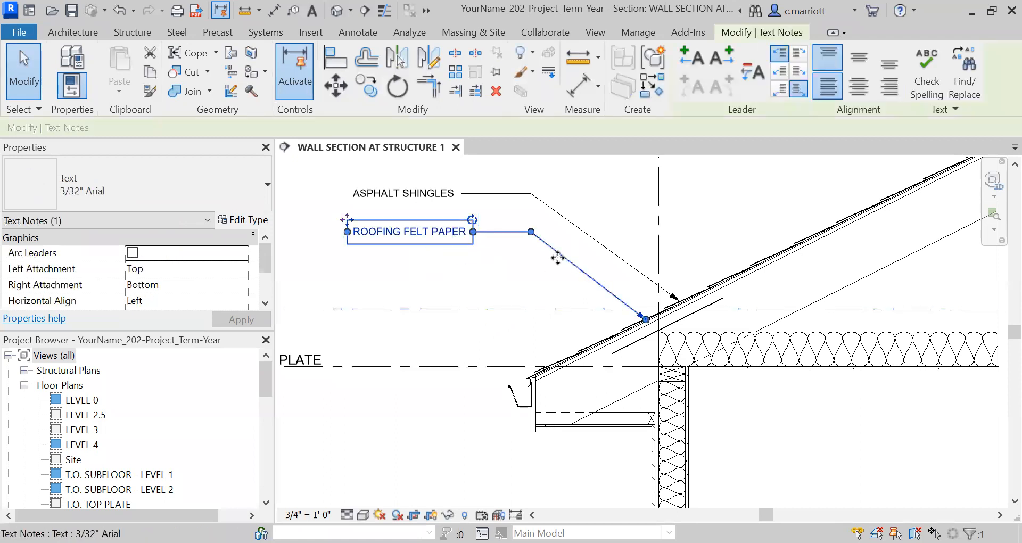
scroll(617, 279, "up", 2)
scroll(617, 279, "down", 3)
scroll(525, 336, "up", 3)
key("Escape")
scroll(602, 367, "up", 1)
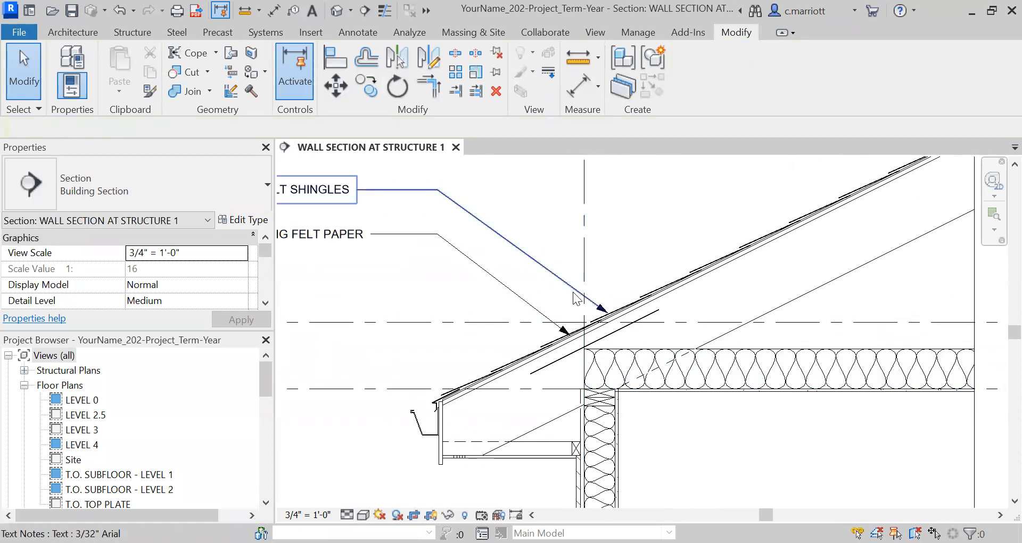
left_click(576, 299)
left_click_drag(618, 300, 716, 257)
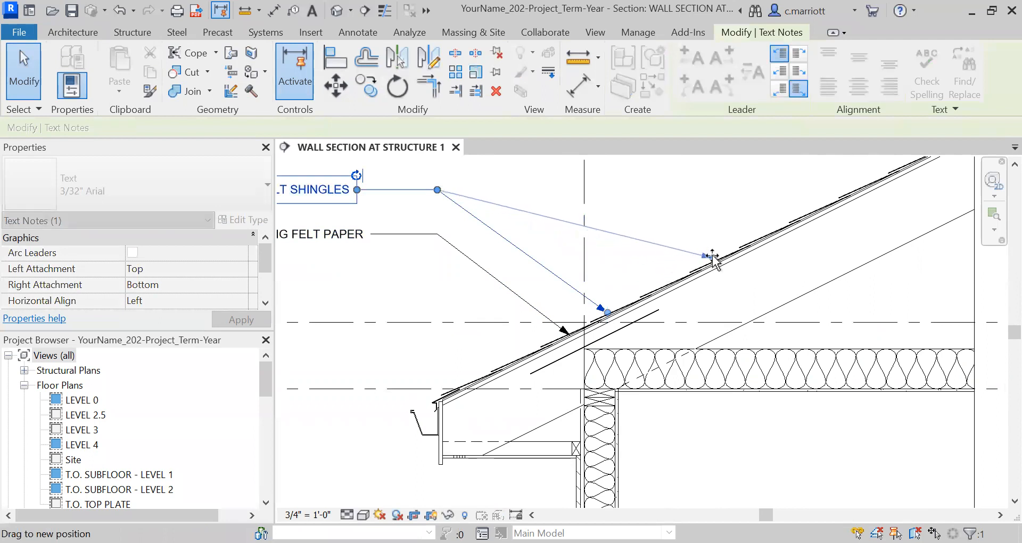
left_click_drag(437, 190, 605, 190)
Move the ROOFING FELT PAPER leader's arrowhead up the roof beside the shingles arrow and shift its elbow right
left_click(327, 235)
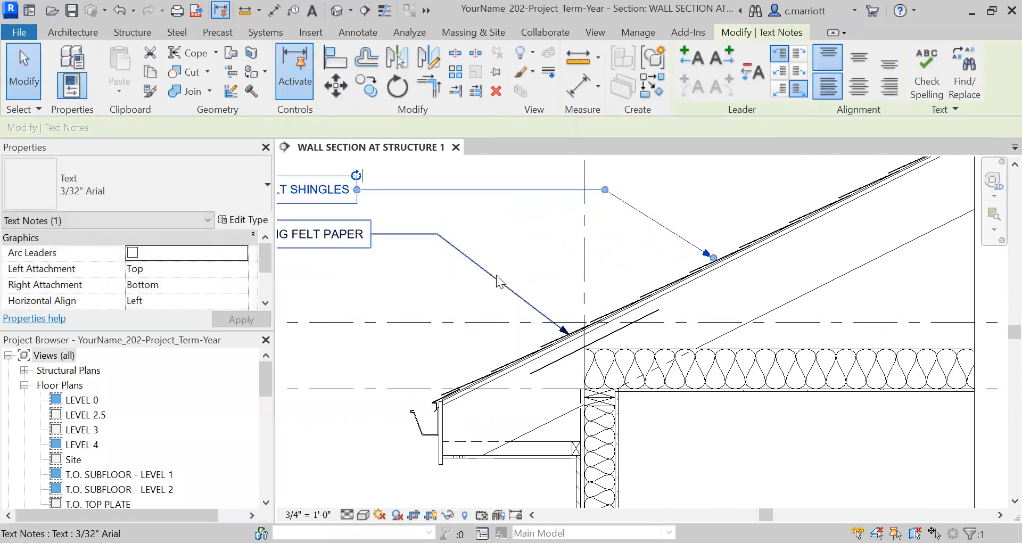
left_click_drag(567, 333, 686, 278)
left_click_drag(437, 234, 604, 235)
left_click(606, 257)
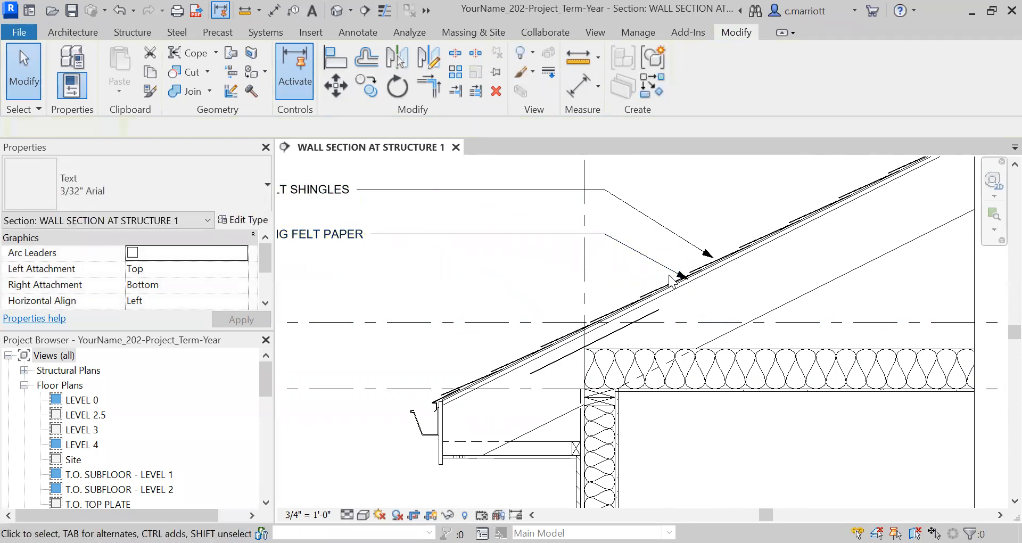
Nudge the ASPHALT SHINGLES arrowhead precisely onto the shingle layer line
scroll(635, 287, "up", 2)
scroll(706, 276, "down", 2)
scroll(748, 254, "up", 4)
scroll(748, 253, "up", 2)
left_click(733, 263)
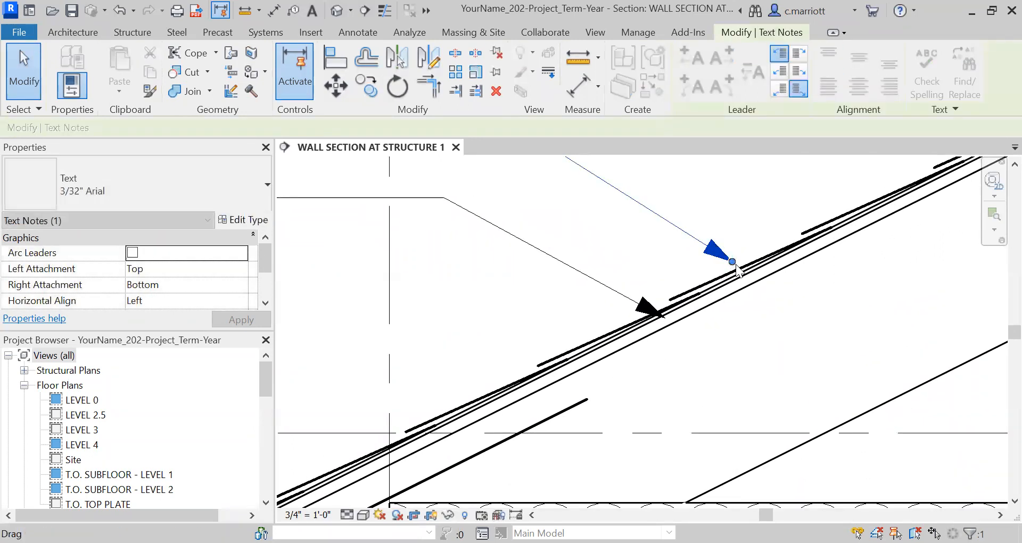
scroll(732, 262, "up", 2)
left_click_drag(730, 262, 736, 272)
Nudge the ROOFING FELT PAPER arrowhead precisely onto the felt paper layer line
left_click(547, 391)
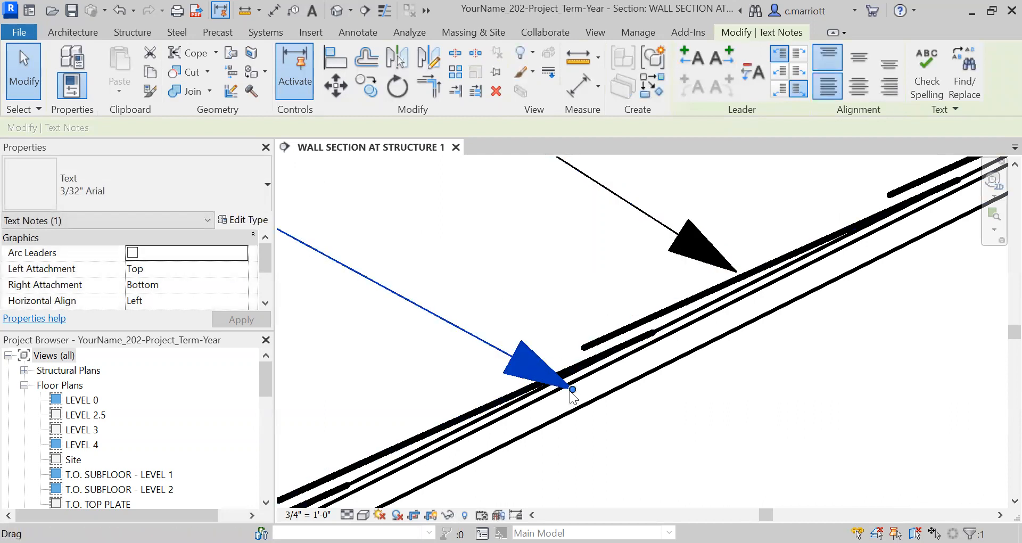
left_click_drag(573, 389, 569, 386)
scroll(516, 253, "down", 2)
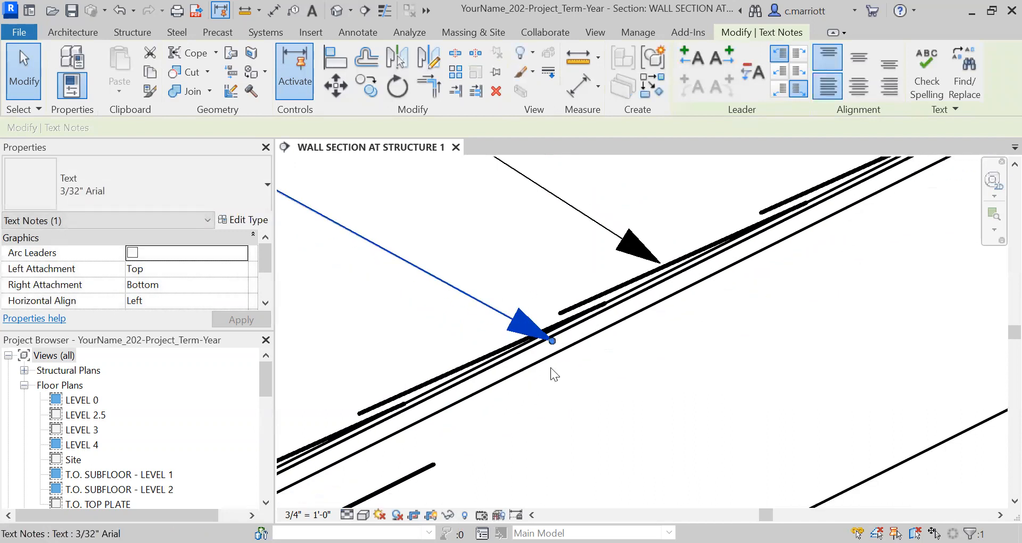
scroll(551, 368, "up", 2)
left_click_drag(562, 327, 550, 320)
Copy the ROOFING FELT PAPER note with its leader to a spot just below the original note
scroll(532, 263, "down", 3)
middle_click_drag(405, 306, 558, 291)
scroll(524, 331, "down", 2)
middle_click_drag(457, 326, 548, 300)
scroll(508, 306, "down", 2)
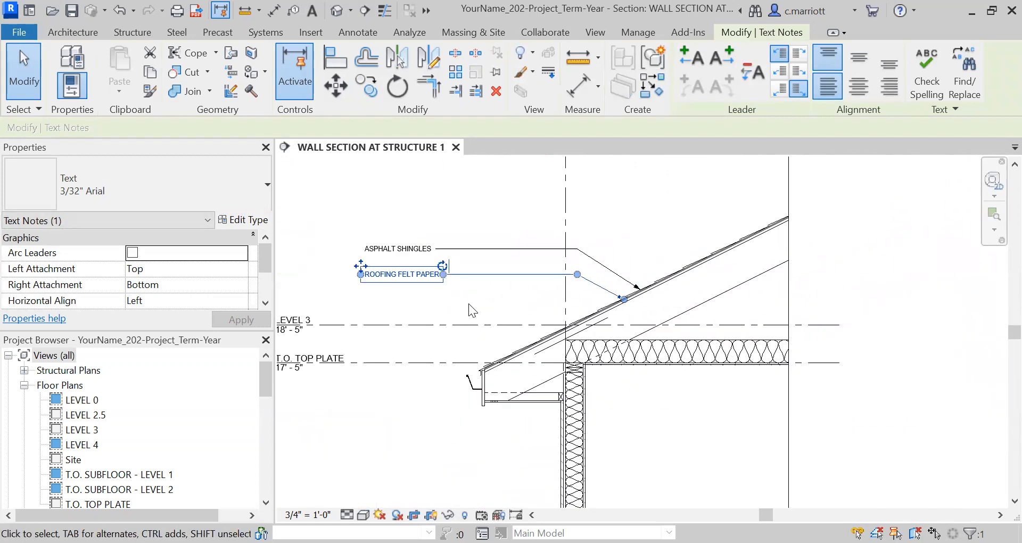
left_click(450, 305)
left_click(400, 278)
left_click(367, 85)
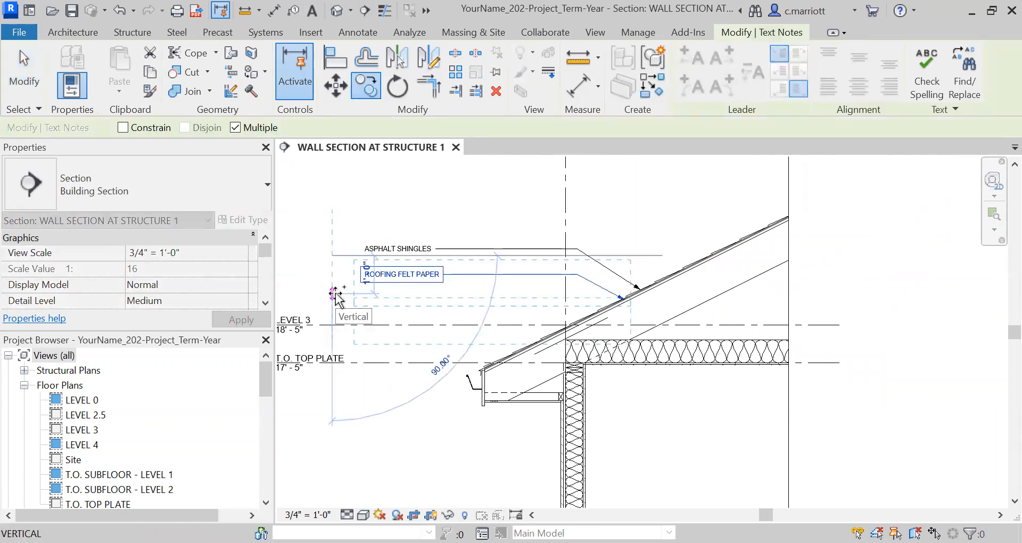
left_click(335, 287)
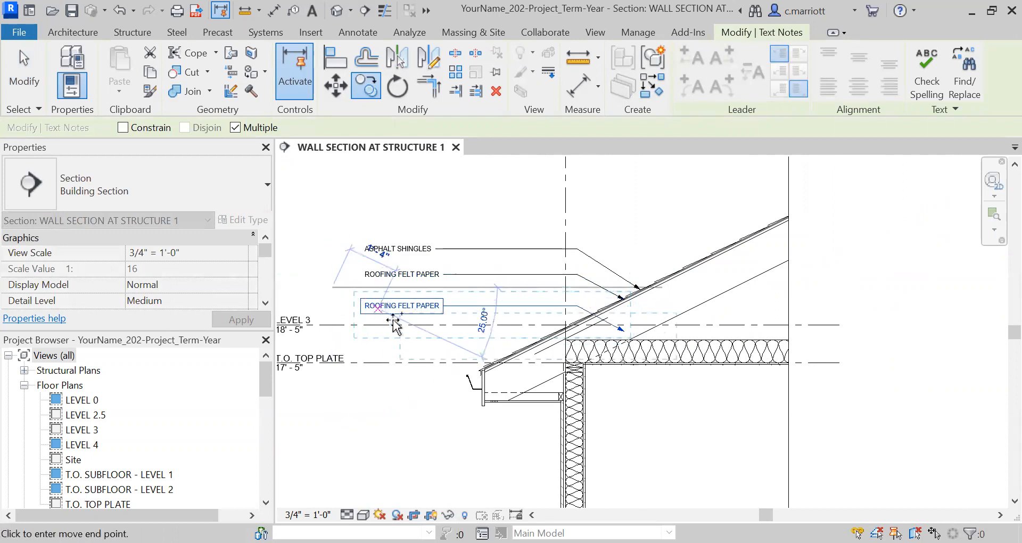
scroll(389, 311, "up", 3)
key("Escape")
key("Escape")
key("Escape")
key("Escape")
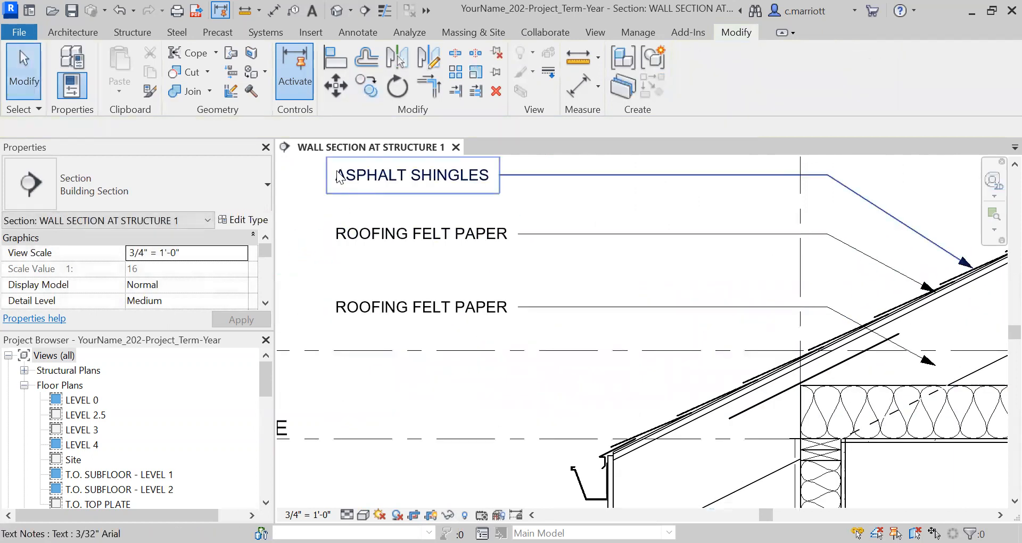
Move the copied ROOFING FELT PAPER note and its leader slightly upward
scroll(386, 284, "down", 2)
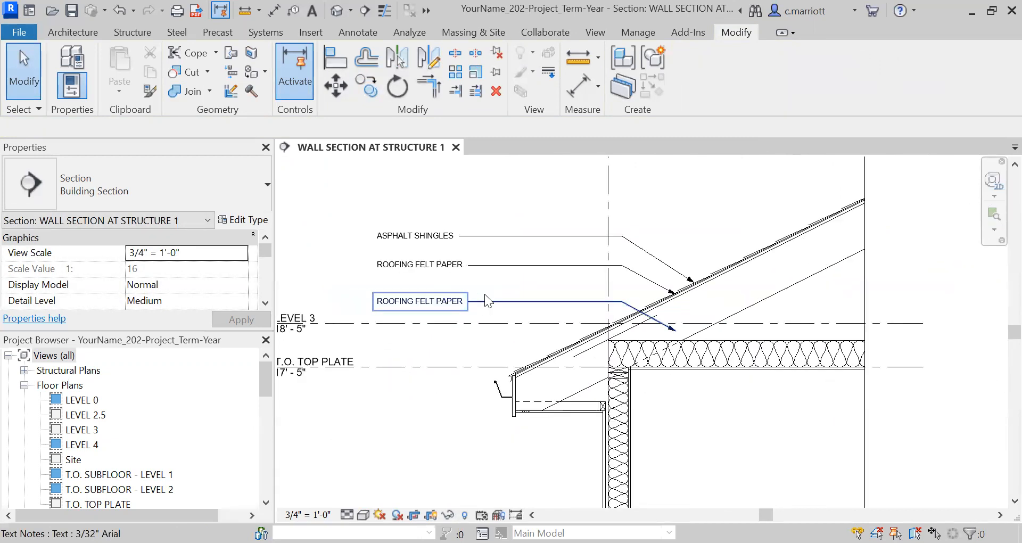
left_click(436, 298)
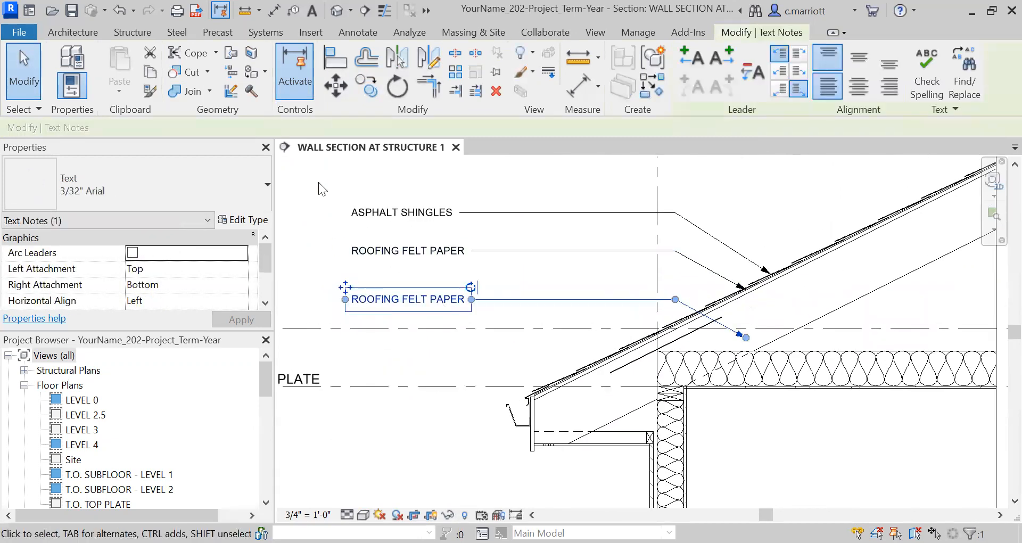
left_click(335, 85)
left_click(321, 299)
left_click(321, 284)
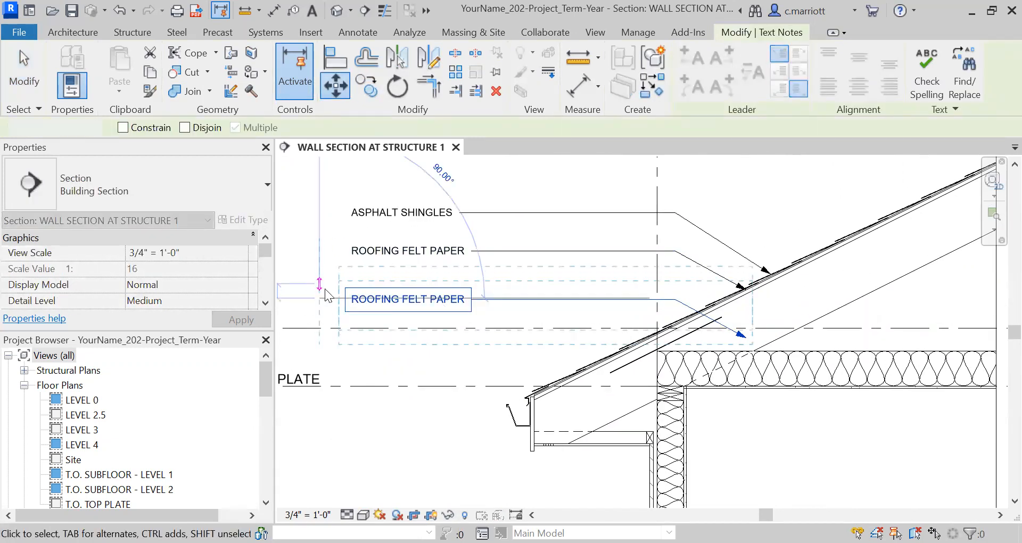
Replace the copied note's text with 3/4 " PLYWOOD SHEATHING
scroll(589, 318, "up", 3)
middle_click_drag(418, 309, 636, 360)
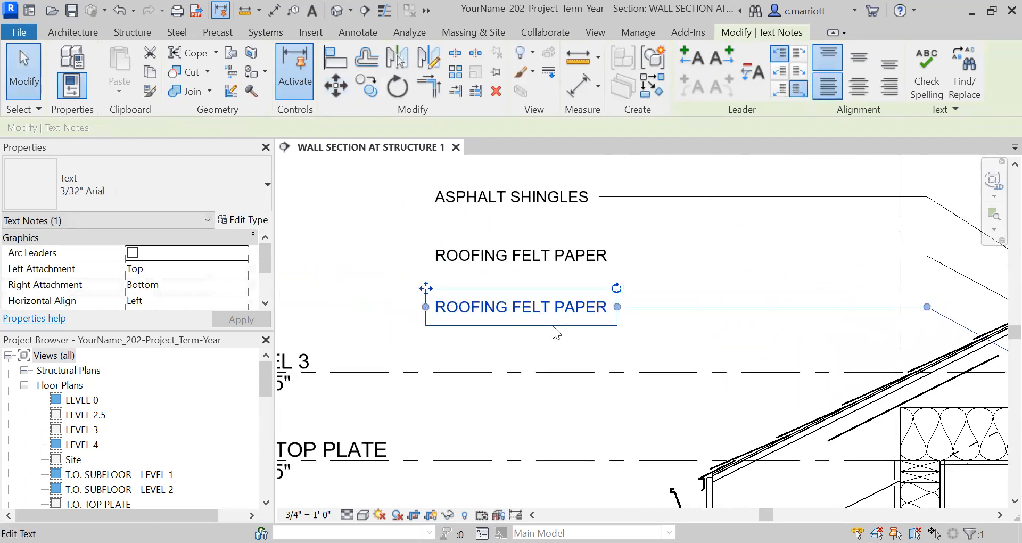
double_click(554, 310)
left_click(604, 308)
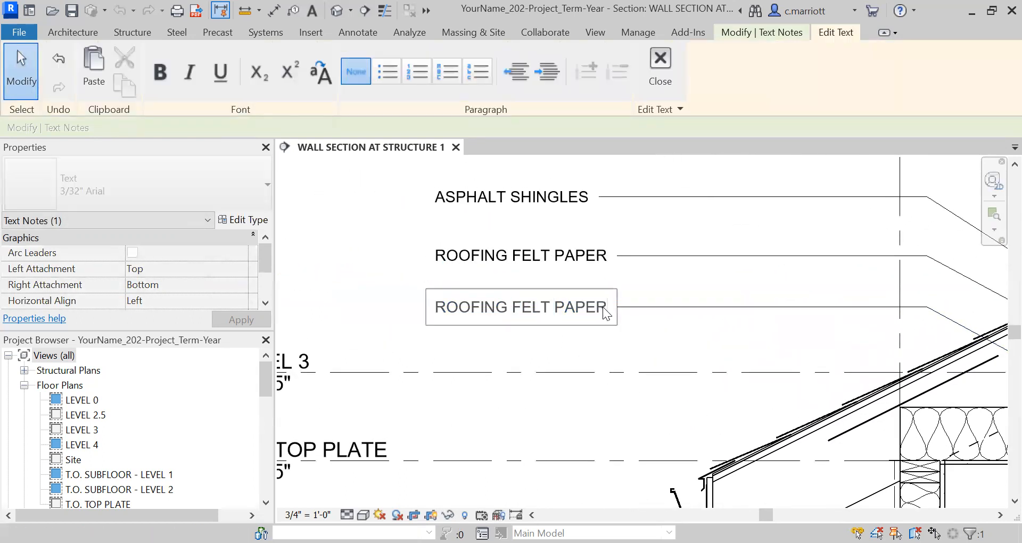
key("ctrl+a")
type("3/4 \" PLAY")
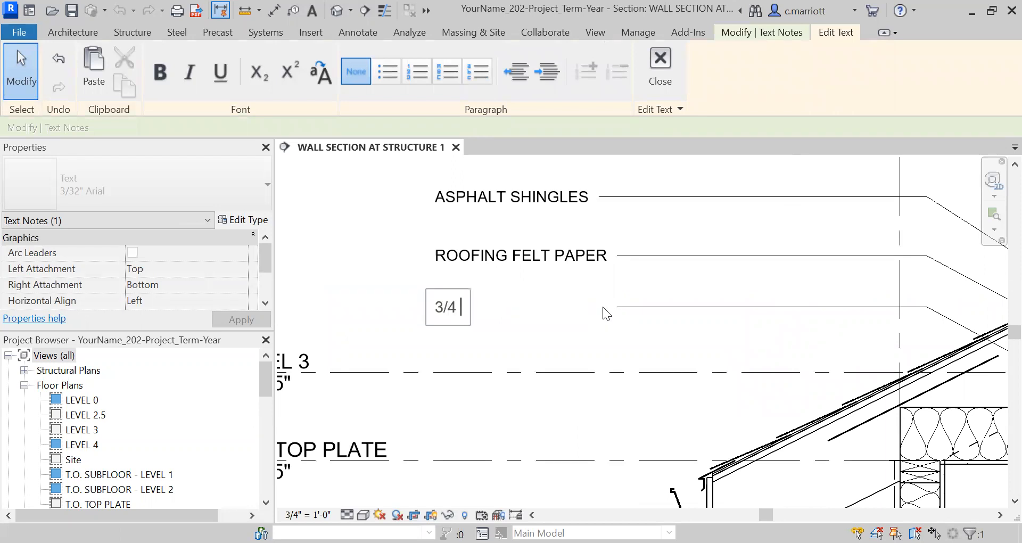
key("BackSpace")
key("BackSpace")
type("Y")
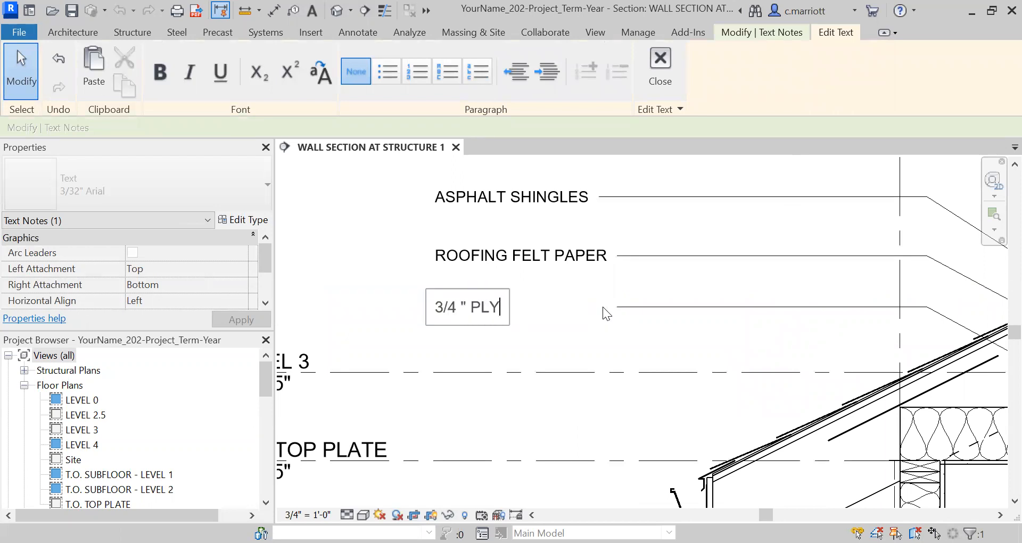
type("WOOD SHEATHIN")
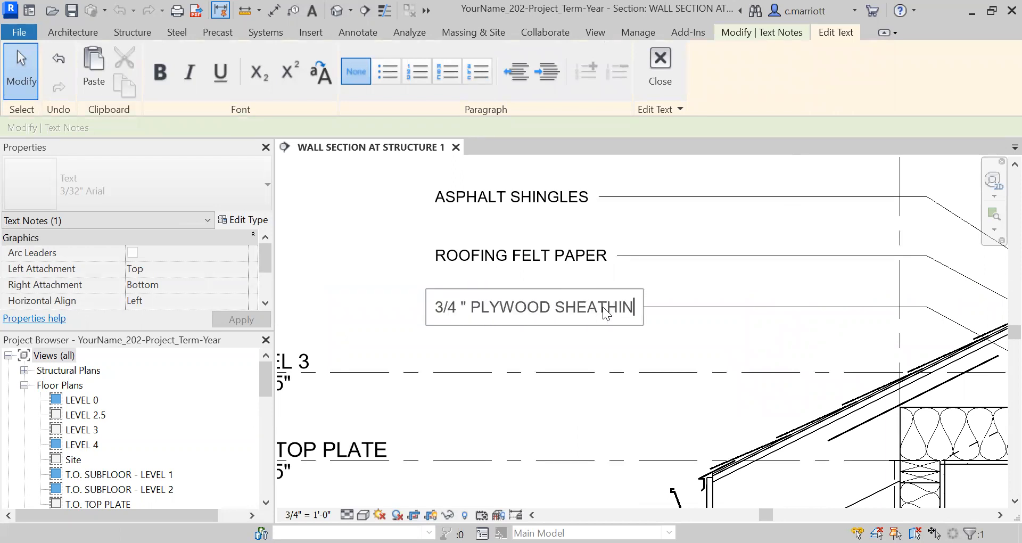
type("G")
left_click(687, 337)
left_click(682, 333)
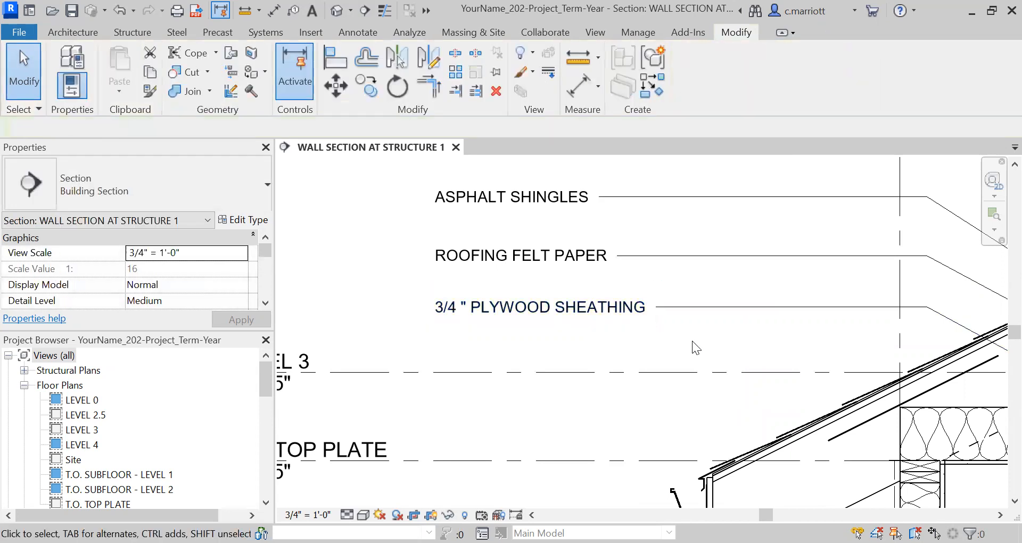
Move the 3/4 " PLYWOOD SHEATHING leader's arrowhead up onto the plywood sheathing layer line
scroll(685, 337, "down", 3)
middle_click_drag(702, 338, 579, 295)
scroll(753, 303, "up", 3)
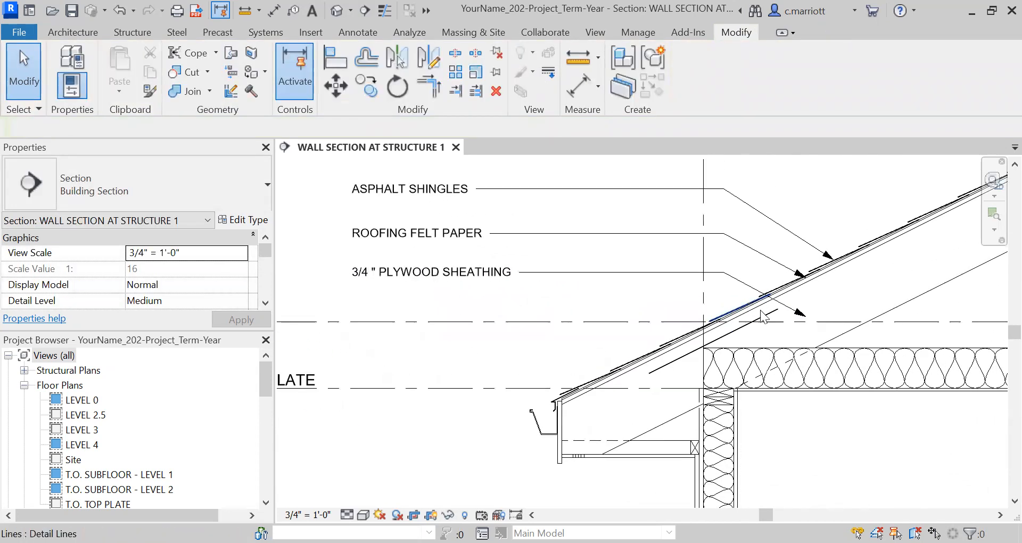
left_click(822, 319)
scroll(822, 318, "up", 2)
left_click_drag(818, 313, 766, 266)
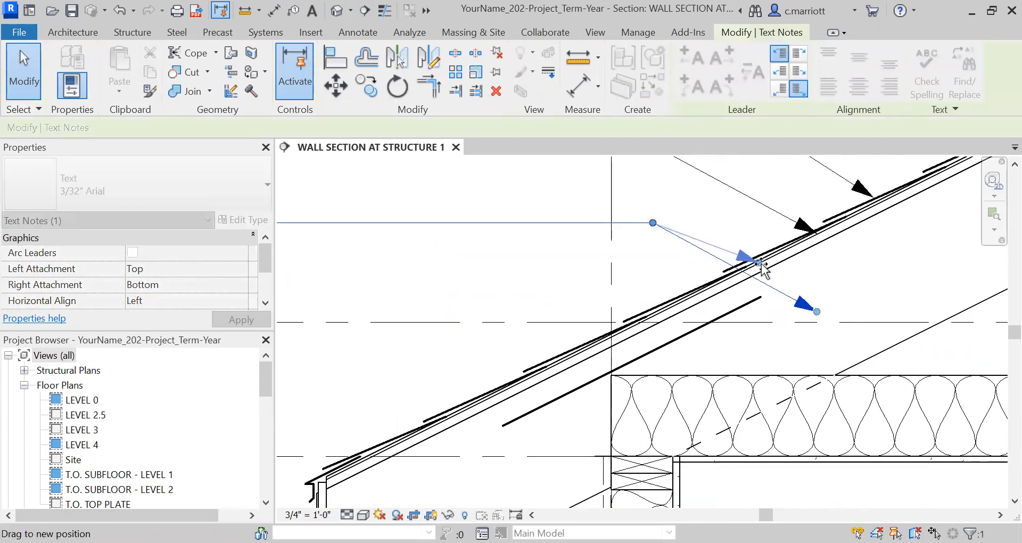
left_click_drag(761, 262, 758, 263)
scroll(660, 289, "down", 1)
left_click_drag(656, 239, 517, 250)
left_click(493, 246)
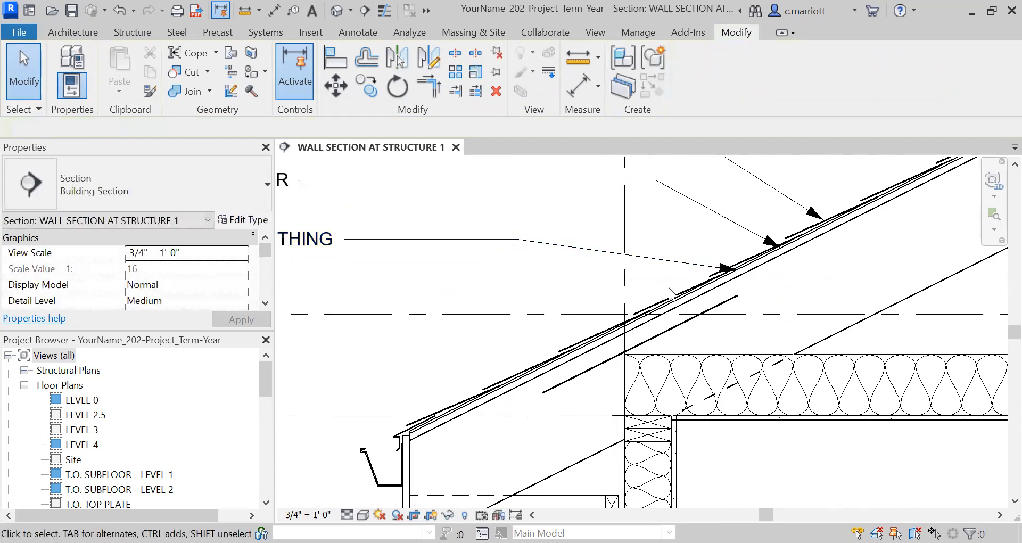
scroll(730, 348, "down", 1)
middle_click_drag(629, 346, 729, 321)
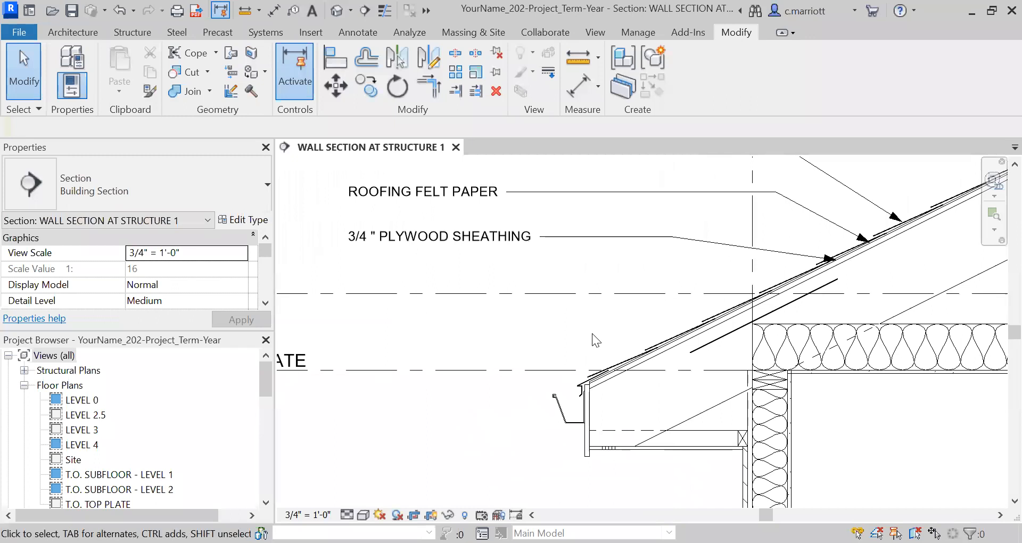
Copy the 3/4 " PLYWOOD SHEATHING note with its leader to a spot just below the original
left_click(409, 241)
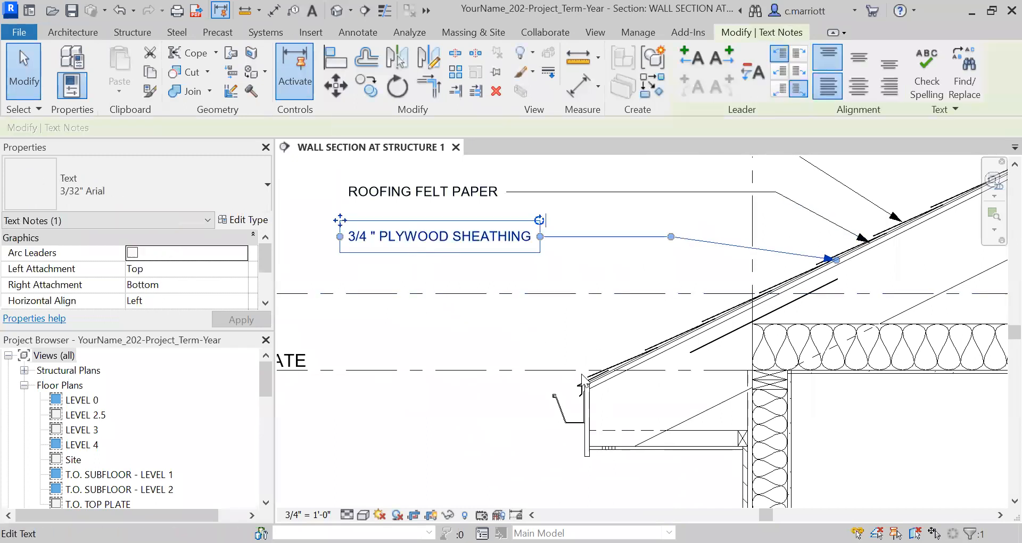
key("c")
key("o")
left_click(375, 319)
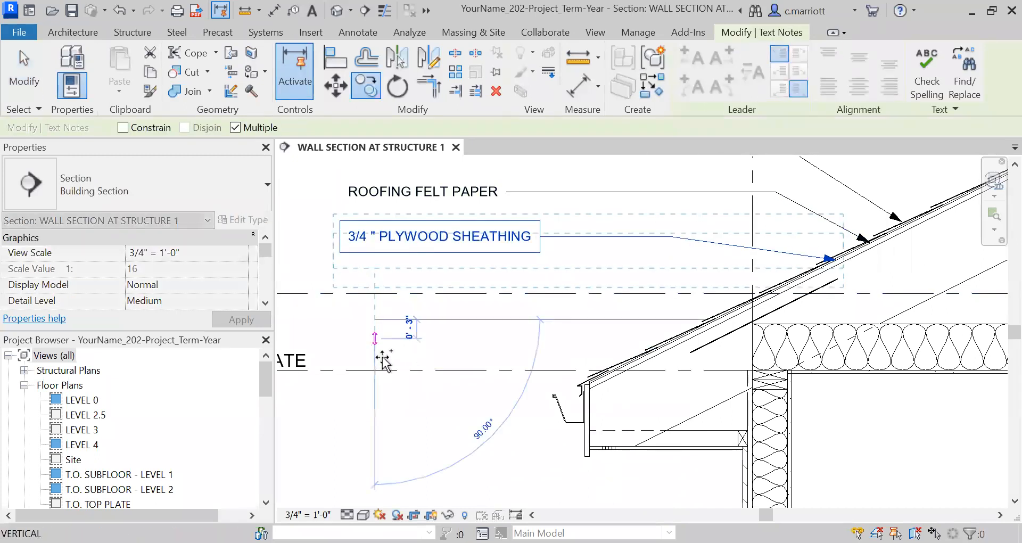
left_click(375, 357)
key("Escape")
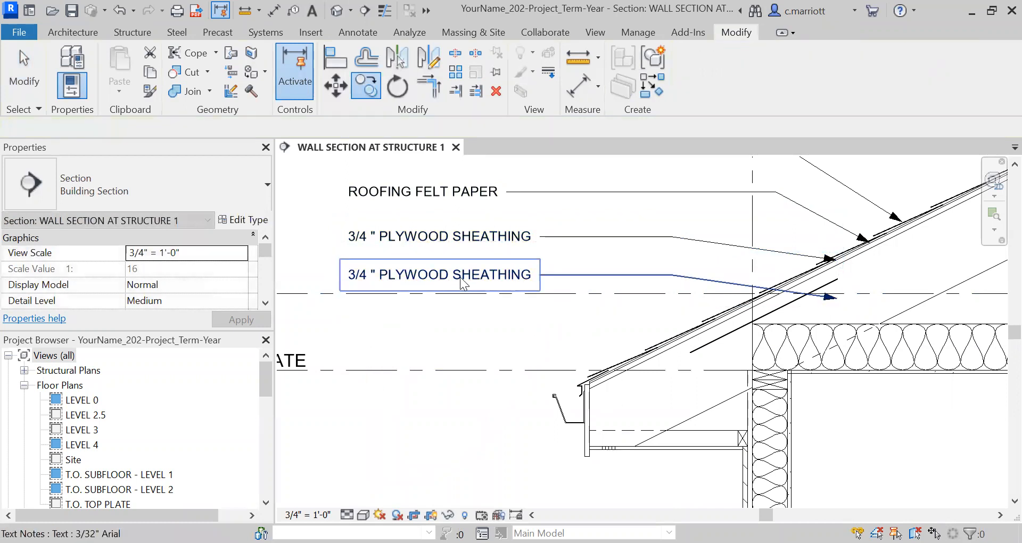
Replace the copied note's text with VENT SPACER
double_click(531, 278)
left_click_drag(532, 278, 342, 285)
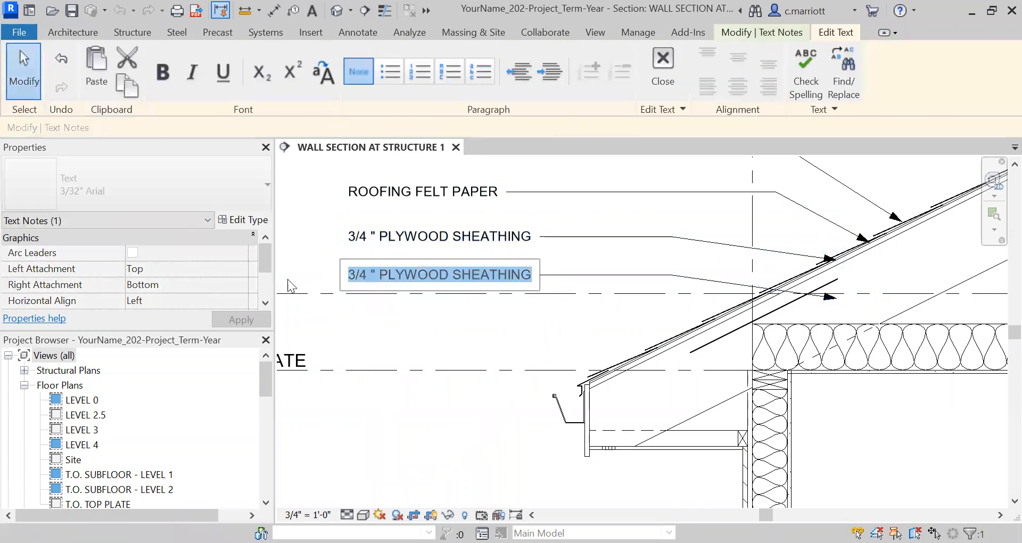
type("VENT SPACER")
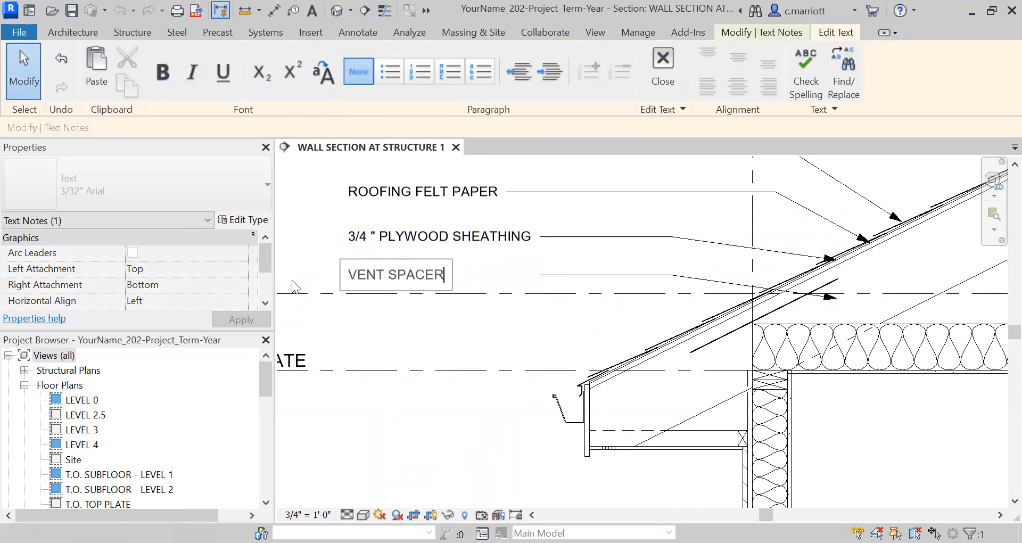
left_click(492, 258)
key("Escape")
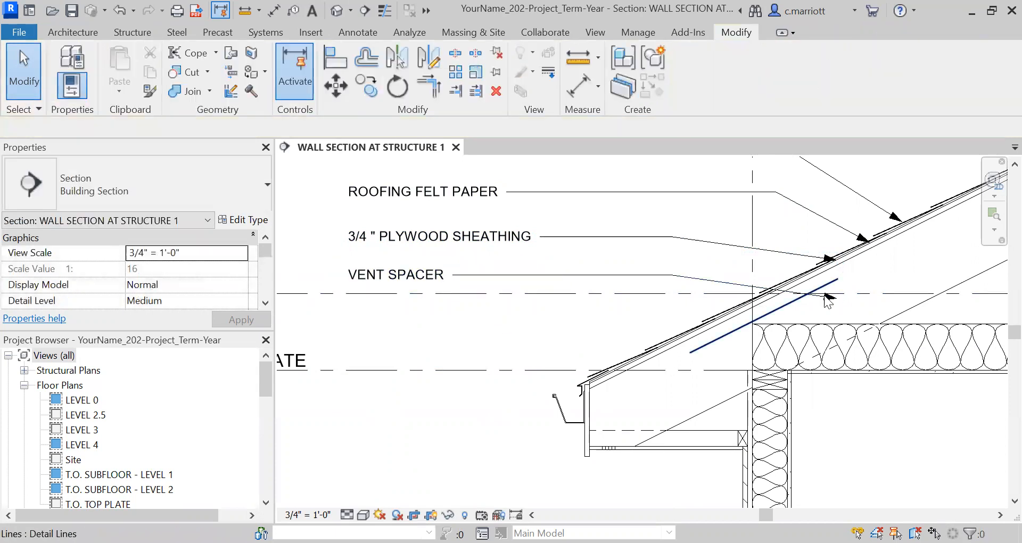
Move the VENT SPACER leader's arrowhead onto the vent spacer layer in the roof
scroll(828, 300, "up", 2)
left_click(826, 300)
scroll(831, 298, "up", 3)
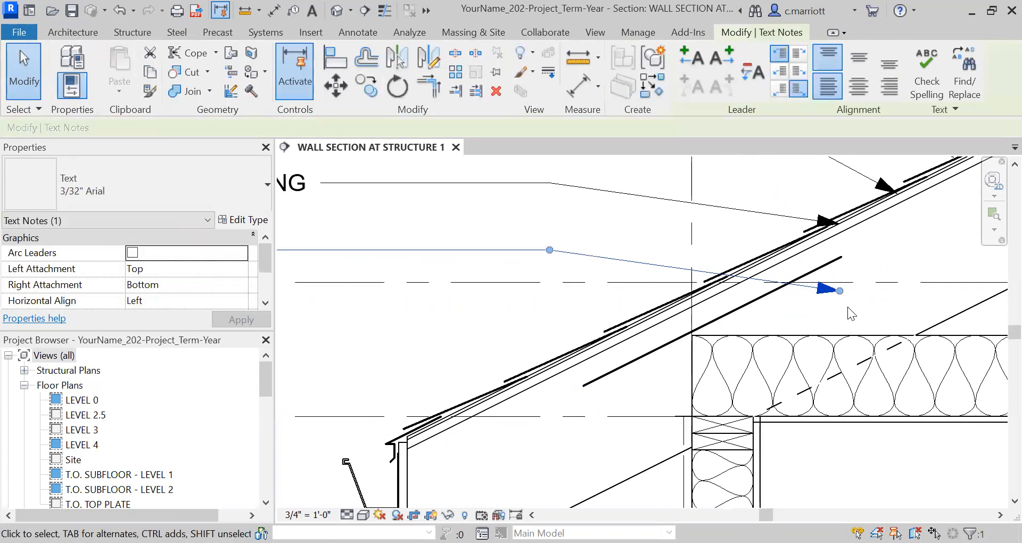
left_click_drag(832, 274, 568, 336)
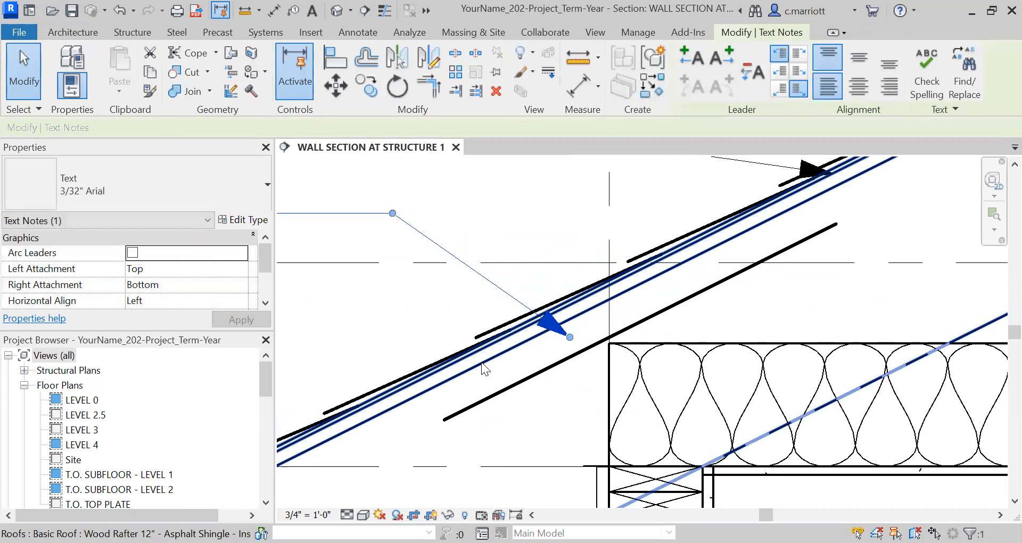
left_click(573, 355)
key("Escape")
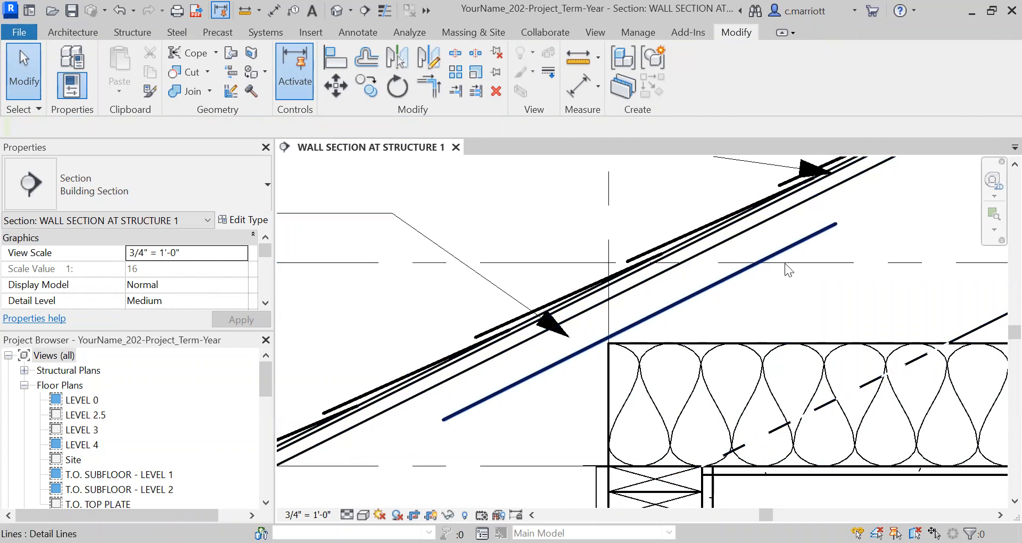
Examine the annotated eave and its roof layer leaders at different zoom levels
scroll(592, 268, "down", 2)
middle_click_drag(607, 357, 716, 375)
scroll(524, 348, "down", 4)
middle_click_drag(503, 347, 591, 320)
scroll(472, 284, "up", 3)
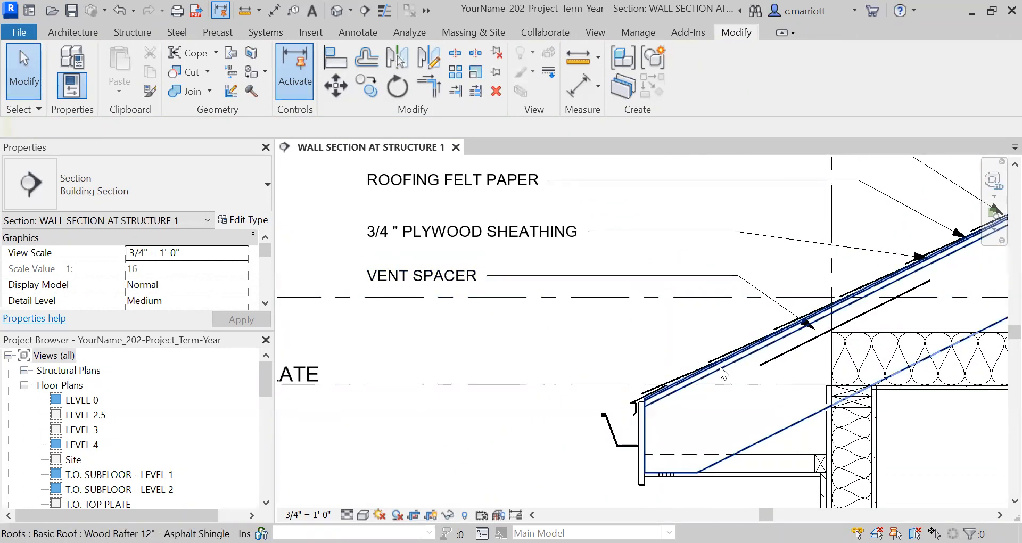
scroll(732, 373, "up", 1)
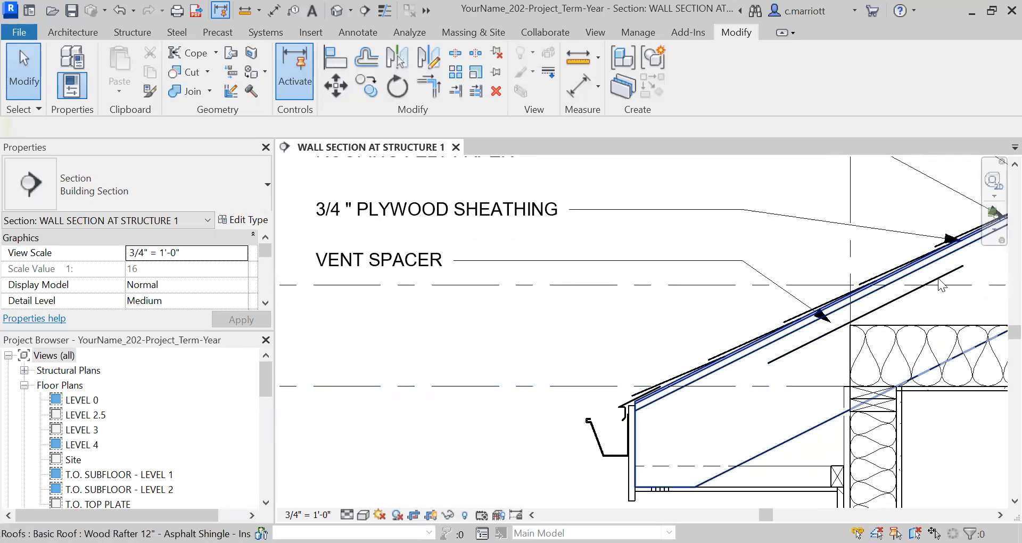
scroll(596, 384, "down", 1)
scroll(594, 383, "up", 1)
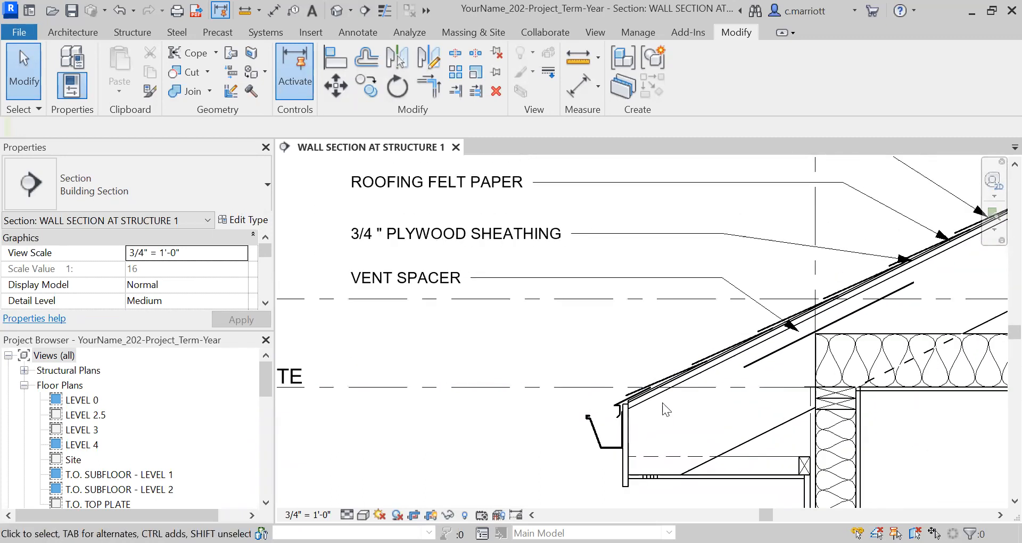
scroll(745, 383, "down", 3)
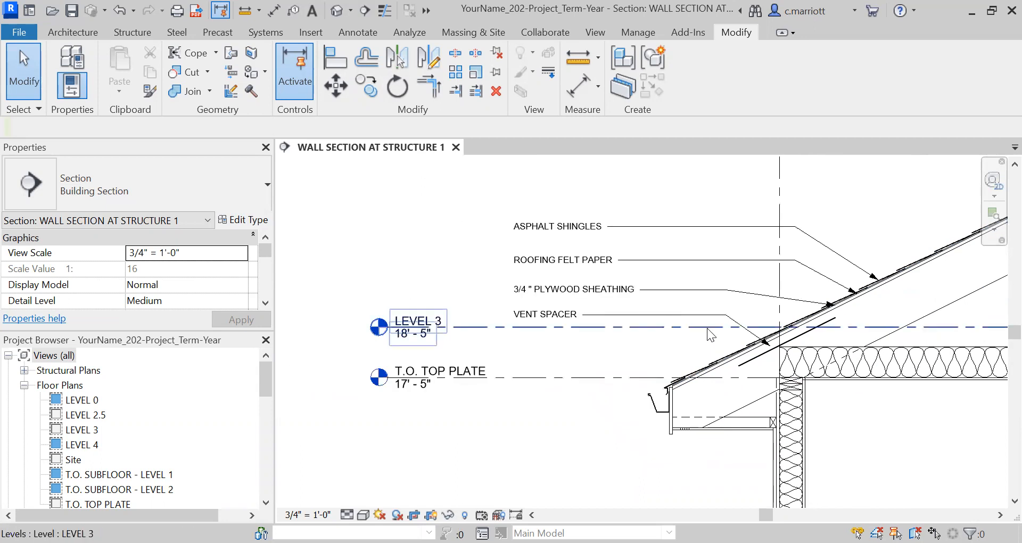
middle_click_drag(726, 383, 508, 395)
scroll(543, 382, "up", 3)
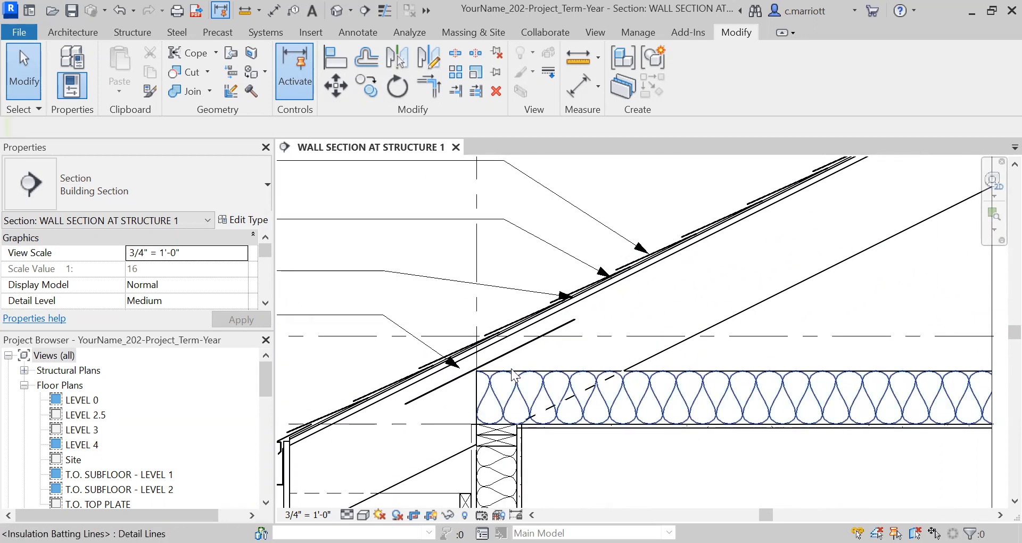
scroll(662, 307, "down", 7)
middle_click_drag(633, 355, 580, 393)
scroll(493, 306, "up", 1)
Move the ASPHALT SHINGLES note together with its leader upward
left_click(388, 288)
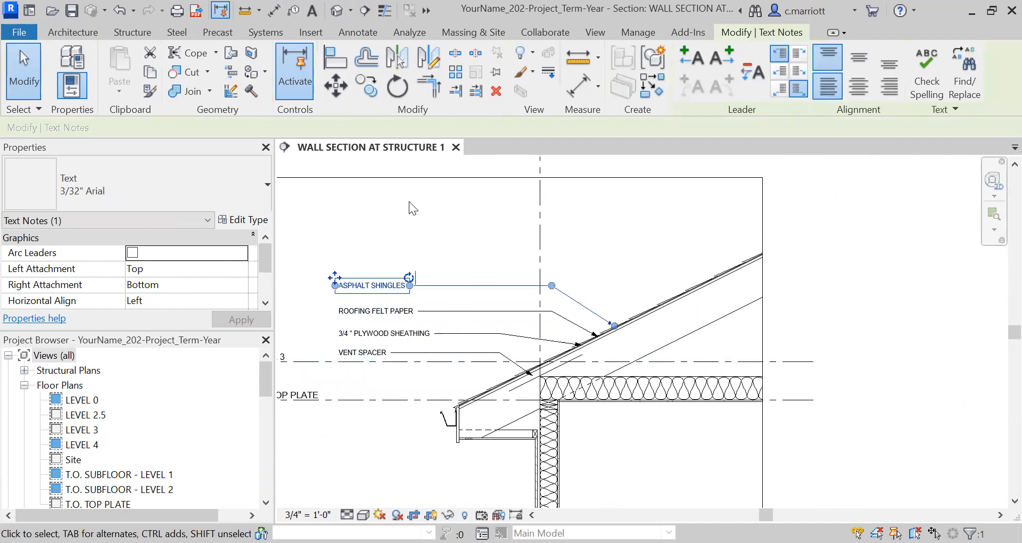
key("m")
key("v")
left_click(411, 257)
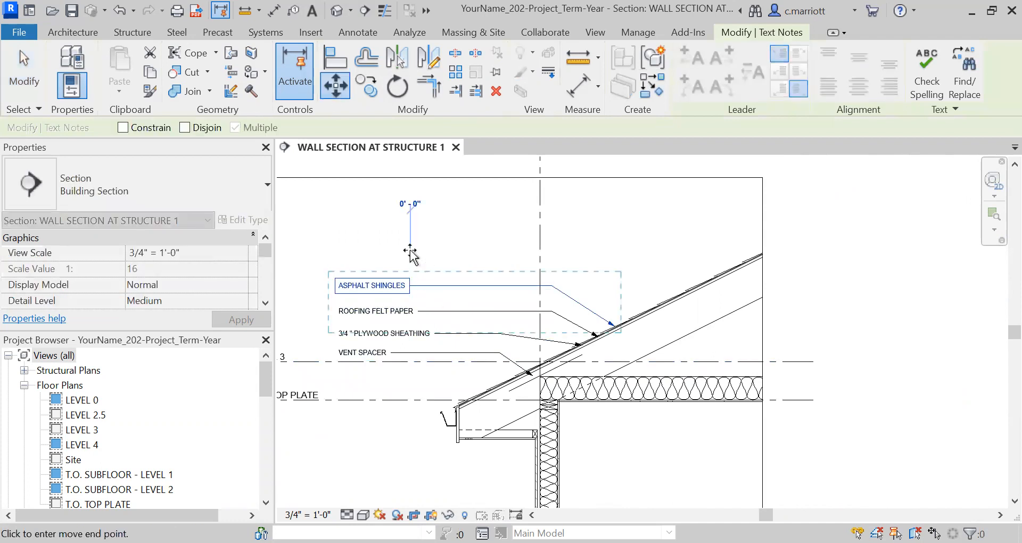
left_click(410, 230)
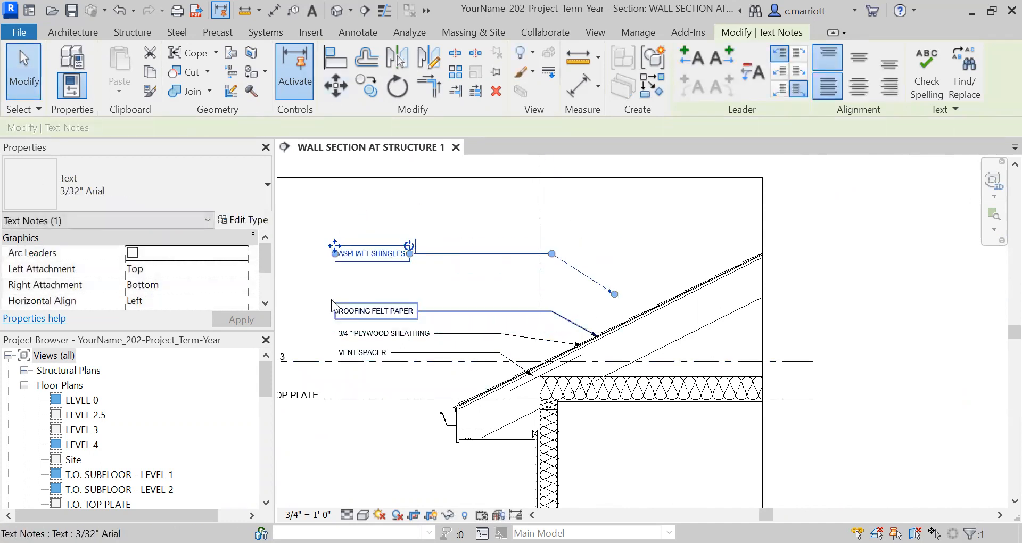
scroll(335, 302, "up", 2)
scroll(669, 286, "up", 2)
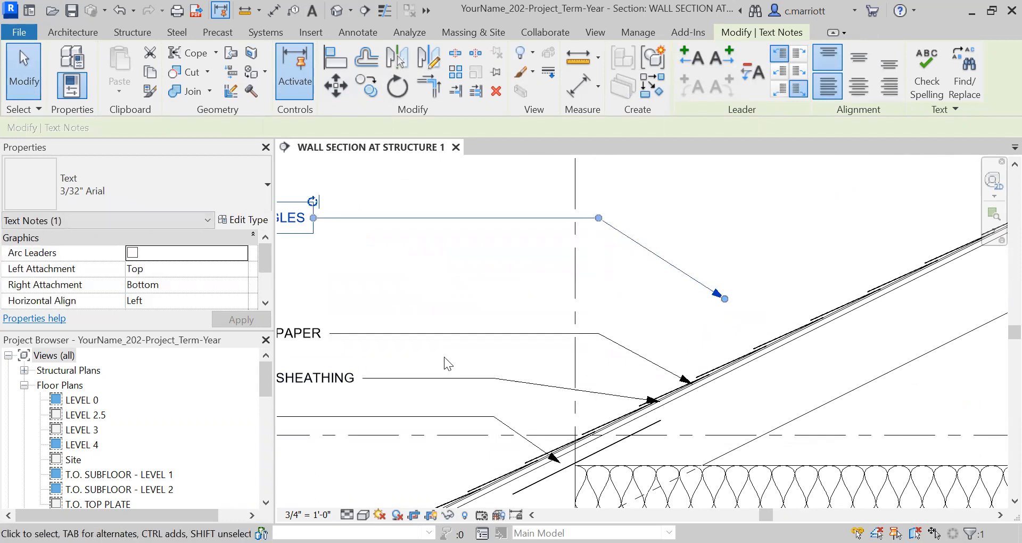
scroll(366, 274, "down", 1)
middle_click_drag(446, 300, 542, 288)
key("Escape")
key("m")
key("a")
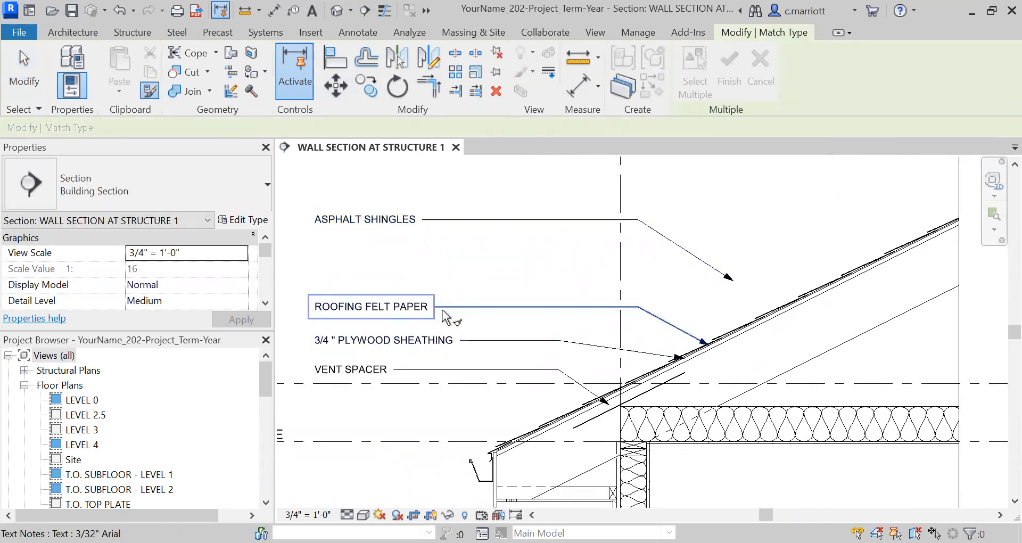
key("Escape")
Move the ROOFING FELT PAPER note together with its leader upward
left_click(480, 305)
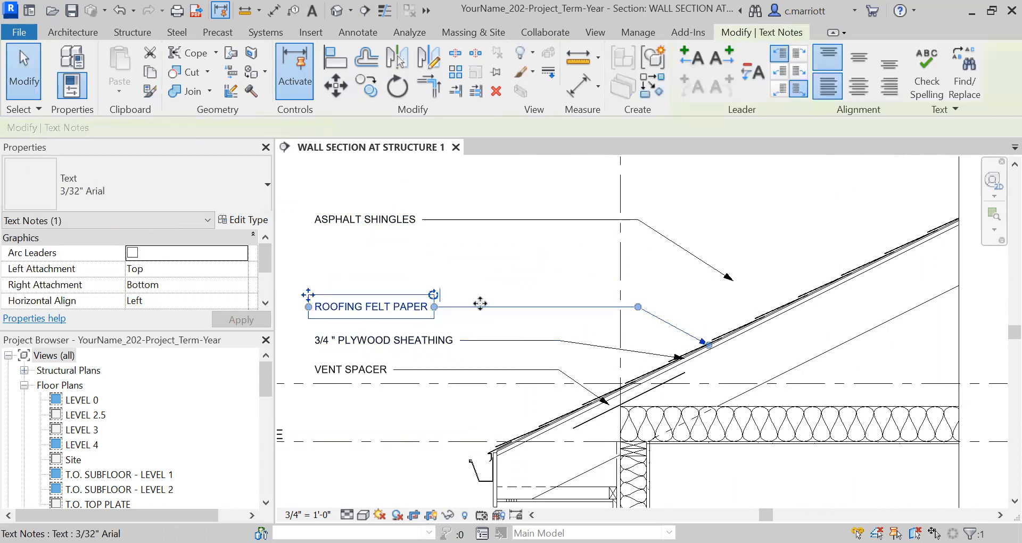
left_click(335, 85)
left_click(373, 273)
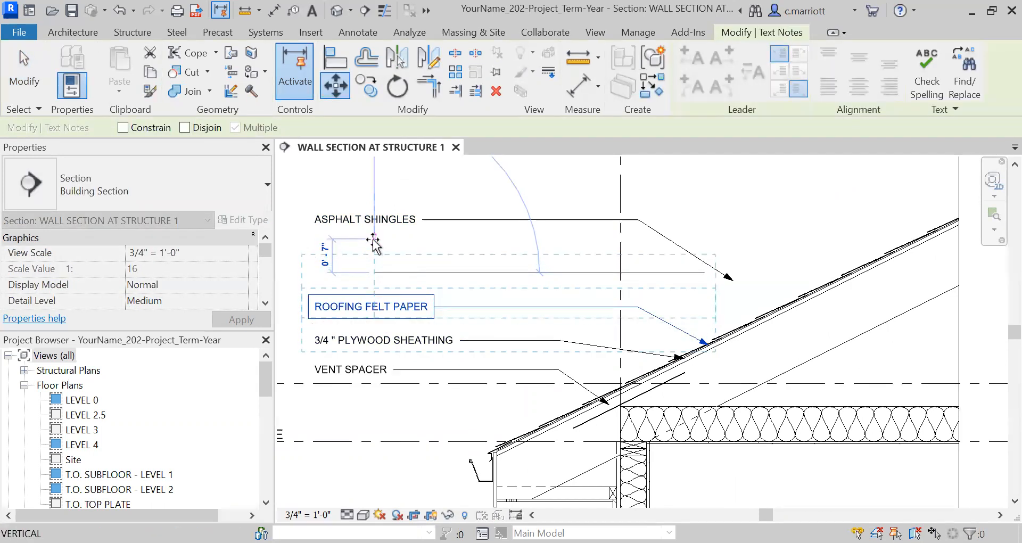
left_click(374, 240)
Move the 3/4" PLYWOOD SHEATHING note together with its leader upward
left_click(400, 344)
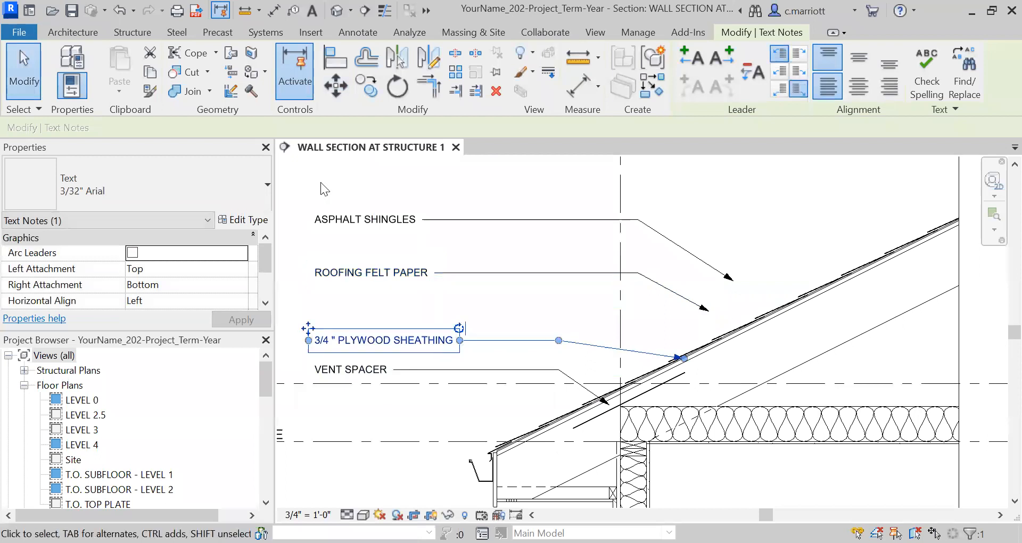
left_click(335, 87)
left_click(294, 298)
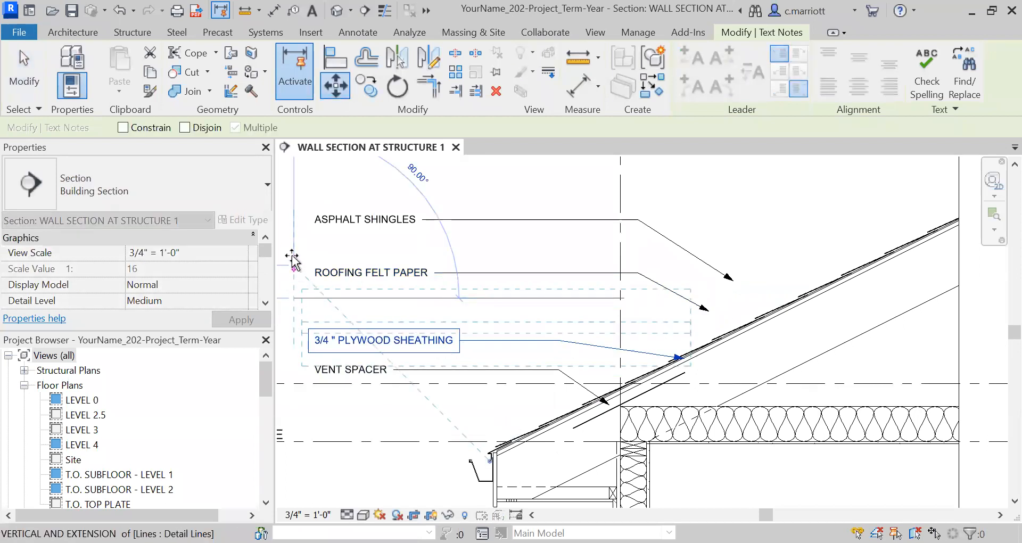
left_click(291, 255)
scroll(445, 294, "up", 1)
left_click(544, 329)
scroll(540, 327, "down", 1)
middle_click_drag(496, 304, 508, 256)
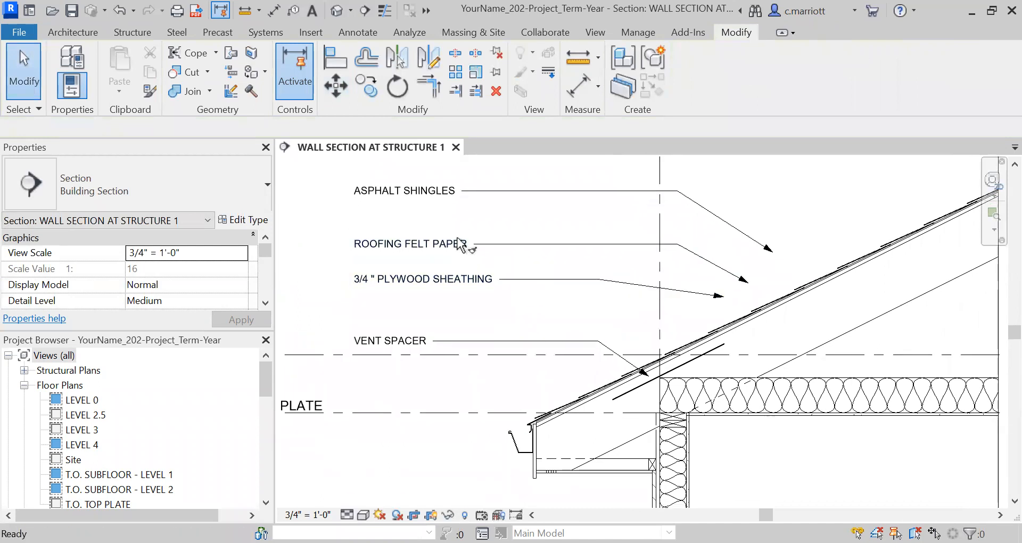
key("m")
key("a")
key("Escape")
Move the ROOFING FELT PAPER and 3/4" PLYWOOD SHEATHING notes with their leaders slightly upward
left_click_drag(504, 222, 412, 307)
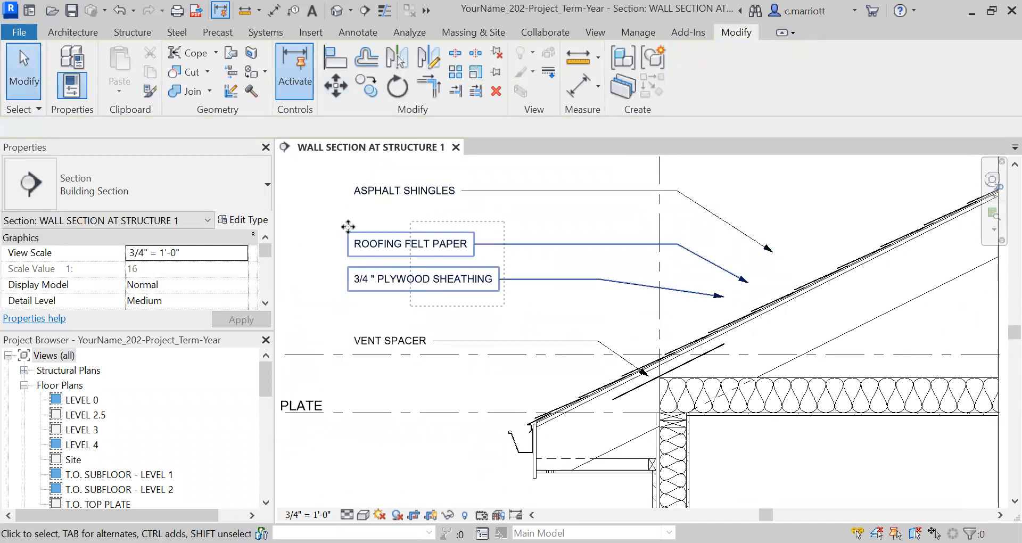
left_click(345, 91)
left_click(303, 268)
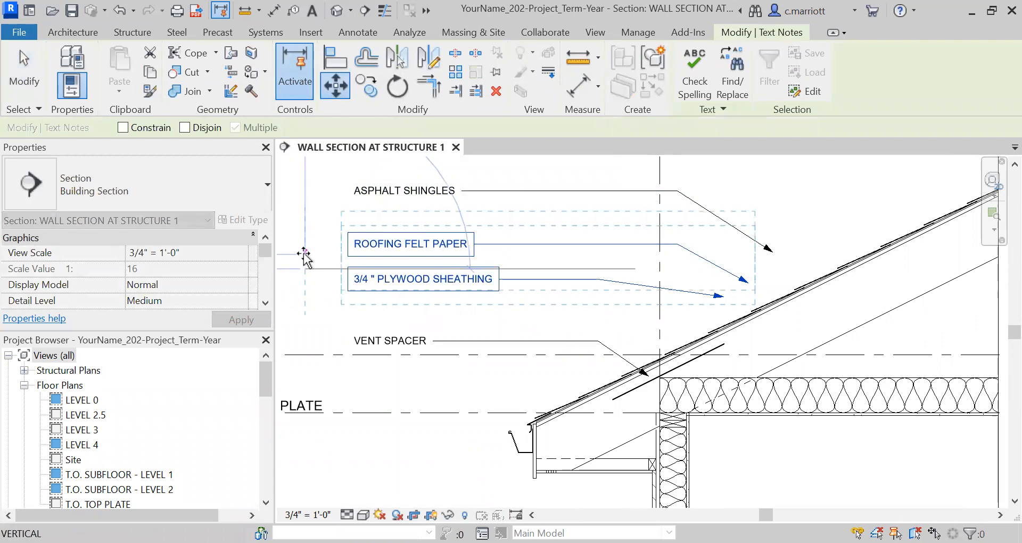
left_click(304, 253)
Copy the 3/4" PLYWOOD SHEATHING note with its leader twice, stacking the copies below the original
scroll(412, 314, "up", 1)
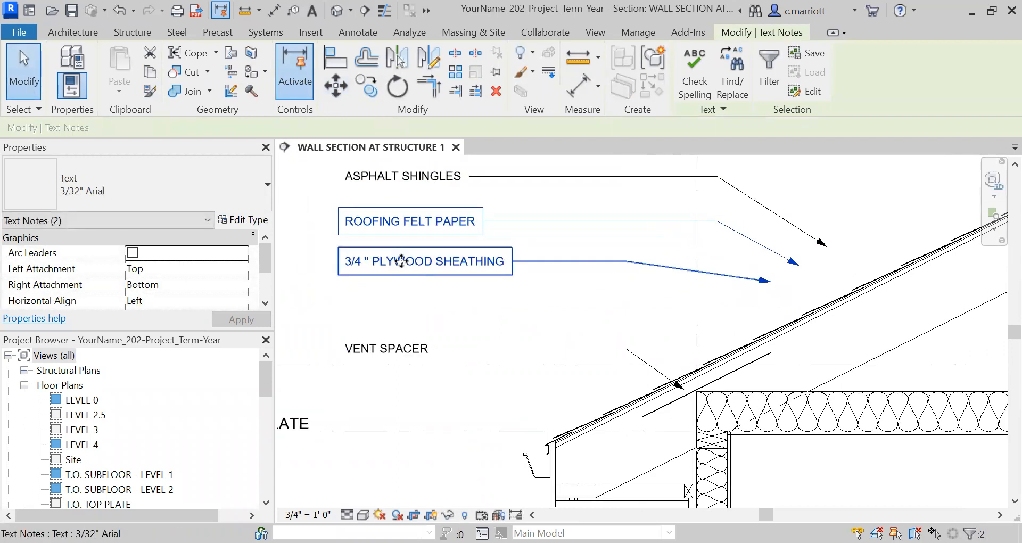
left_click(310, 264)
left_click(372, 262)
left_click(366, 85)
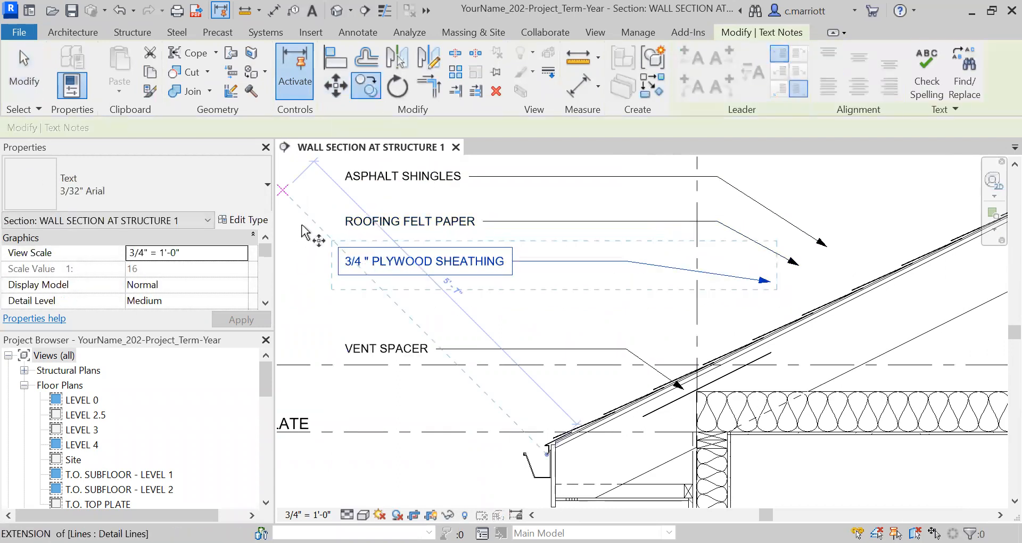
left_click(296, 230)
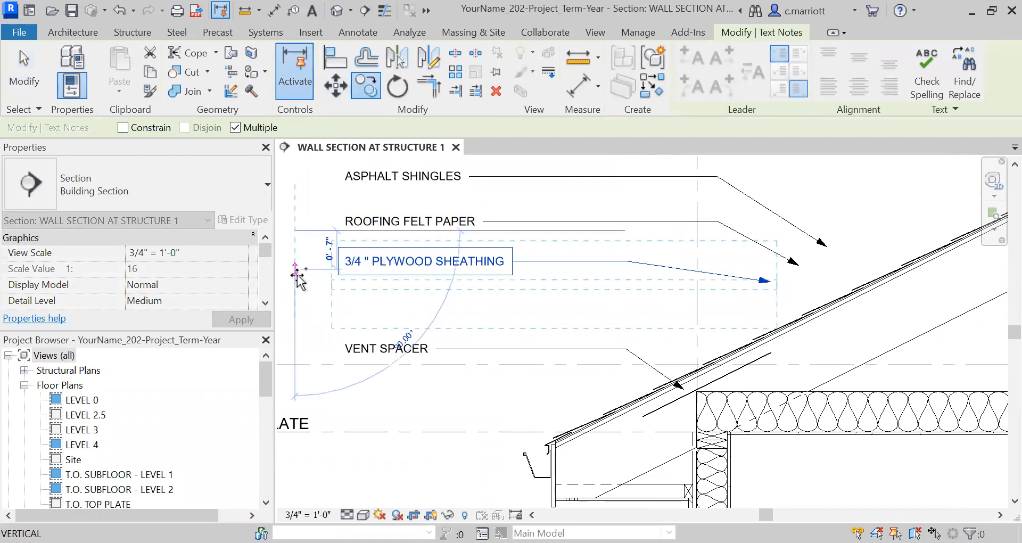
left_click(297, 270)
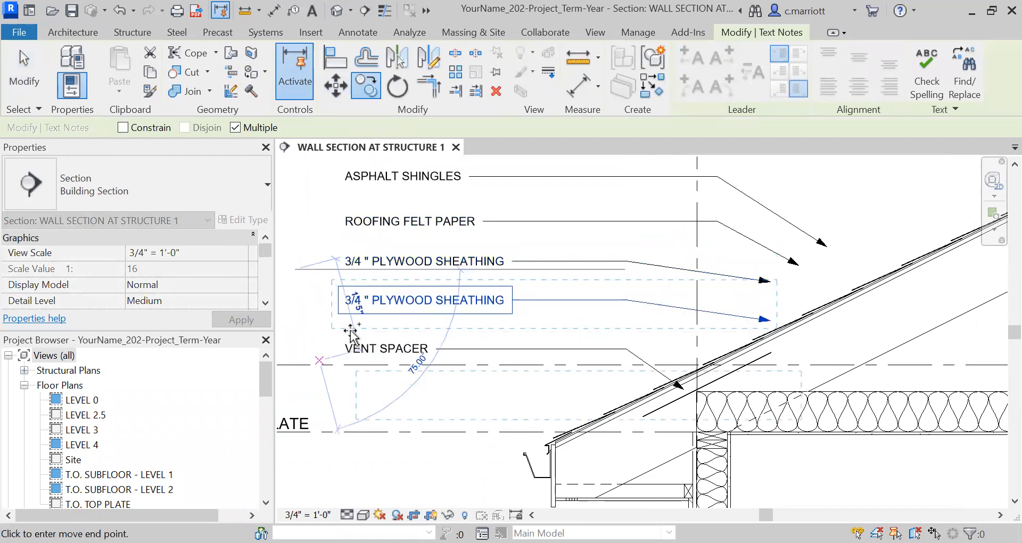
left_click(294, 312)
key("Escape")
key("Escape")
Reposition the lowest plywood sheathing copy above VENT SPACER and point its leader arrowhead onto a lower roof layer
scroll(426, 349, "up", 2)
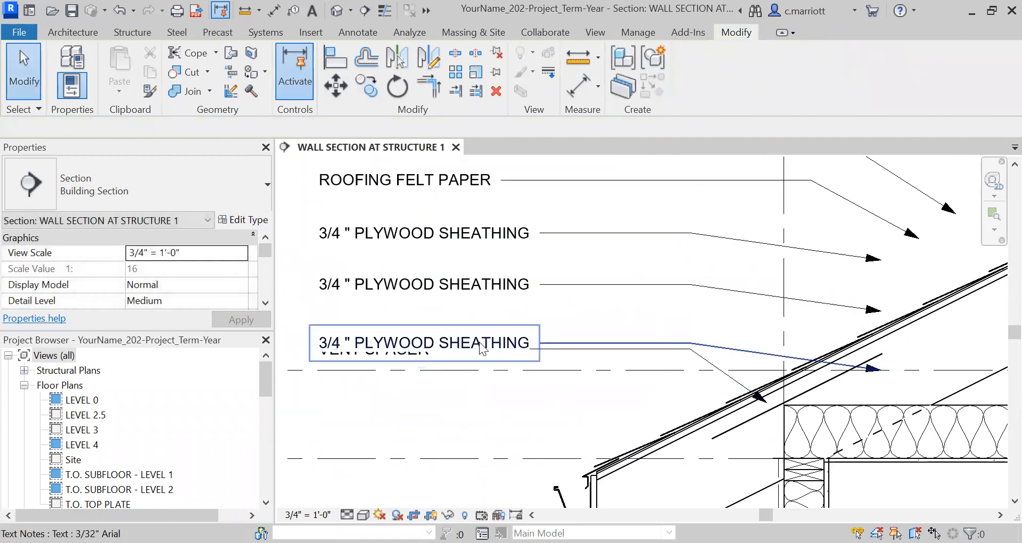
left_click(479, 343)
left_click(333, 90)
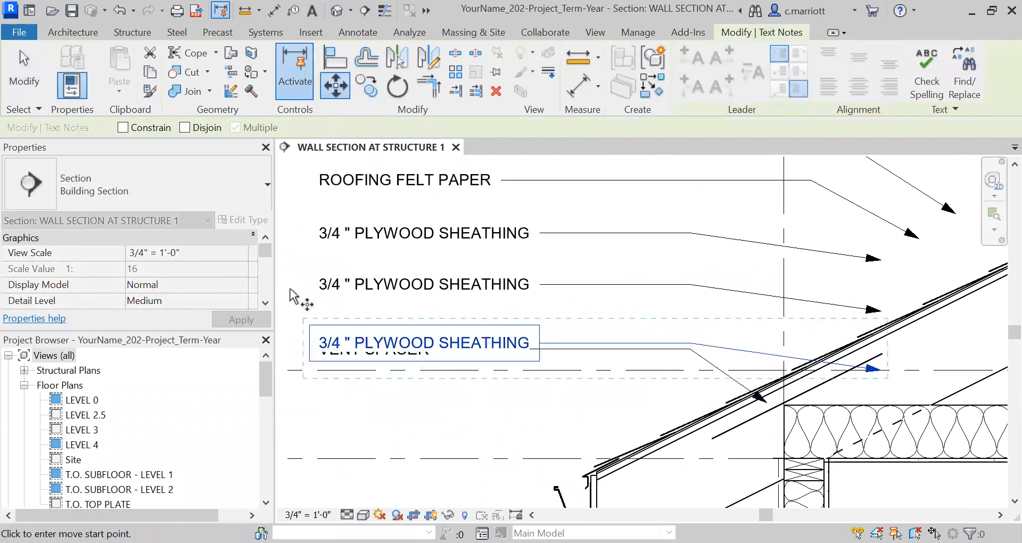
left_click(290, 260)
scroll(427, 396, "down", 3)
middle_click_drag(625, 370, 530, 322)
scroll(612, 341, "up", 3)
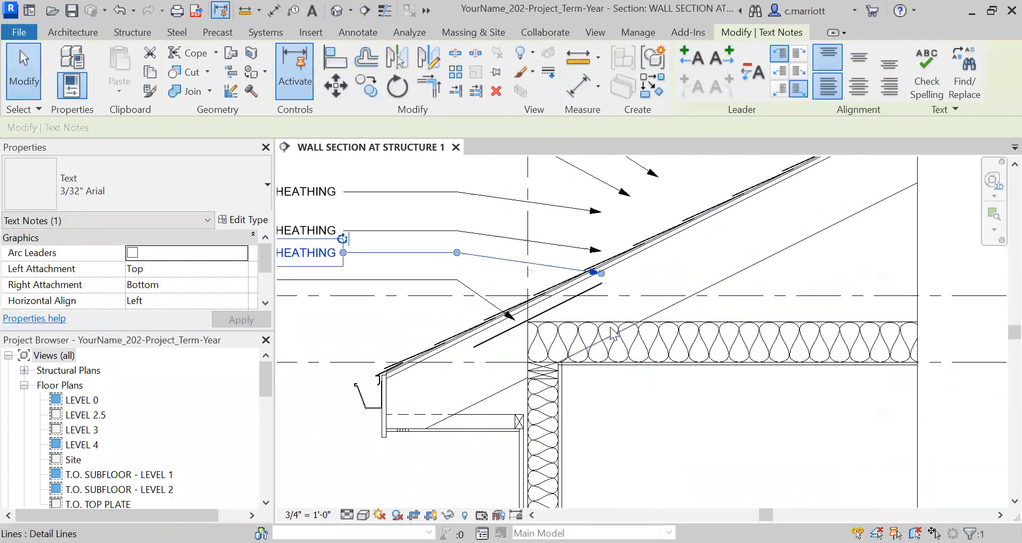
scroll(611, 363, "down", 2)
scroll(592, 344, "up", 1)
scroll(609, 346, "down", 2)
middle_click_drag(637, 368, 743, 441)
scroll(504, 292, "up", 2)
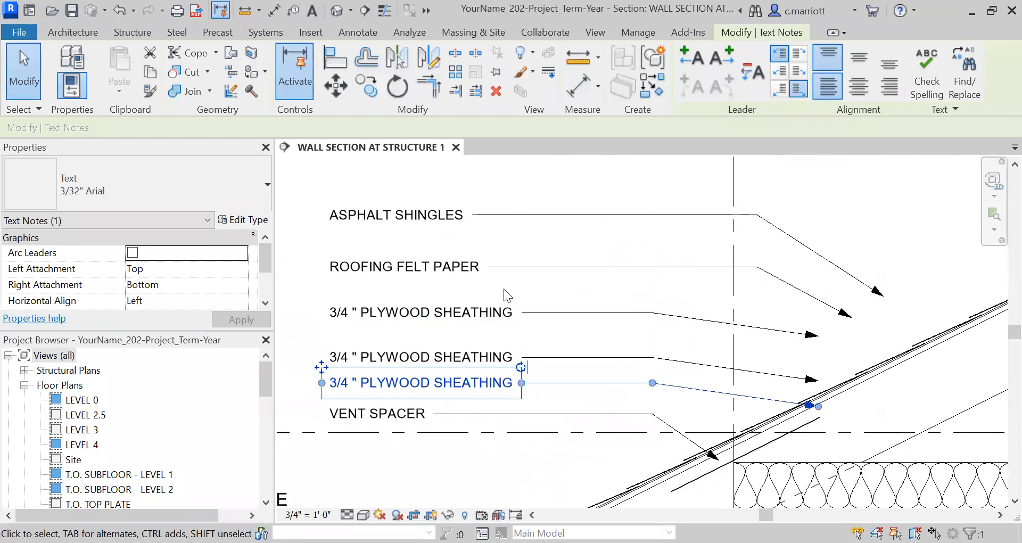
left_click(297, 239)
key("m")
key("a")
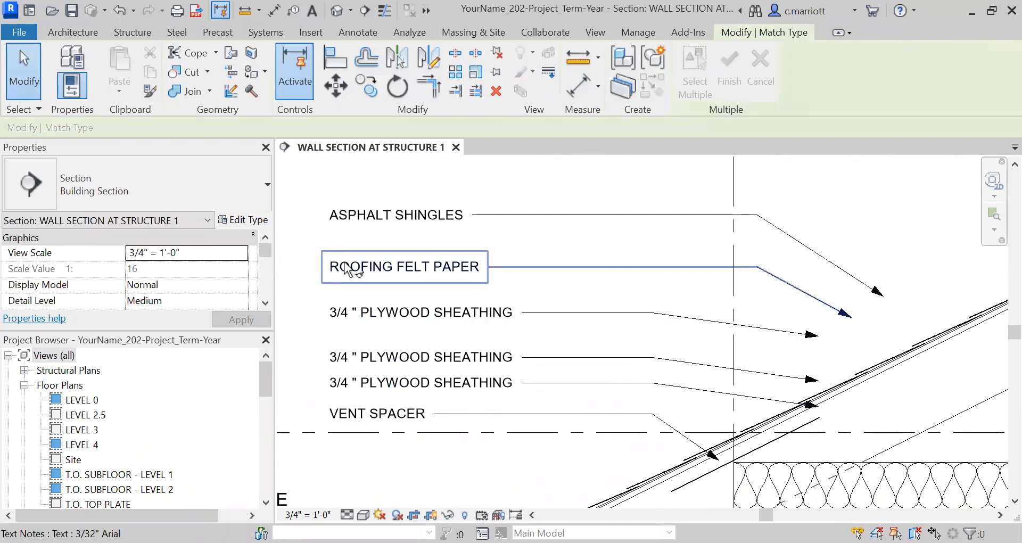
key("Escape")
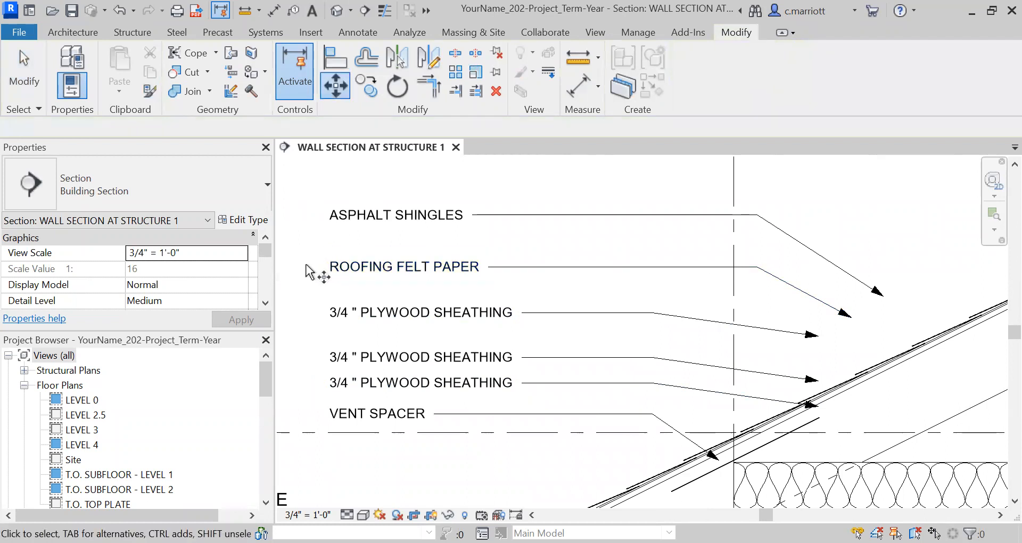
Move the roofing felt note and the three plywood sheathing notes together slightly upward
left_click_drag(397, 243, 311, 397)
left_click(336, 85)
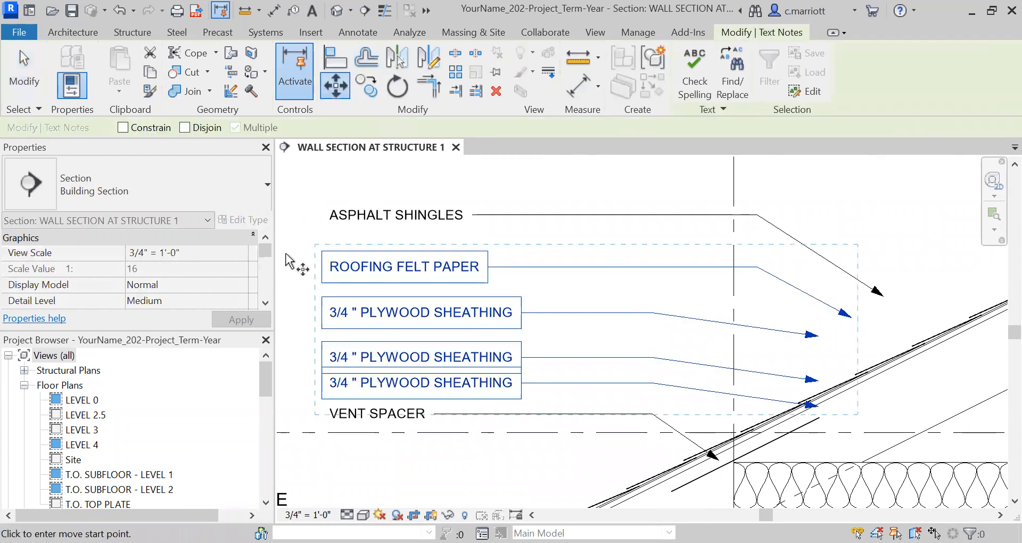
left_click(285, 241)
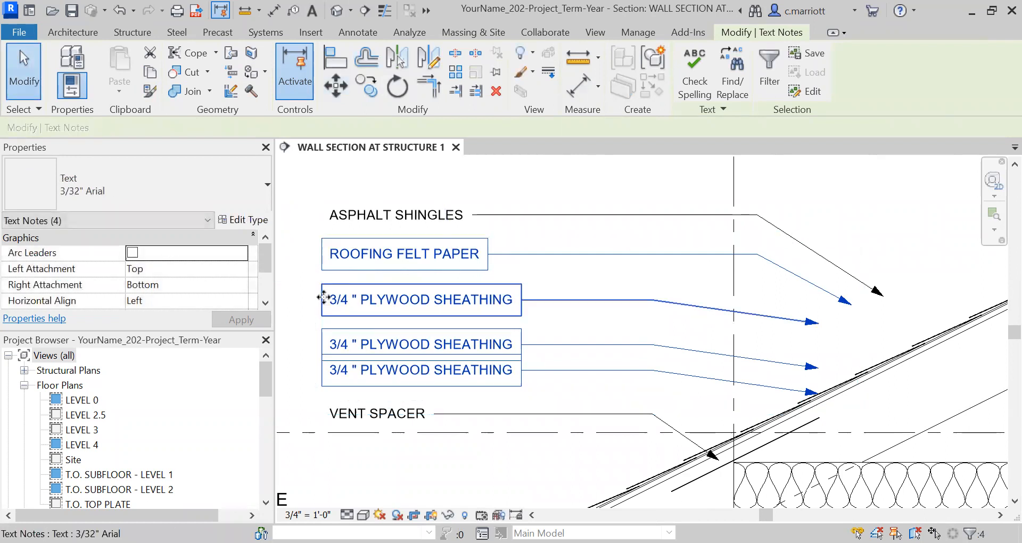
left_click(294, 298)
Nudge the first plywood sheathing note with its leader slightly upward
left_click(364, 255)
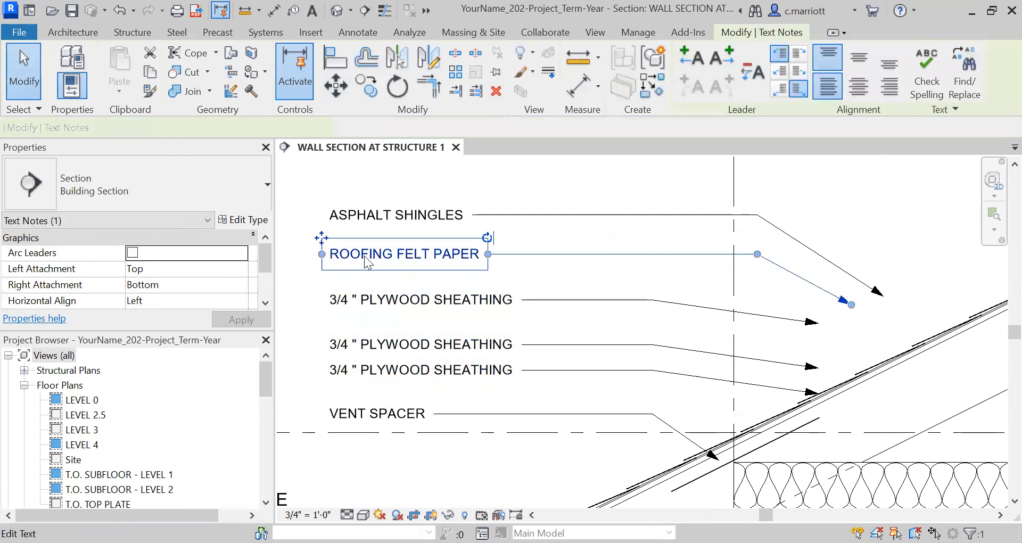
left_click(368, 294)
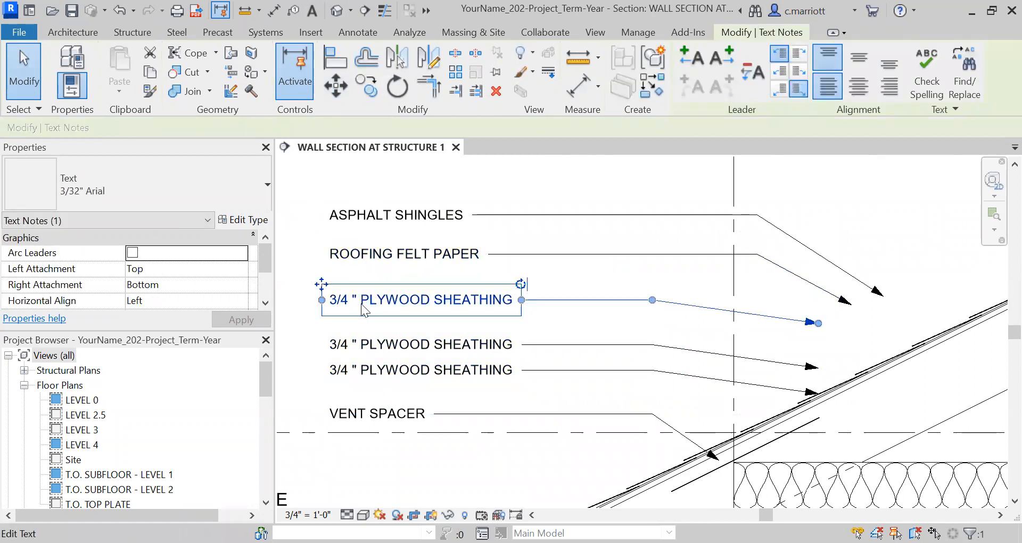
left_click(335, 85)
left_click(291, 283)
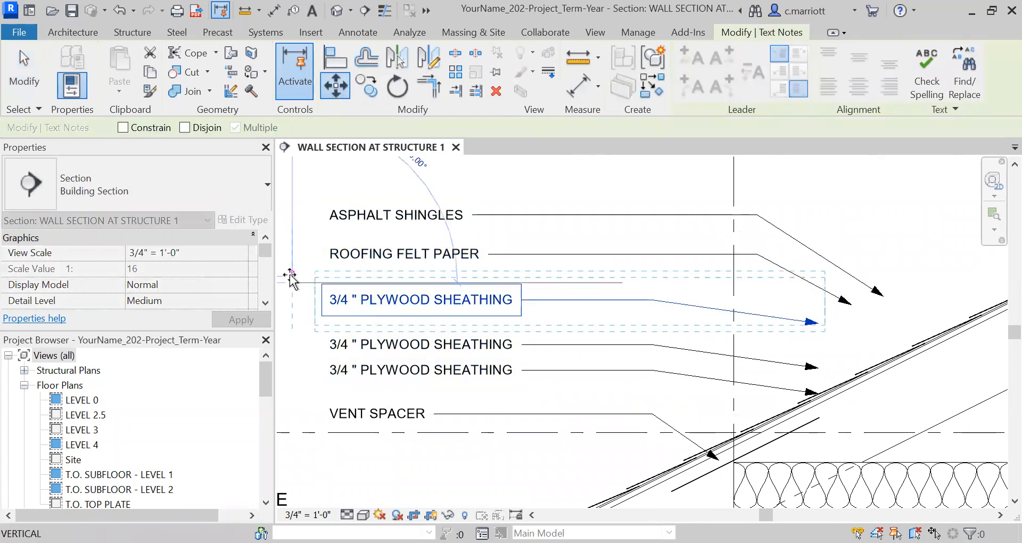
left_click(291, 276)
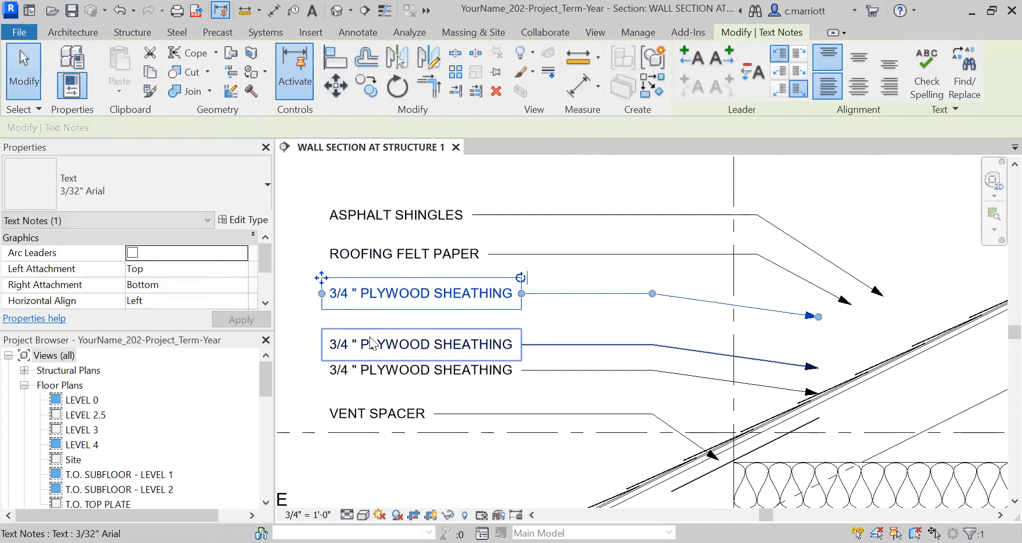
Inspect the plywood sheathing leaders' arrowheads on the roof layers at close zoom
double_click(392, 343)
scroll(664, 347, "down", 2)
middle_click_drag(664, 348, 564, 293)
left_click(797, 316)
scroll(806, 296, "up", 4)
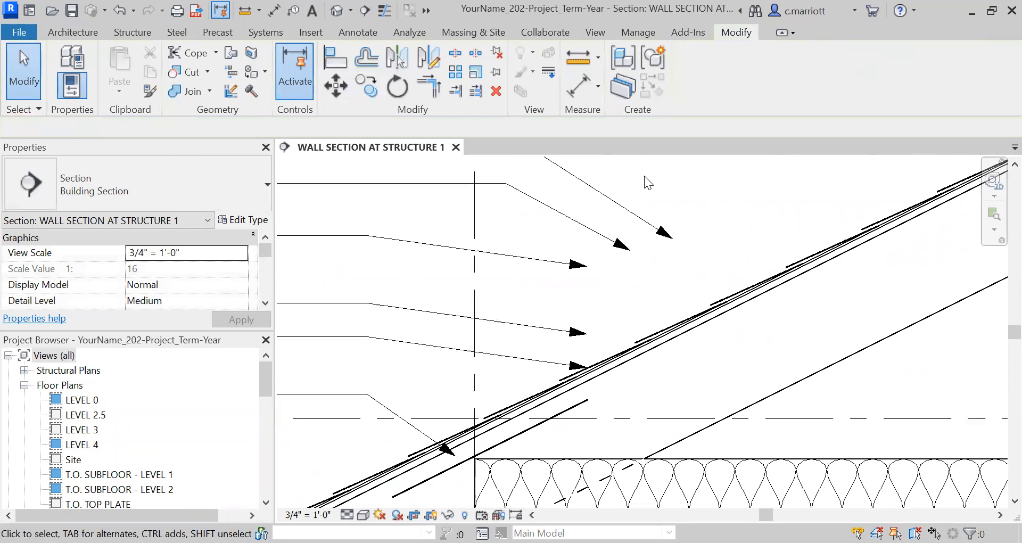
left_click(803, 381)
key("Escape")
key("Escape")
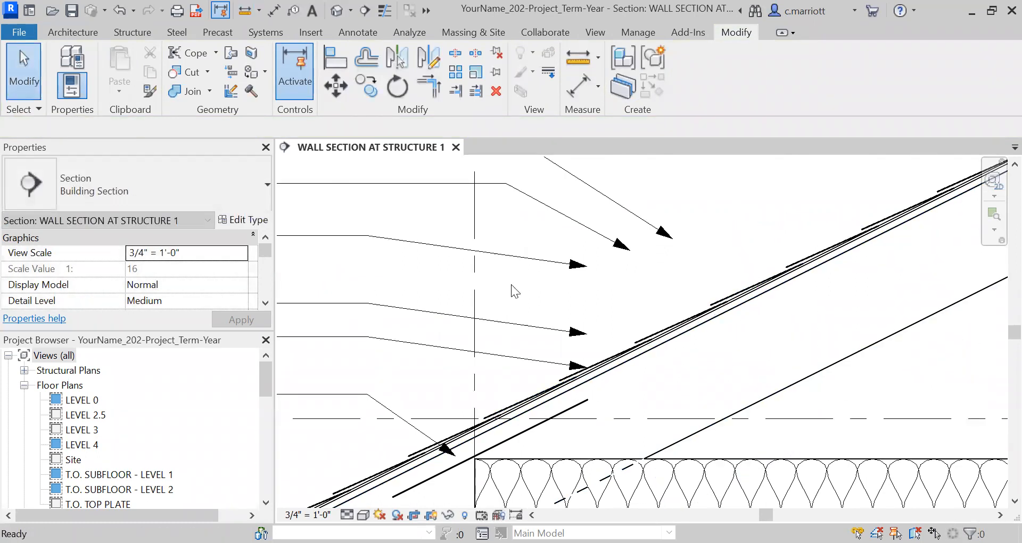
scroll(650, 346, "down", 3)
scroll(532, 340, "up", 5)
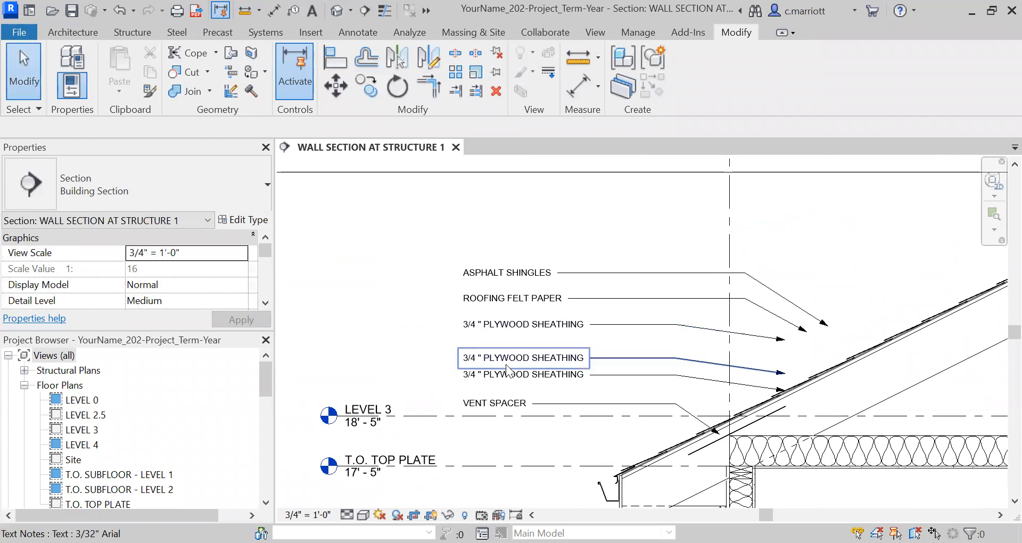
Replace the second plywood sheathing note's text with 2x12s @ 16" O.C
middle_click_drag(538, 343, 488, 279)
double_click(445, 318)
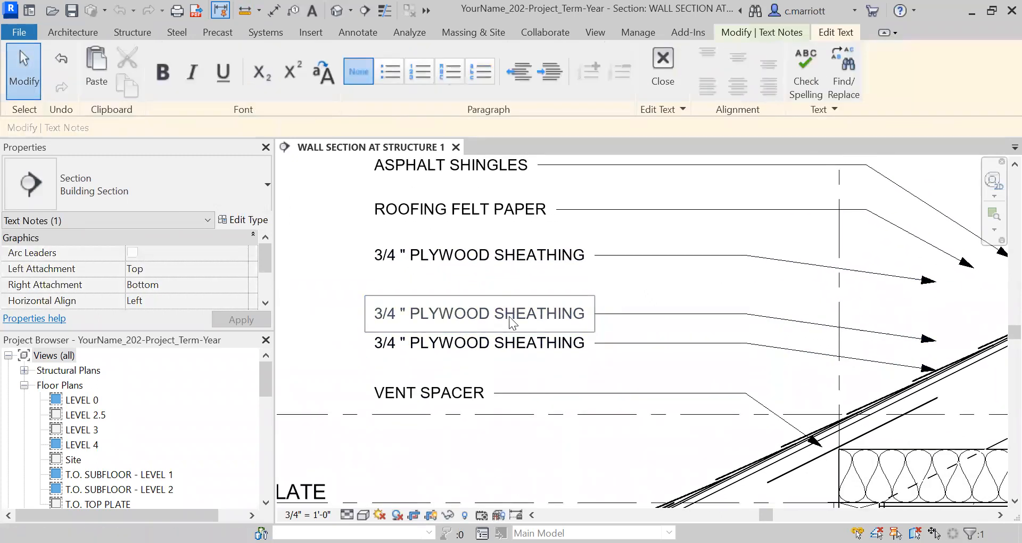
key("ctrl+a")
type("2 X")
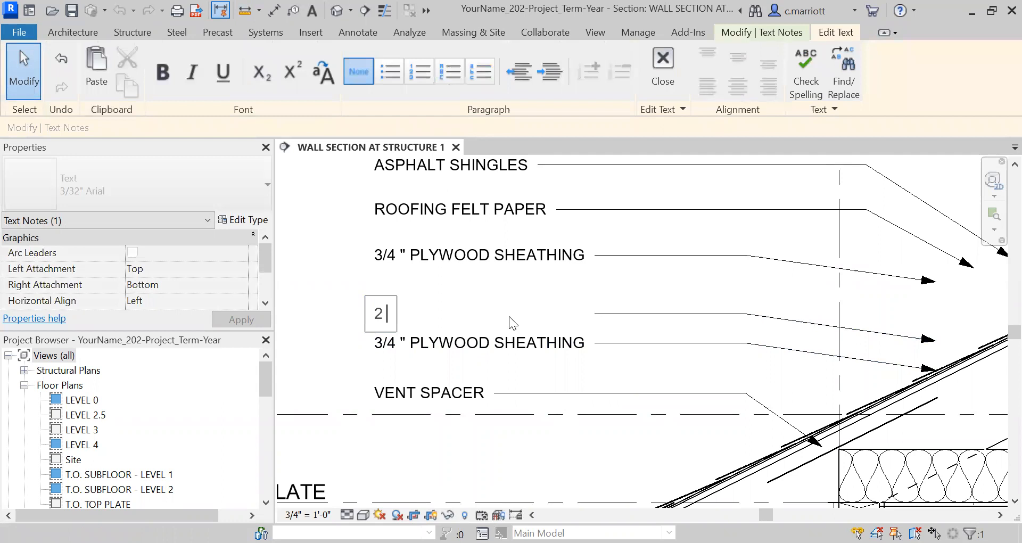
key("BackSpace")
key("BackSpace")
type("x12S")
key("BackSpace")
key("BackSpace")
type("s @S")
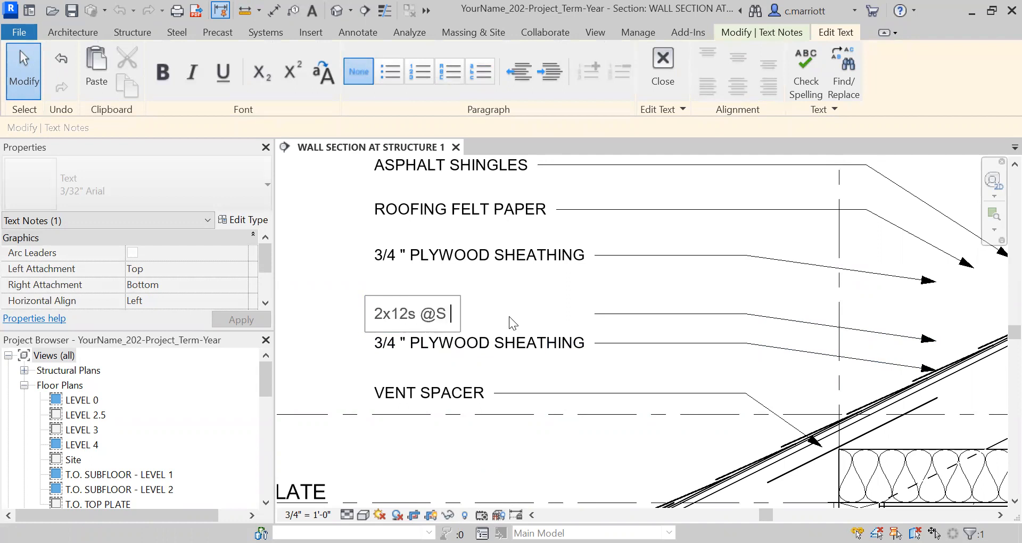
key("BackSpace")
type("16\" O")
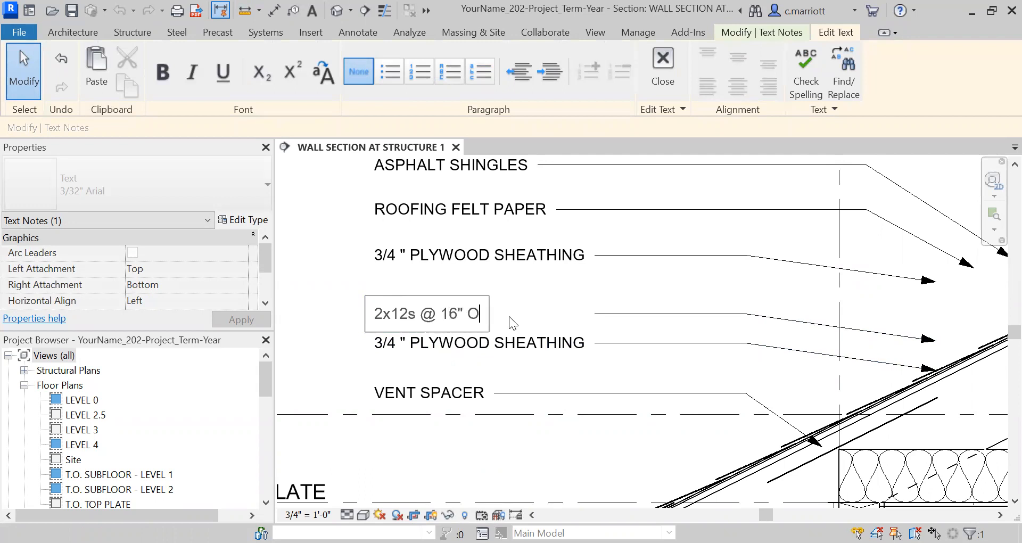
type(".C.")
left_click(342, 296)
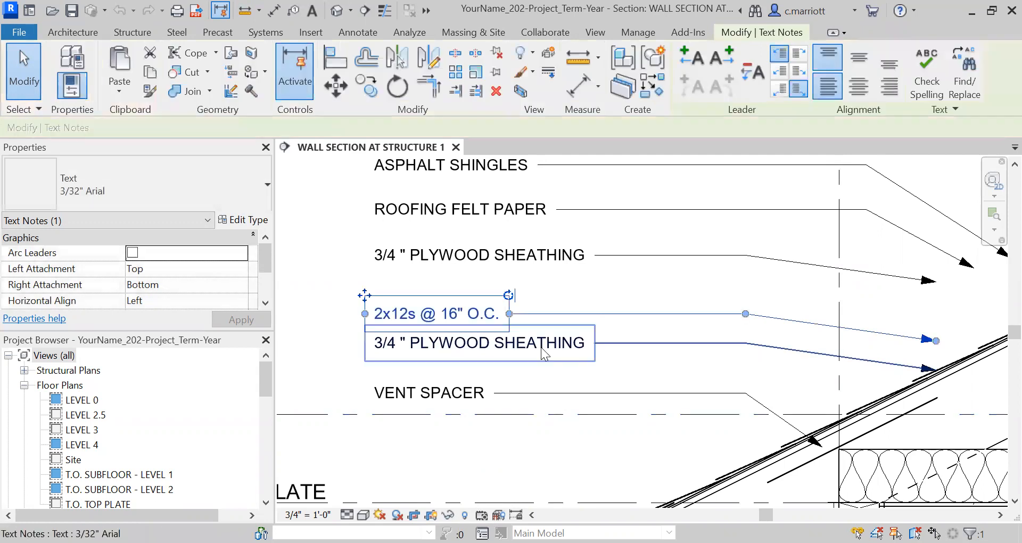
left_click(293, 303)
left_click(403, 326)
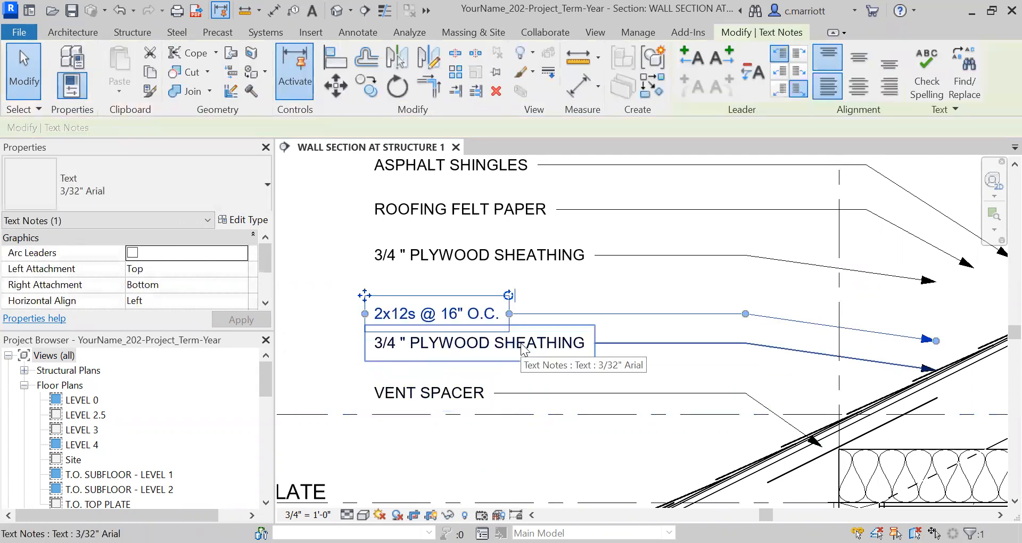
scroll(524, 349, "down", 2)
double_click(525, 346)
middle_click_drag(753, 364, 445, 275)
left_click(243, 12)
middle_click_drag(298, 291, 723, 313)
scroll(625, 323, "down", 2)
key("Escape")
scroll(601, 258, "up", 2)
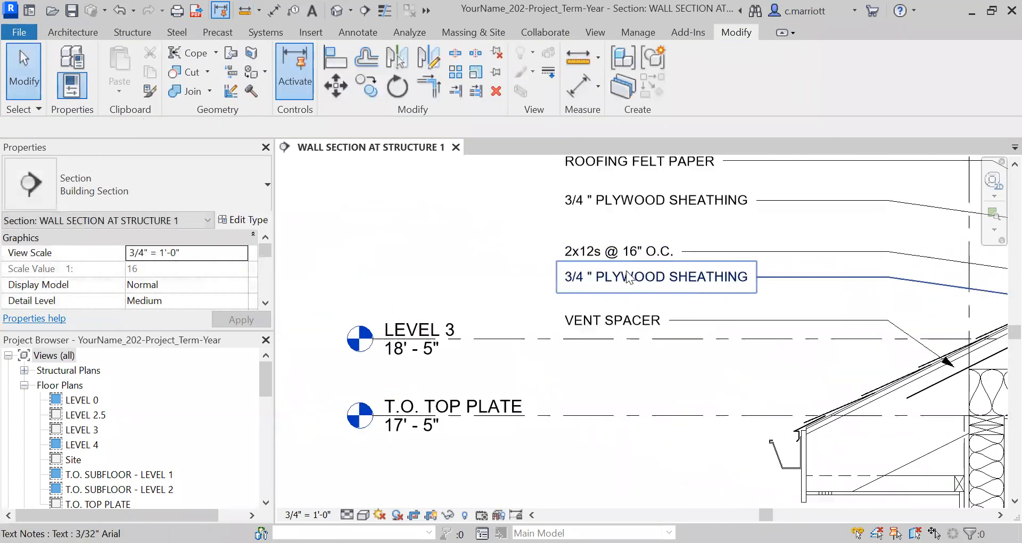
Edit the 2x12s note so it reads 2x12 RAFTERS @ 16" O.C
double_click(619, 281)
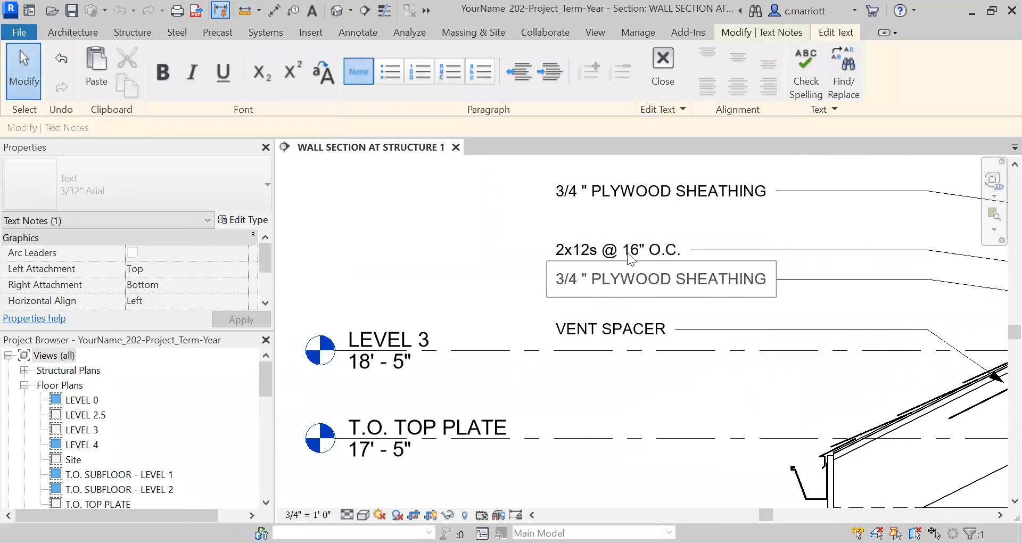
left_click(619, 257)
left_click(595, 251)
left_click(599, 252)
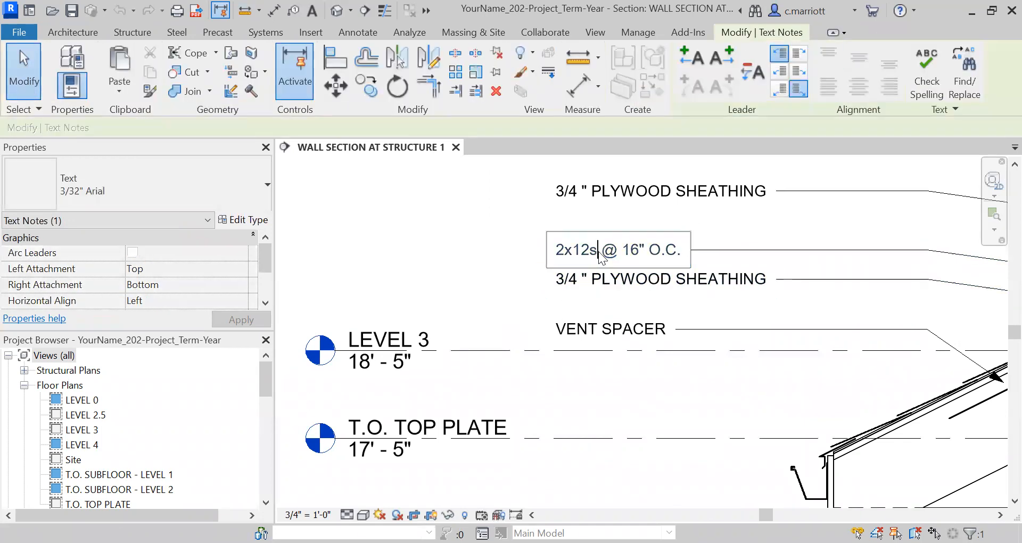
key("BackSpace")
type("RAFTERS")
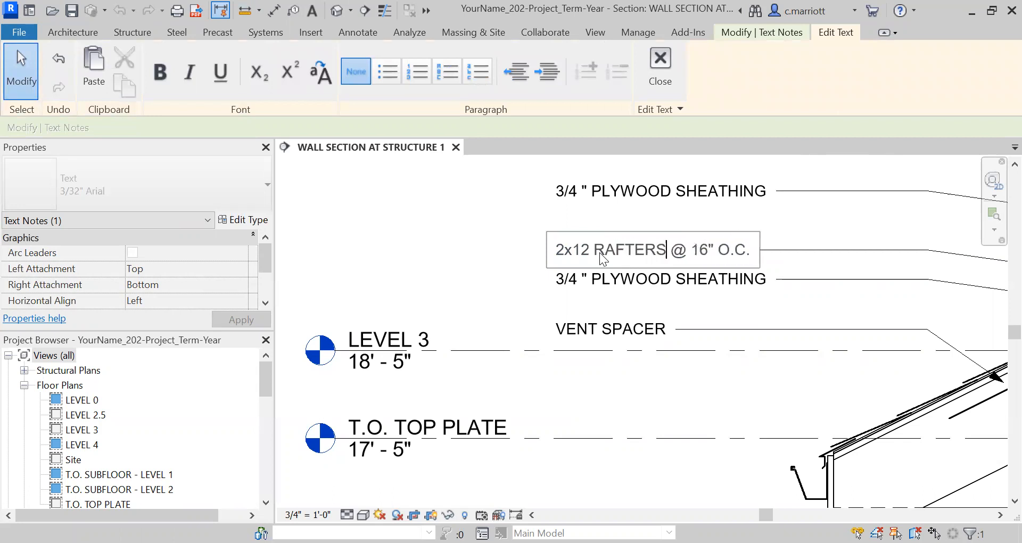
left_click(620, 282)
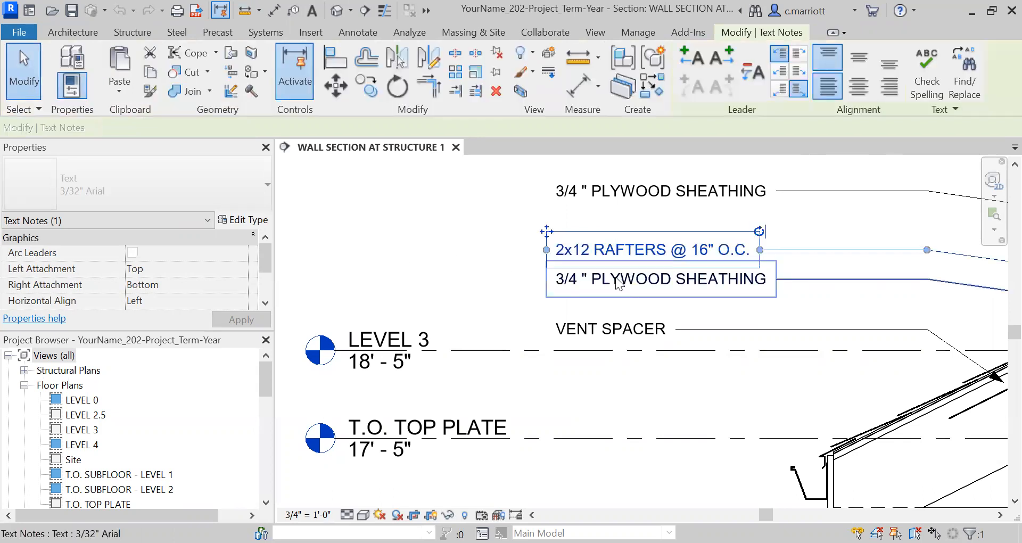
Replace the remaining plywood sheathing note's text with 2x8 CEILING JOISTS @ 16" O.C
left_click(621, 281)
left_click(621, 280)
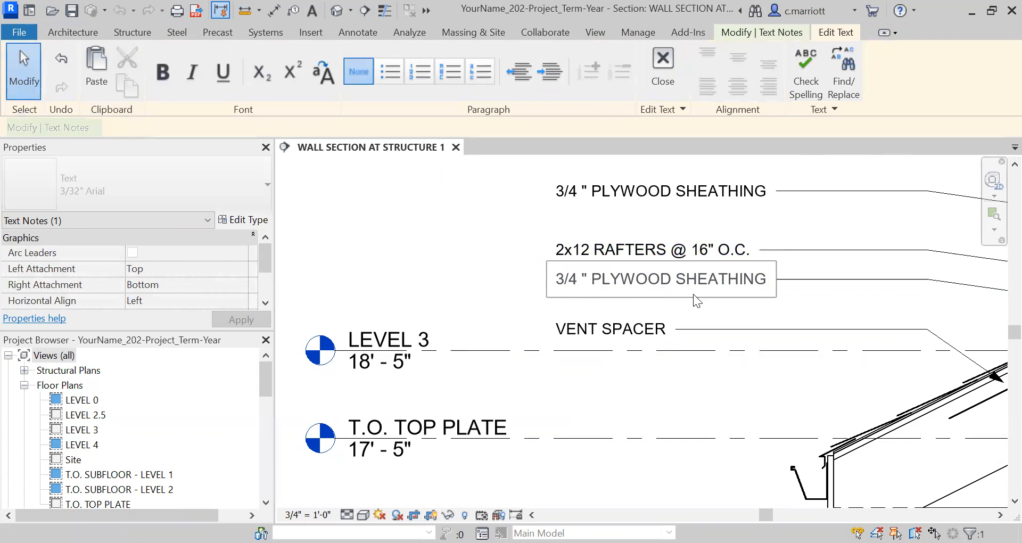
key("ctrl+a")
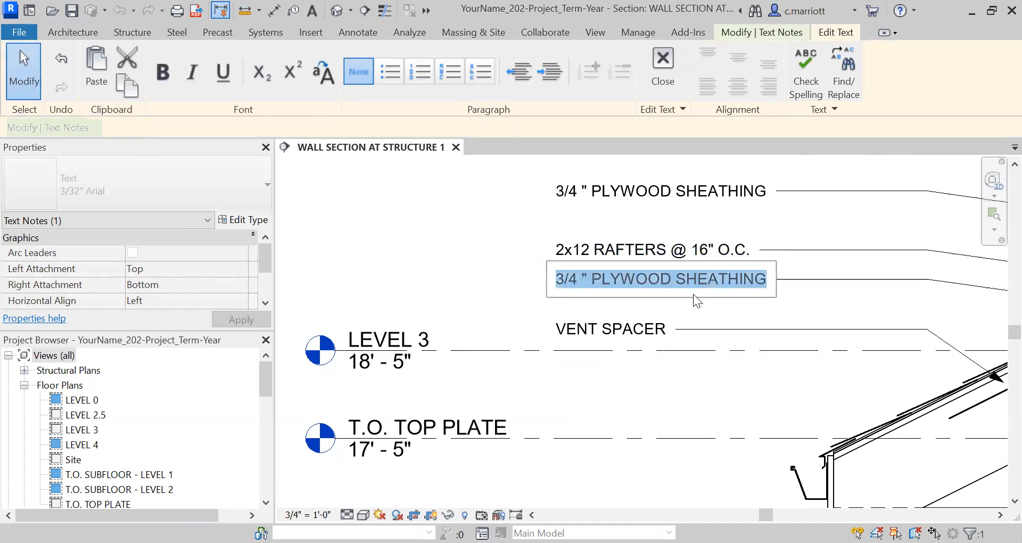
type("2x8 CEILNG")
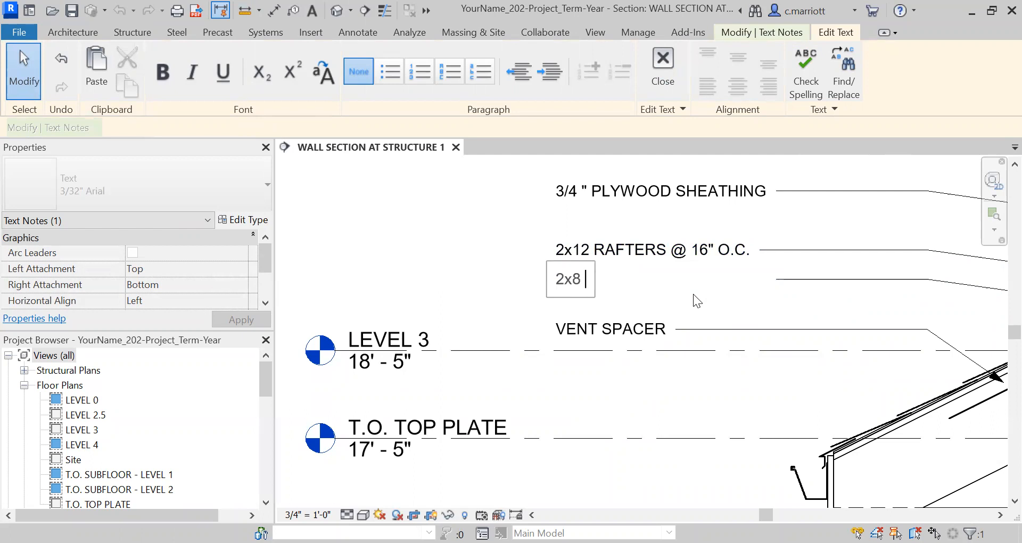
key("BackSpace")
key("BackSpace")
type("ING JOISTS ")
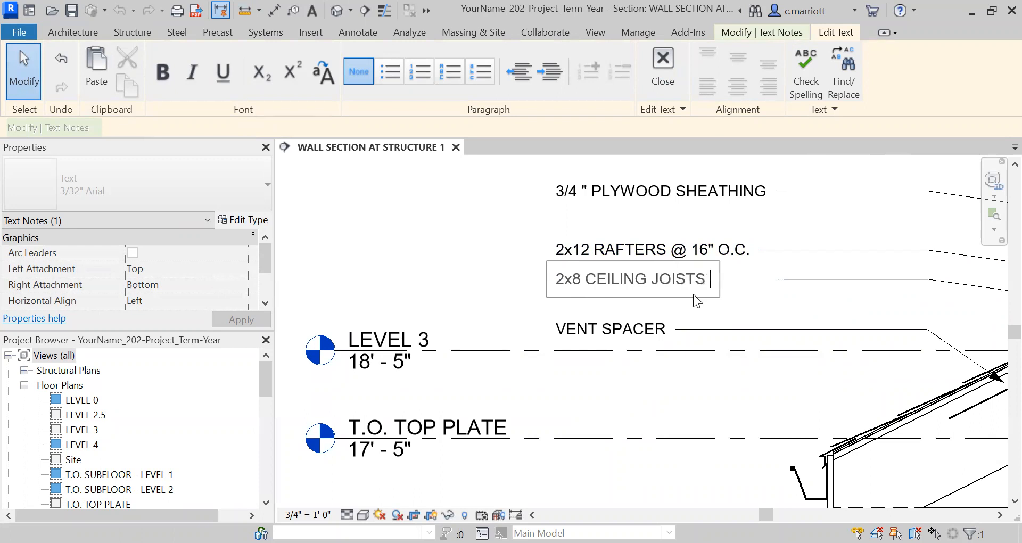
type("@ 16\" O.C.")
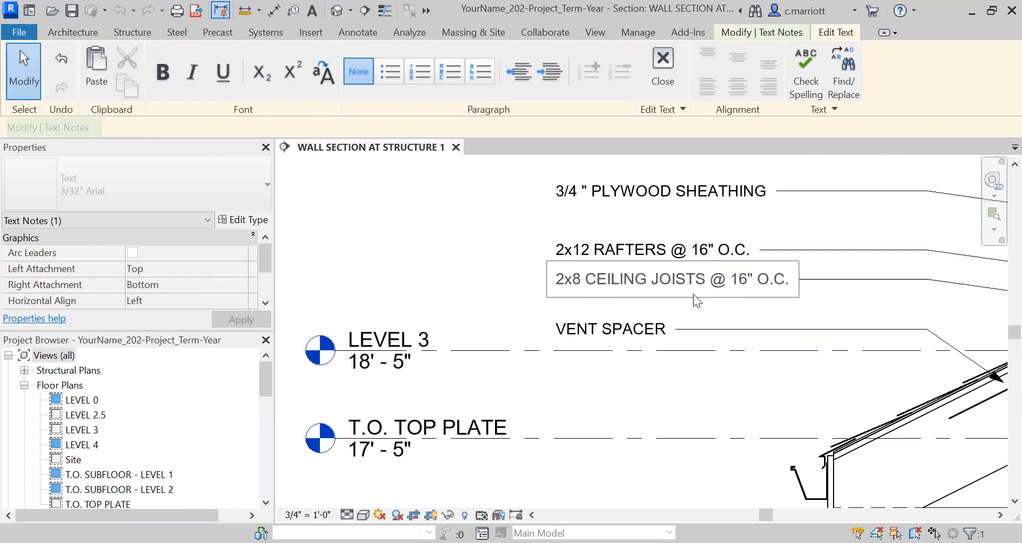
Finish the text edit and reposition the ceiling joists note's leader end lower on the roof
left_click(674, 367)
scroll(621, 356, "down", 1)
scroll(621, 355, "down", 1)
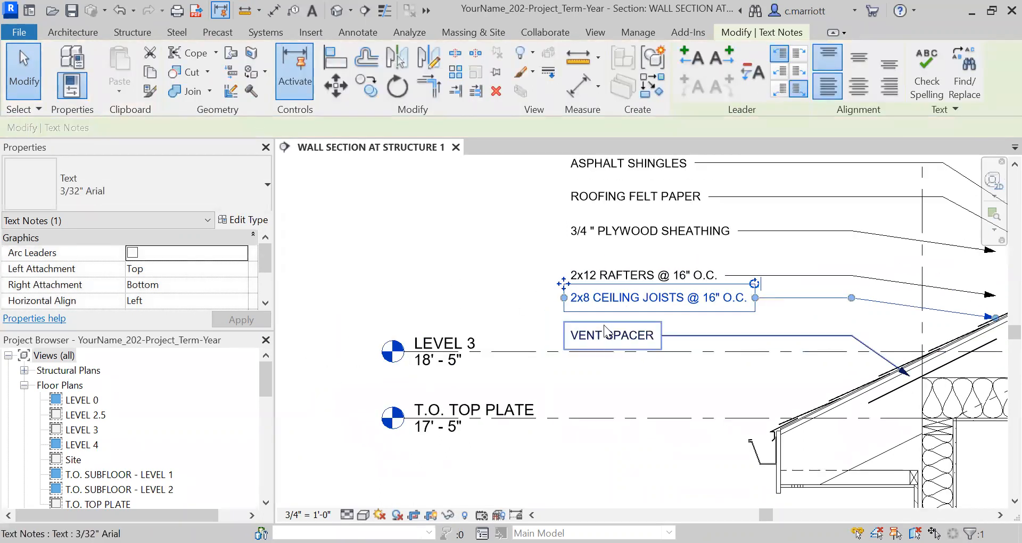
scroll(819, 307, "down", 2)
middle_click_drag(759, 321, 651, 351)
scroll(650, 350, "down", 1)
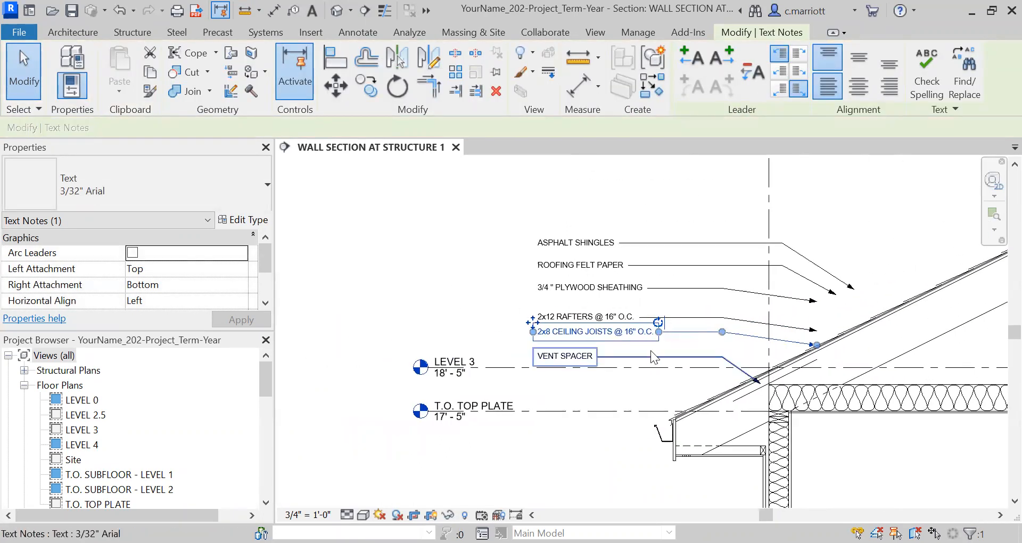
scroll(651, 351, "up", 1)
left_click(563, 348)
key("m")
key("a")
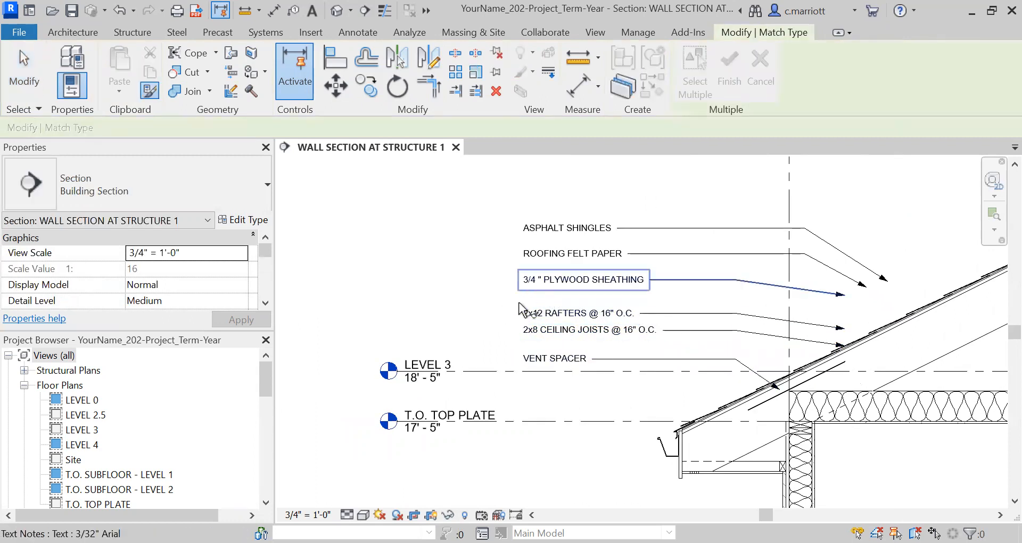
scroll(508, 306, "up", 2)
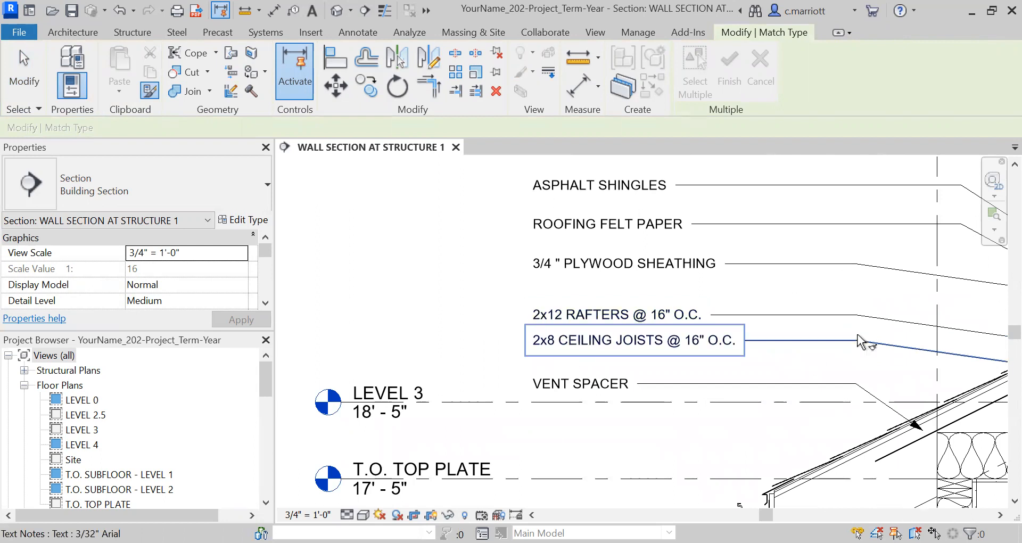
key("Escape")
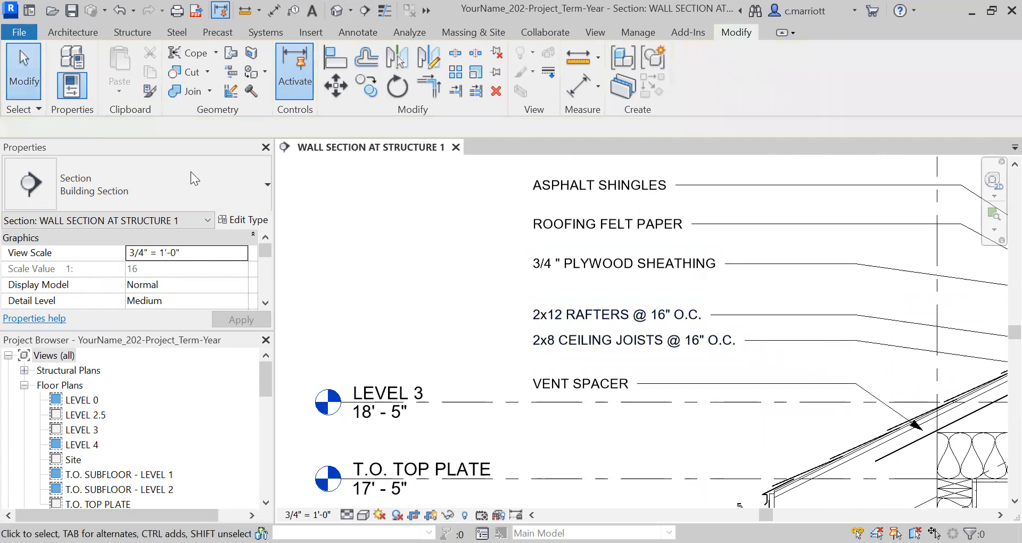
Move the 2x12 RAFTERS note up slightly to even the spacing between notes
left_click_drag(825, 317, 674, 353)
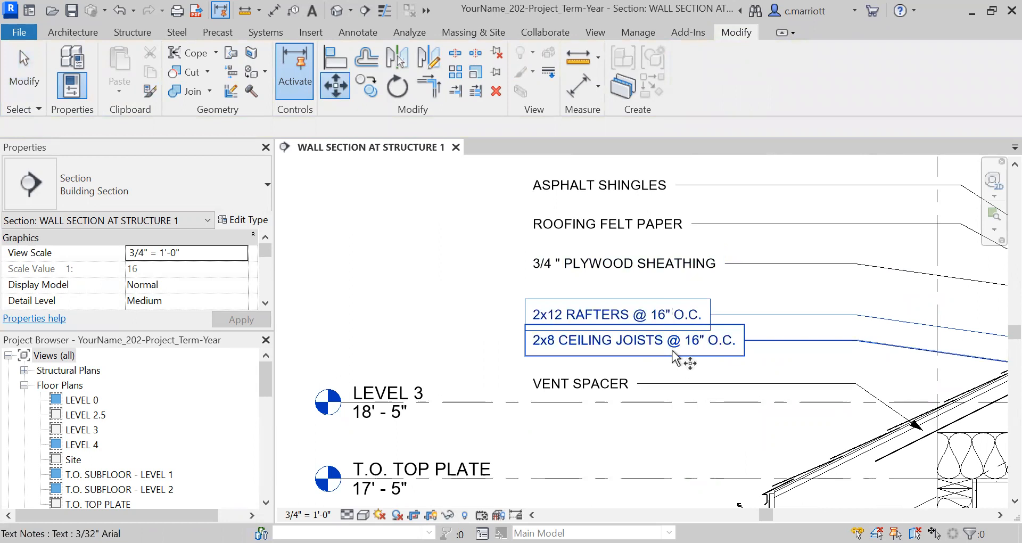
left_click(605, 302)
left_click(494, 288)
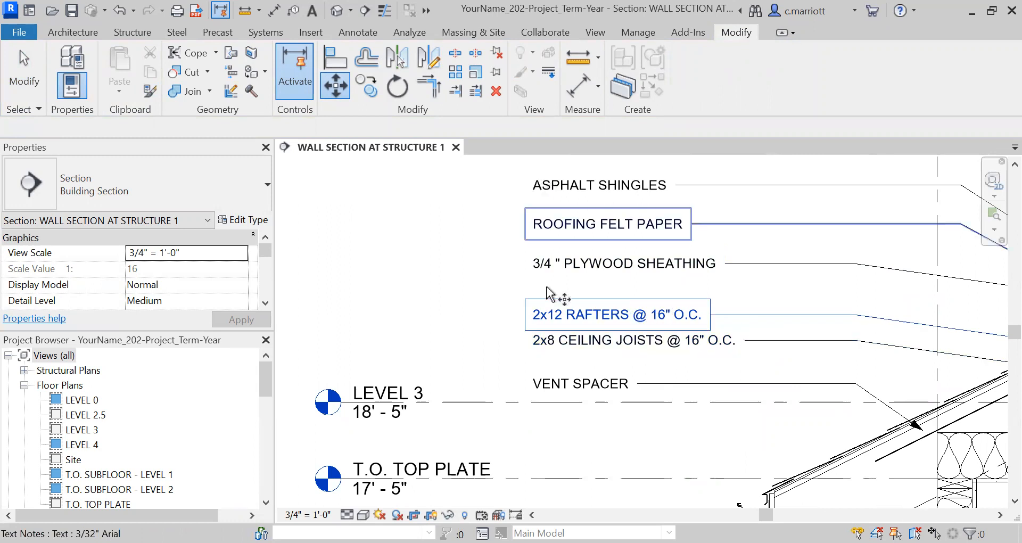
key("Return")
left_click(602, 312)
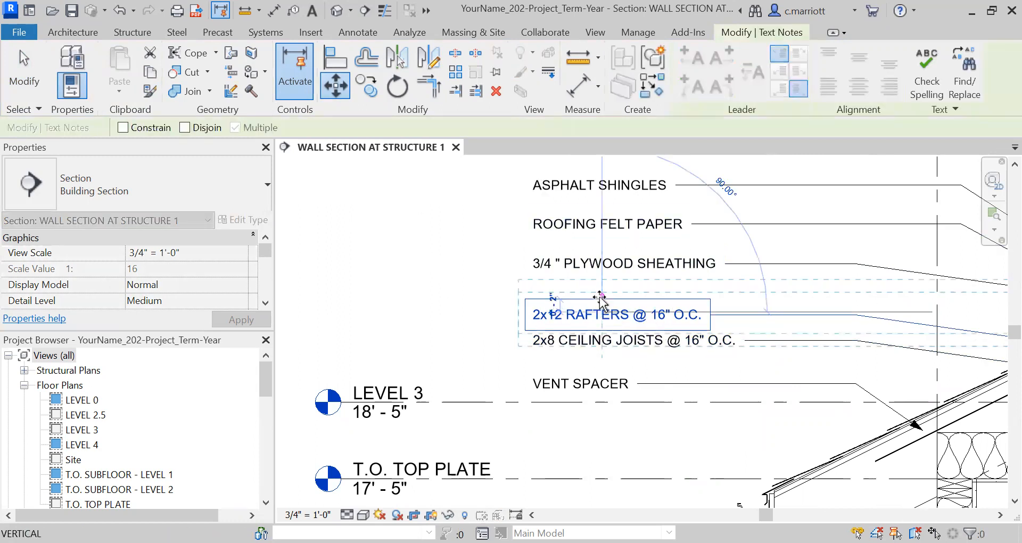
left_click(601, 299)
key("Escape")
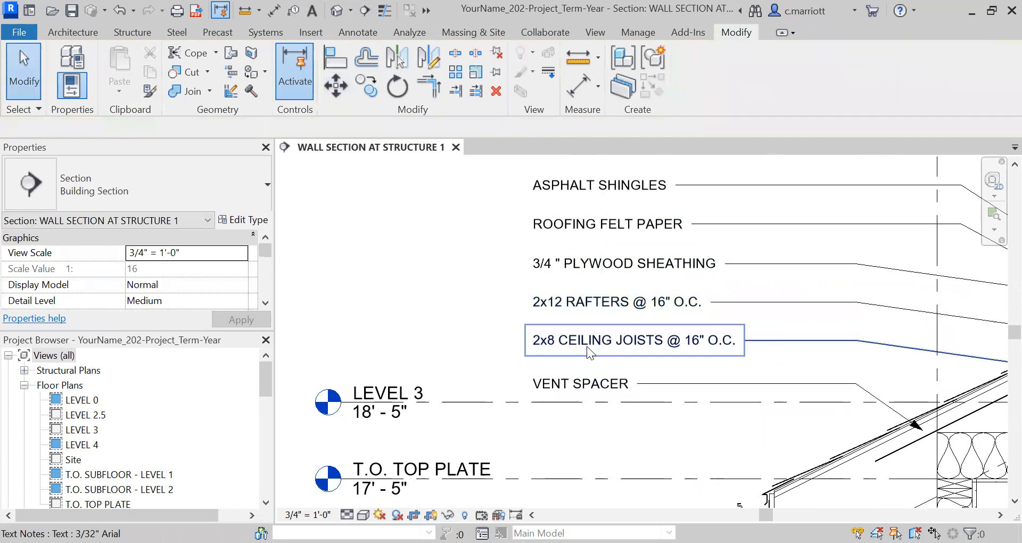
Copy the 2x8 CEILING JOISTS note to a spot just below the original
left_click(596, 347)
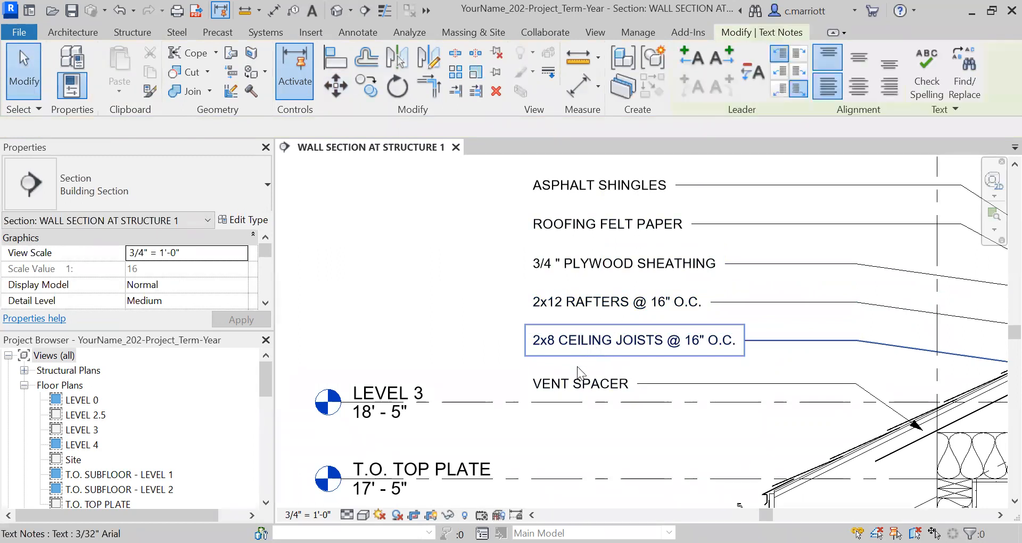
left_click(365, 99)
left_click(414, 240)
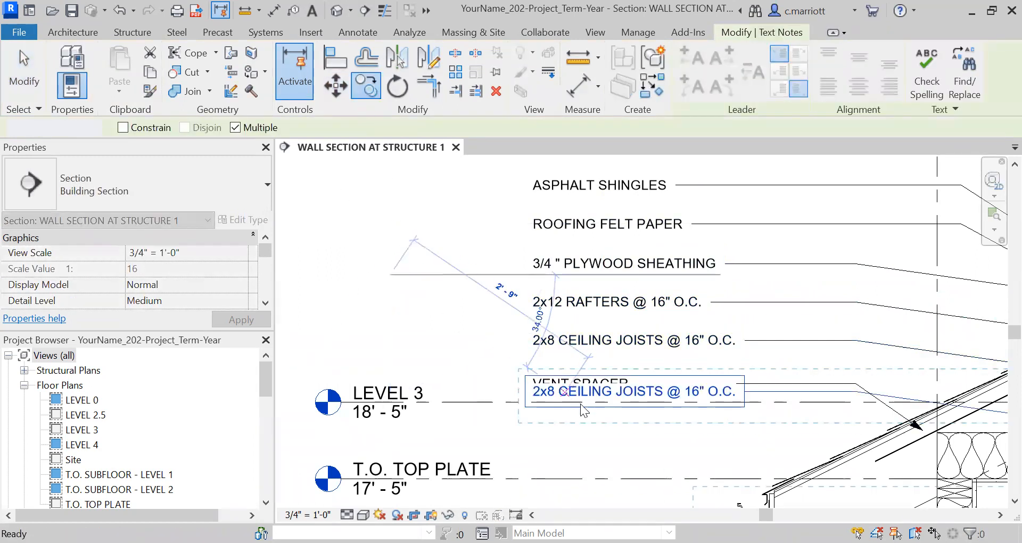
left_click(584, 410)
key("Escape")
Move the copied ceiling joists note up about 3" to line up with the note stack
scroll(537, 405, "up", 2)
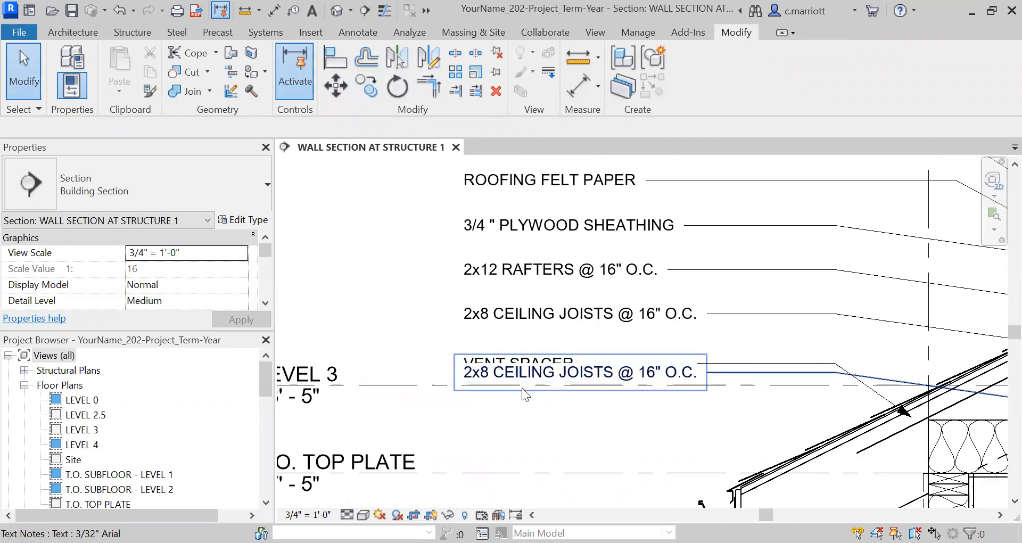
scroll(523, 388, "up", 1)
left_click(552, 367)
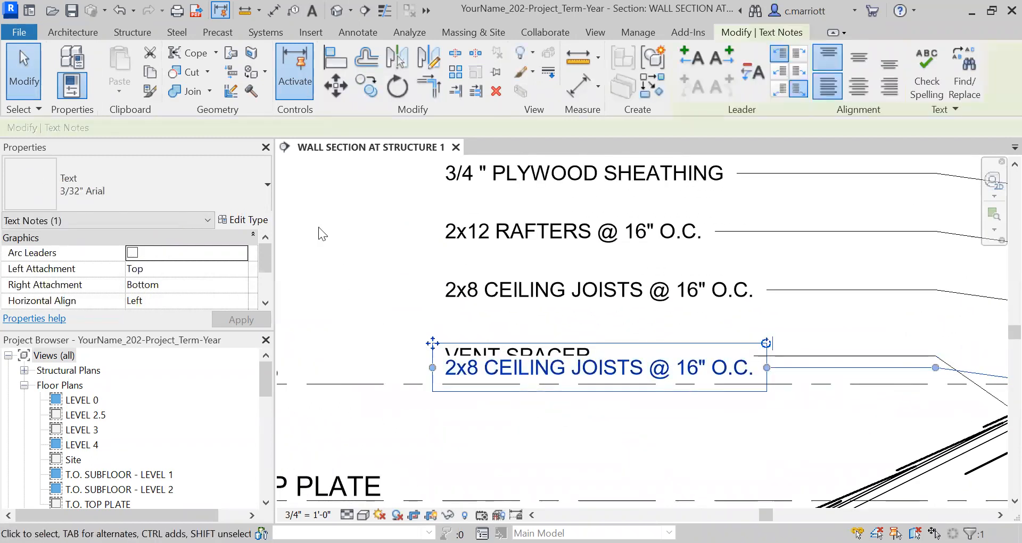
left_click(344, 94)
left_click(379, 367)
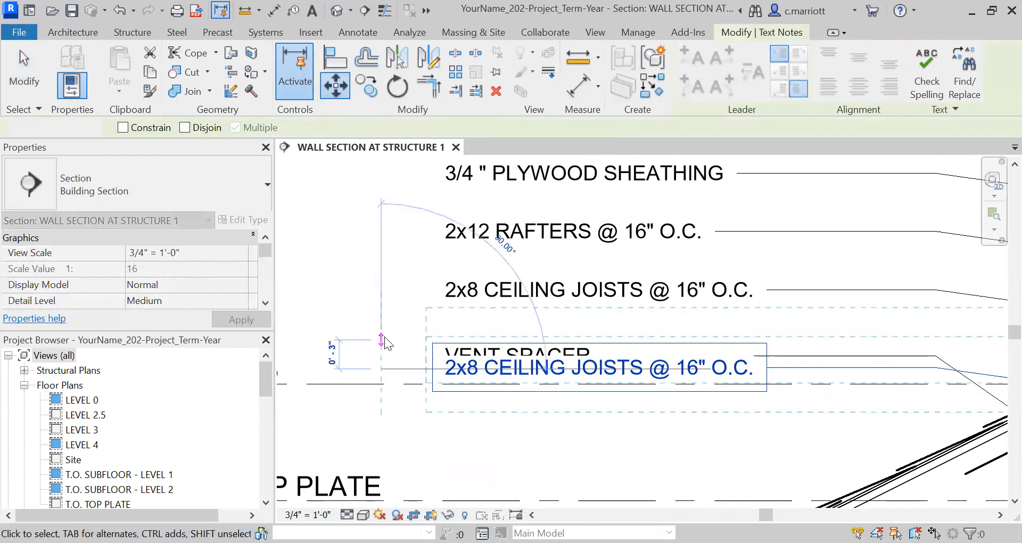
left_click(382, 339)
key("Escape")
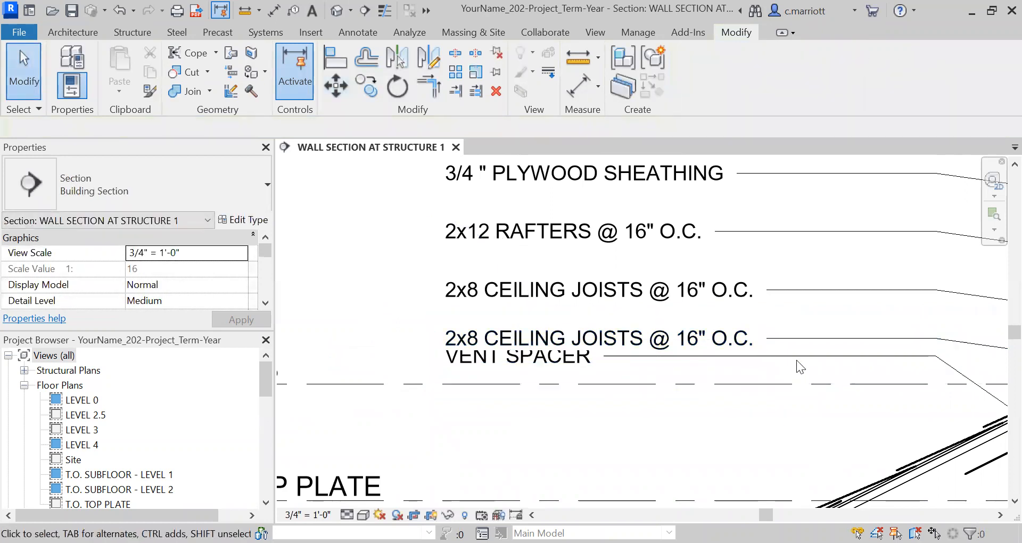
Move the VENT SPACER note down below the copied note
left_click(776, 359)
key("m")
key("v")
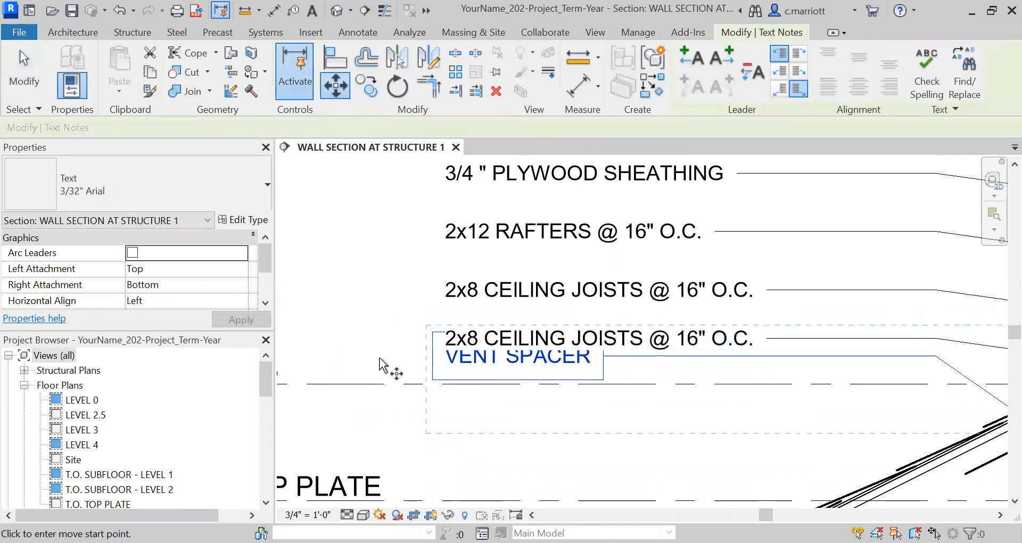
left_click(379, 367)
left_click(394, 432)
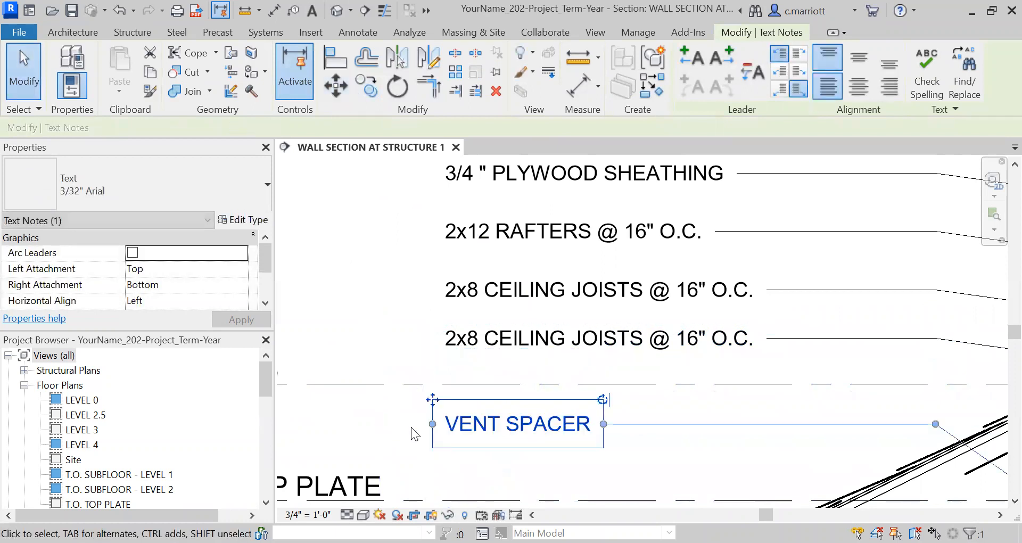
key("Escape")
Change the copied note's text to BATT INSULATION
left_click(579, 343)
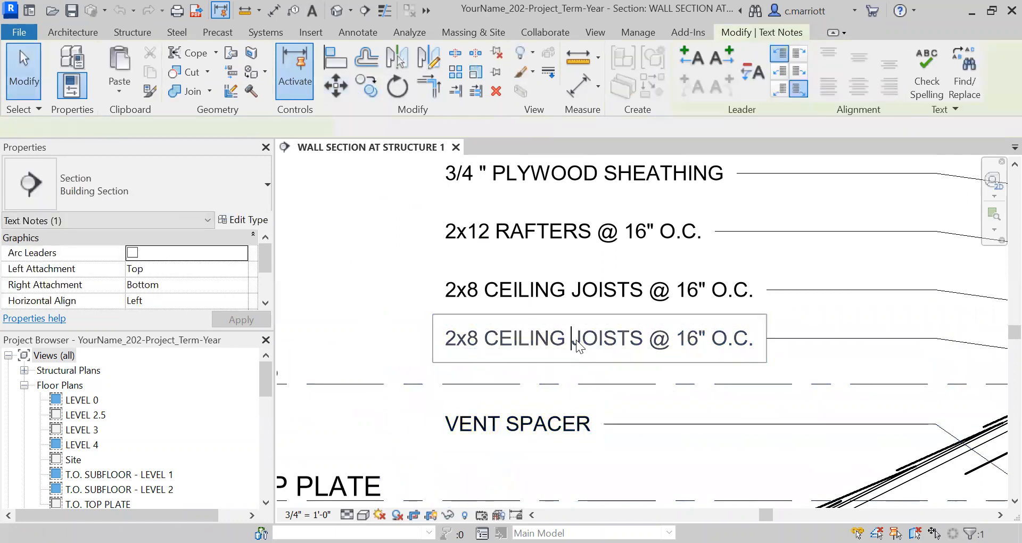
left_click(576, 339)
type("BATT INULS")
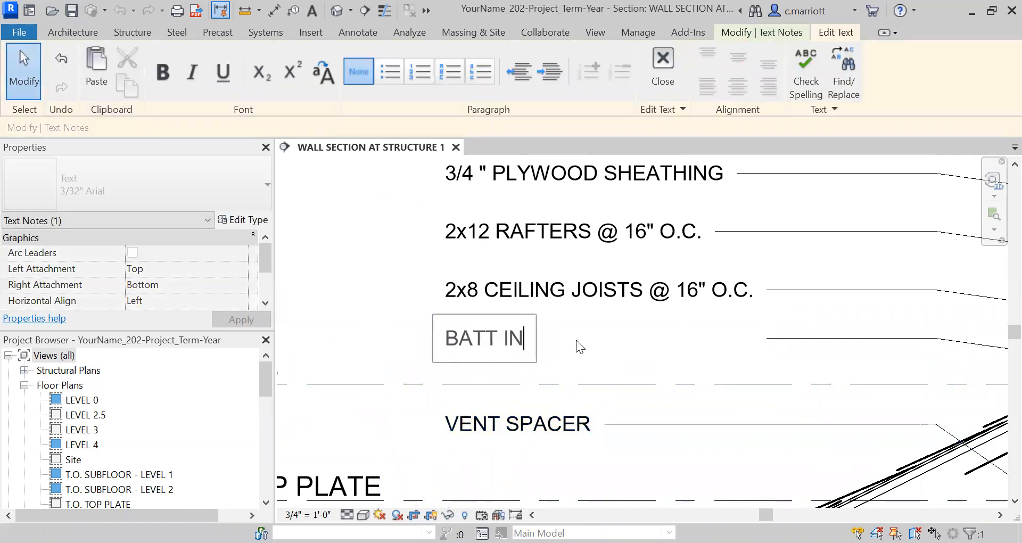
key("BackSpace")
key("BackSpace")
key("BackSpace")
type("SULATION")
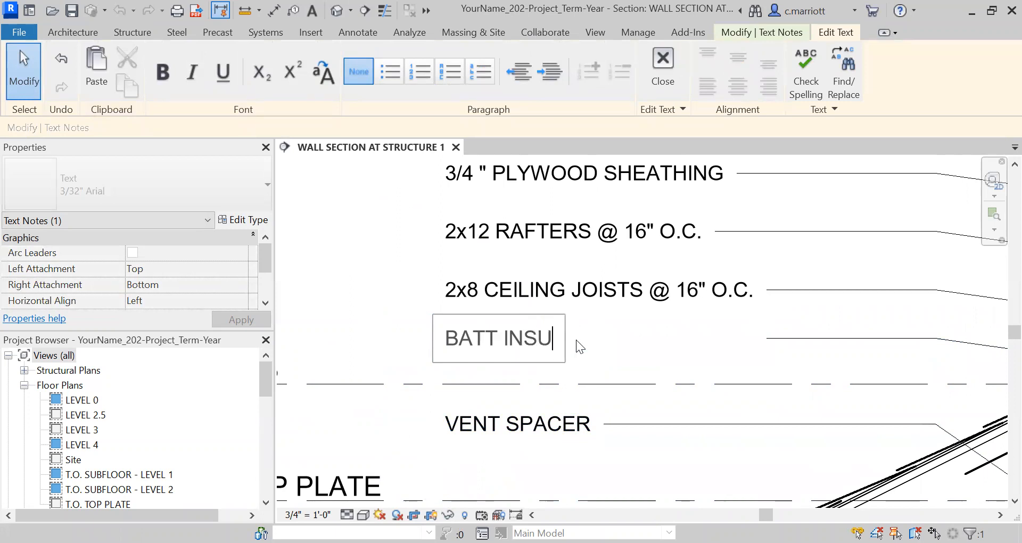
Reposition the leader endpoints of the BATT INSULATION and VENT SPACER notes toward the insulation and eave
left_click(389, 310)
left_click(465, 380)
scroll(468, 375, "down", 5)
middle_click_drag(526, 421, 501, 404)
scroll(647, 368, "up", 1)
mouse_move(705, 366)
middle_mouse_down()
mouse_move(677, 404)
mouse_move(460, 540)
middle_mouse_up()
middle_click_drag(639, 355, 665, 317)
left_click_drag(704, 310, 756, 333)
left_click(666, 315)
left_click_drag(679, 323, 776, 317)
Fine-tune a roof note's leader arrowhead onto the roof layers at close zoom
scroll(742, 359, "up", 3)
scroll(771, 321, "up", 1)
scroll(774, 315, "up", 2)
scroll(774, 318, "up", 1)
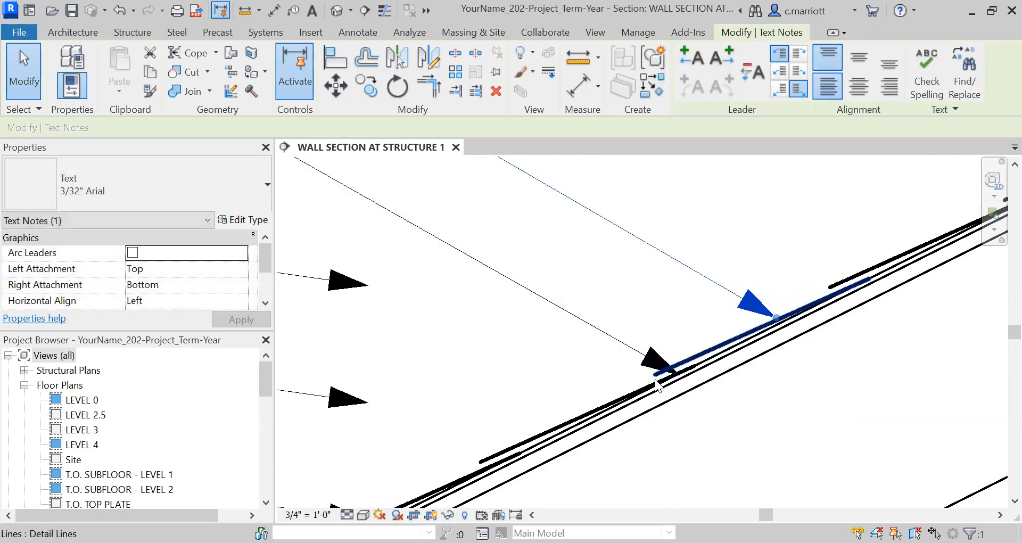
scroll(536, 338, "down", 3)
middle_click_drag(536, 339, 636, 333)
scroll(636, 333, "down", 5)
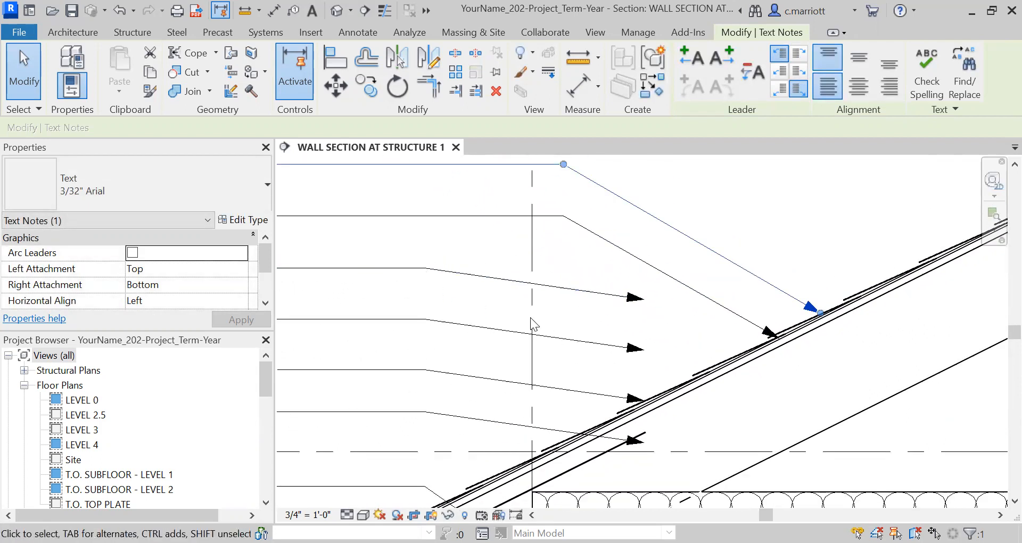
scroll(535, 331, "down", 1)
left_click(485, 296)
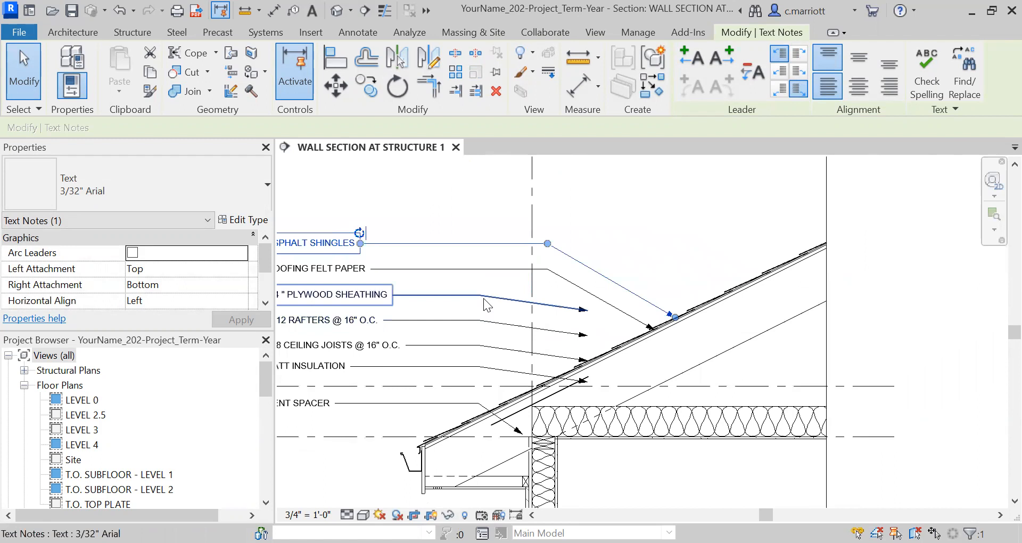
Reposition the plywood sheathing and rafters notes' leader ends onto their roof layers
scroll(596, 313, "up", 3)
left_click_drag(552, 298, 641, 366)
scroll(642, 361, "up", 4)
scroll(532, 271, "down", 3)
middle_click_drag(608, 318, 792, 321)
scroll(468, 291, "down", 3)
scroll(514, 328, "down", 3)
middle_click_drag(531, 362, 573, 364)
scroll(598, 307, "up", 1)
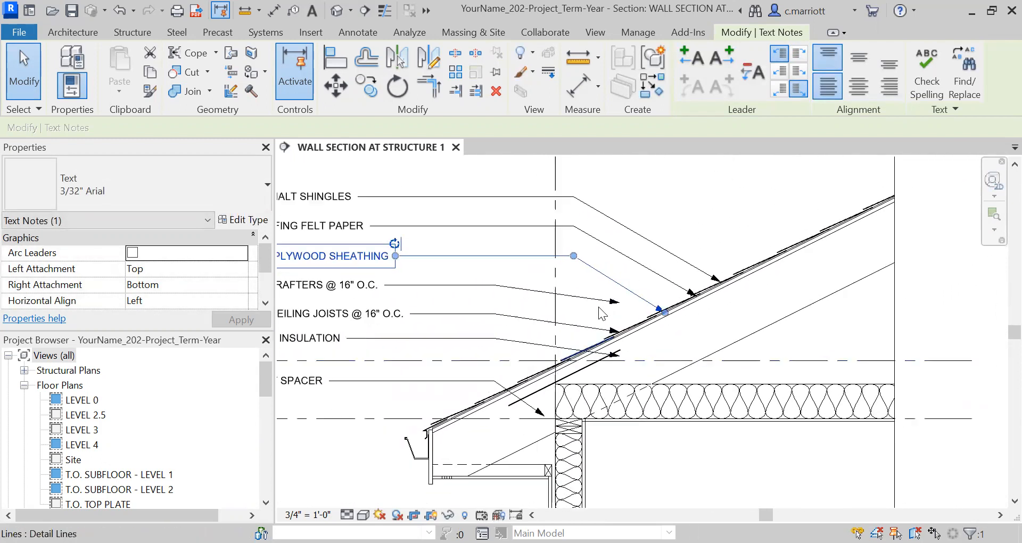
Drag the rafters note's leader arrowhead onto the rafter line at close zoom
scroll(601, 313, "up", 2)
left_click(625, 311)
left_click_drag(628, 301, 667, 346)
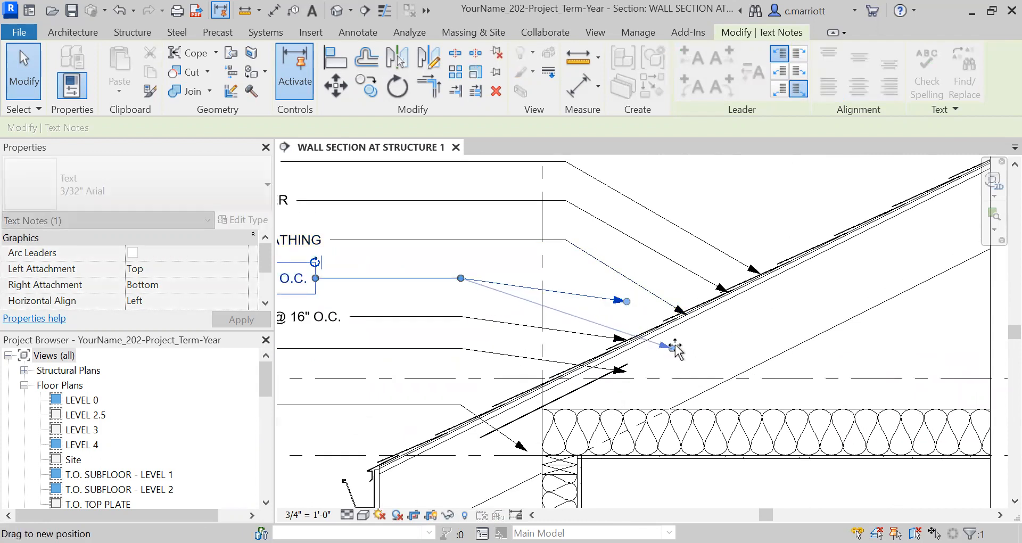
mouse_move(673, 338)
left_mouse_down()
mouse_move(665, 329)
mouse_move(661, 344)
left_mouse_up()
scroll(667, 331, "up", 2)
scroll(669, 334, "up", 2)
scroll(606, 314, "down", 3)
scroll(590, 287, "up", 4)
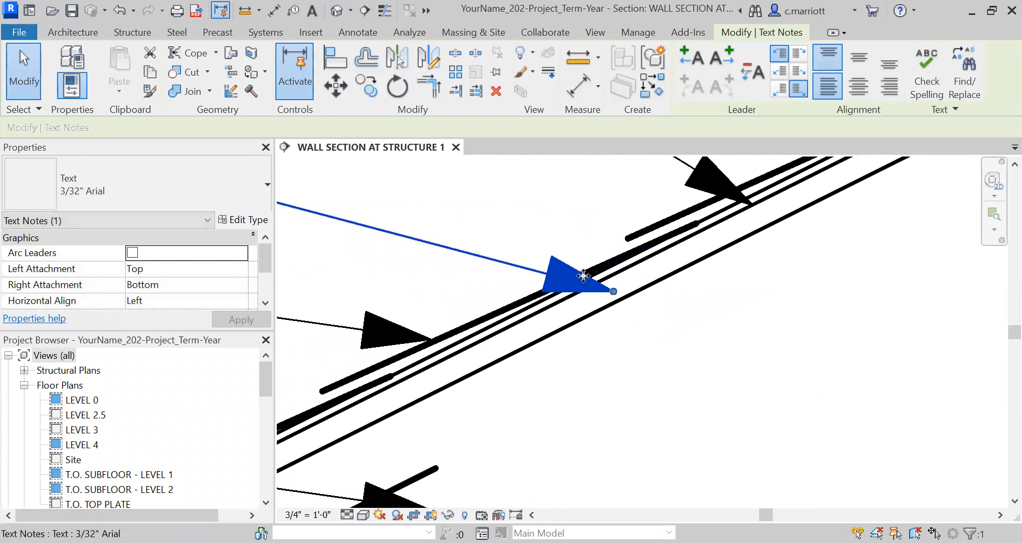
left_click_drag(614, 291, 613, 307)
scroll(404, 235, "down", 6)
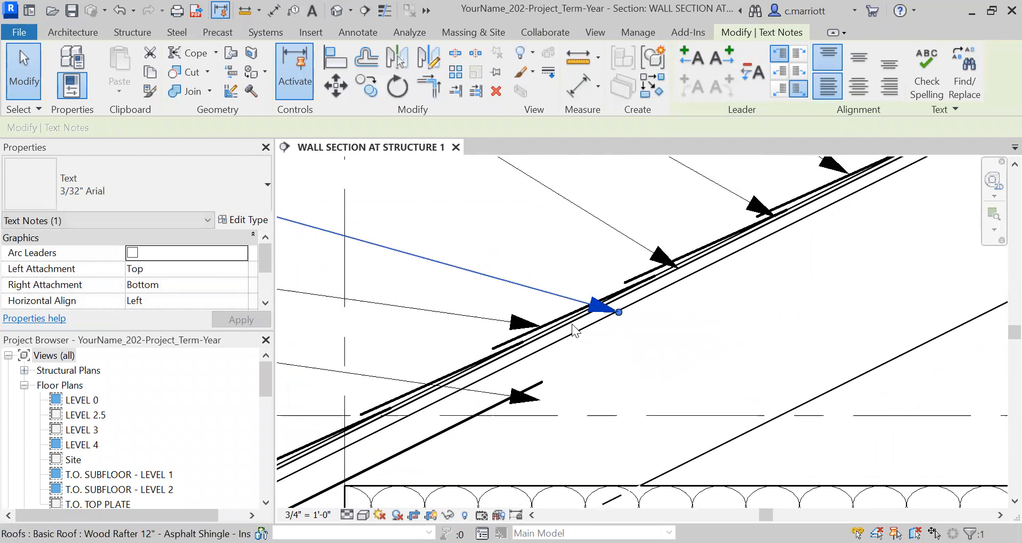
Adjust the remaining leader elbows and endpoints so the lower notes point to the rafter and ceiling joist lines
left_click_drag(333, 250, 419, 250)
scroll(338, 276, "up", 2)
middle_click_drag(493, 287, 490, 210)
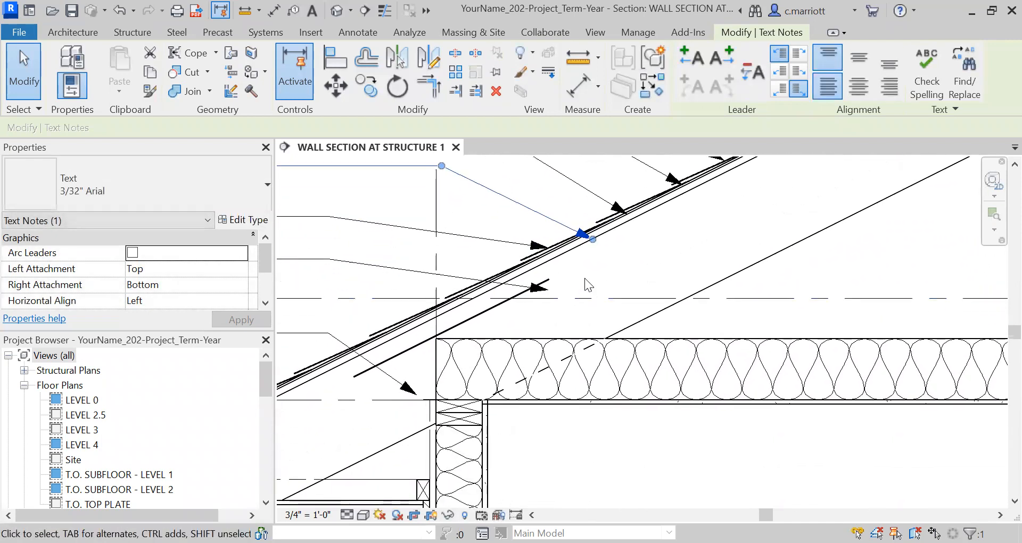
scroll(584, 278, "up", 2)
scroll(499, 293, "down", 3)
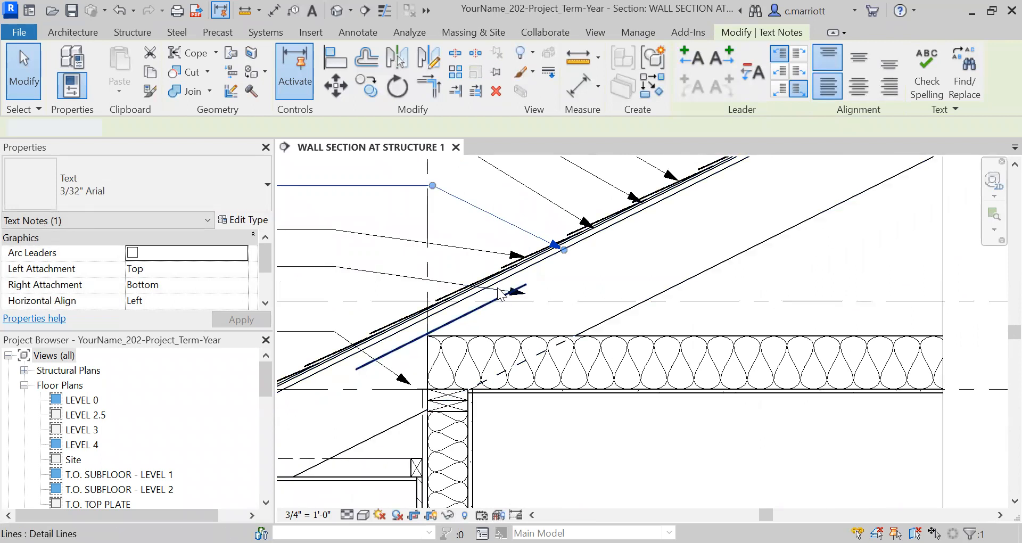
left_click(501, 296)
scroll(446, 306, "up", 2)
left_click(348, 258)
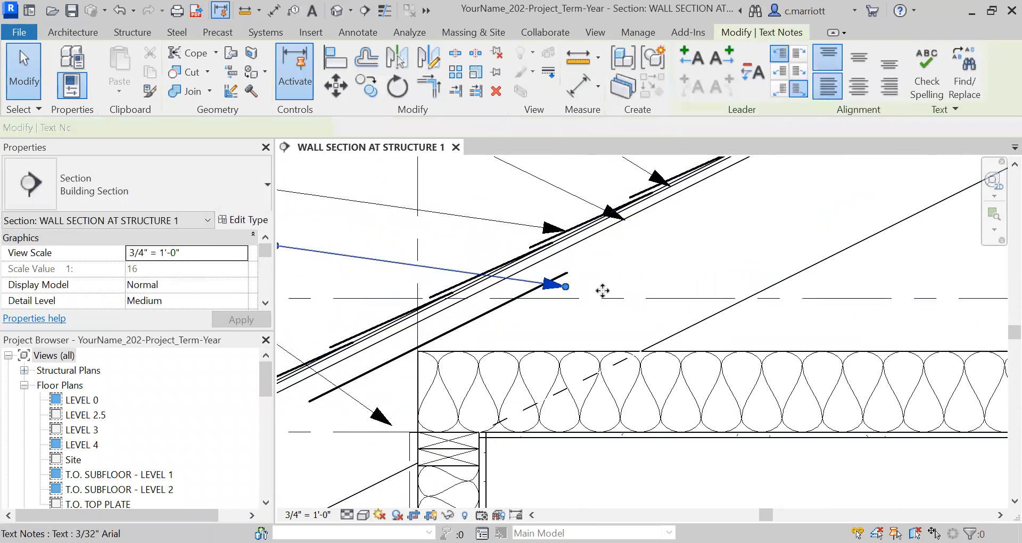
Move the ceiling joists leader end onto the joist and drag the batt insulation leader arrowhead onto the insulation
left_click_drag(545, 344, 511, 372)
scroll(501, 361, "down", 1)
scroll(501, 345, "down", 2)
scroll(532, 318, "up", 2)
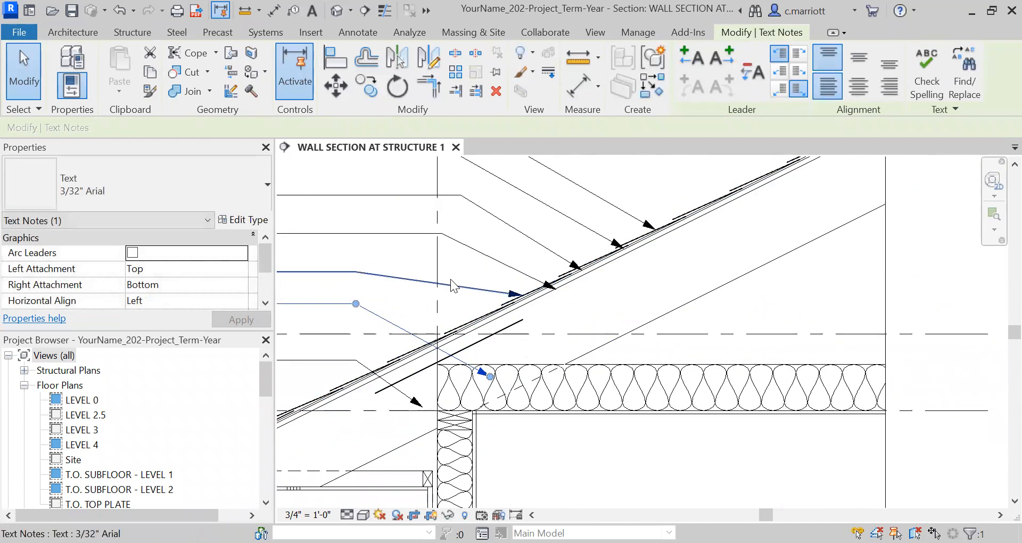
left_click(504, 295)
left_click_drag(548, 302, 743, 380)
scroll(628, 390, "up", 3)
scroll(599, 263, "down", 5)
Adjust the remaining leader shoulders and arrowheads so the vent spacer and upper notes align with their eave components
left_click_drag(345, 213, 447, 215)
scroll(400, 263, "down", 2)
middle_click_drag(407, 327, 537, 280)
scroll(343, 317, "up", 2)
middle_click_drag(372, 359, 380, 383)
scroll(499, 240, "up", 3)
left_click(527, 222)
left_click_drag(554, 221, 484, 223)
scroll(644, 290, "up", 2)
left_click_drag(646, 284, 593, 235)
left_click(380, 233)
scroll(395, 240, "down", 6)
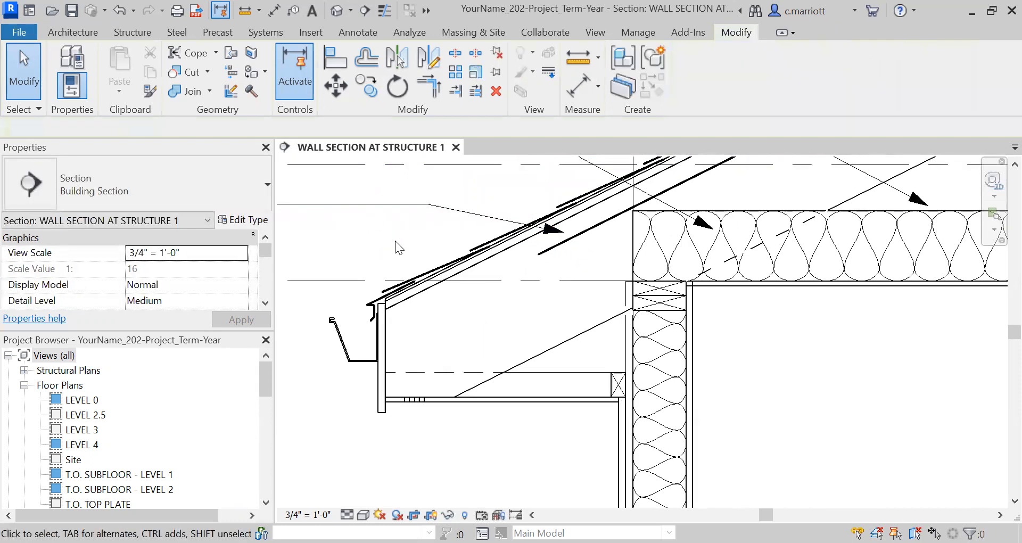
Zoom and pan out to review all the eave notes and their leaders together
scroll(436, 398, "up", 2)
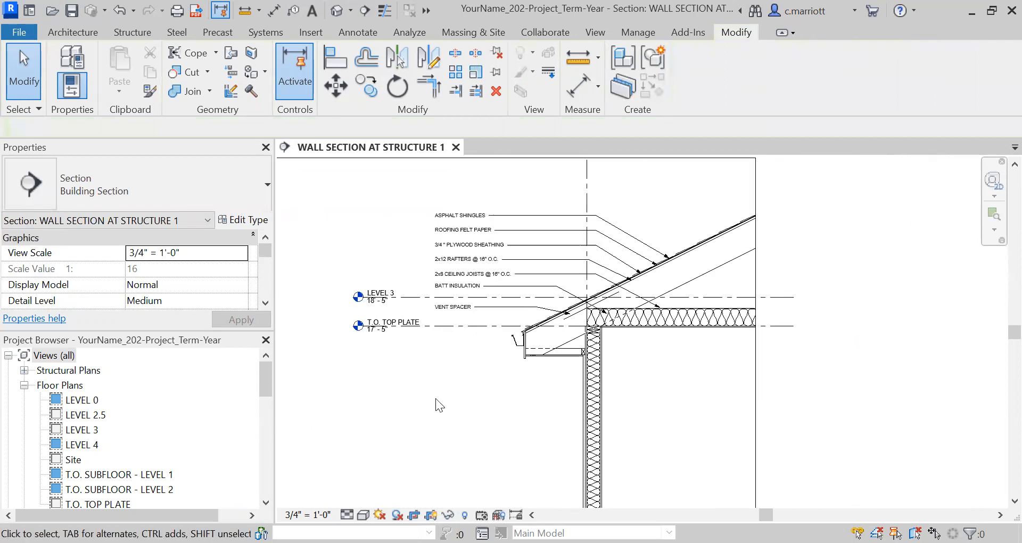
mouse_move(425, 415)
middle_mouse_down()
mouse_move(388, 446)
mouse_move(497, 438)
mouse_move(424, 465)
mouse_move(465, 436)
middle_mouse_up()
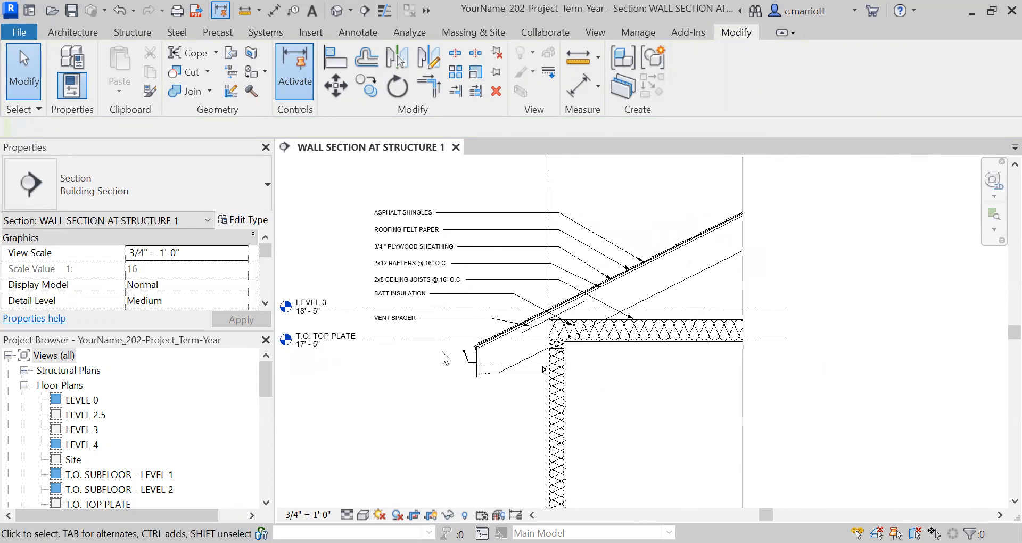
scroll(441, 352, "up", 1)
middle_click_drag(450, 398, 448, 406)
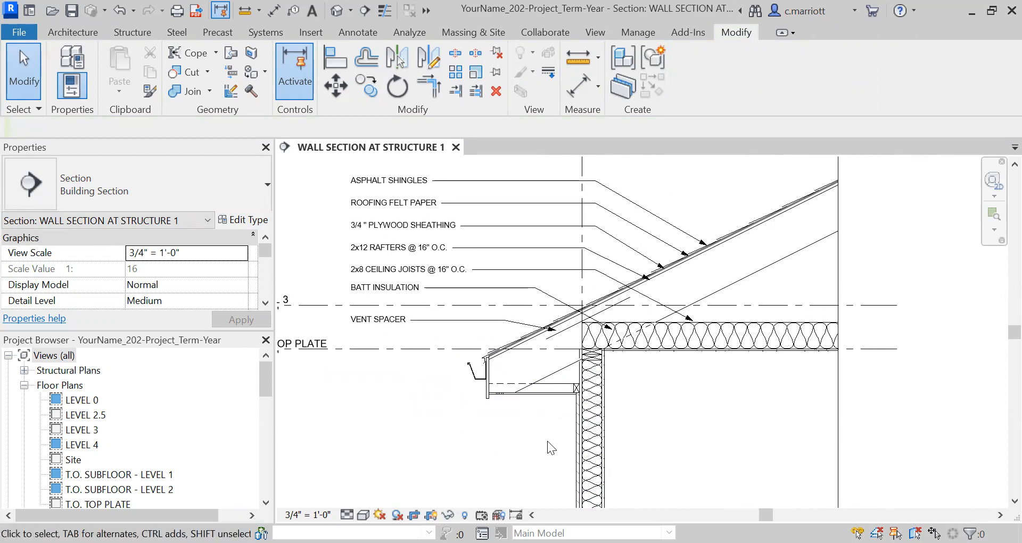
scroll(416, 408, "down", 1)
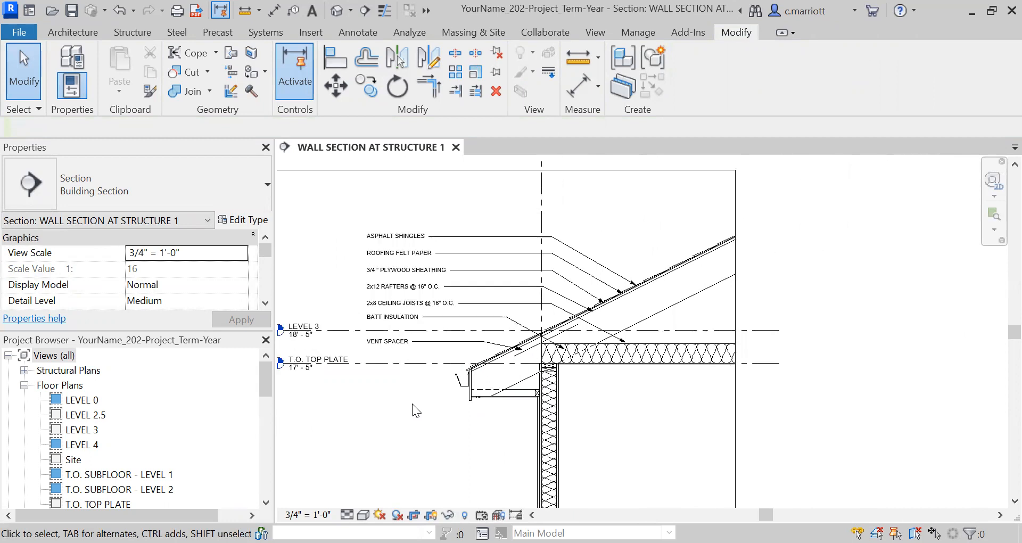
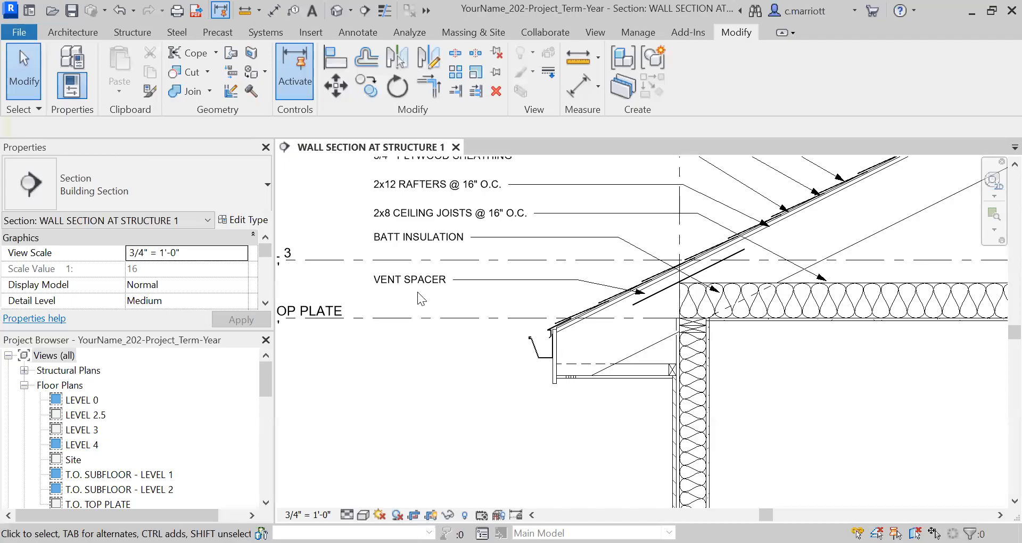
Copy the vent spacer note several times, stacking the copies downward below the eave
left_click(416, 289)
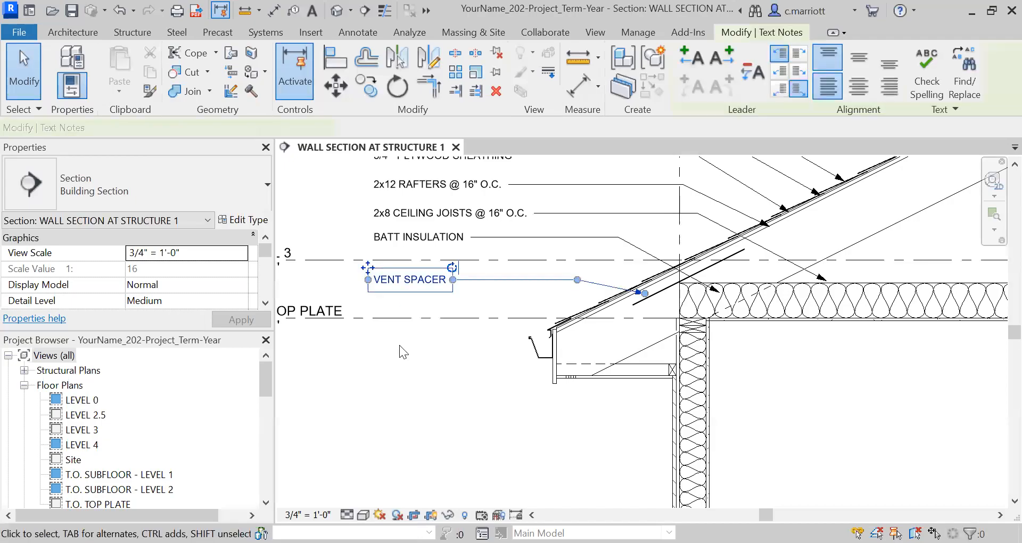
left_click(366, 85)
scroll(364, 365, "down", 1)
left_click(354, 375)
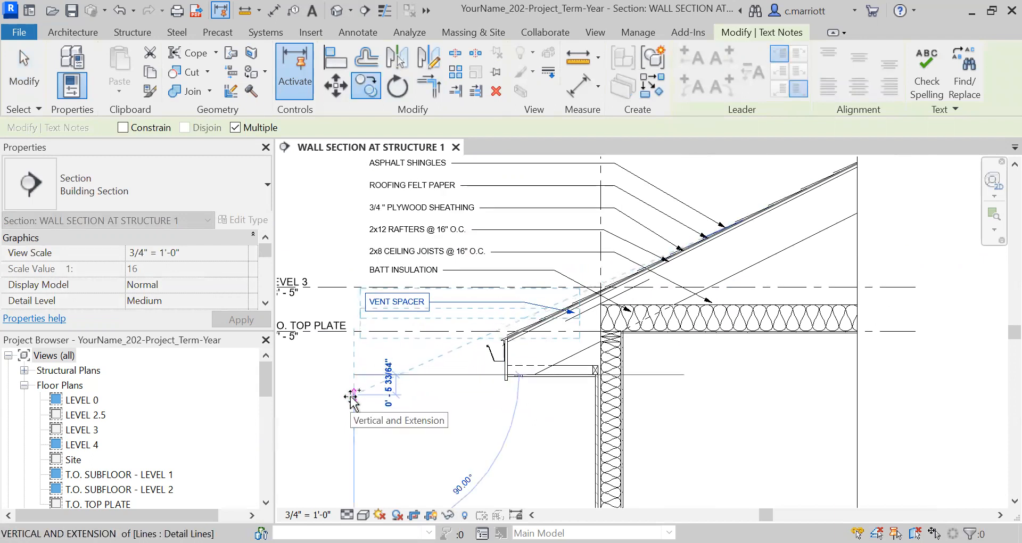
left_click(354, 395)
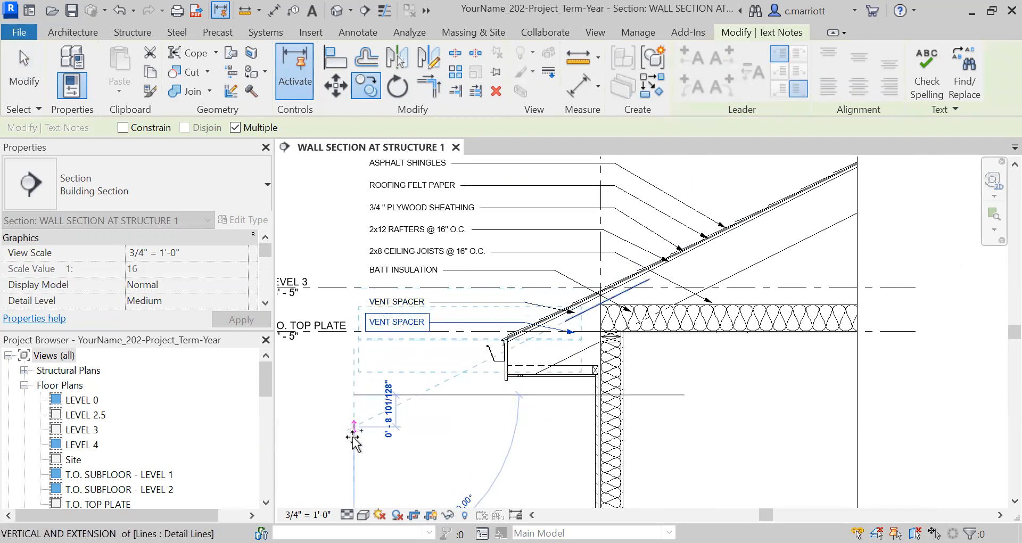
left_click(354, 437)
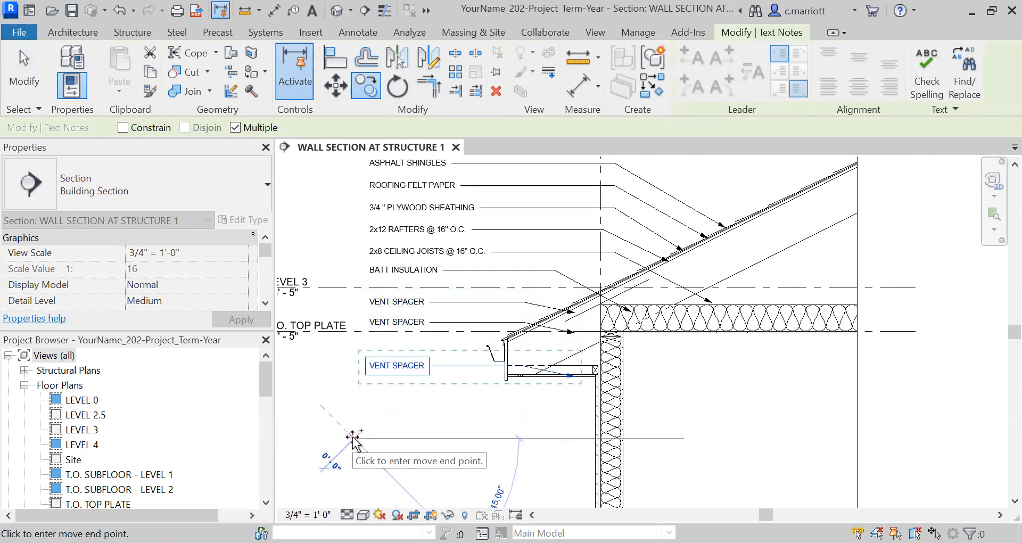
left_click(352, 451)
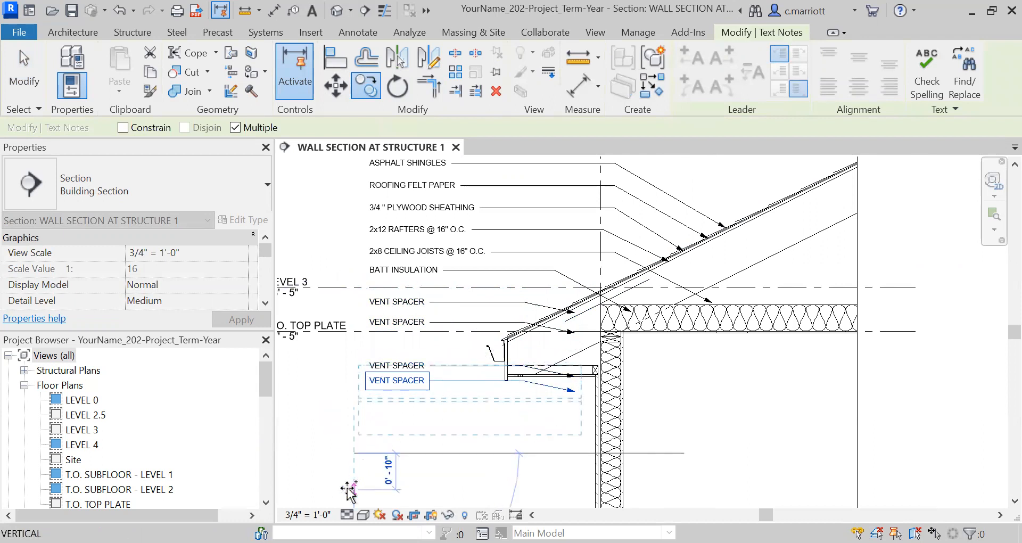
left_click(350, 488)
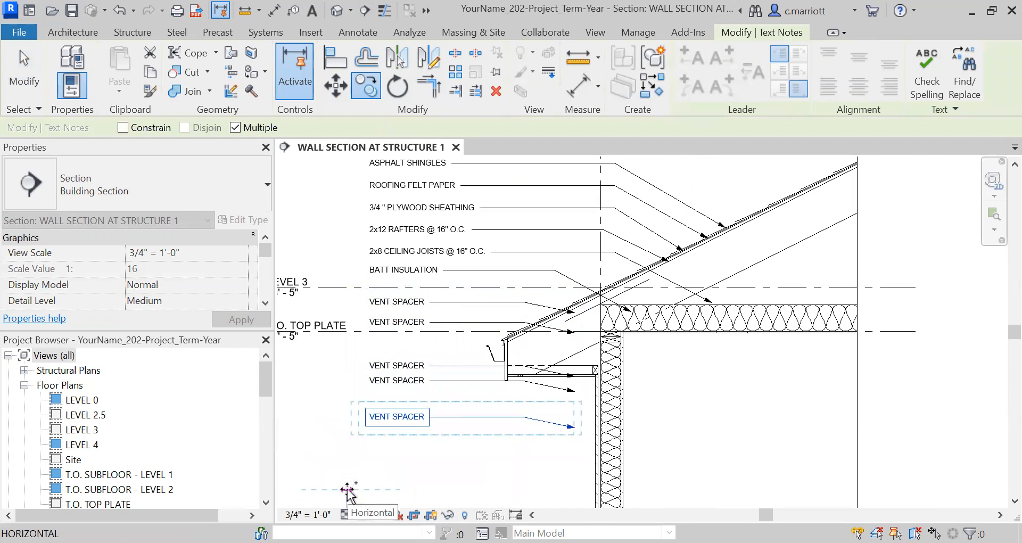
scroll(373, 456, "down", 2)
scroll(376, 456, "down", 1)
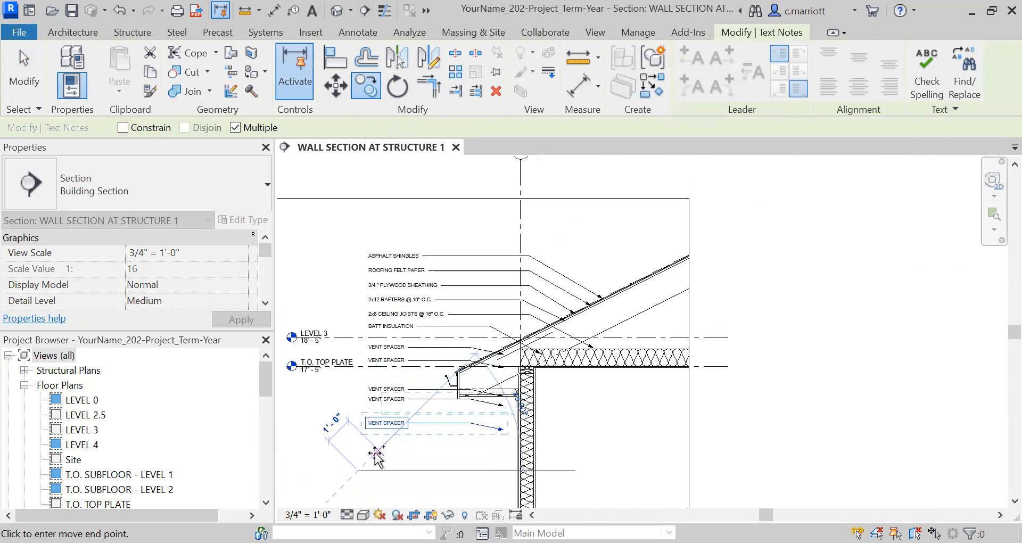
left_click(358, 484)
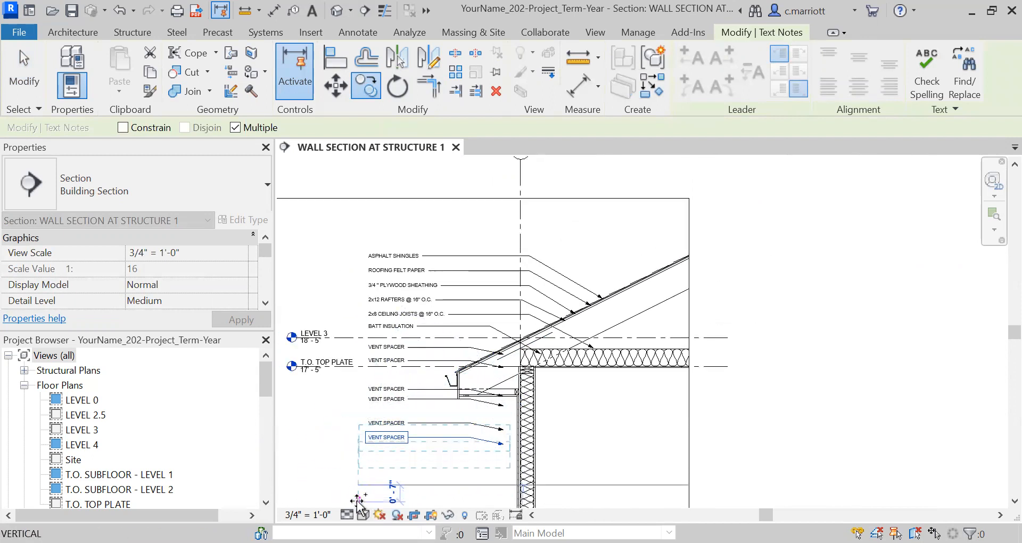
scroll(358, 500, "down", 1)
left_click(358, 500)
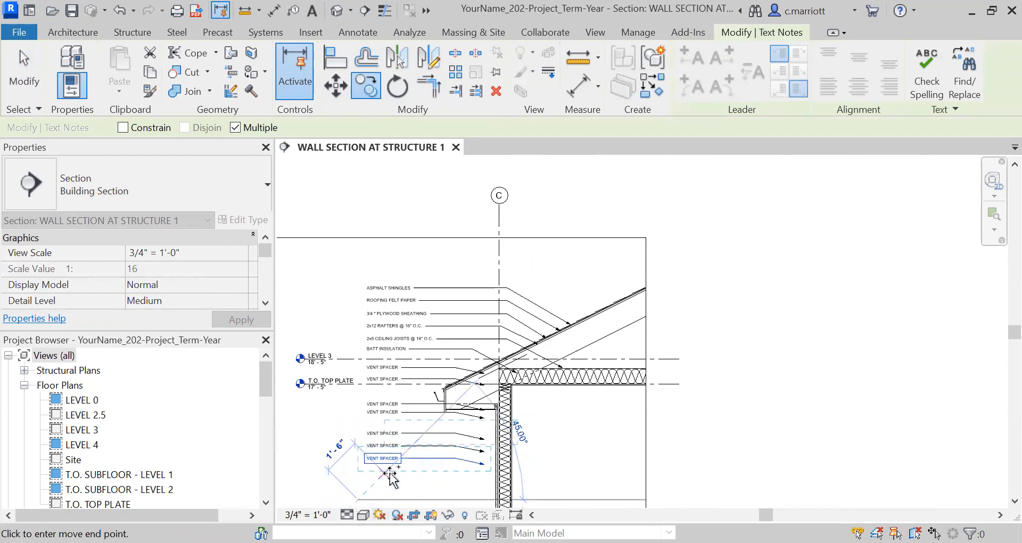
key("Escape")
key("Escape")
scroll(412, 387, "up", 5)
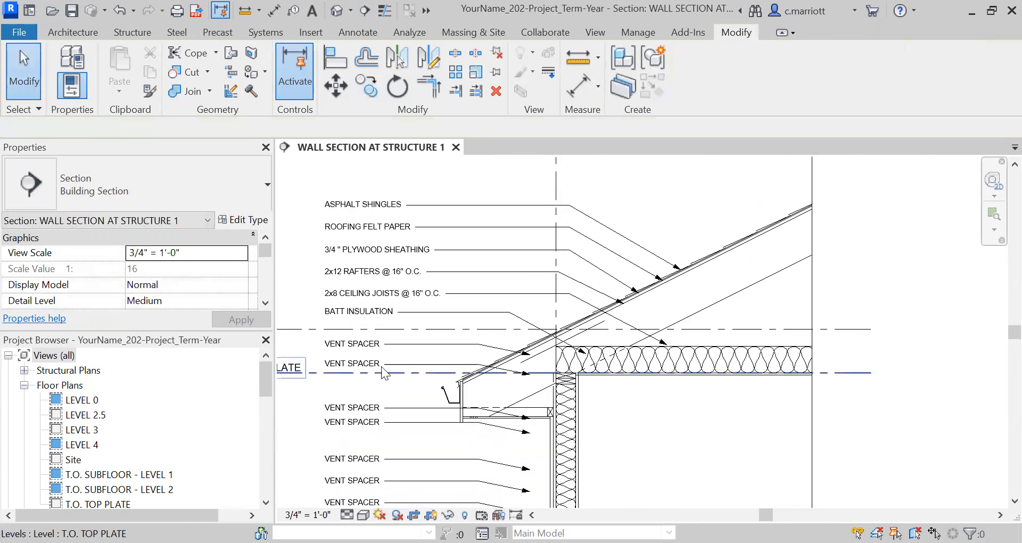
Change the text of the second vent spacer note to DRIP EDGE
middle_click_drag(412, 387, 540, 393)
scroll(495, 385, "down", 2)
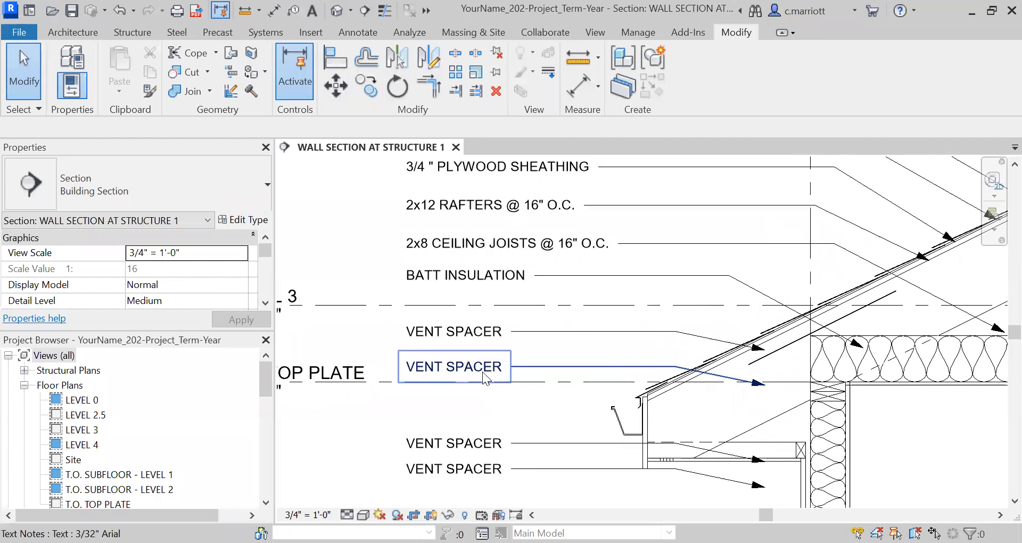
scroll(474, 366, "up", 2)
double_click(472, 366)
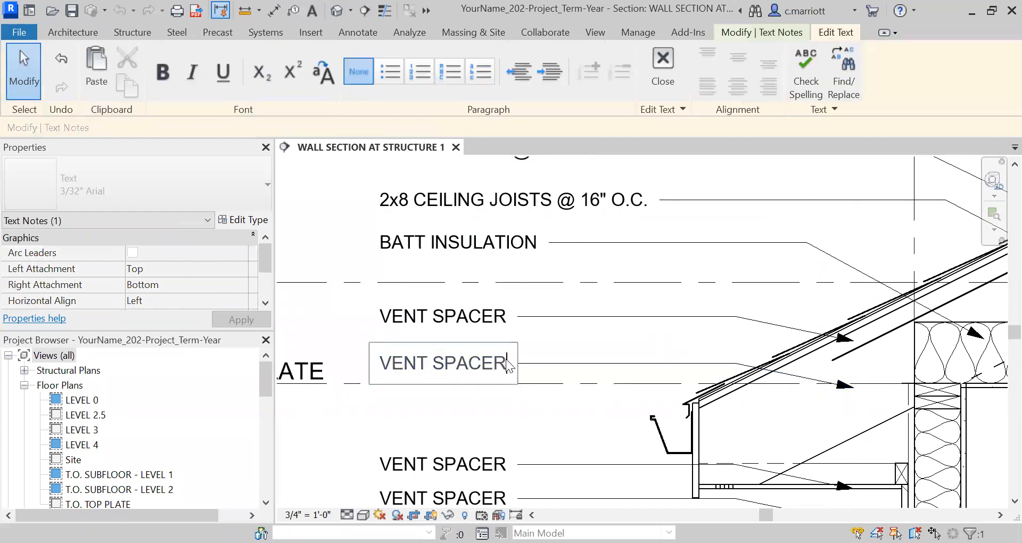
key("ctrl+a")
type("DRIP EDGE")
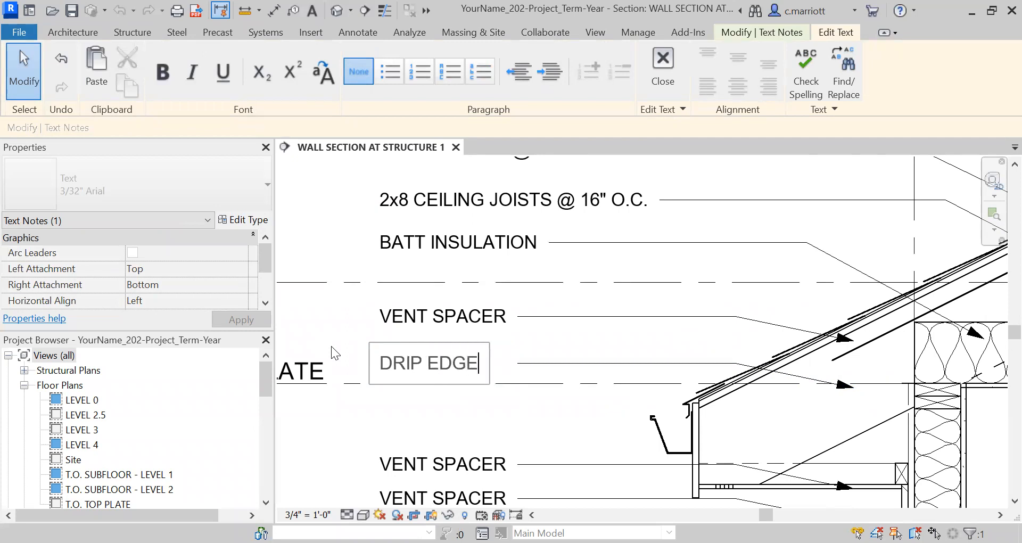
left_click(381, 411)
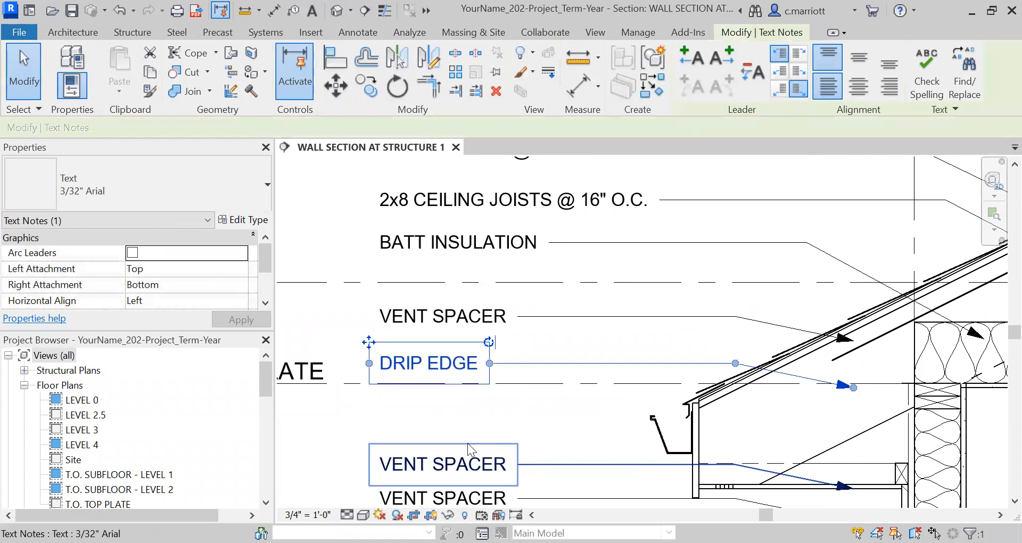
Change the text of the next vent spacer note to ALUMINUM GUTTER
scroll(467, 443, "up", 2)
middle_click_drag(456, 429, 480, 356)
double_click(477, 380)
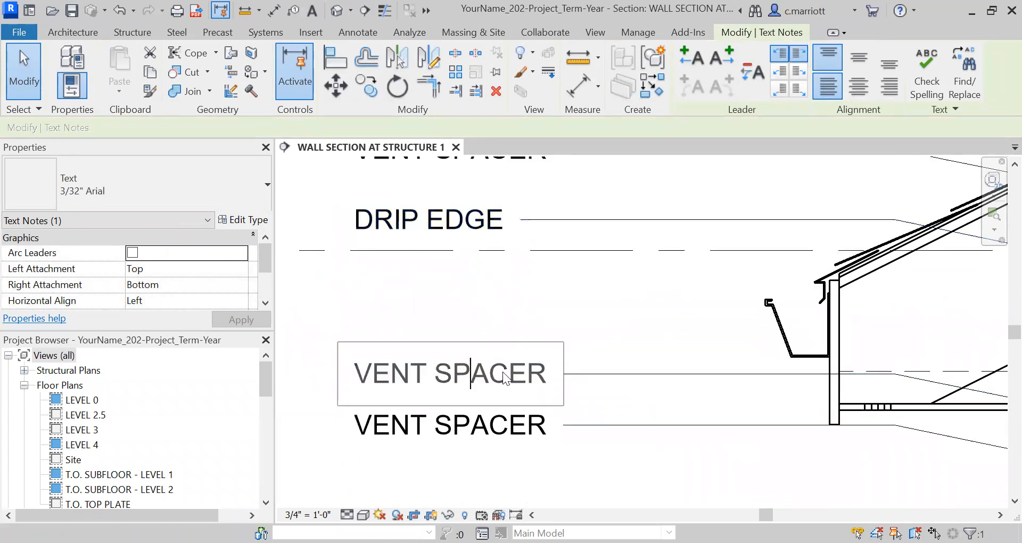
left_click_drag(547, 373, 300, 370)
type("ALUMINUM GUTTER")
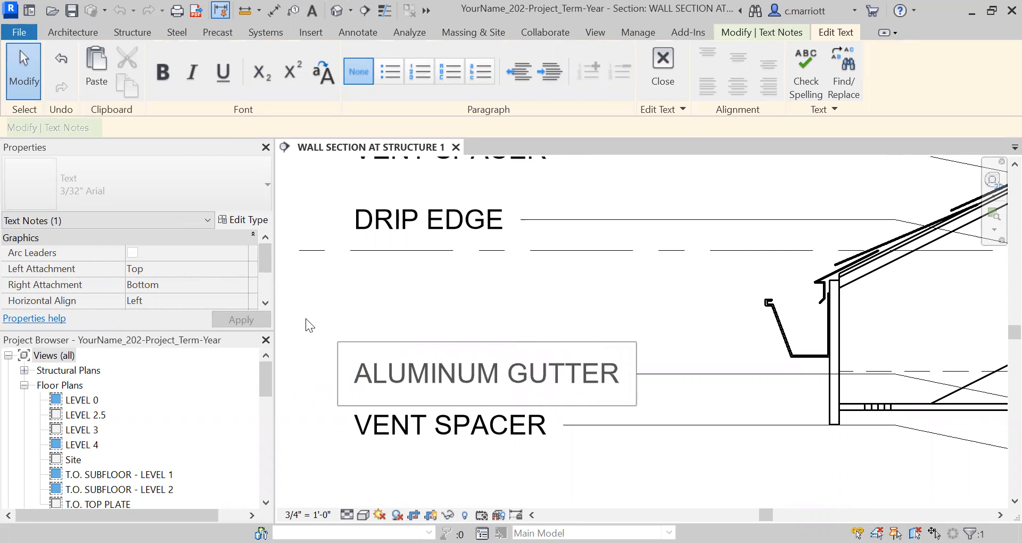
left_click(361, 327)
Change the text of the note below the gutter note to FASCIA BOARD
scroll(381, 340, "down", 3)
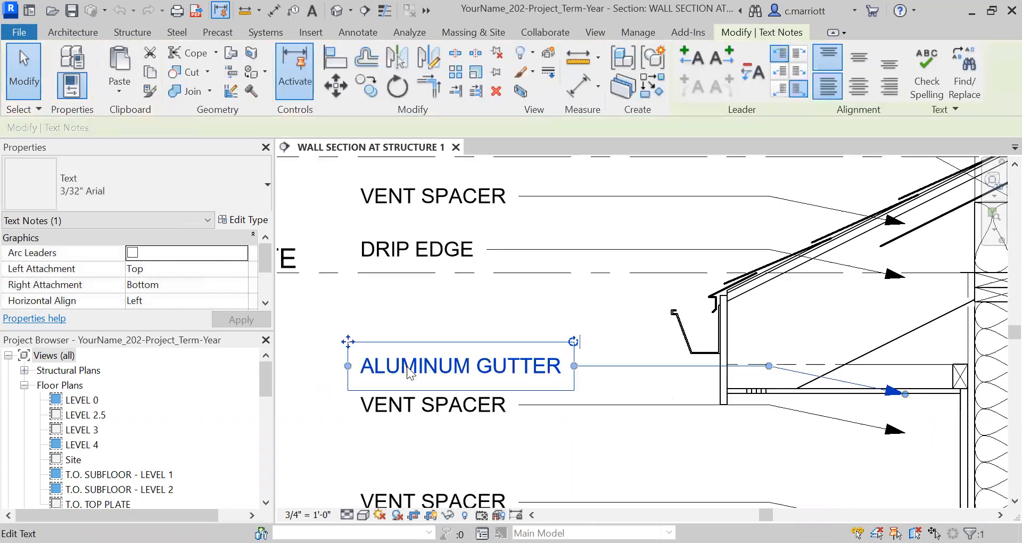
scroll(406, 421, "up", 1)
left_click(394, 404)
double_click(392, 402)
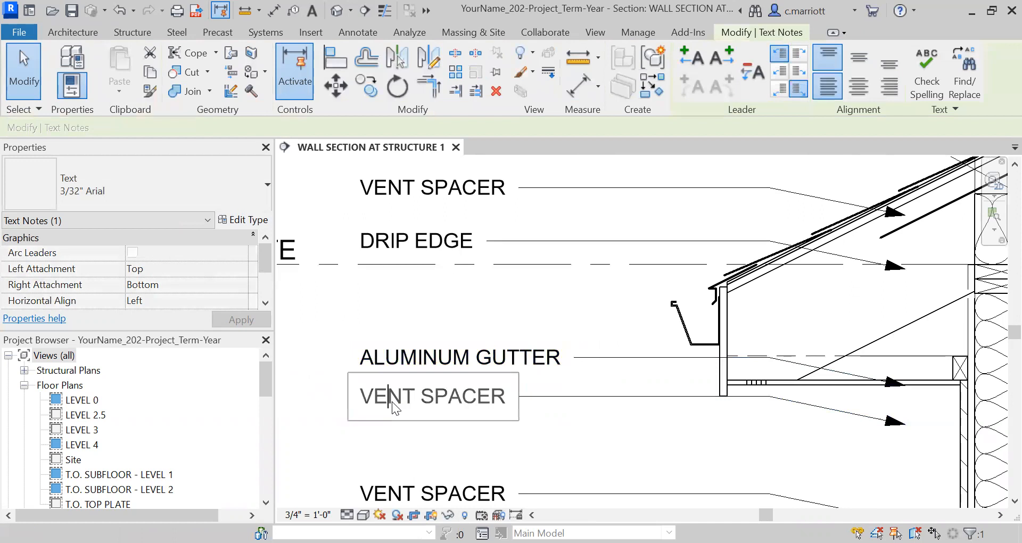
key("ctrl+a")
type("FA")
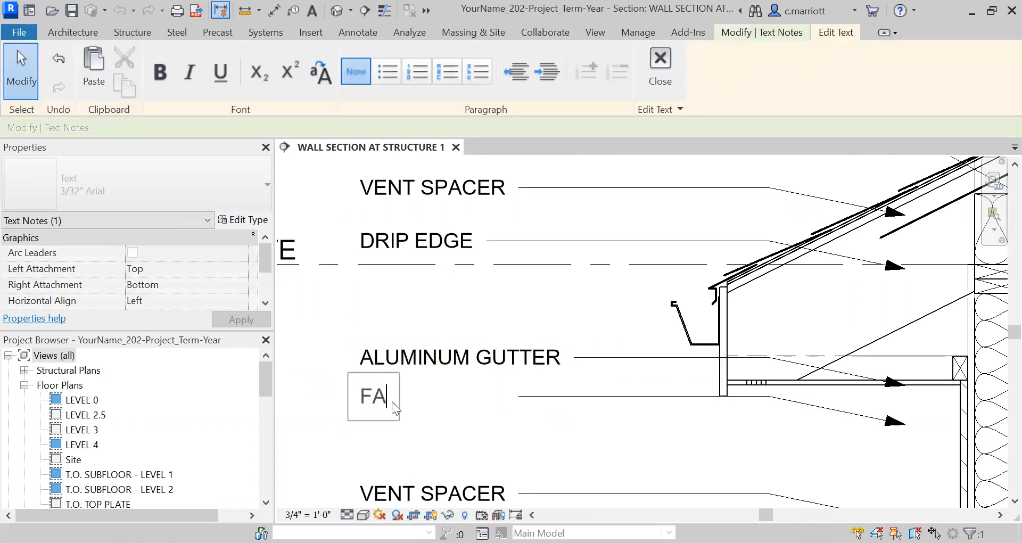
type("SCIA BOARD")
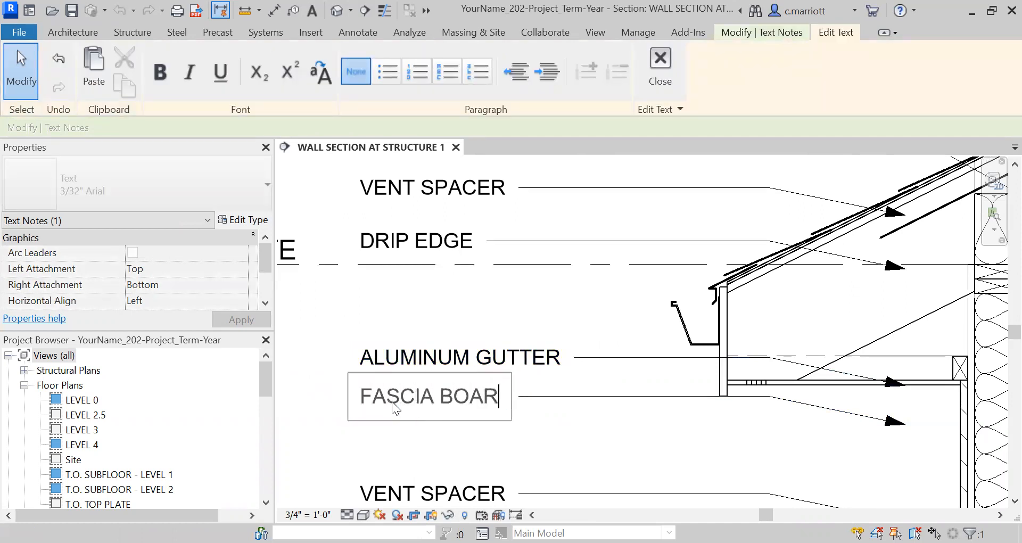
left_click(326, 350)
Change the text of the next vent spacer note to SOFFIT WITH 2" VENT
scroll(326, 350, "down", 3)
scroll(448, 394, "up", 3)
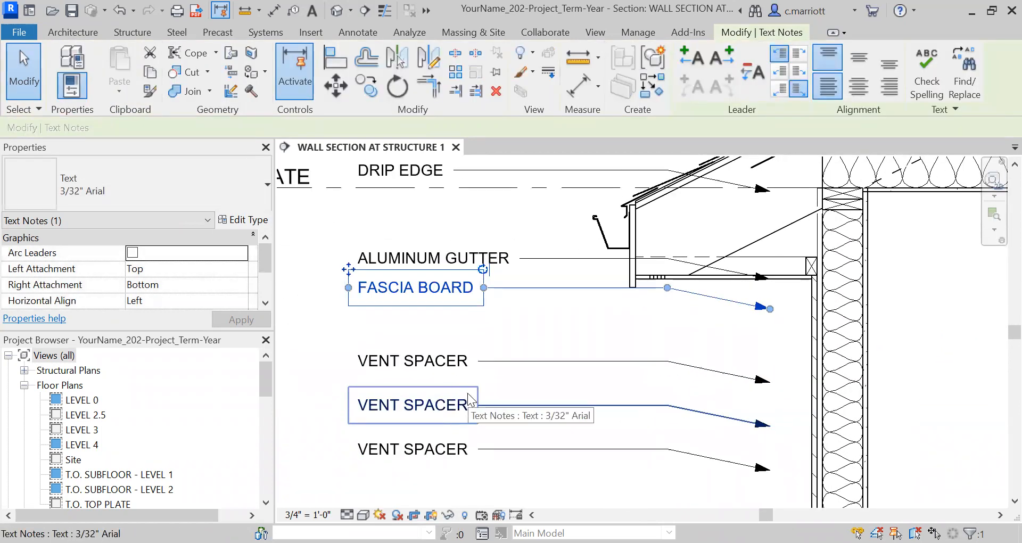
double_click(451, 363)
left_click_drag(451, 365, 307, 364)
type("SOFFIT WITH 2\" VENT")
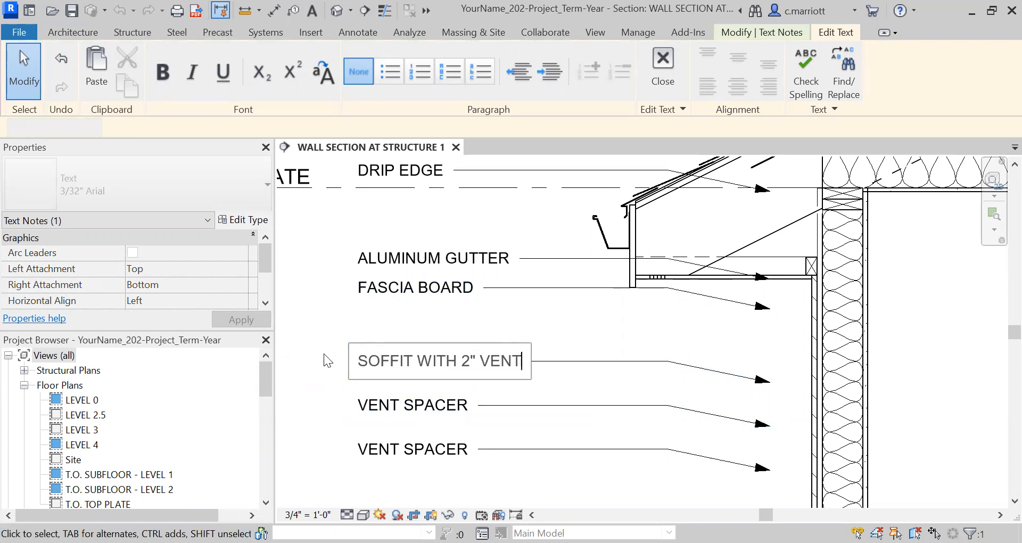
left_click(325, 355)
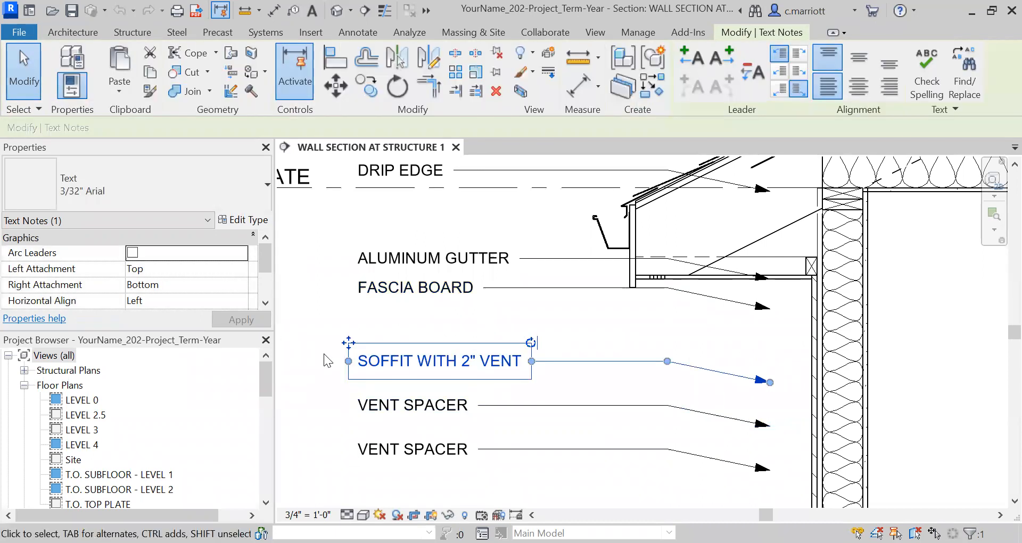
Change the text of the note below the soffit note to LOOKOUTS
left_click(462, 406)
left_click(460, 408)
left_click_drag(468, 404, 322, 397)
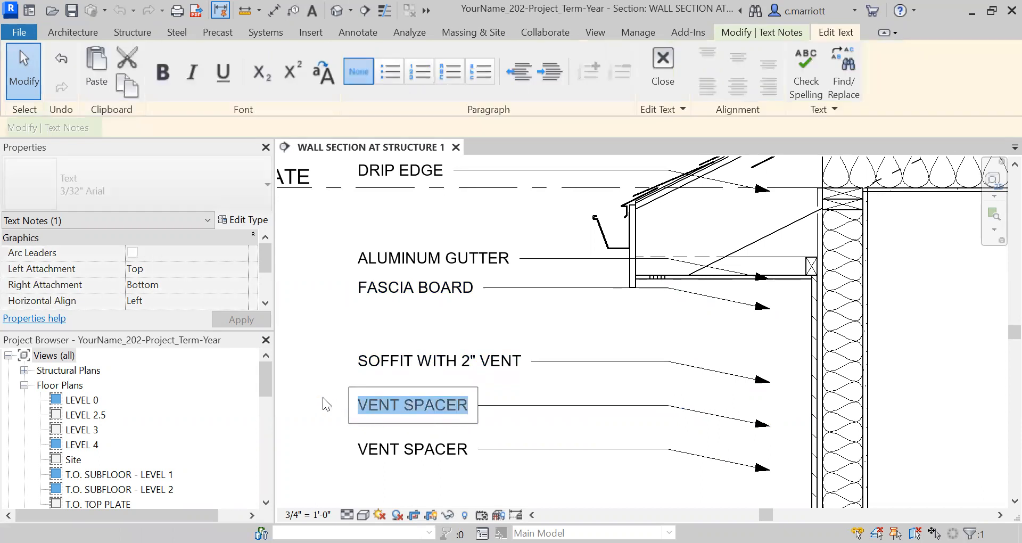
type("LOOKOUTS")
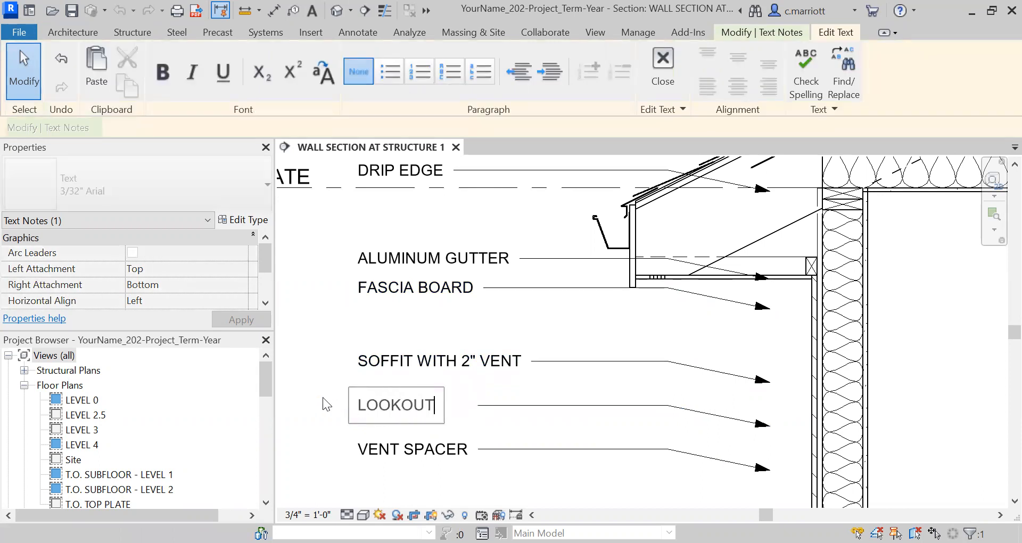
left_click(317, 390)
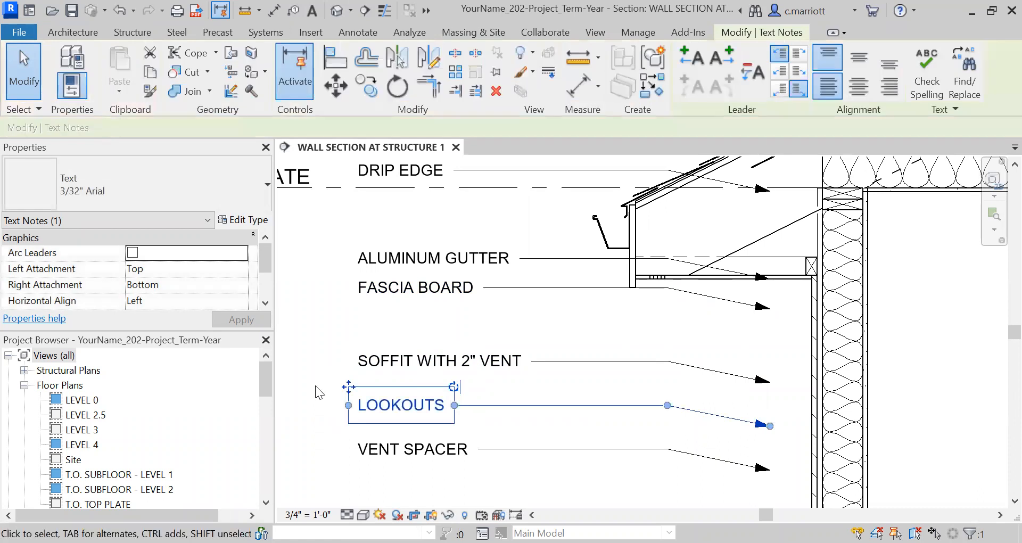
Change the text of the last vent spacer note to 2x6 DOUBLE TOP PLATE
scroll(351, 394, "down", 2)
scroll(413, 410, "up", 3)
left_click(399, 428)
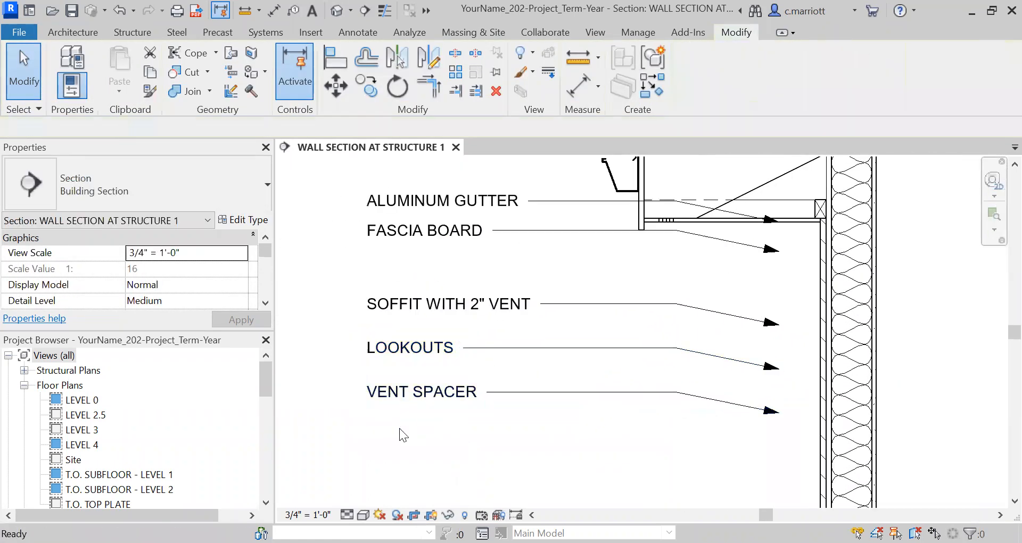
scroll(397, 420, "up", 1)
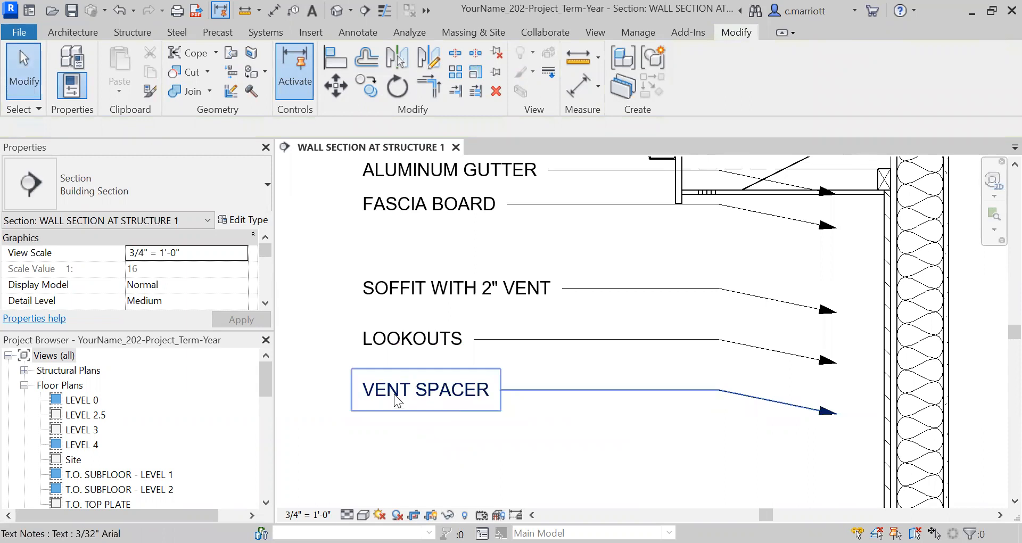
double_click(394, 394)
triple_click(421, 396)
type("2X")
key("BackSpace")
type("x6 DOUBLE DOP")
key("BackSpace")
key("BackSpace")
key("BackSpace")
type("TOP PLATE")
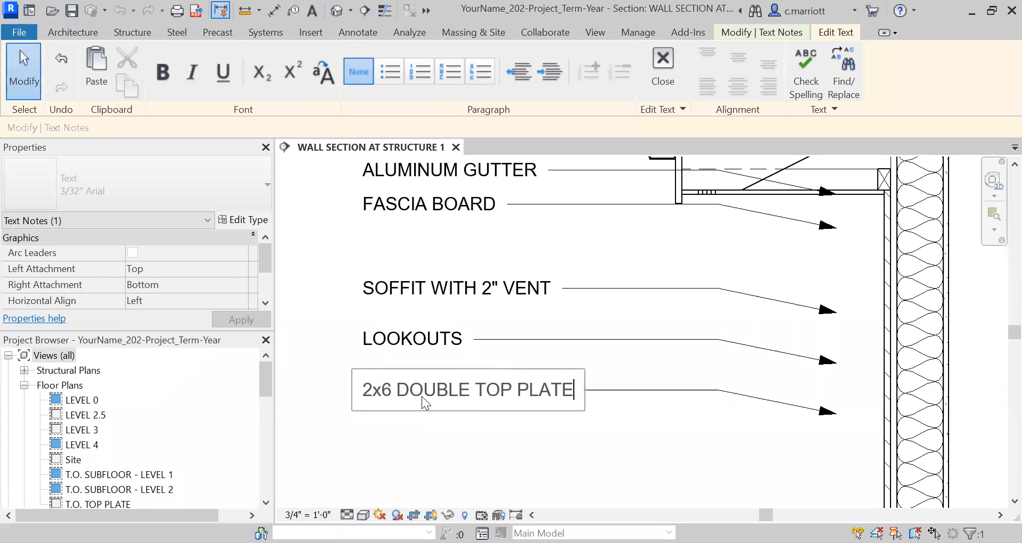
left_click(432, 290)
Move the aluminum gutter note up and point its leader arrowhead at the gutter
scroll(574, 299, "up", 8)
left_click(422, 313)
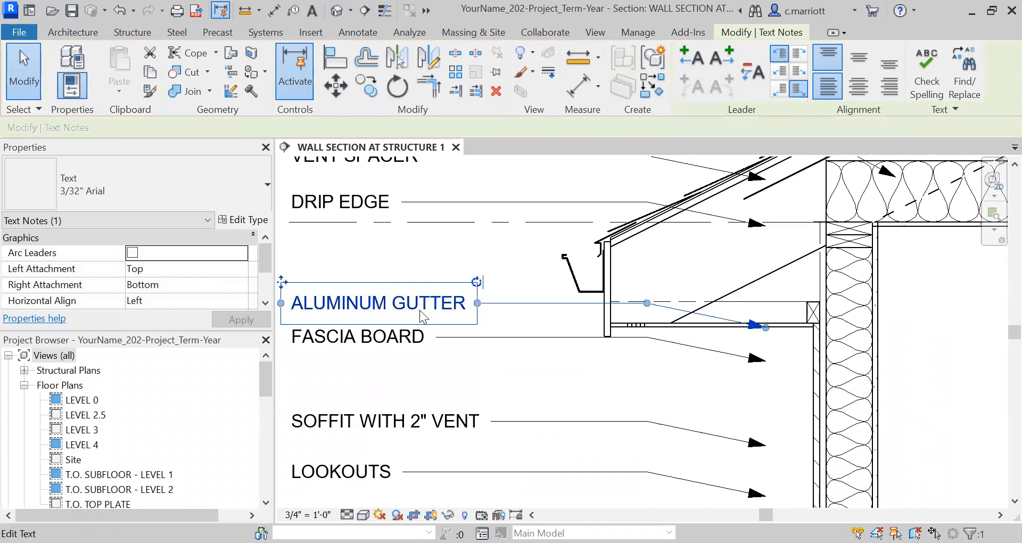
left_click_drag(431, 304, 431, 270)
left_click_drag(647, 271, 509, 270)
left_click_drag(766, 294, 565, 270)
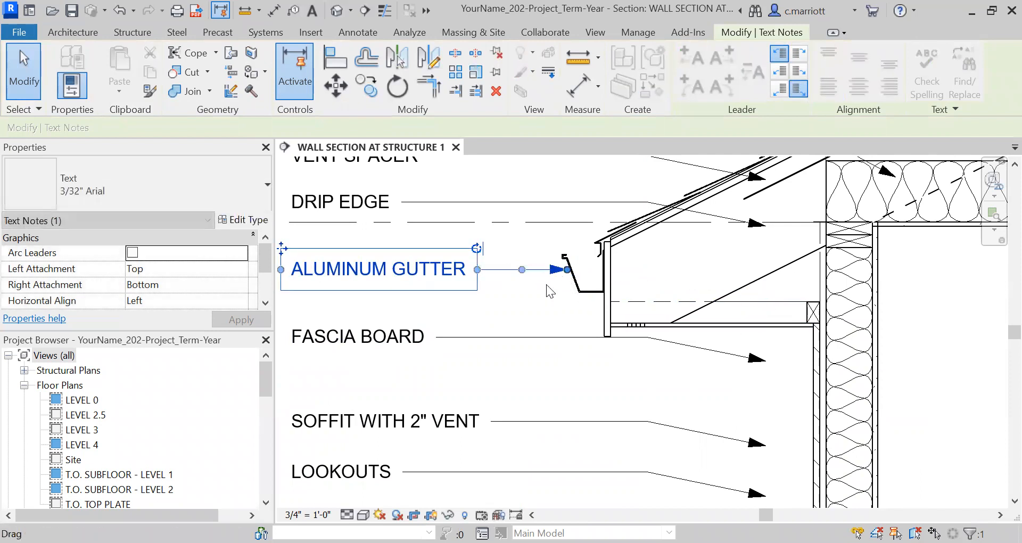
left_click(523, 293)
Reshape the drip edge leader so its arrowhead points at the drip edge
scroll(539, 301, "down", 1)
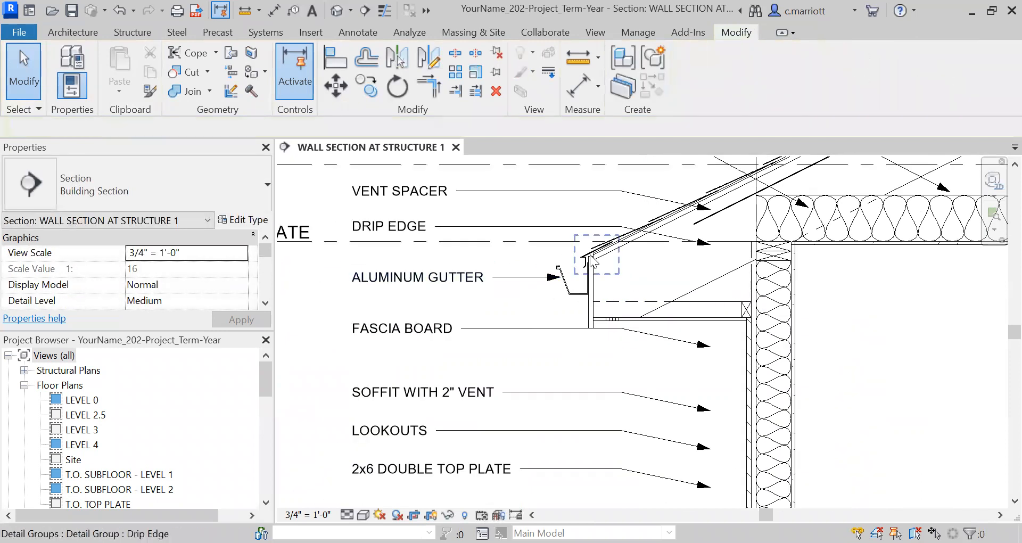
scroll(589, 254, "up", 1)
left_click(630, 217)
left_click_drag(630, 217, 504, 217)
scroll(691, 267, "up", 1)
scroll(727, 258, "up", 1)
left_click_drag(769, 232, 548, 248)
left_click(461, 318)
Reshape the fascia board leader so its arrowhead points at the fascia
scroll(498, 409, "down", 2)
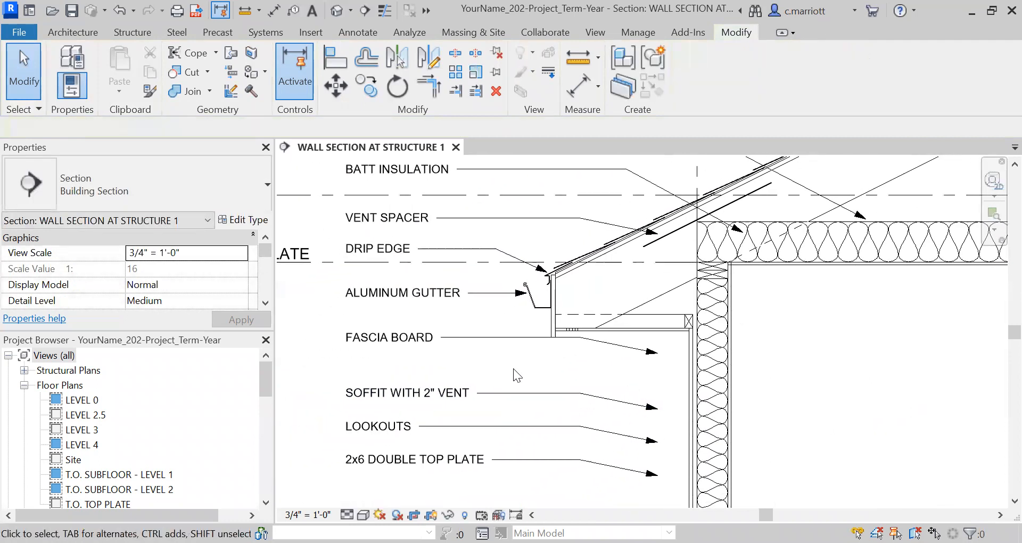
scroll(479, 364, "up", 2)
left_click(624, 324)
left_click_drag(624, 325, 497, 325)
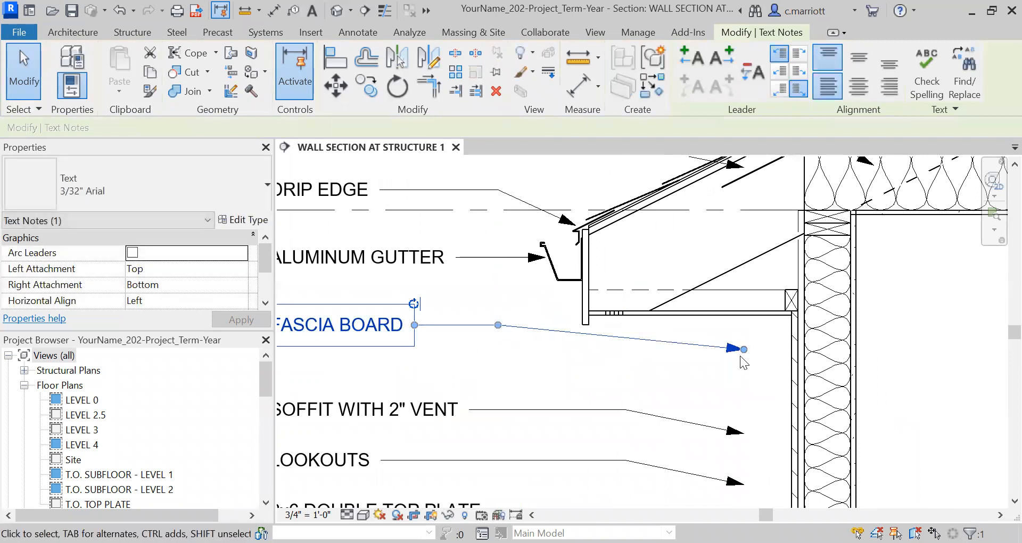
left_click_drag(744, 349, 579, 308)
left_click(533, 358)
Drag the fascia board leader's arrowhead onto the face of the fascia board
scroll(537, 362, "down", 1)
middle_click_drag(559, 376, 610, 381)
scroll(443, 387, "up", 1)
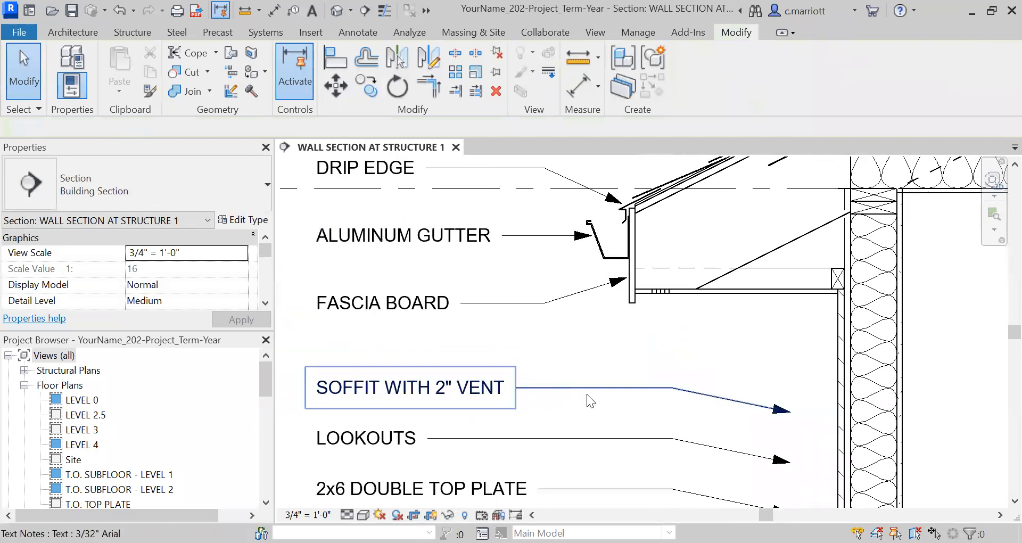
left_click(644, 388)
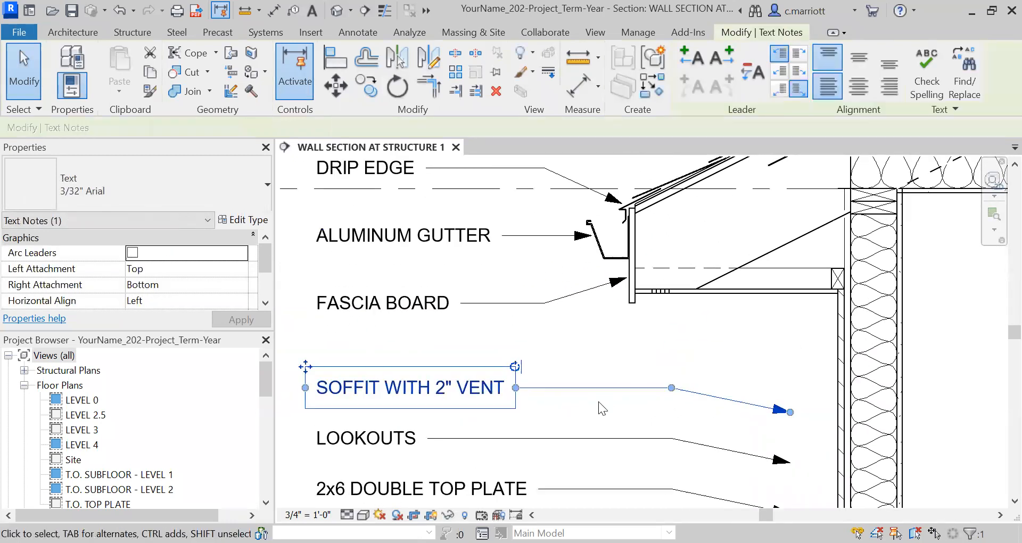
left_click(578, 354)
key("m")
key("a")
left_click(451, 390)
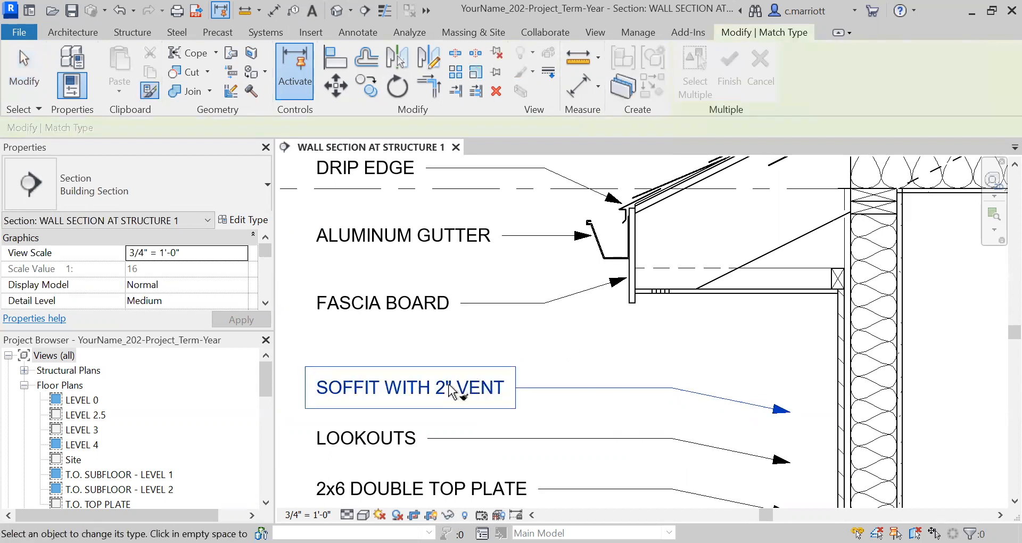
left_click(341, 92)
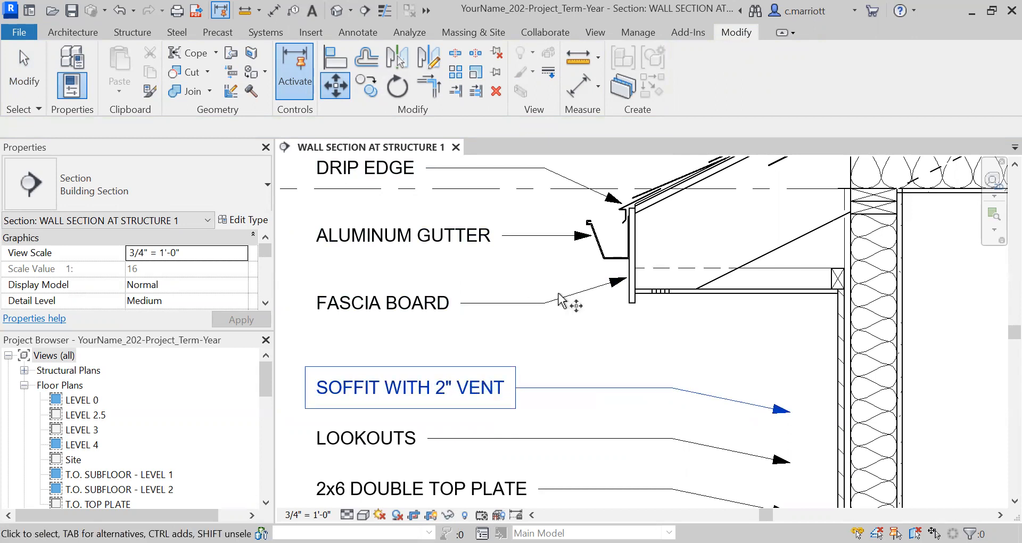
Nudge the SOFFIT WITH 2" VENT note up and redirect its leader with an elbow to point at the soffit vent
scroll(543, 322, "down", 3)
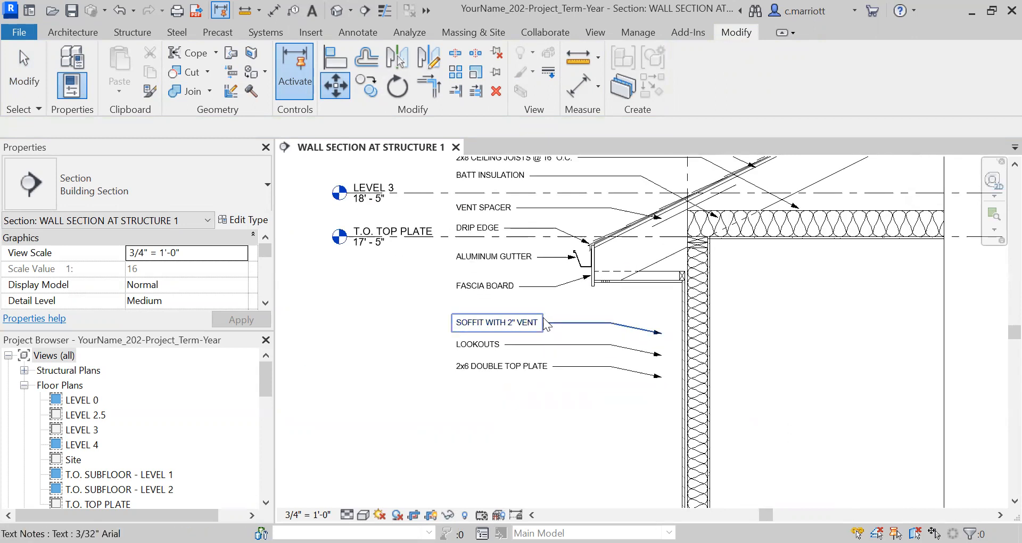
left_click(553, 325)
key("Up")
key("Up")
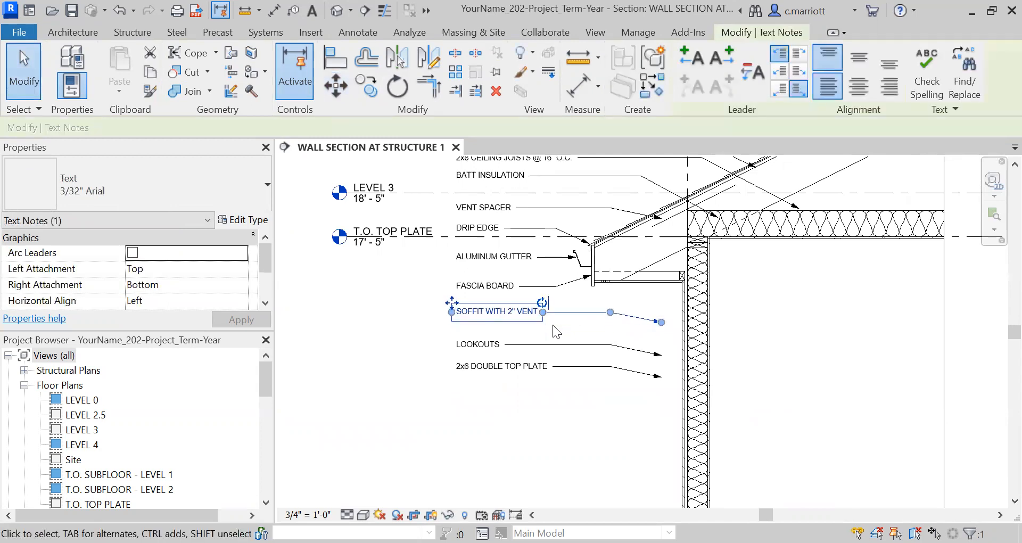
scroll(619, 311, "up", 5)
left_click_drag(782, 330, 687, 212)
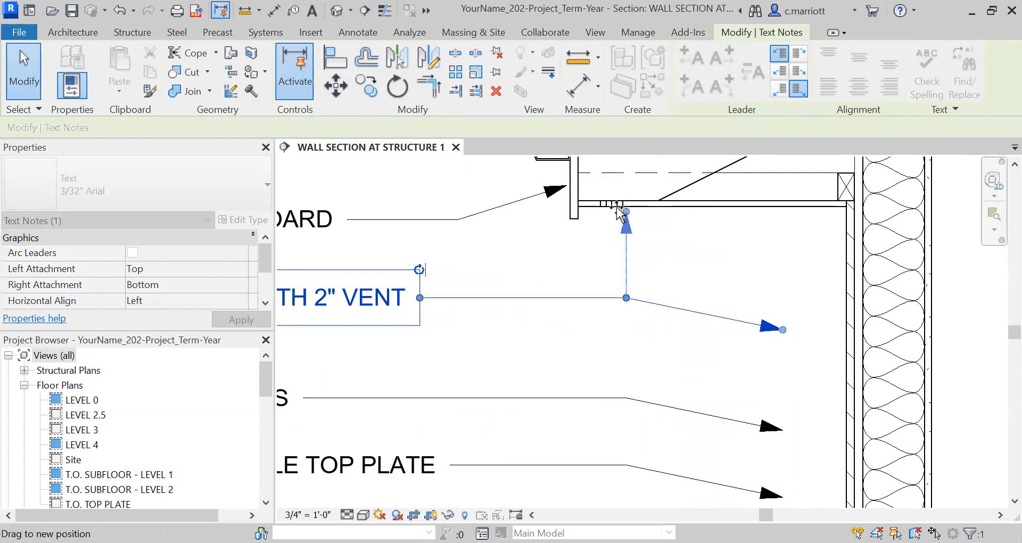
left_click_drag(614, 209, 612, 205)
left_click_drag(626, 298, 583, 297)
left_click(513, 256)
scroll(543, 318, "down", 7)
middle_click_drag(551, 364, 563, 377)
scroll(626, 374, "up", 1)
scroll(629, 380, "up", 1)
scroll(448, 345, "up", 1)
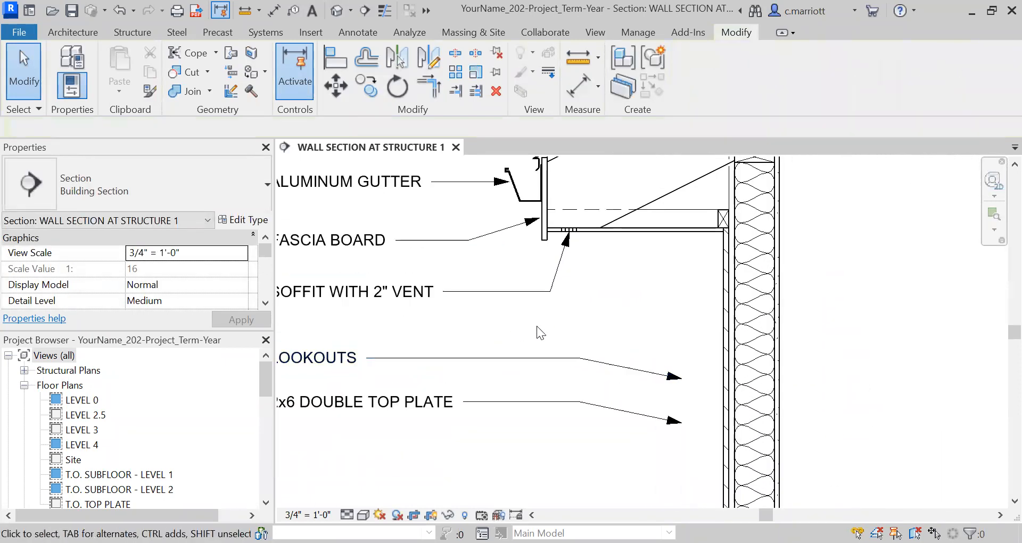
Select the LOOKOUTS and 2x6 DOUBLE TOP PLATE notes together and nudge them up
scroll(537, 328, "down", 2)
left_click_drag(528, 326, 407, 389)
key("Up")
key("Up")
key("Up")
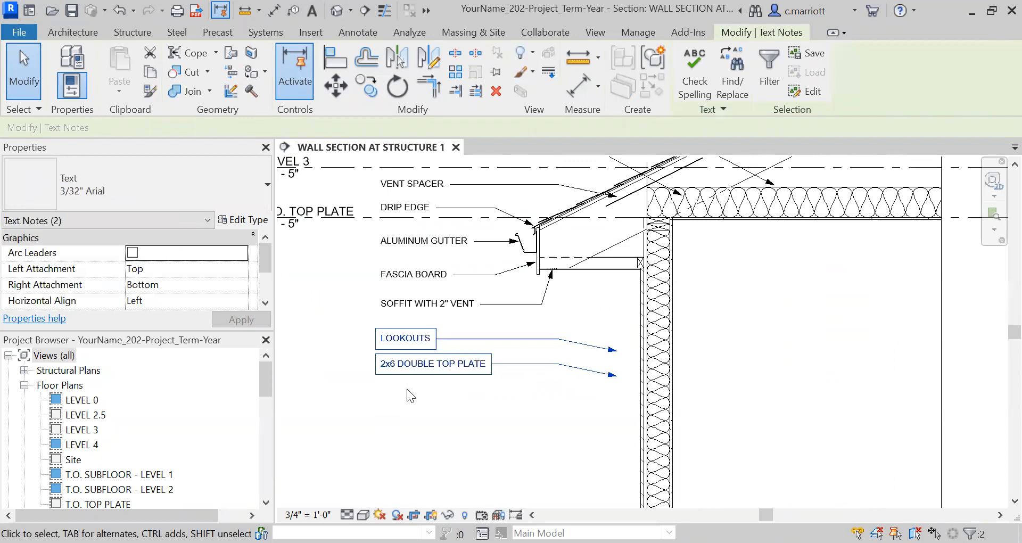
Redirect the LOOKOUTS leader's arrowhead up to the lookout under the ceiling joists
scroll(620, 309, "up", 2)
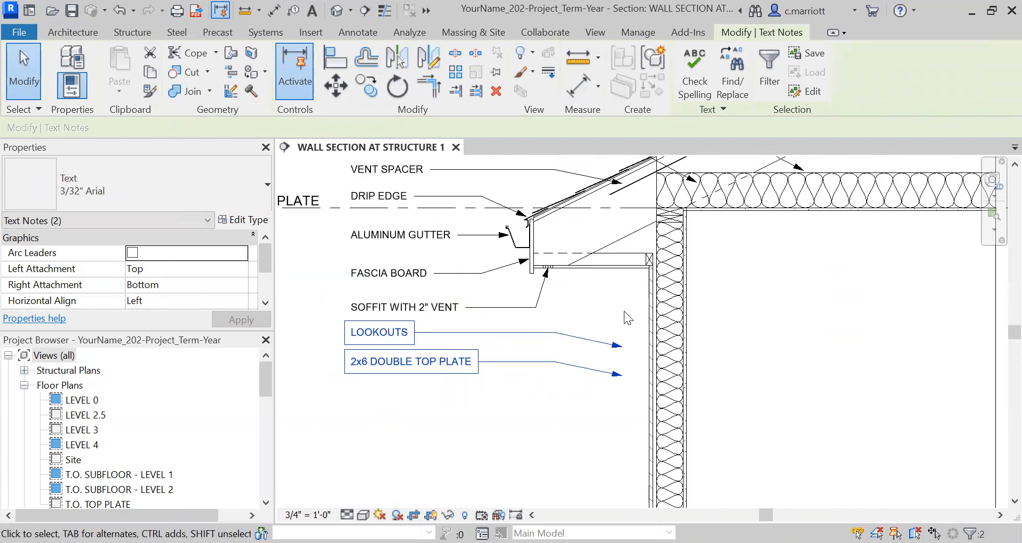
left_click(597, 352)
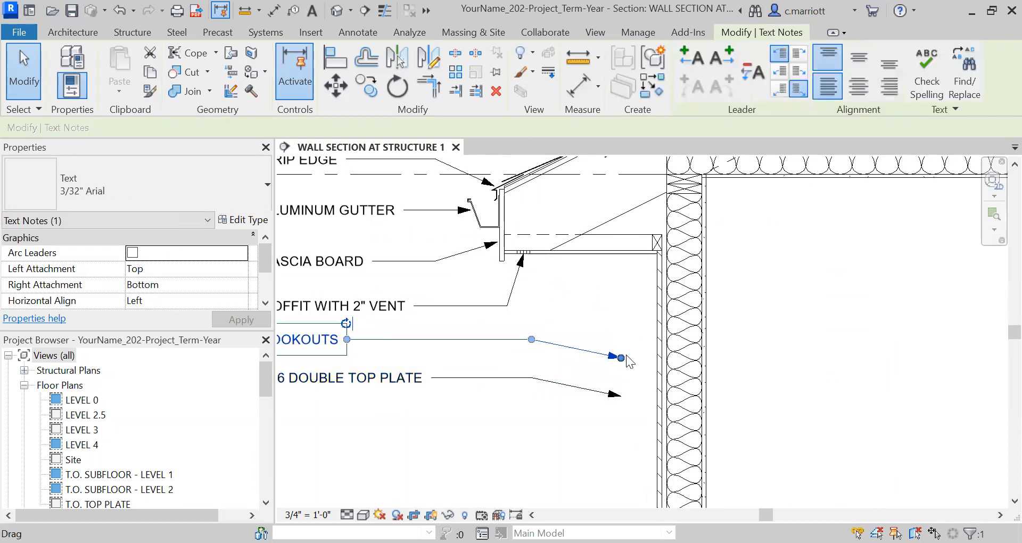
left_click_drag(621, 359, 590, 251)
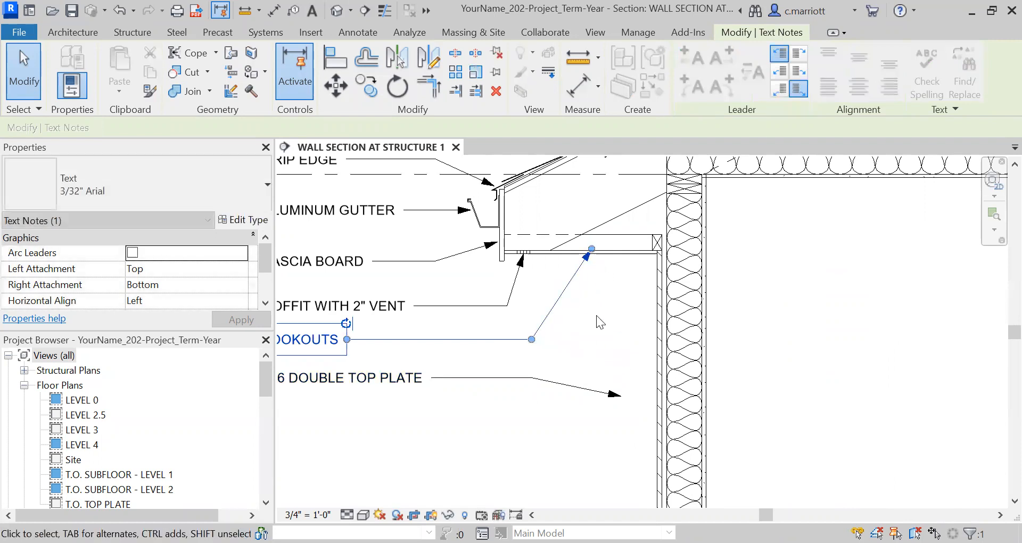
left_click(601, 330)
Redirect the 2x6 DOUBLE TOP PLATE leader's arrowhead up to the double top plate at the wall head
scroll(609, 344, "down", 2)
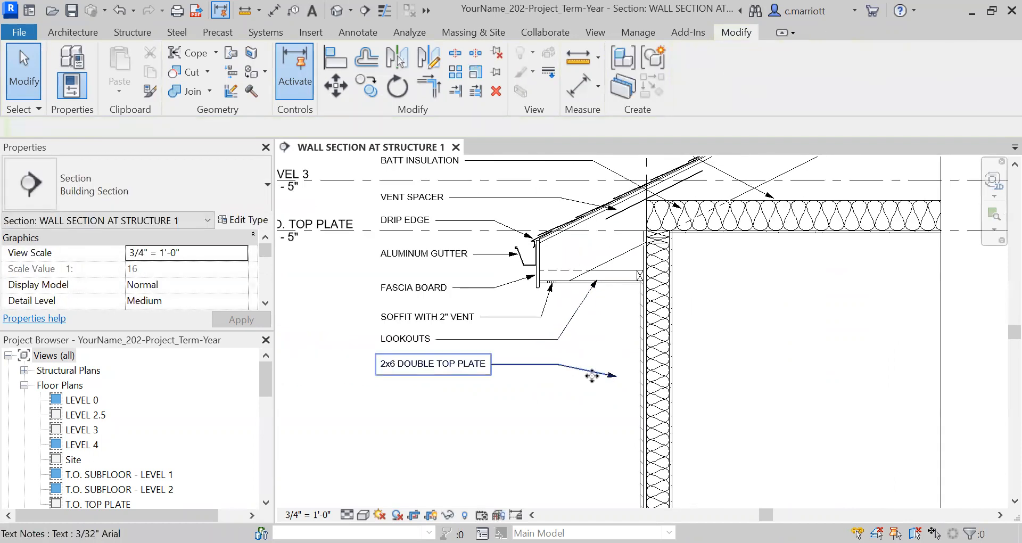
left_click(592, 376)
left_click_drag(617, 377, 648, 244)
scroll(639, 250, "up", 3)
scroll(564, 413, "down", 2)
scroll(540, 421, "down", 2)
scroll(298, 399, "up", 3)
scroll(533, 383, "down", 3)
left_click(661, 410)
scroll(660, 374, "up", 1)
middle_click_drag(659, 374, 596, 448)
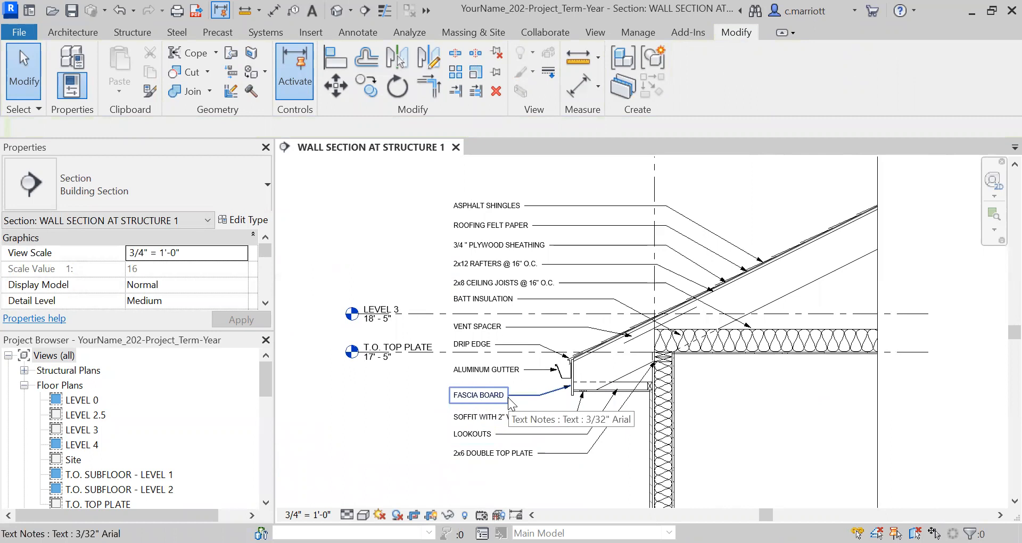
scroll(579, 420, "down", 1)
scroll(578, 414, "down", 2)
middle_click_drag(585, 388, 576, 349)
scroll(567, 346, "up", 3)
middle_click_drag(495, 330, 468, 346)
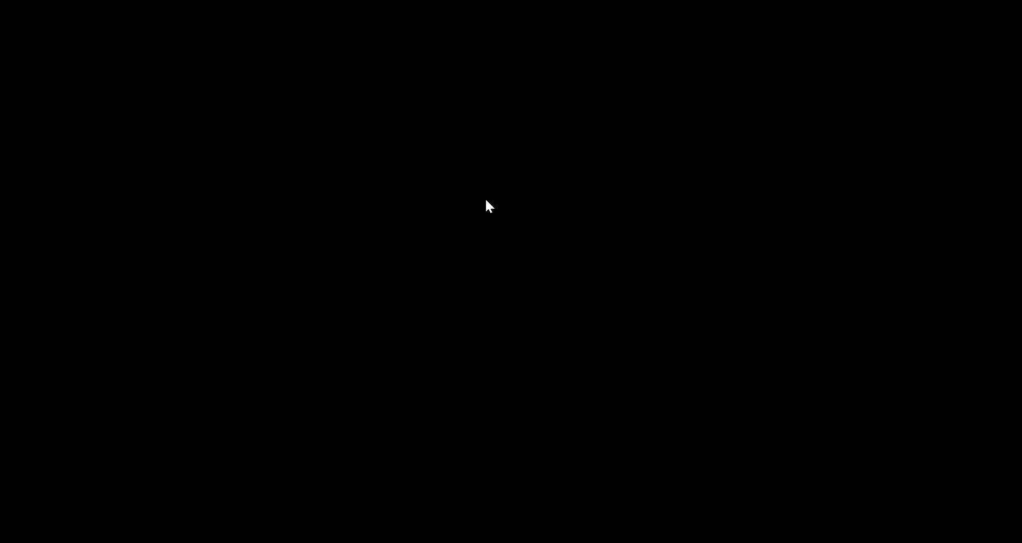
Select and inspect the Level 3, T.O. TOP PLATE and subfloor level datums in the section
scroll(697, 359, "up", 5)
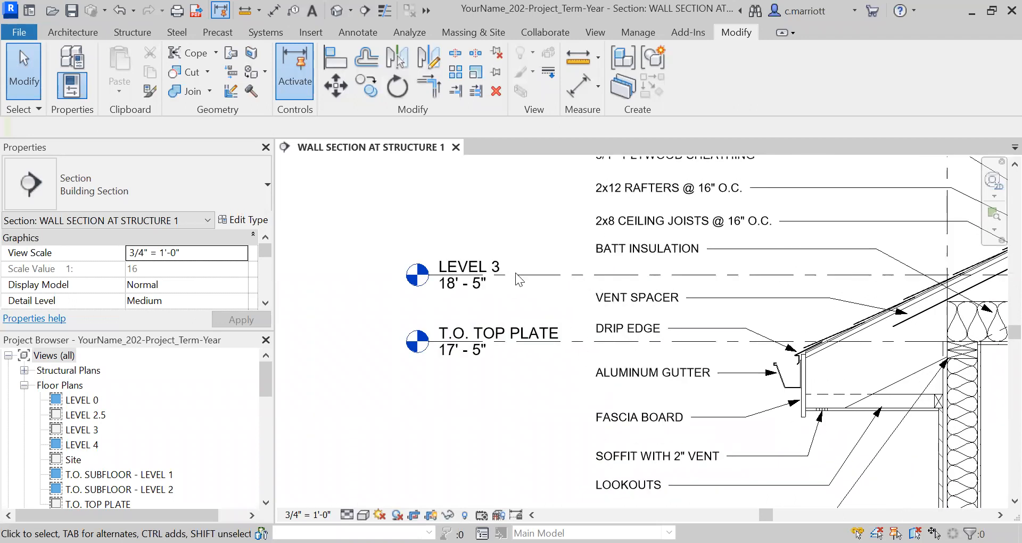
left_click(526, 274)
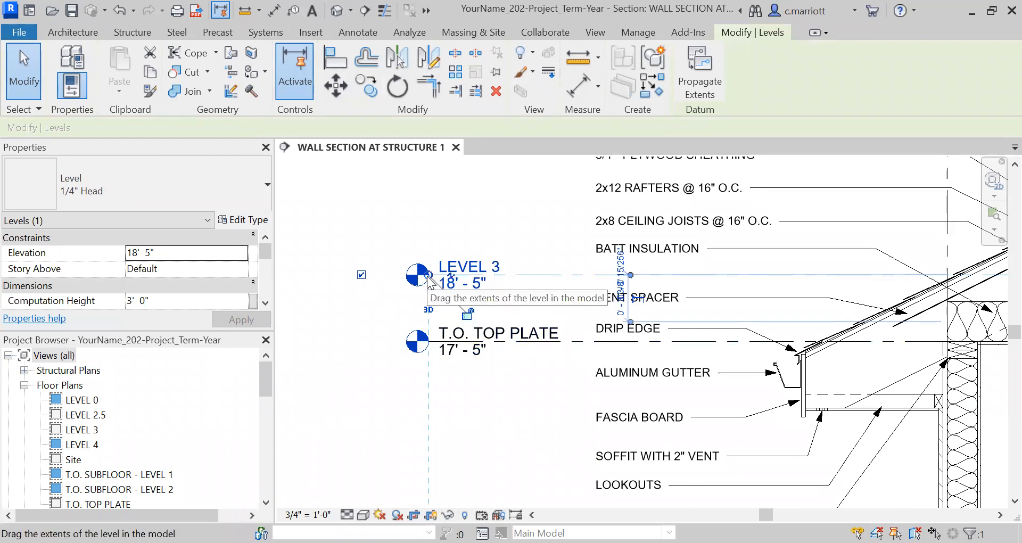
left_click(471, 350)
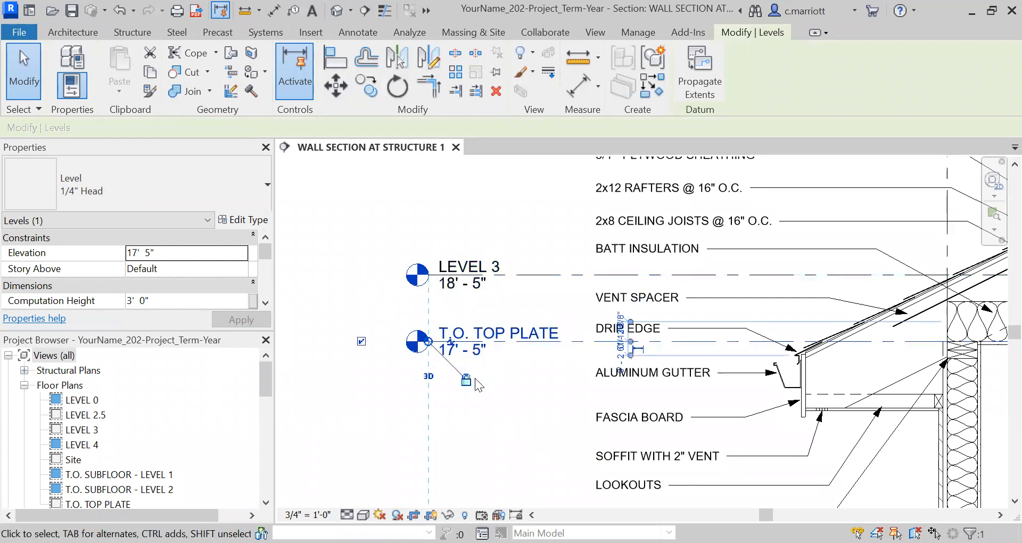
scroll(472, 344, "down", 4)
middle_click_drag(494, 358, 470, 230)
scroll(450, 374, "up", 4)
left_click(433, 361)
scroll(468, 407, "up", 2)
scroll(456, 408, "down", 7)
middle_click_drag(449, 412, 435, 270)
scroll(435, 339, "down", 1)
scroll(442, 448, "up", 3)
left_click(440, 431)
scroll(440, 429, "up", 3)
middle_click_drag(457, 315, 458, 179)
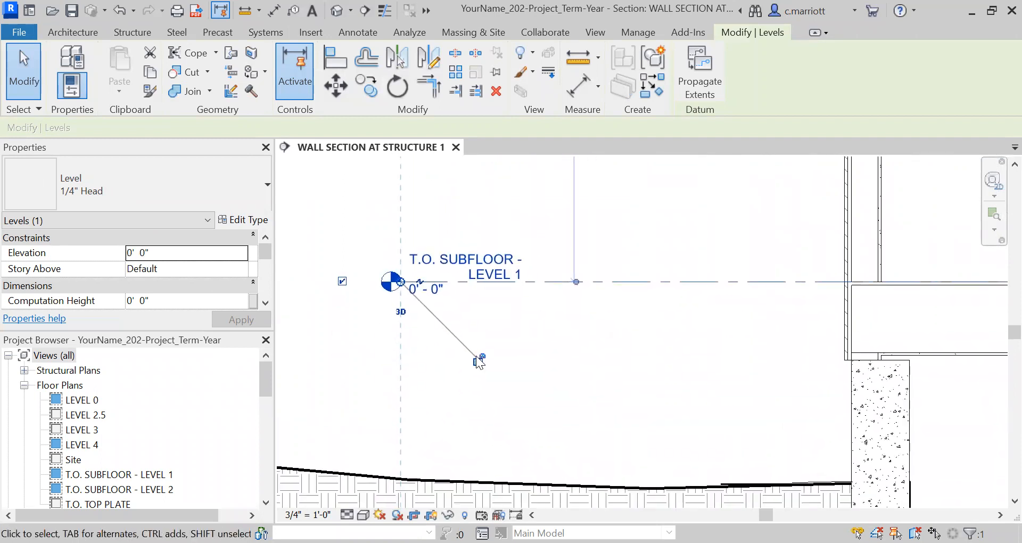
scroll(476, 356, "down", 6)
scroll(498, 416, "down", 2)
mouse_move(504, 420)
middle_mouse_down()
mouse_move(502, 272)
mouse_move(486, 420)
middle_mouse_up()
scroll(502, 282, "down", 1)
scroll(502, 285, "down", 1)
middle_click_drag(466, 333, 469, 516)
scroll(460, 265, "up", 4)
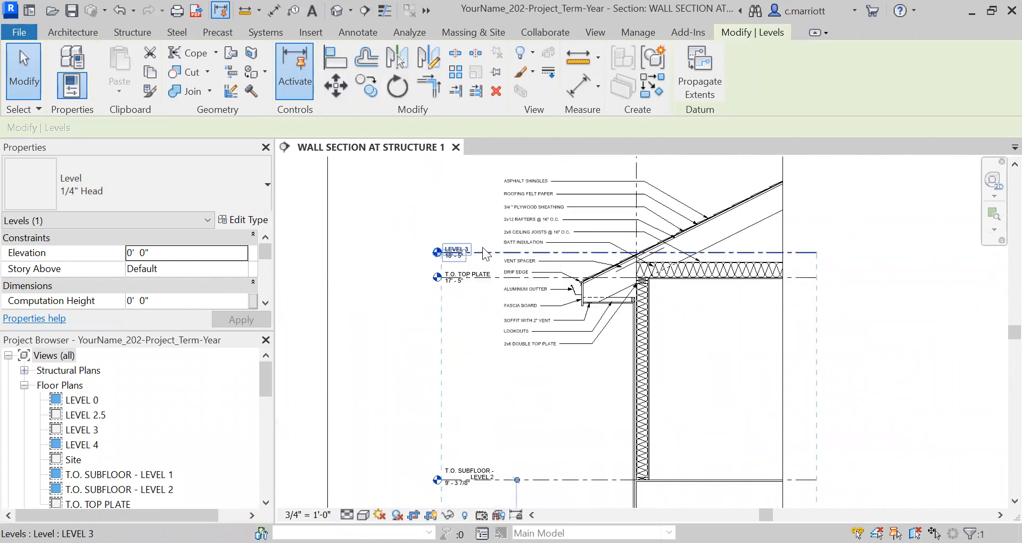
scroll(483, 253, "up", 1)
key("Escape")
Drag the Level 3 level head to the right, beside the eave notes
left_click(441, 266)
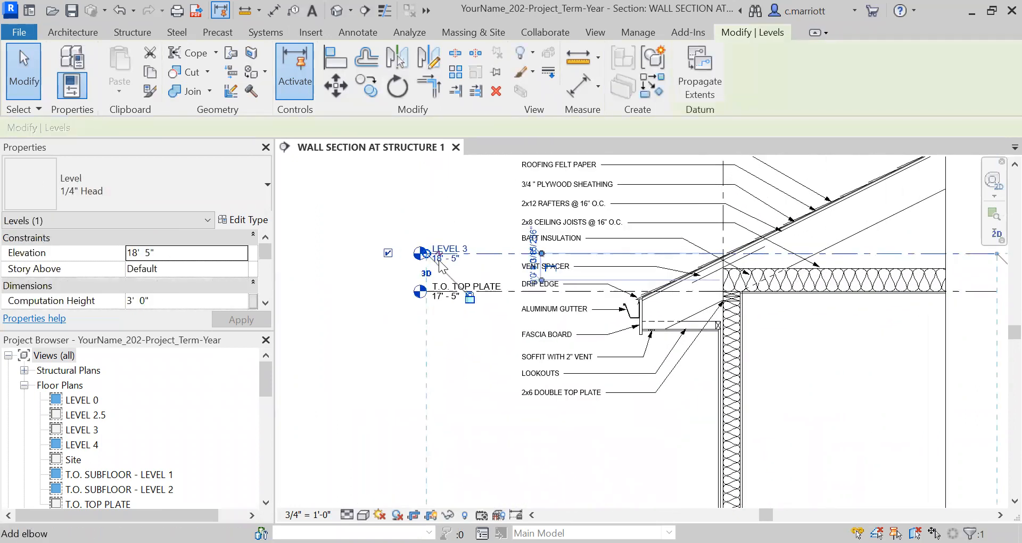
scroll(424, 258, "up", 1)
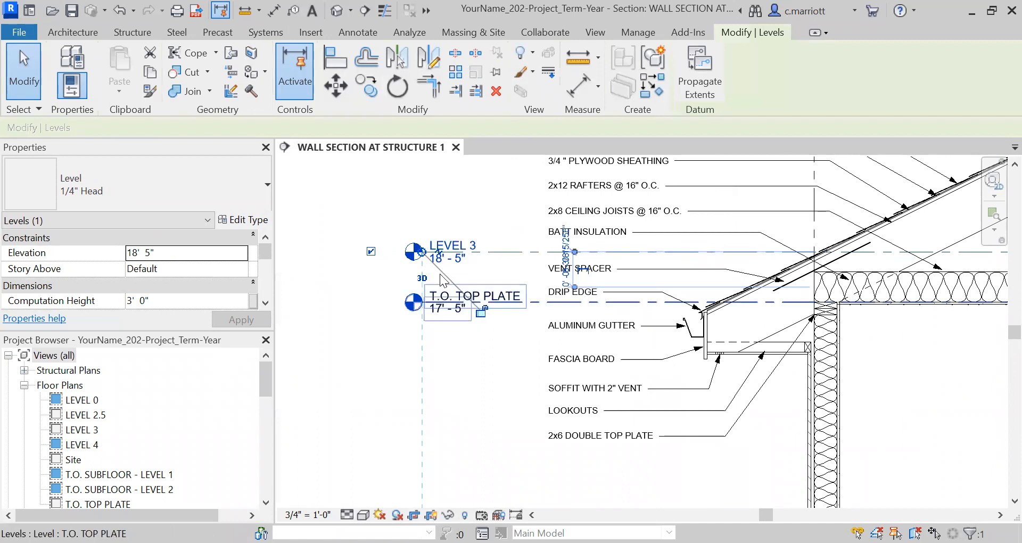
left_click_drag(448, 259, 494, 257)
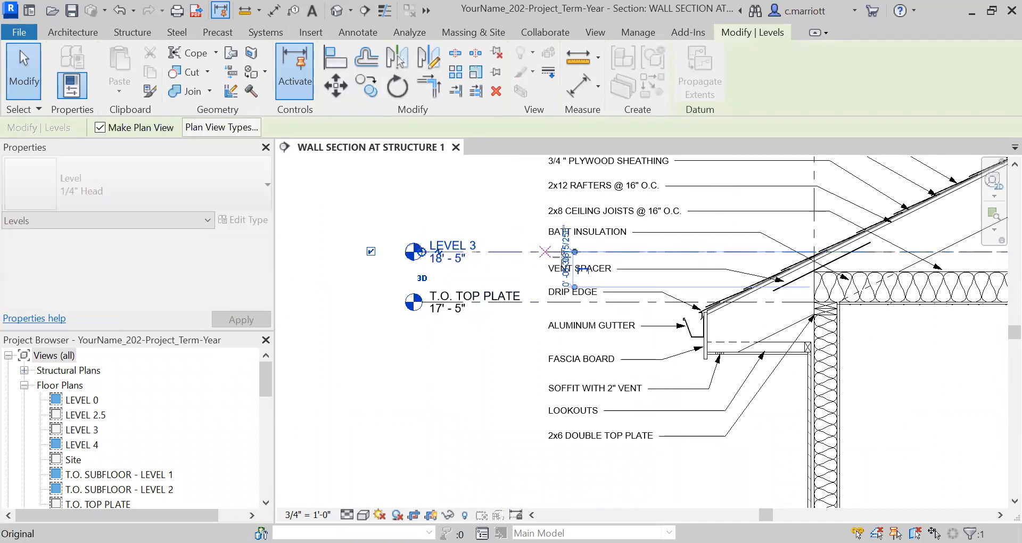
mouse_move(569, 258)
left_mouse_down()
mouse_move(542, 252)
mouse_move(553, 252)
left_mouse_up()
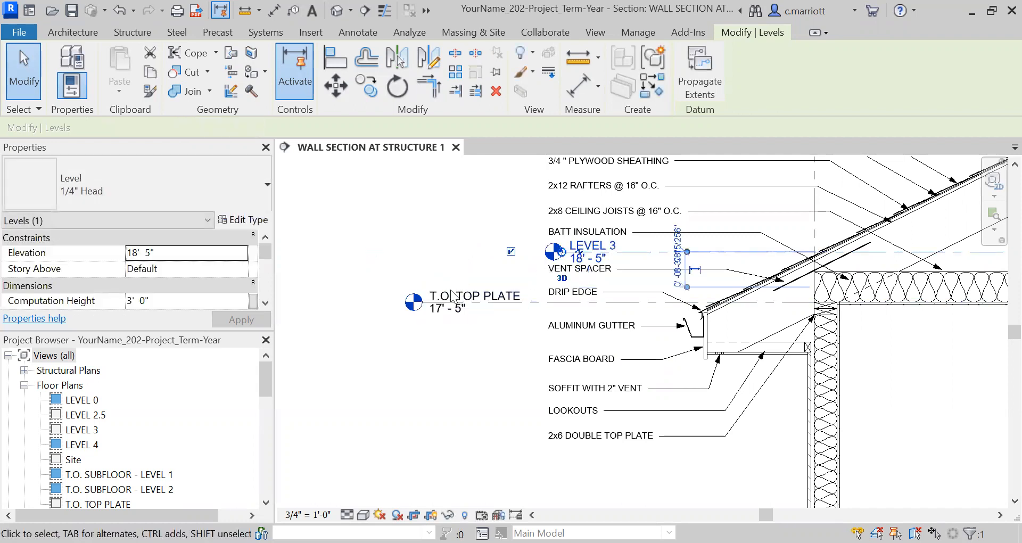
scroll(461, 292, "up", 3)
scroll(649, 347, "down", 3)
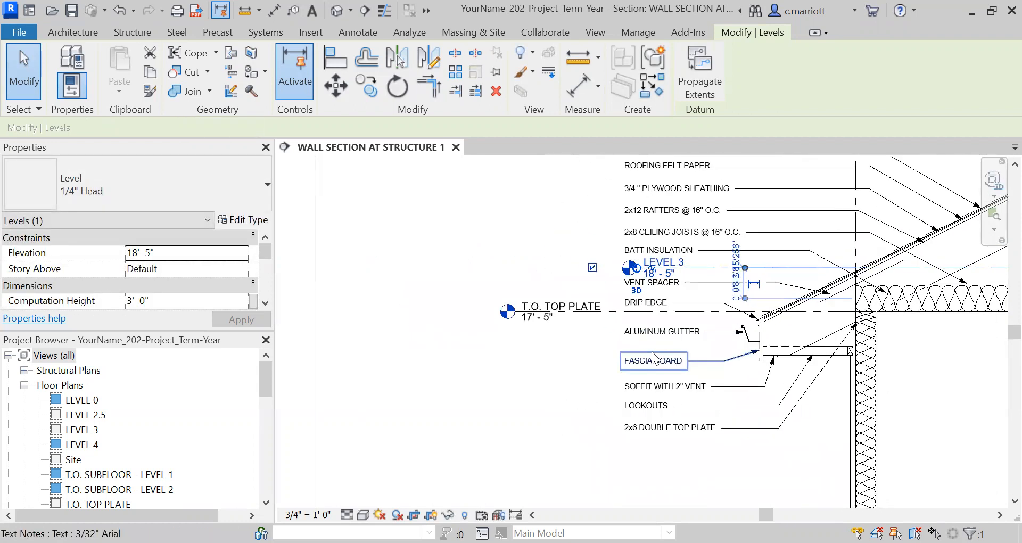
scroll(652, 351, "up", 3)
scroll(650, 340, "up", 1)
scroll(492, 321, "down", 4)
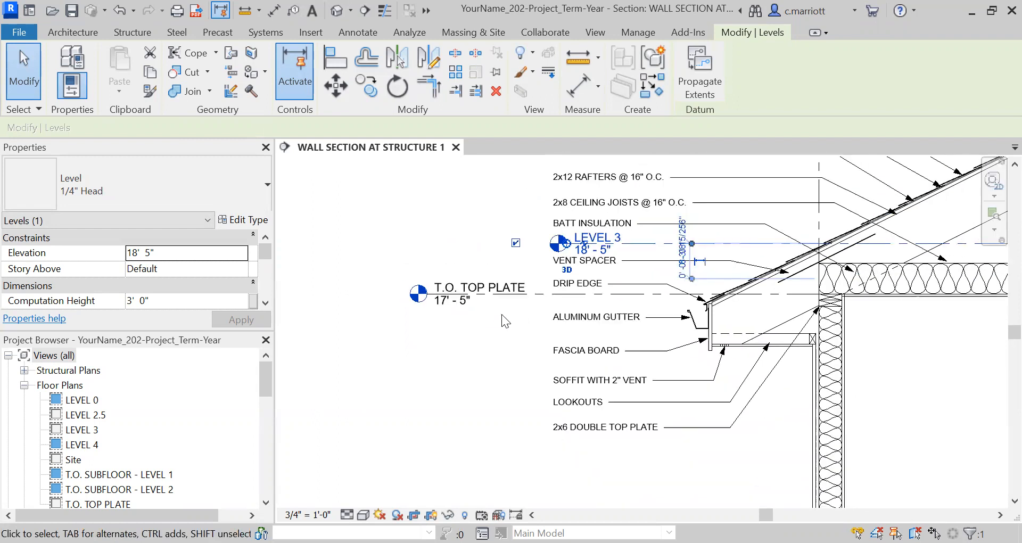
left_click(456, 236)
scroll(492, 365, "down", 1)
middle_click_drag(533, 427, 525, 372)
scroll(519, 349, "down", 2)
scroll(535, 319, "up", 2)
scroll(542, 334, "up", 5)
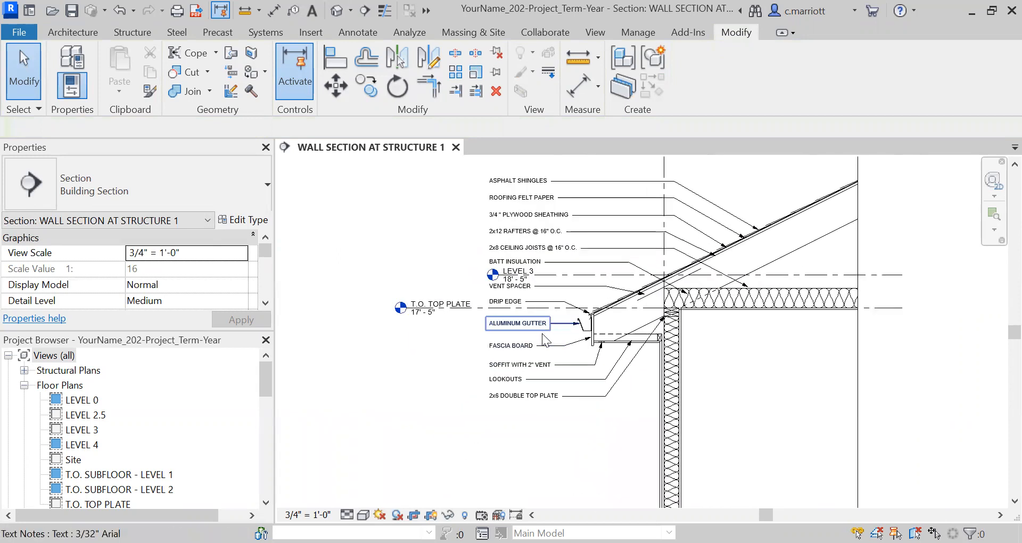
Nudge the ALUMINUM GUTTER note down and the DRIP EDGE note up to even the note spacing
left_click(513, 318)
key("Down")
key("Down")
key("Down")
key("Down")
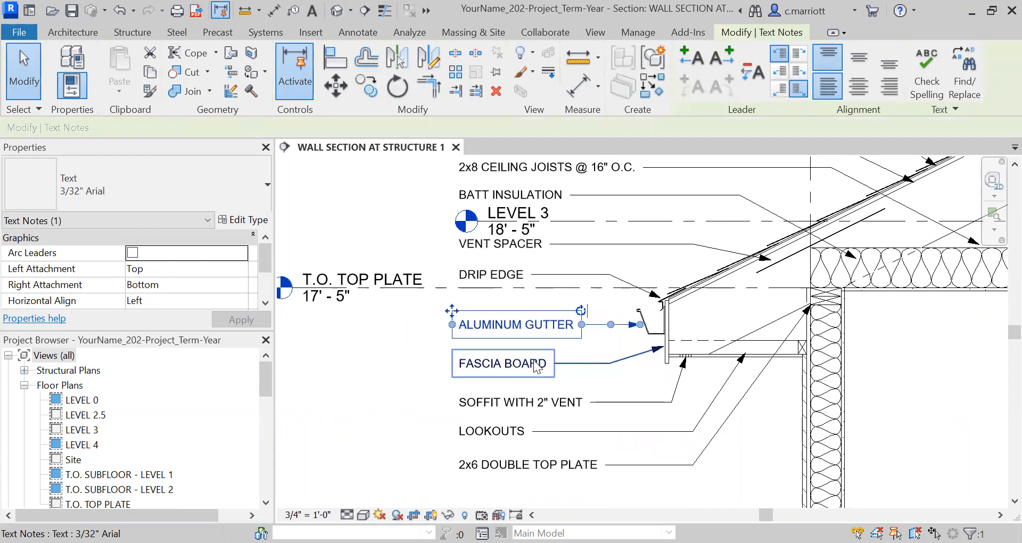
left_click(494, 277)
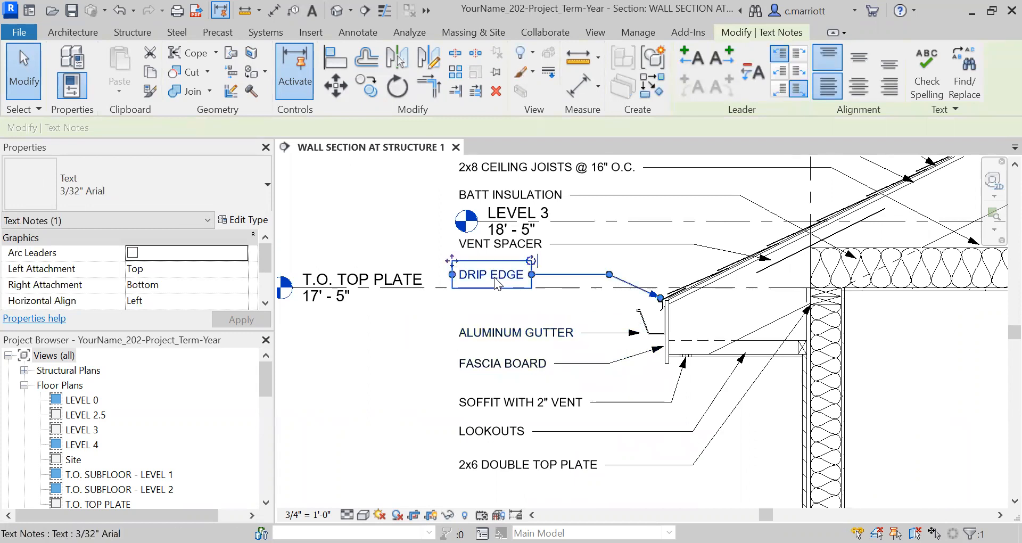
key("Up")
key("Up")
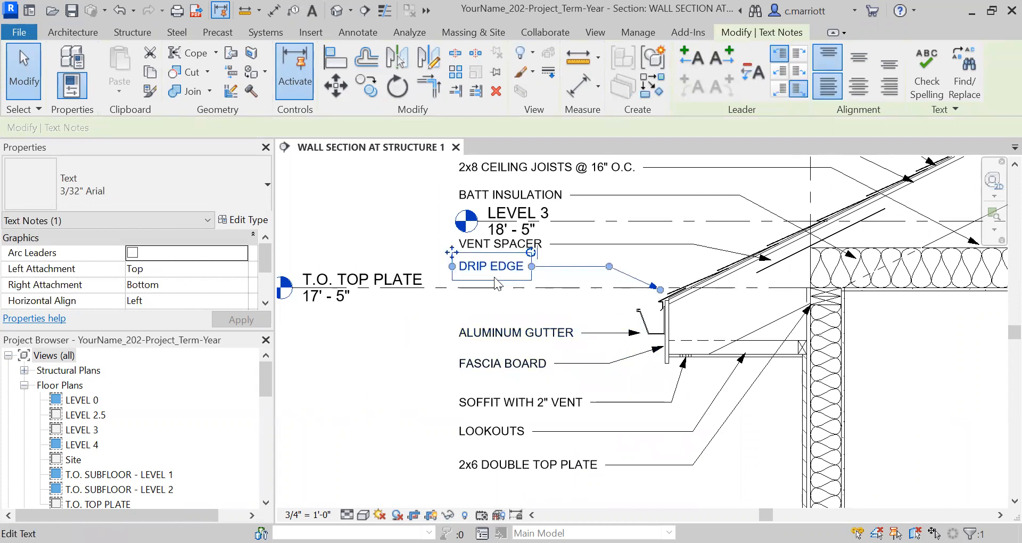
key("Up")
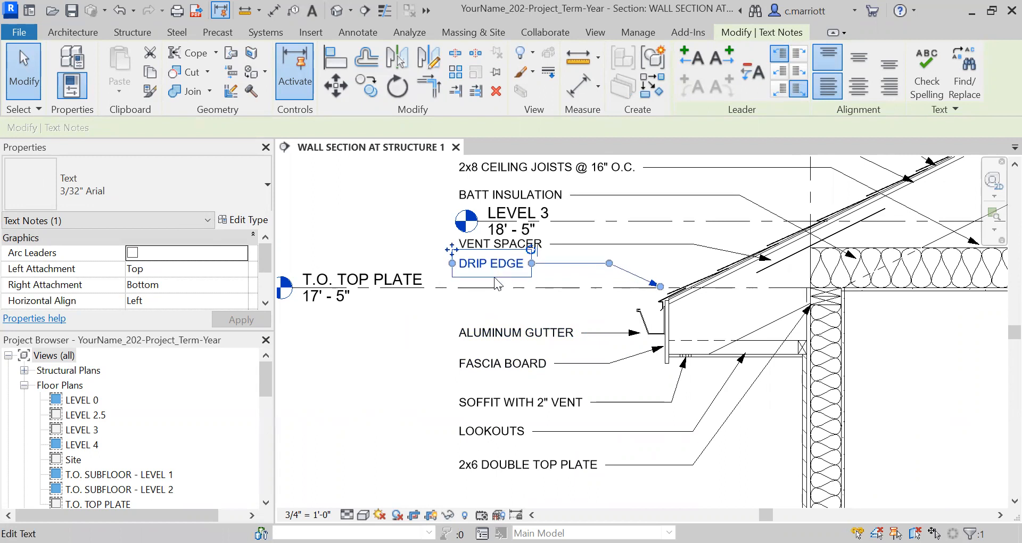
scroll(572, 242, "up", 2)
scroll(573, 242, "down", 3)
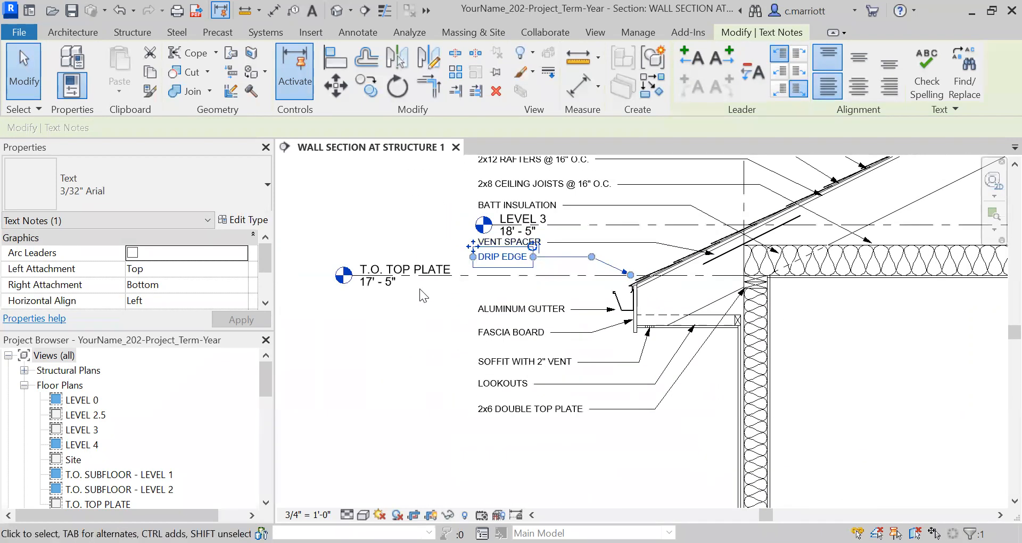
Drag the T.O. TOP PLATE level head right to line up beneath the Level 3 head
left_click(412, 278)
left_click_drag(352, 282, 491, 275)
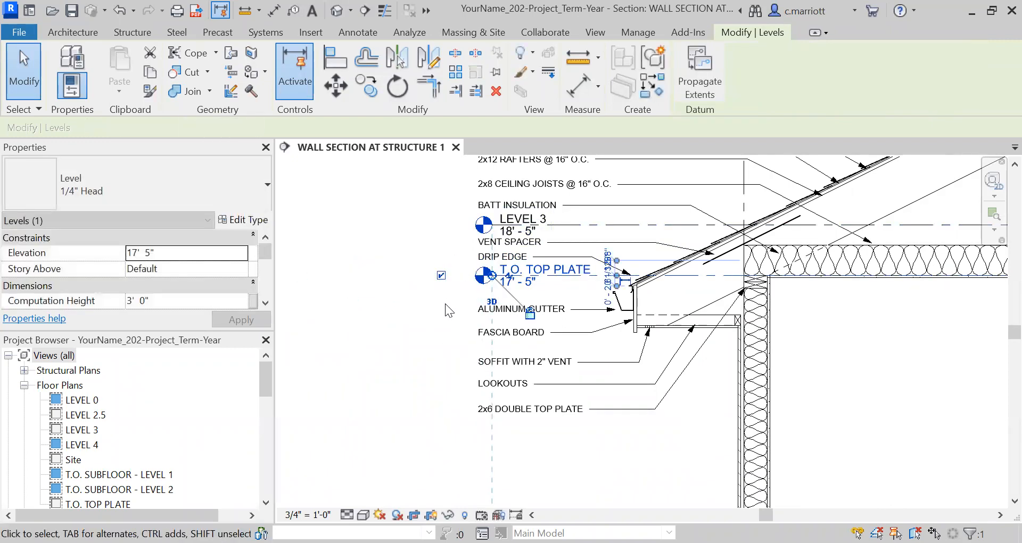
left_click(445, 304)
Select both the Level 3 and T.O. TOP PLATE level heads and move them slightly left, clear of the notes
scroll(644, 305, "up", 1)
scroll(612, 314, "up", 1)
scroll(532, 358, "down", 3)
scroll(529, 292, "up", 3)
left_click(529, 285)
left_click(528, 295)
left_click_drag(520, 297, 474, 299)
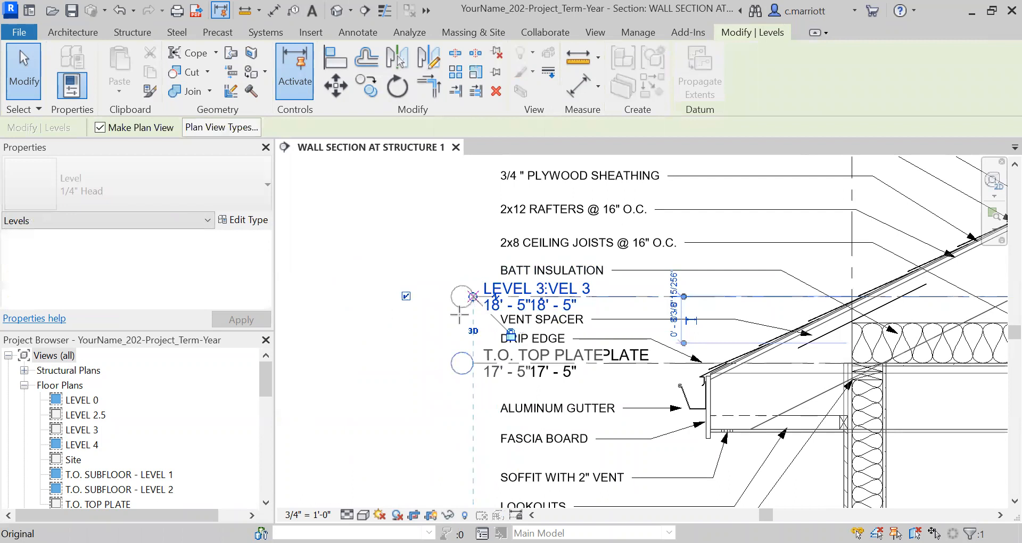
left_click(396, 349)
scroll(476, 389, "down", 6)
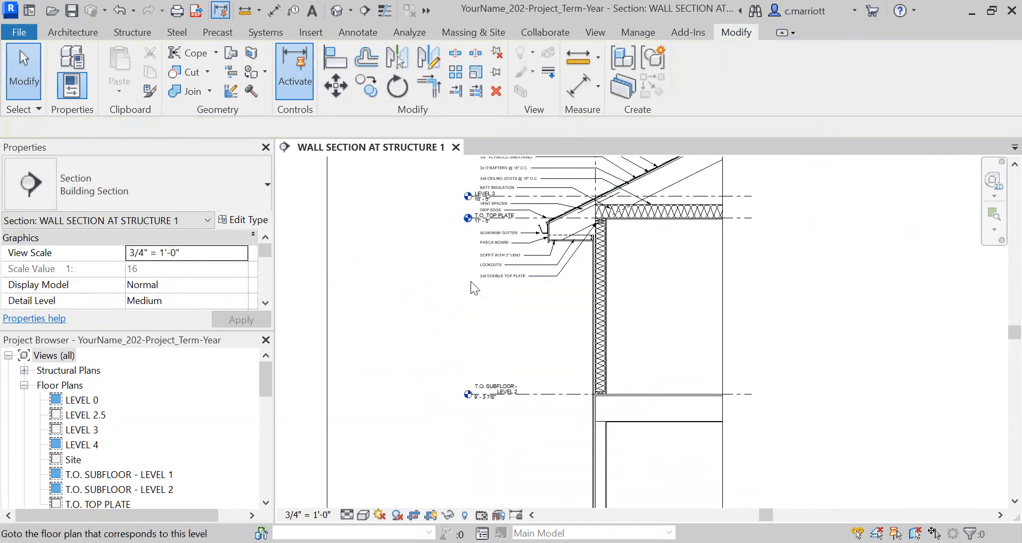
Pan and zoom across the wall section to review the eave notes and level heads
scroll(481, 396, "down", 3)
middle_click_drag(485, 442, 479, 312)
scroll(480, 315, "up", 3)
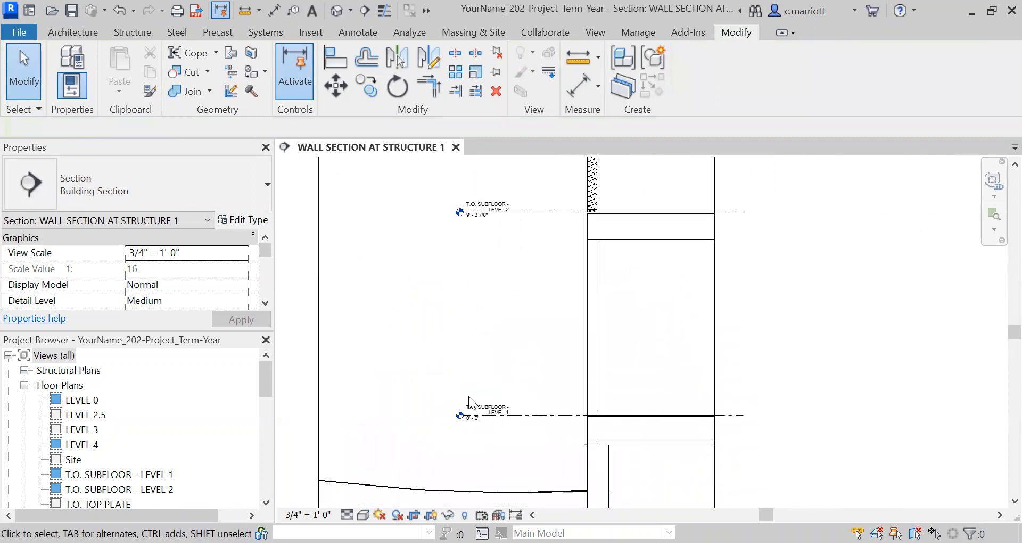
scroll(462, 309, "down", 6)
middle_click_drag(477, 240, 464, 331)
scroll(460, 272, "up", 3)
scroll(464, 309, "up", 5)
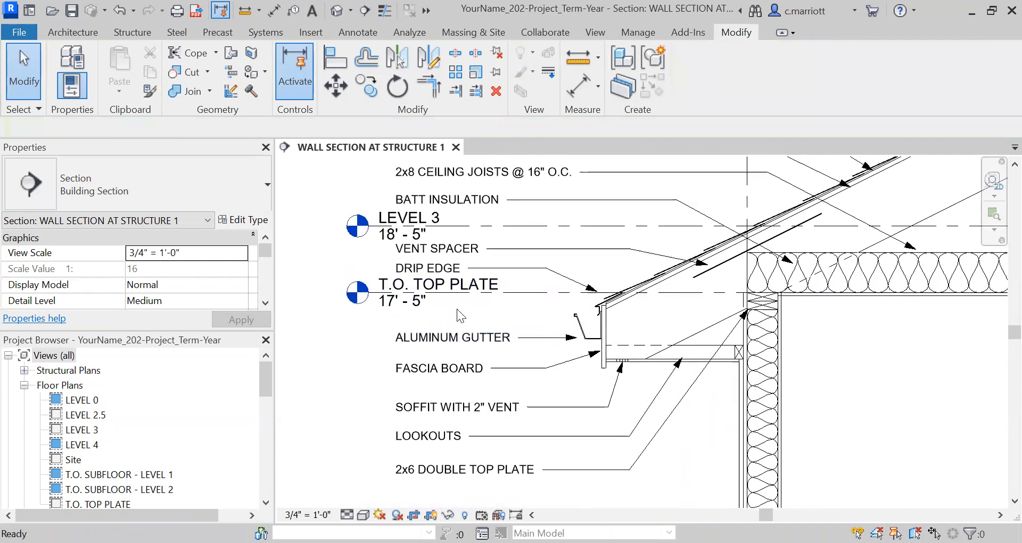
middle_click_drag(598, 341, 608, 432)
scroll(586, 298, "down", 3)
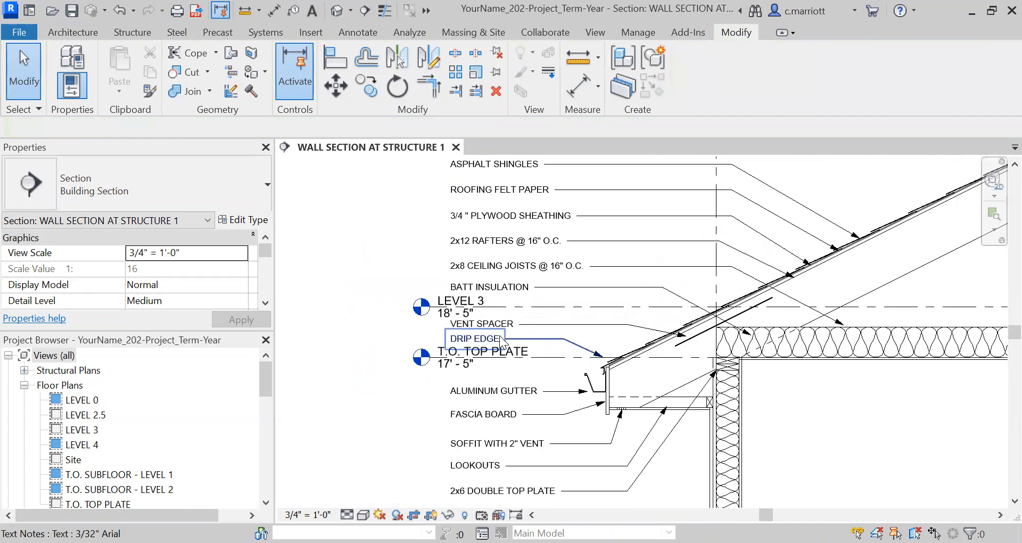
scroll(501, 338, "up", 1)
scroll(544, 382, "down", 4)
middle_click_drag(512, 389, 554, 358)
scroll(588, 313, "up", 5)
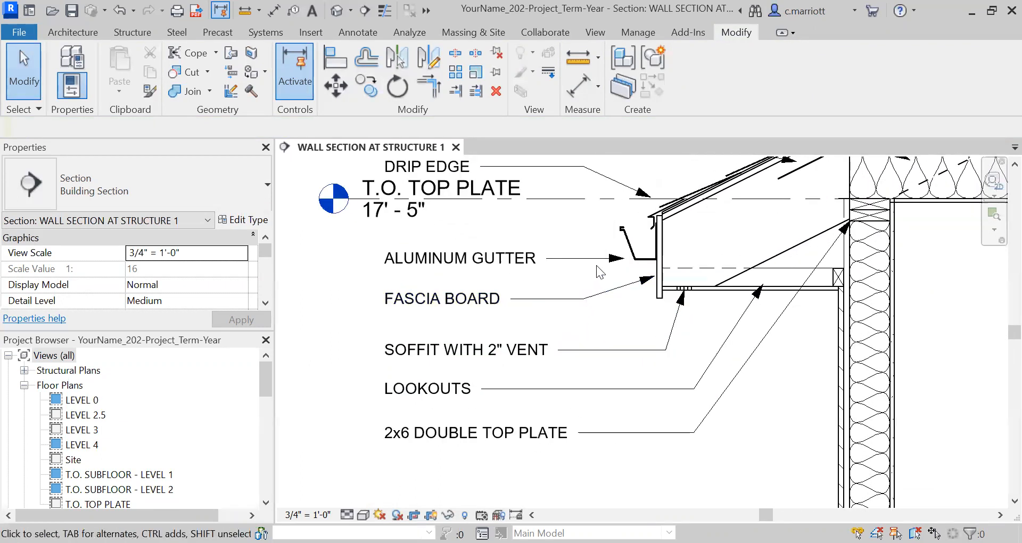
scroll(508, 268, "down", 2)
Adjust the ALUMINUM GUTTER note's leader so its arrow points onto the gutter
middle_click_drag(507, 267, 524, 340)
left_click(564, 334)
scroll(582, 331, "up", 3)
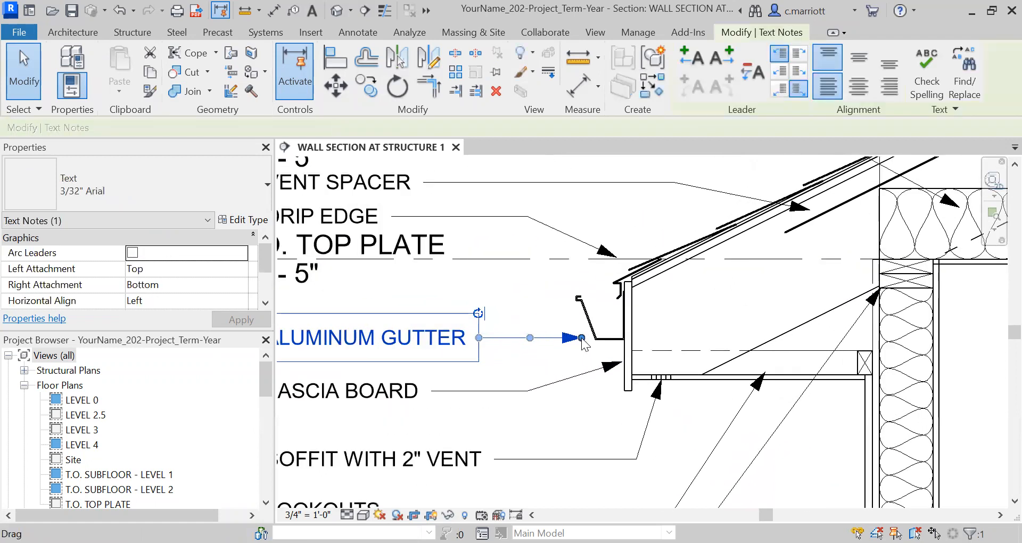
left_click_drag(585, 322, 515, 351)
left_click(515, 351)
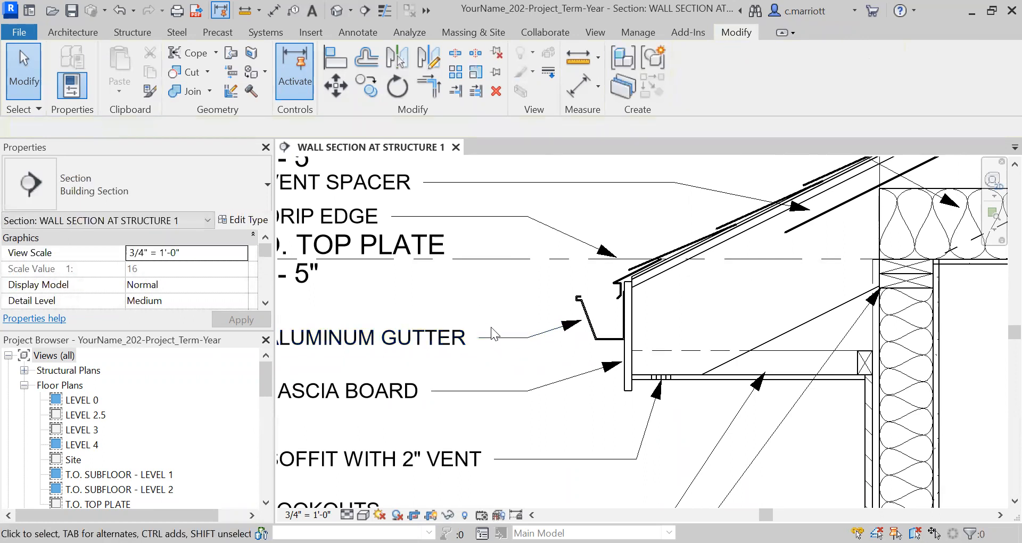
Move the VENT SPACER note up above the Level 3 level head
scroll(456, 307, "down", 4)
scroll(475, 364, "up", 3)
scroll(482, 354, "down", 3)
middle_click_drag(483, 352, 474, 369)
scroll(441, 284, "down", 3)
scroll(417, 341, "up", 2)
scroll(418, 342, "up", 2)
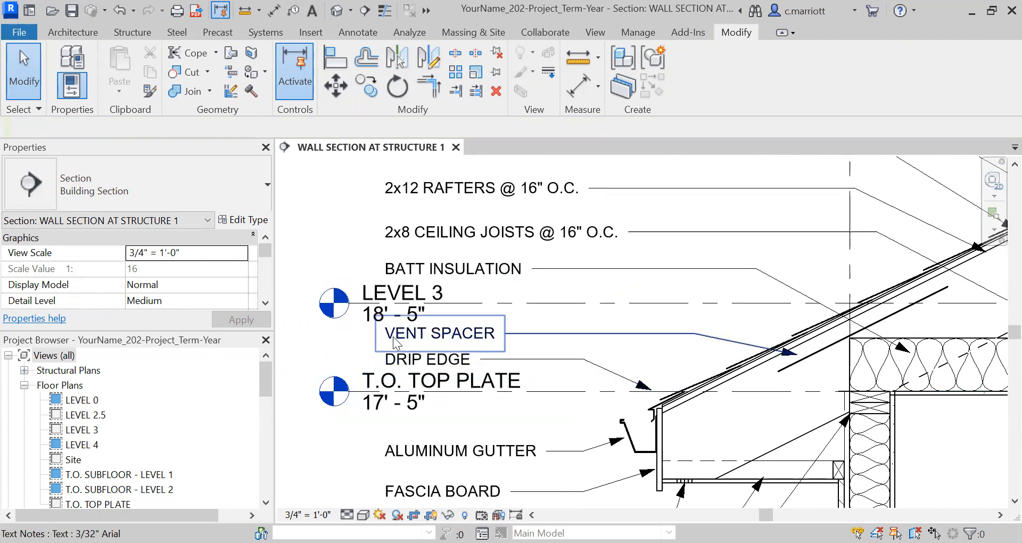
scroll(455, 326, "down", 3)
middle_click_drag(461, 318, 449, 359)
scroll(465, 308, "up", 2)
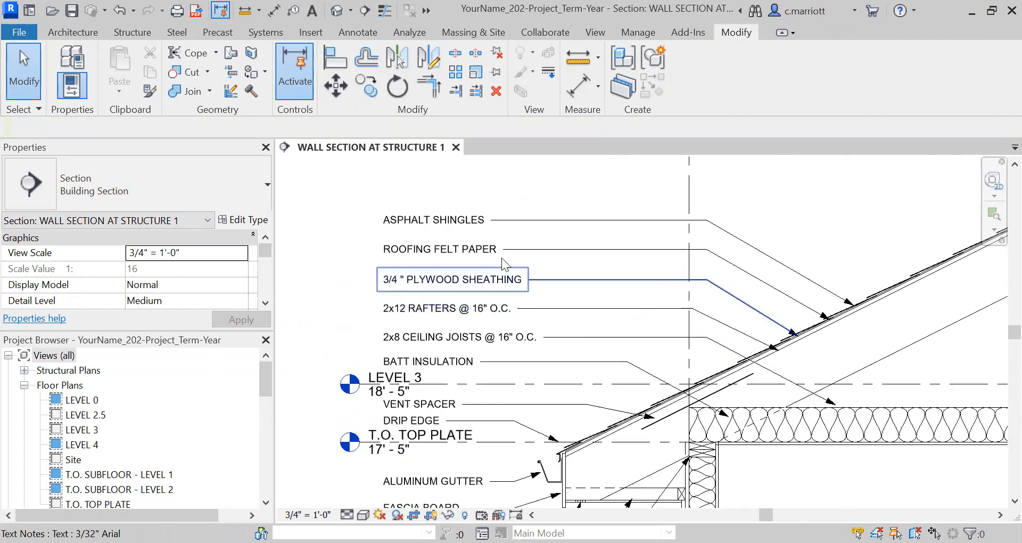
scroll(519, 383, "up", 2)
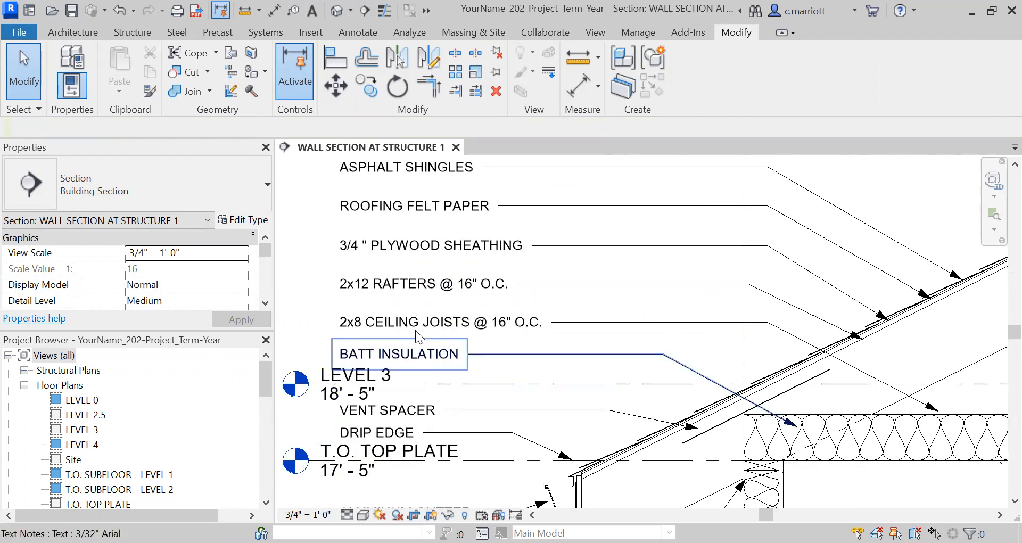
left_click(410, 358)
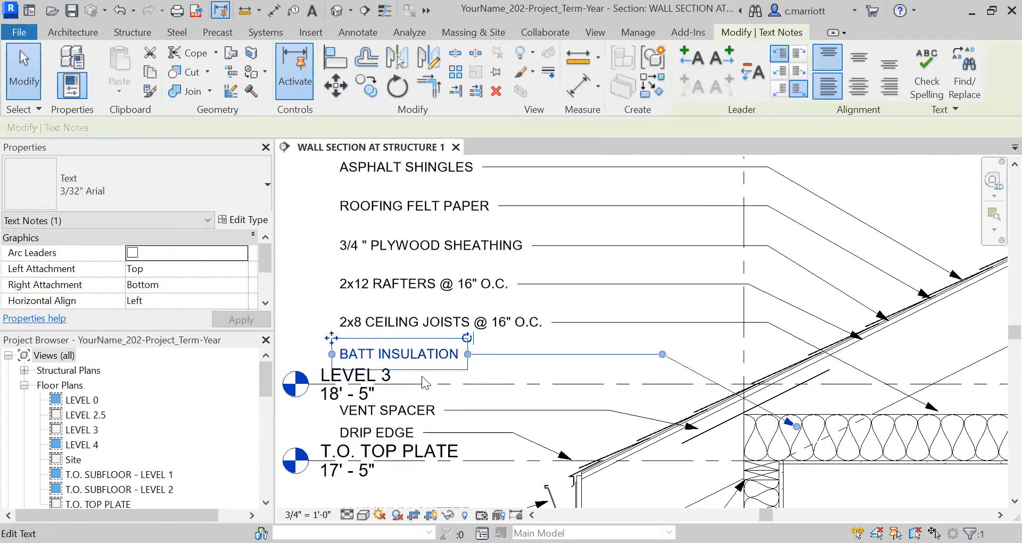
scroll(377, 336, "down", 5)
middle_click_drag(377, 339, 388, 279)
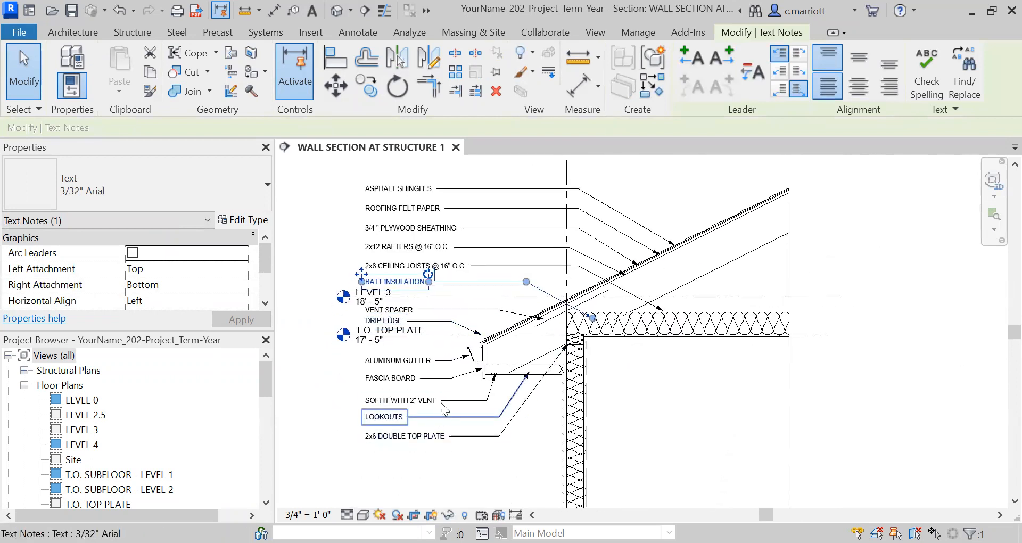
scroll(430, 415, "up", 2)
scroll(356, 358, "up", 2)
middle_click_drag(390, 337, 400, 414)
scroll(398, 412, "down", 3)
key("Escape")
scroll(404, 371, "down", 3)
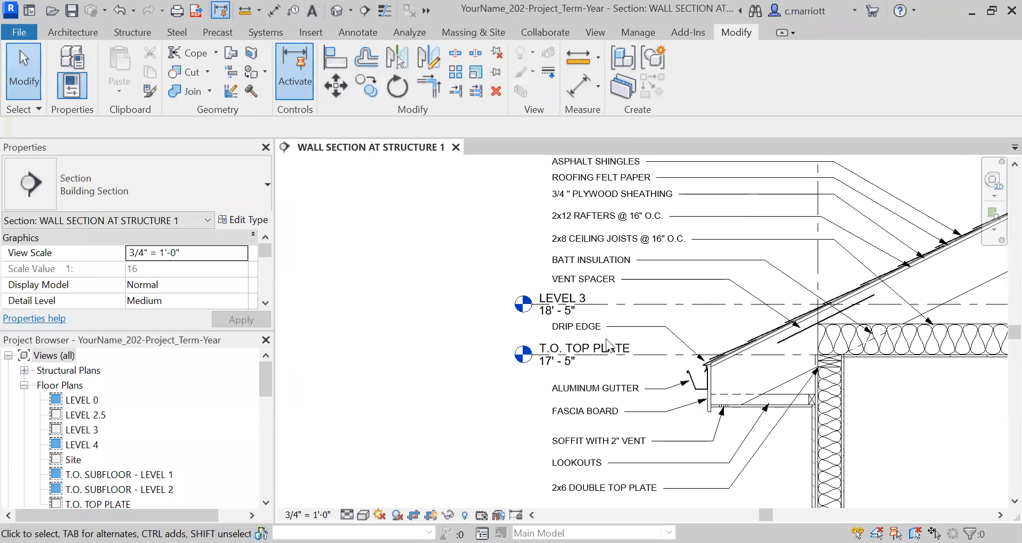
Hide the Level 3 level head in this view
scroll(593, 306, "up", 2)
left_click(592, 299)
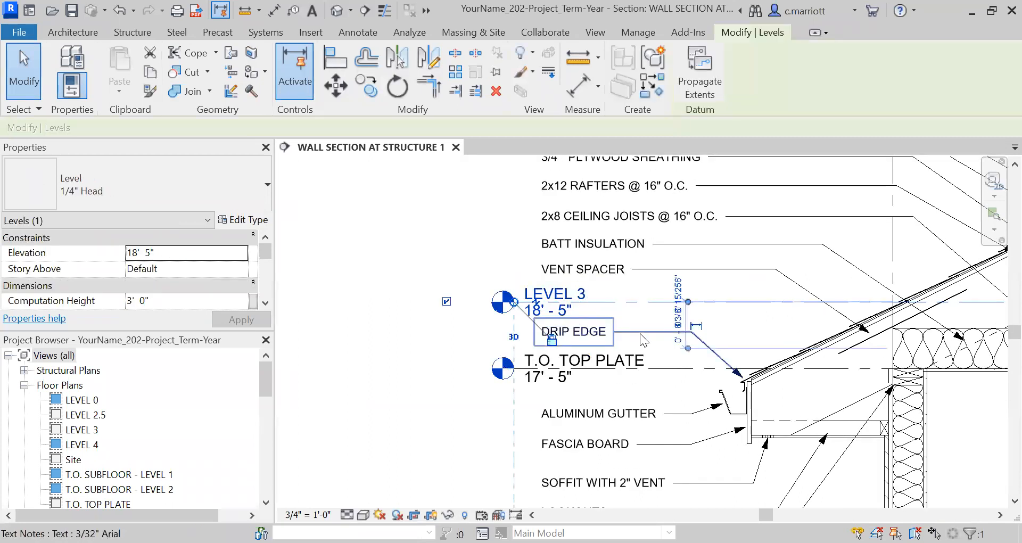
right_click(598, 298)
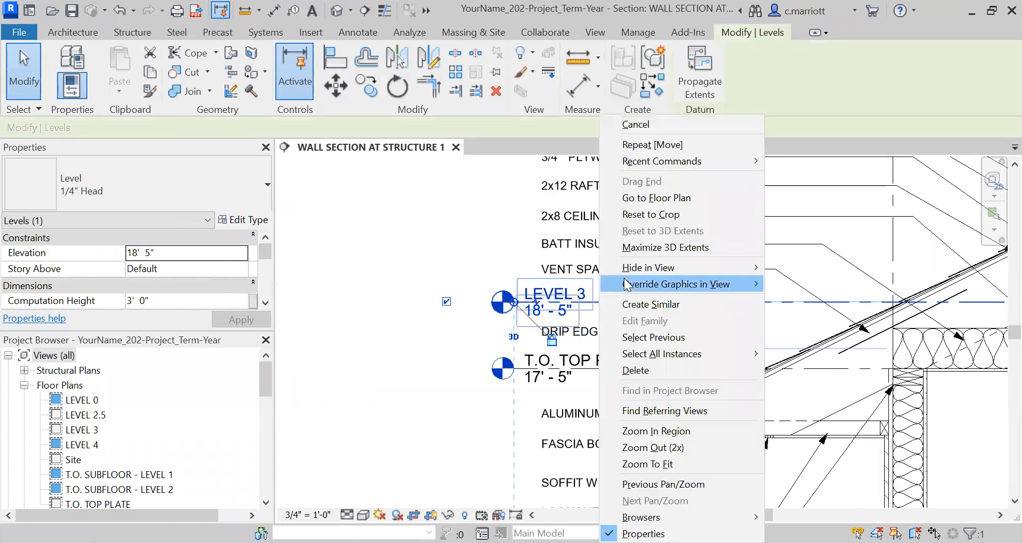
mouse_move(637, 266)
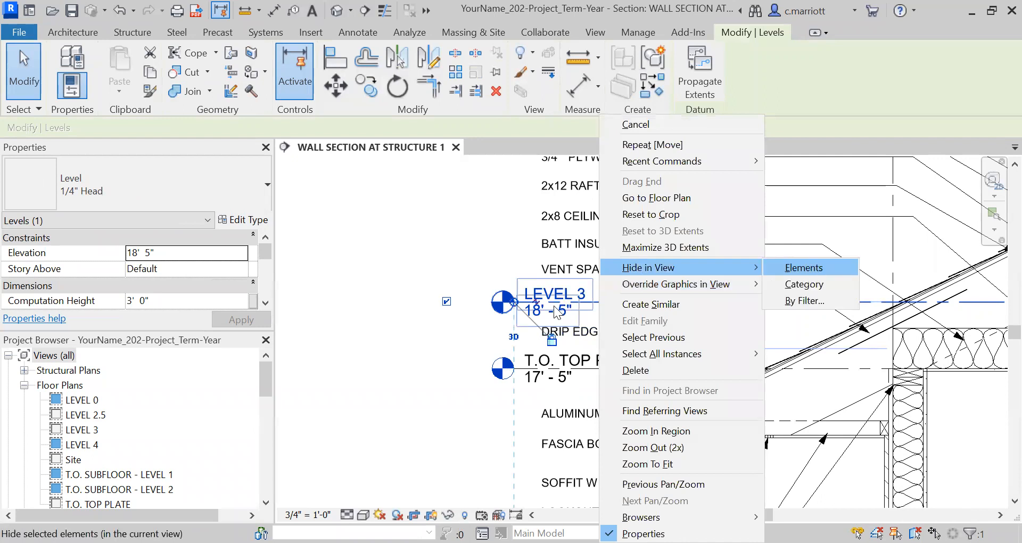
left_click(808, 270)
scroll(556, 287, "down", 4)
scroll(558, 300, "up", 3)
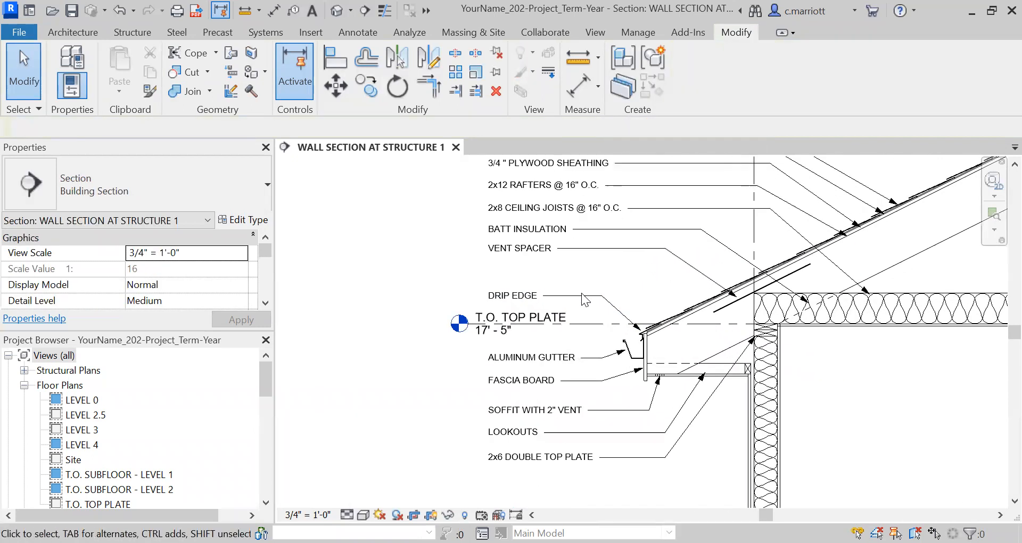
Nudge the DRIP EDGE note up and reattach its leader arrow to the drip edge at the roof eave
left_click(556, 293)
key("Up")
key("Up")
key("Up")
key("Up")
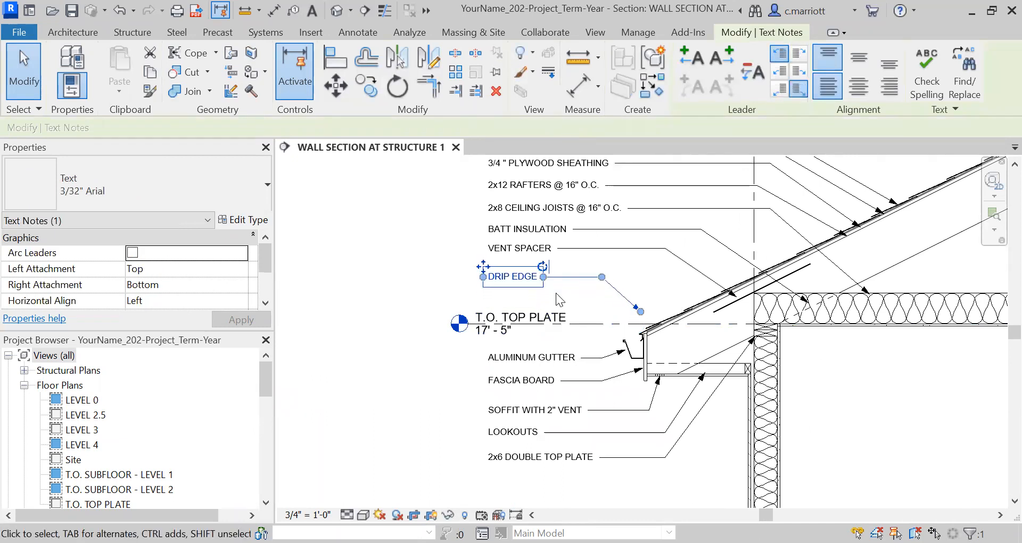
scroll(644, 322, "up", 3)
scroll(633, 314, "up", 1)
left_click_drag(629, 296, 630, 339)
scroll(582, 346, "down", 2)
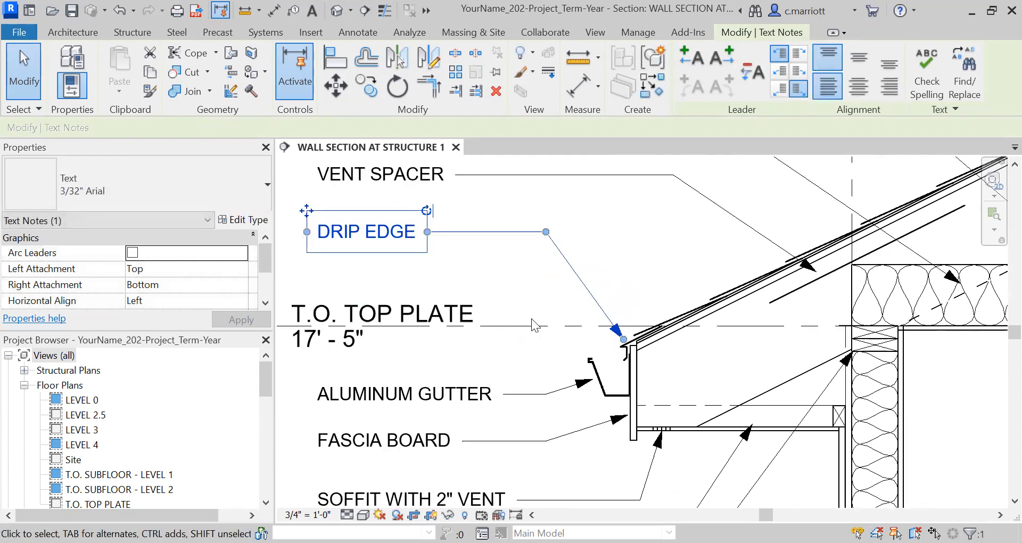
left_click(514, 285)
scroll(532, 319, "down", 3)
scroll(552, 337, "down", 5)
middle_click_drag(554, 367, 565, 377)
scroll(566, 377, "up", 2)
scroll(582, 332, "up", 3)
middle_click_drag(573, 344, 547, 367)
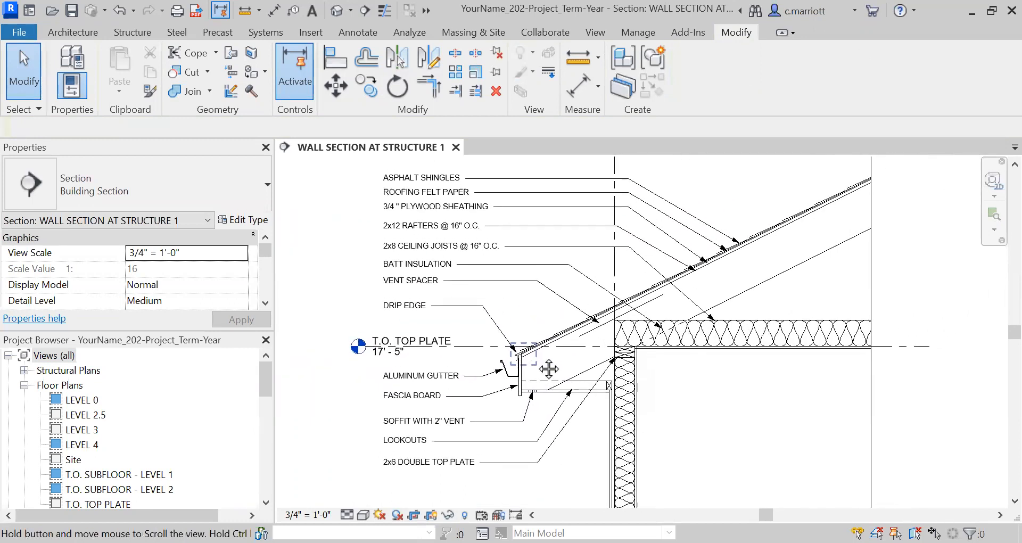
scroll(541, 352, "up", 1)
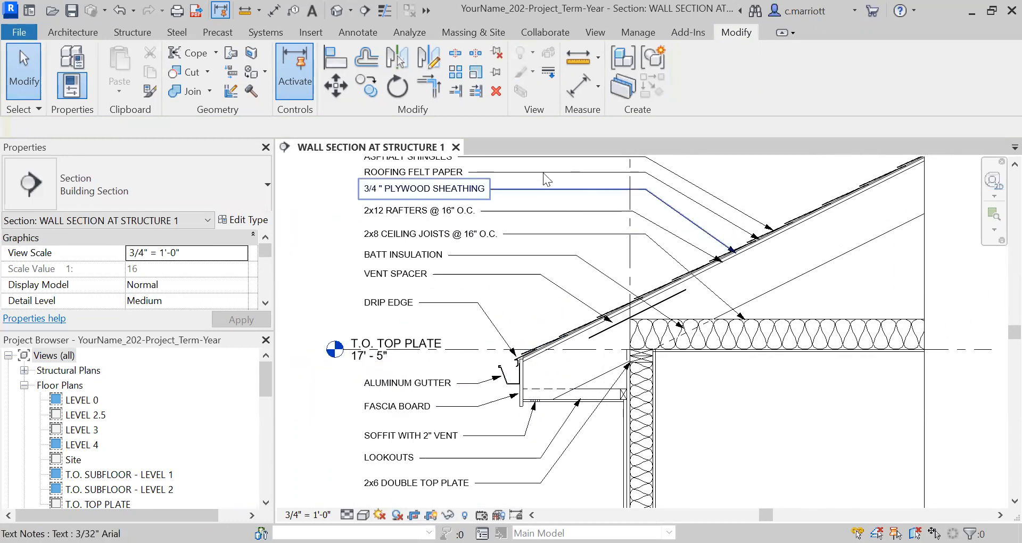